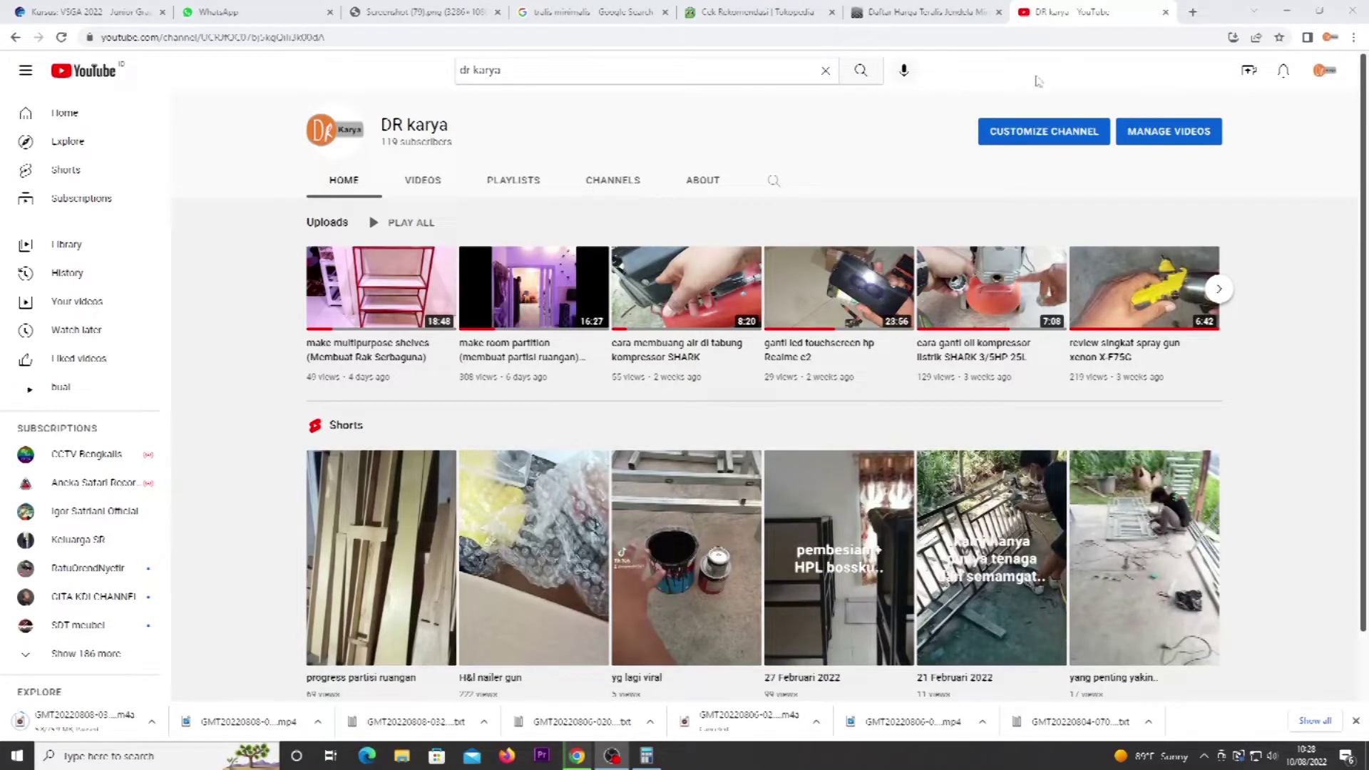
Step: Search Google Images for "tralis minimalis" and open the ASIA Bengkel Las picture of four framed window grilles
left_click(595, 11)
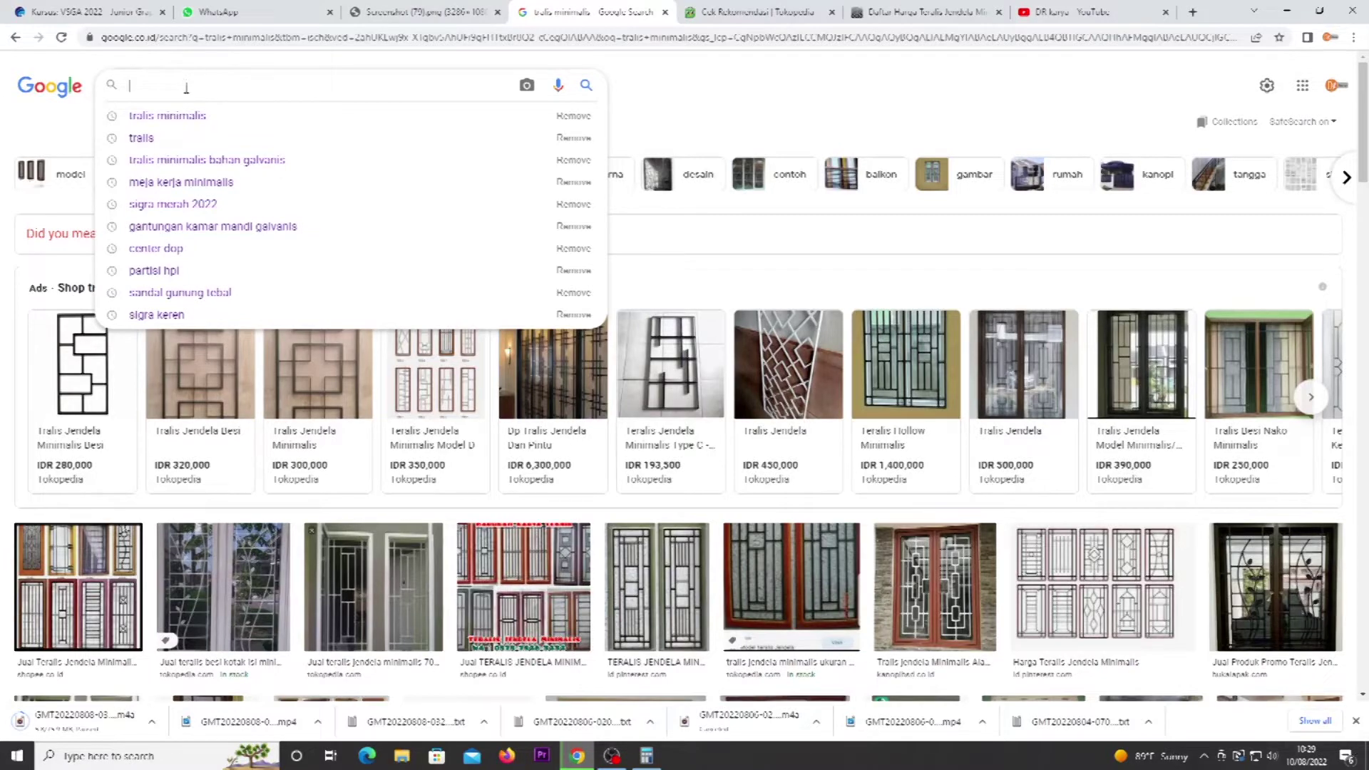
left_click(183, 115)
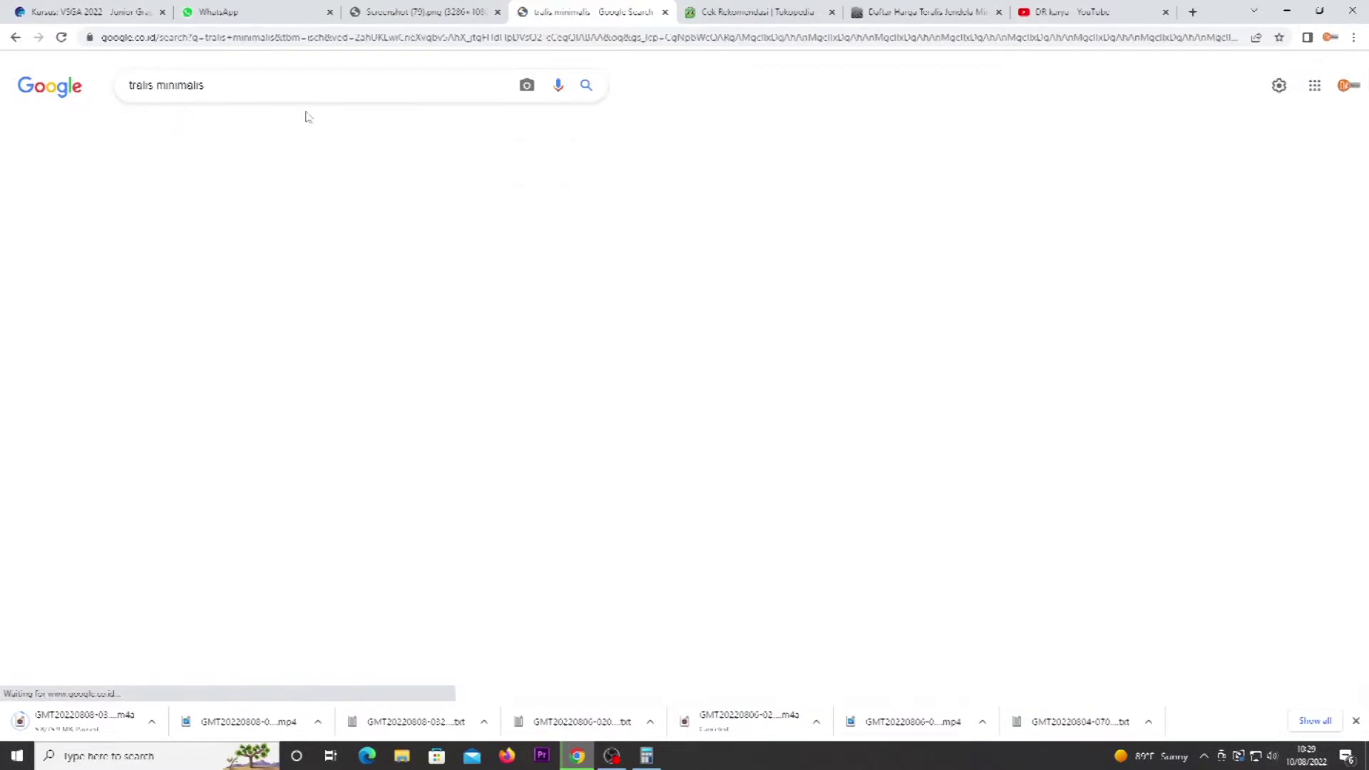
scroll(498, 297, "down", 5)
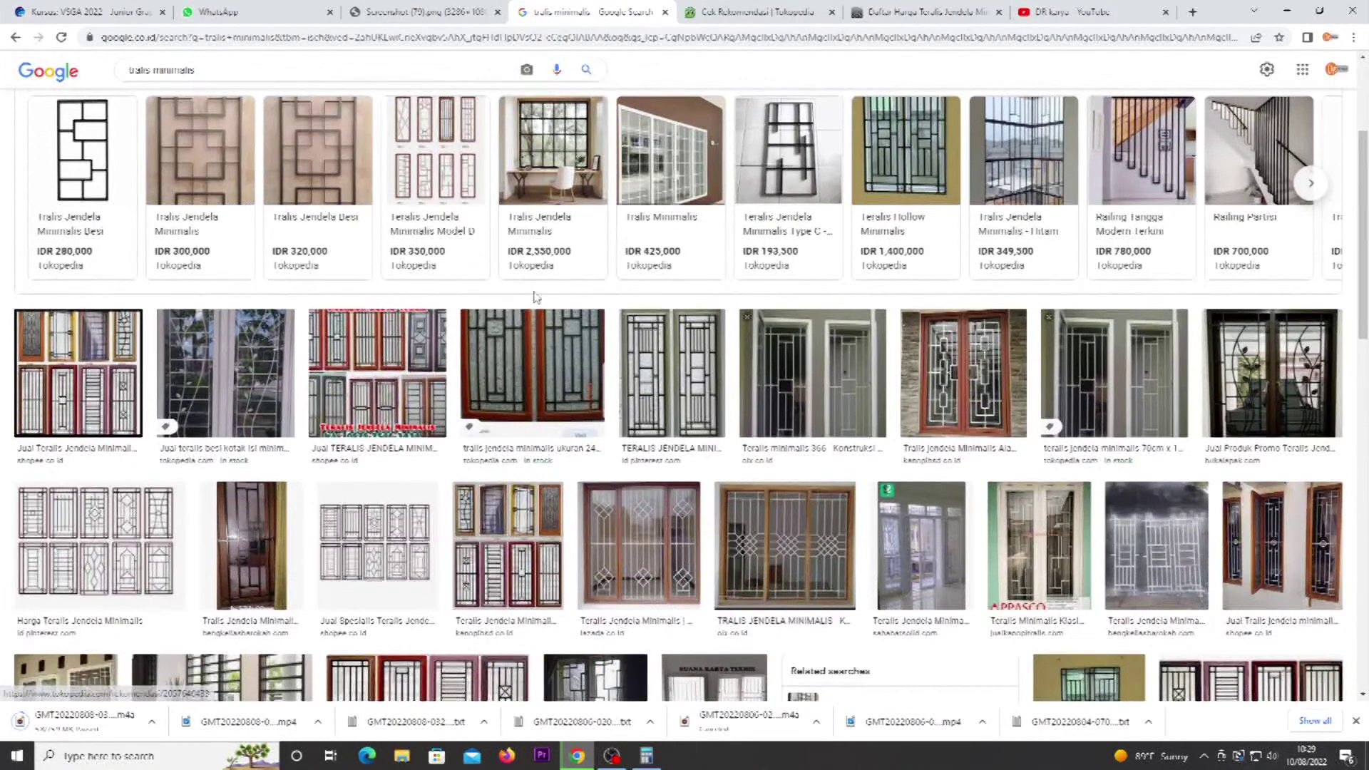
scroll(565, 299, "down", 1)
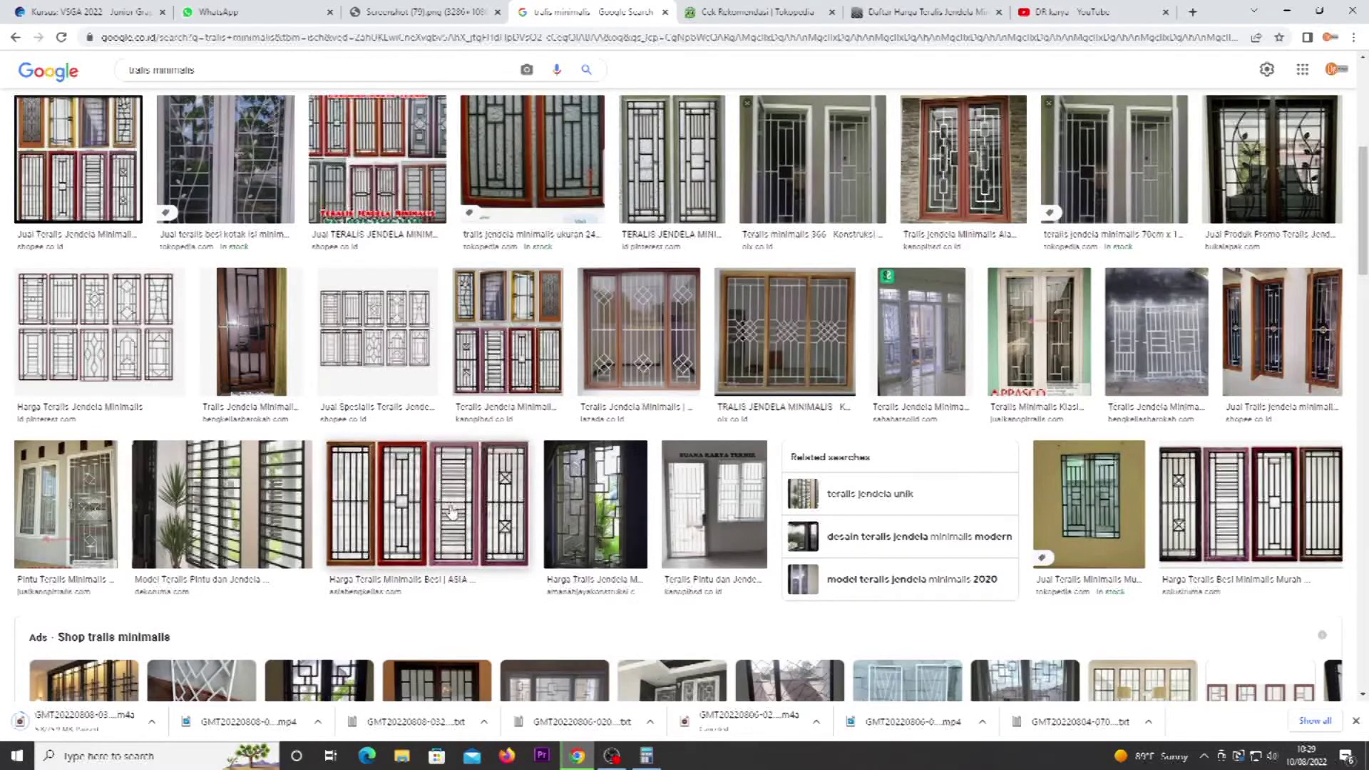
left_click(424, 513)
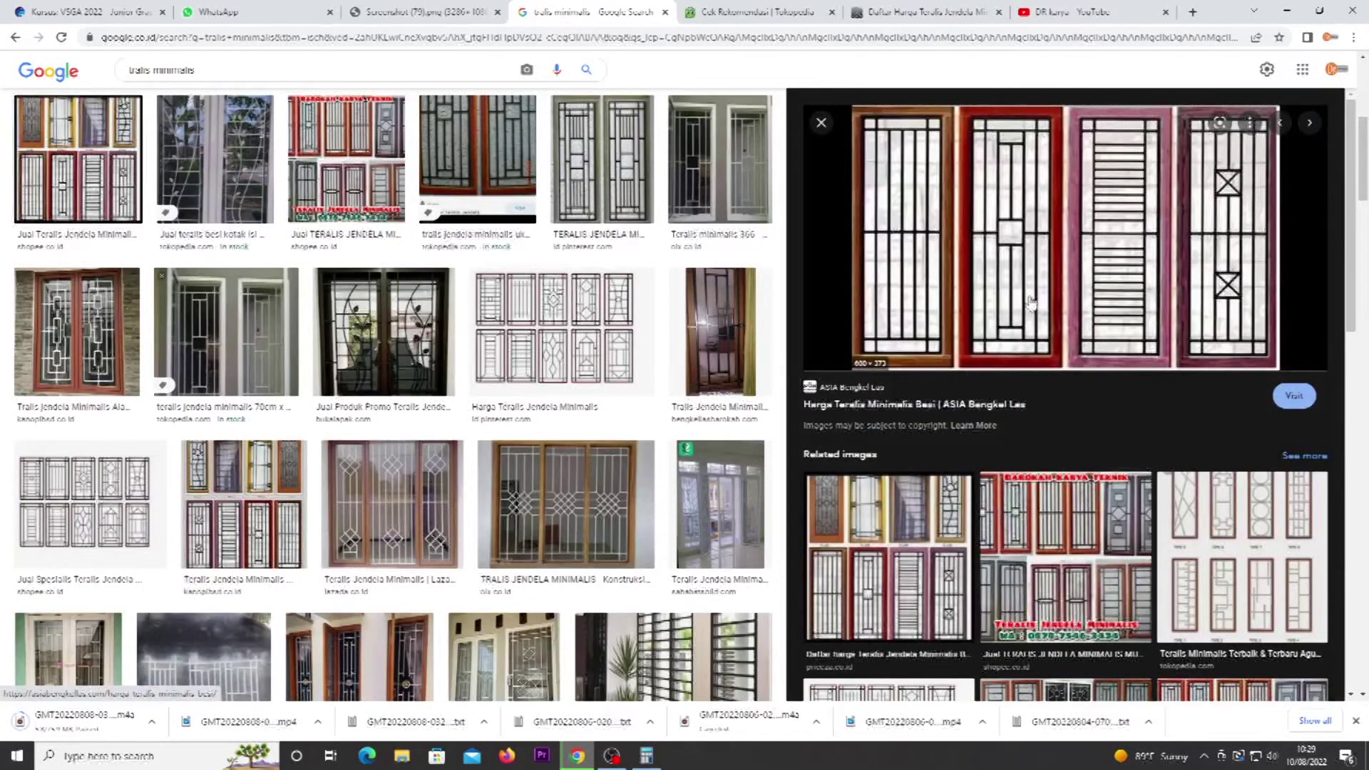
Step: Save the previewed grille picture as a JPEG named "tralis" in the Pictures folder
right_click(1018, 249)
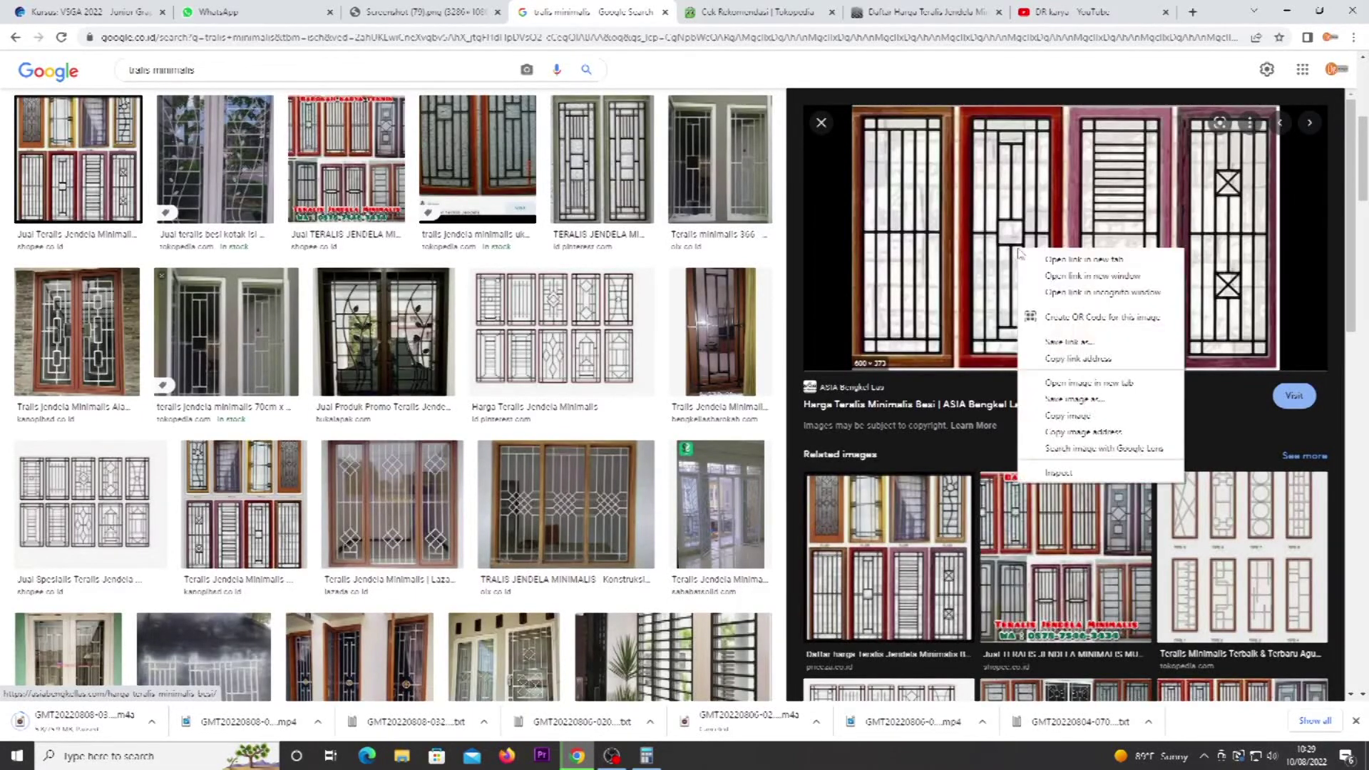
left_click(1079, 400)
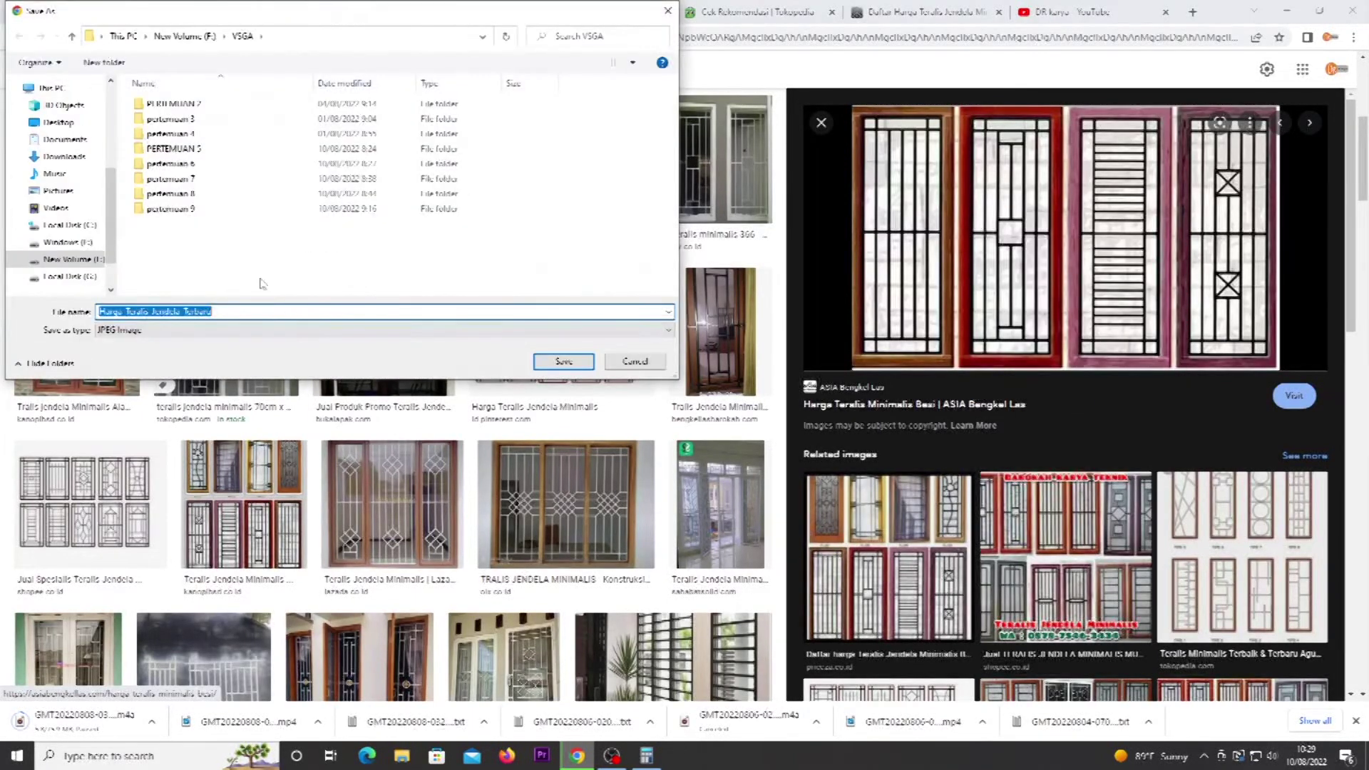
left_click_drag(115, 216, 118, 258)
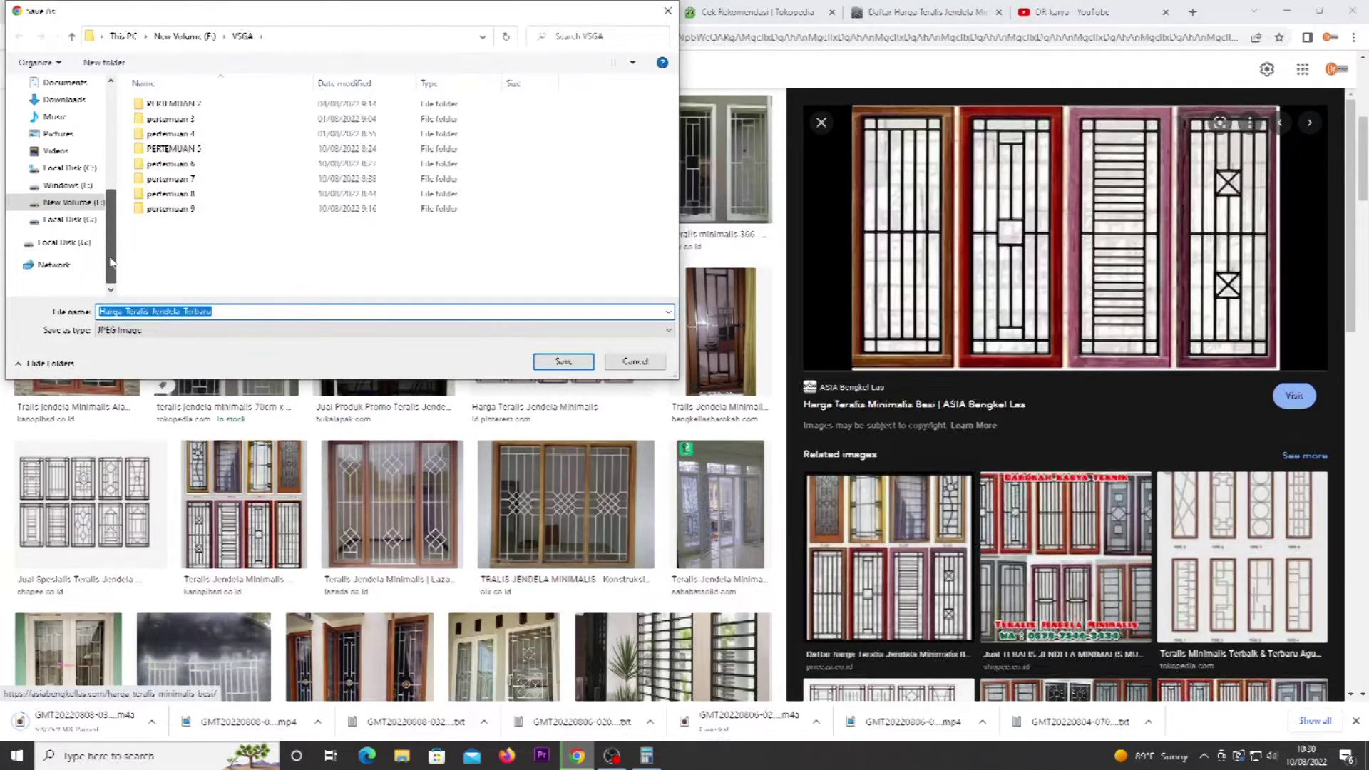
left_click(60, 134)
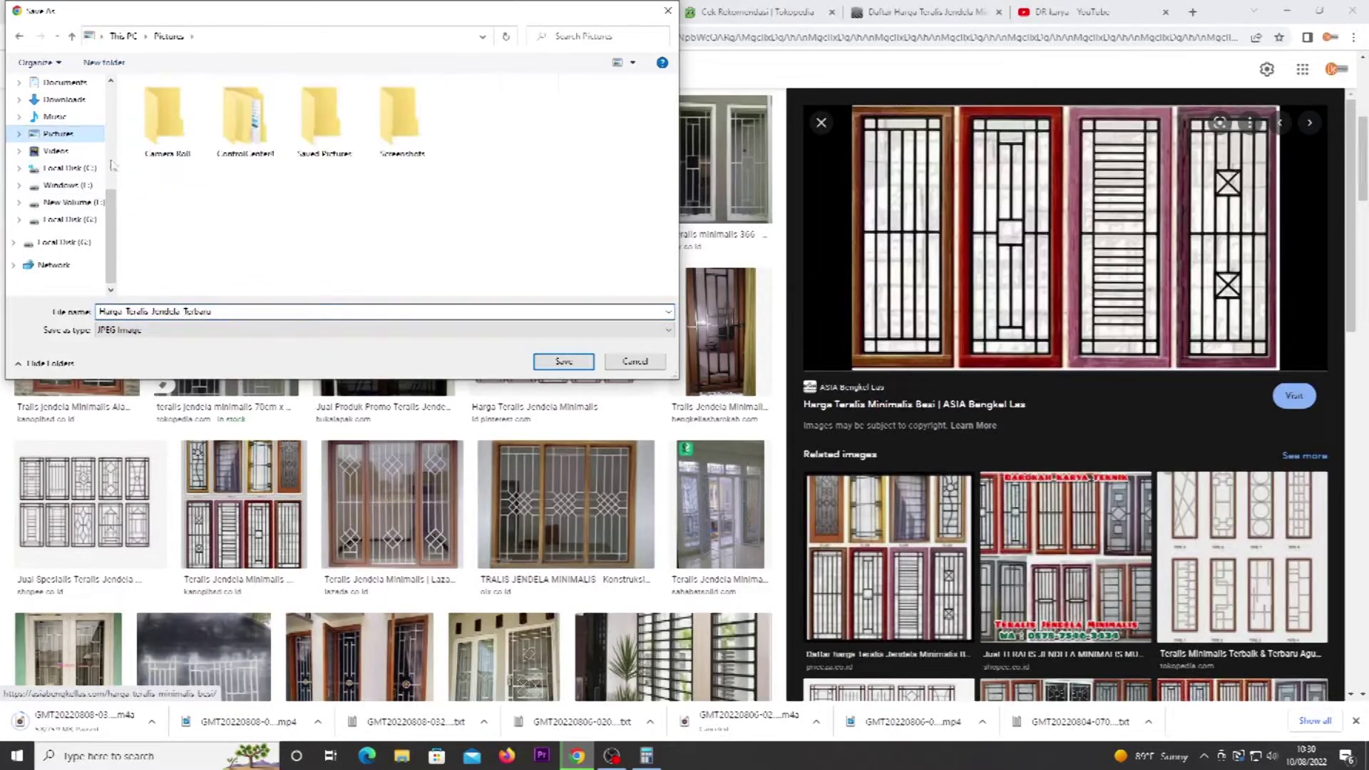
type("u")
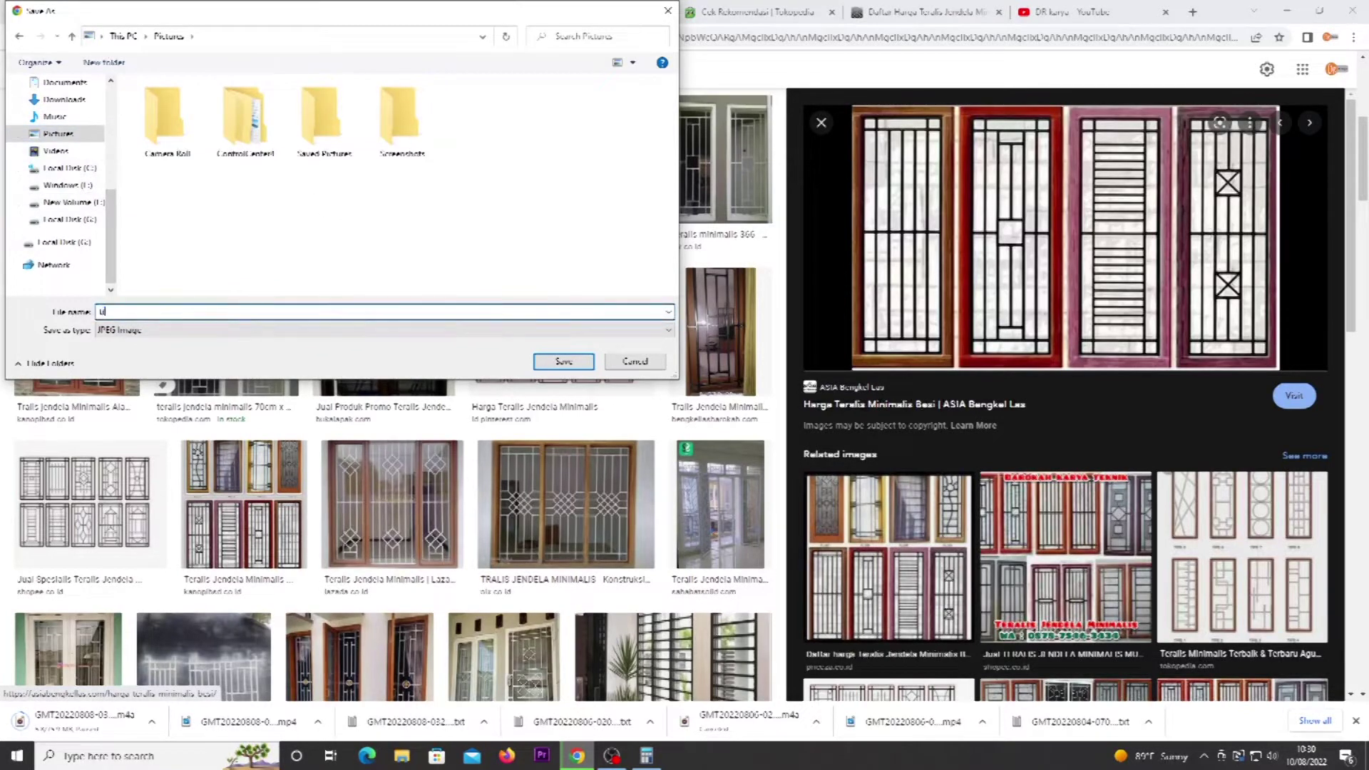
type("ralis")
key("Return")
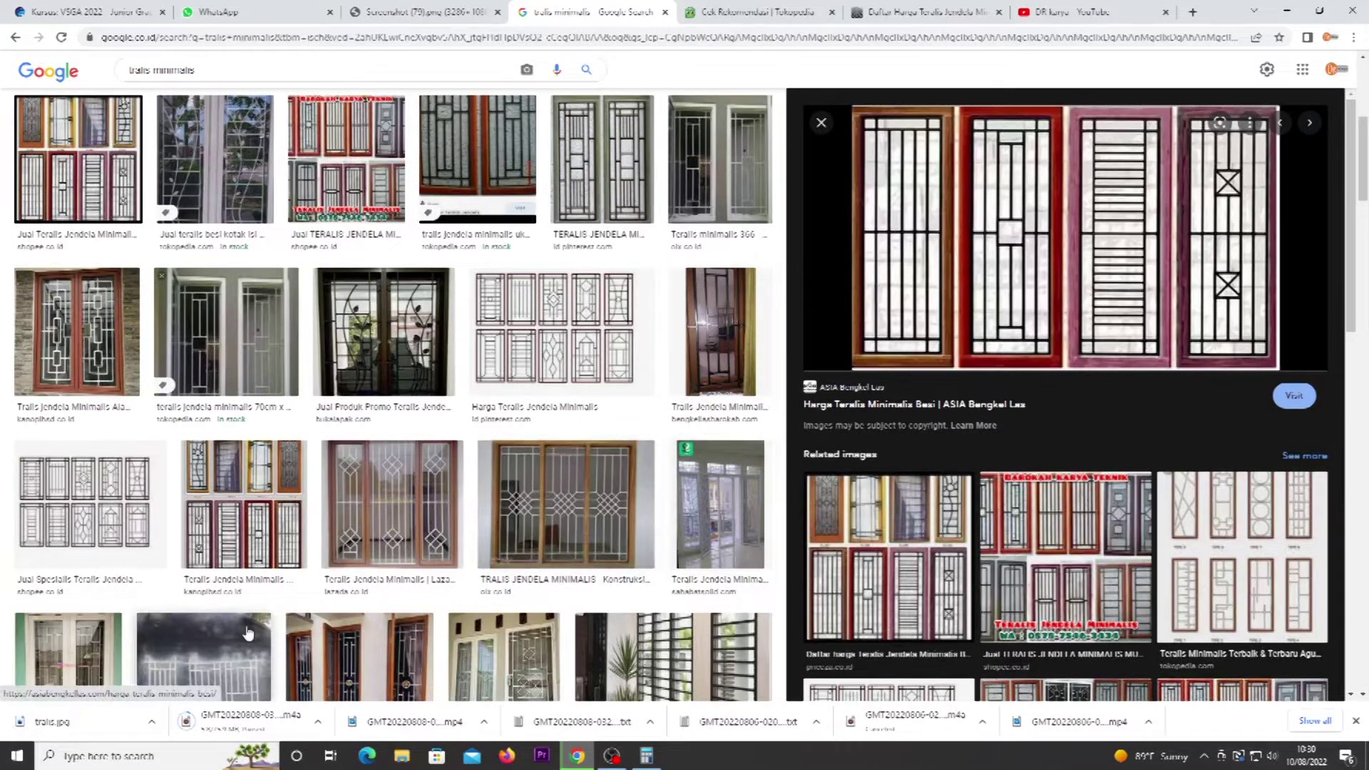
Step: Launch CorelDRAW X7 and dismiss the Corel account sign-in window
left_click(17, 759)
left_click(17, 760)
left_click(18, 760)
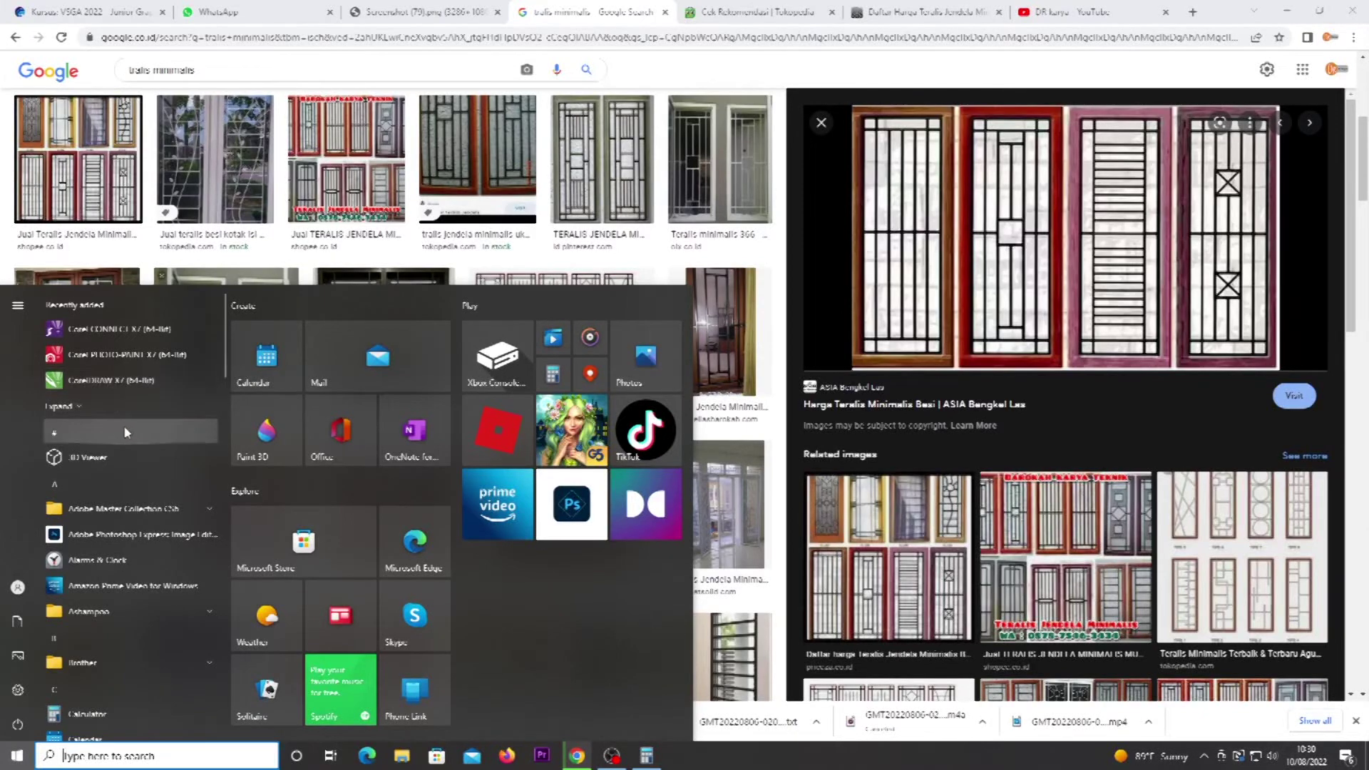
left_click(133, 381)
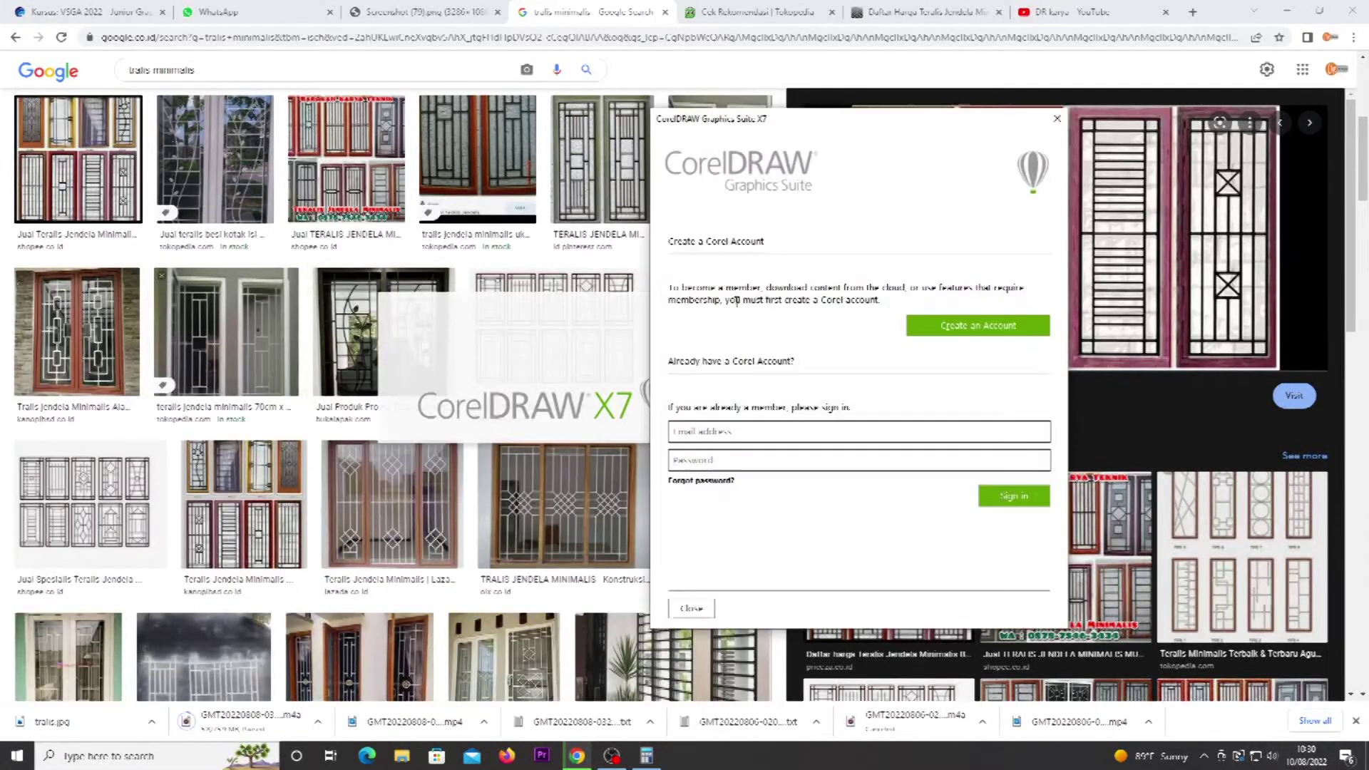
left_click(691, 608)
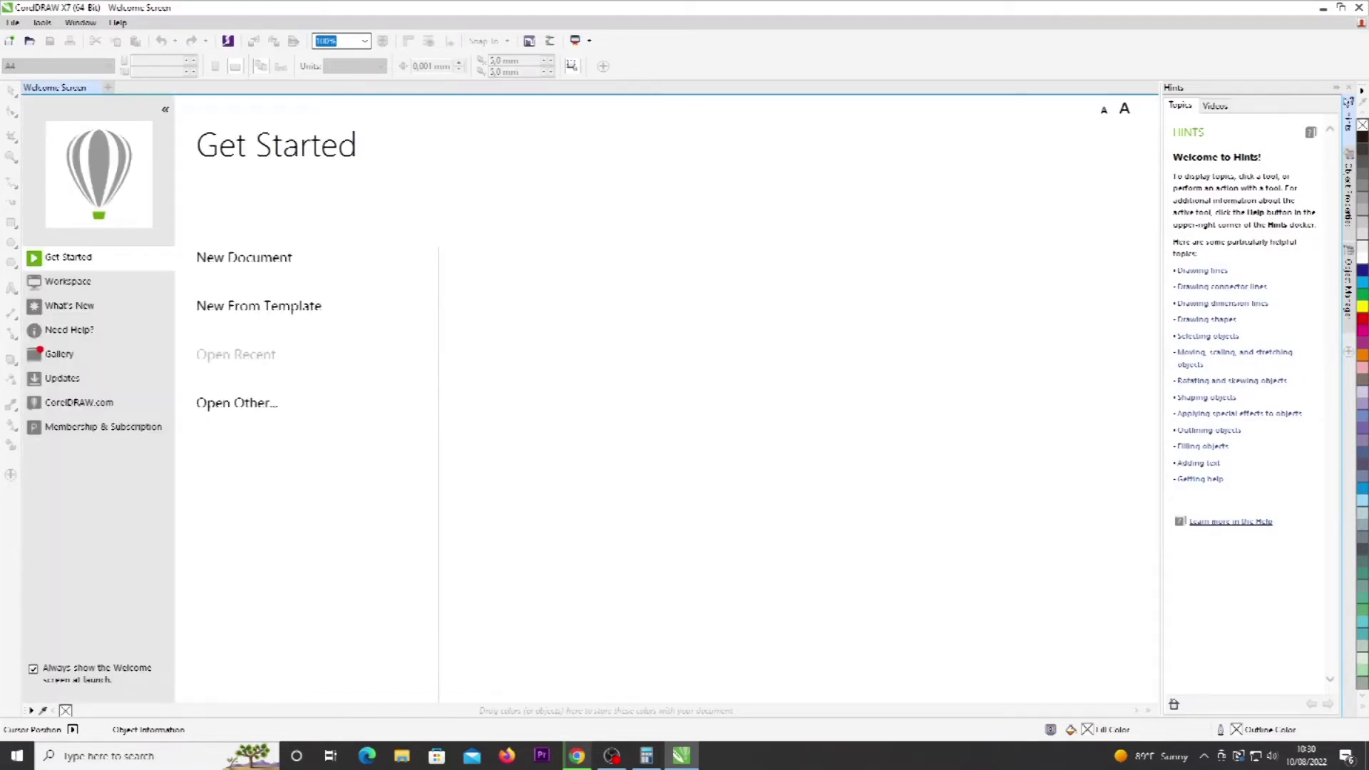
left_click(635, 356)
Step: Start a new document named "projek tralis" with centimeters as the measurement unit
left_click(12, 23)
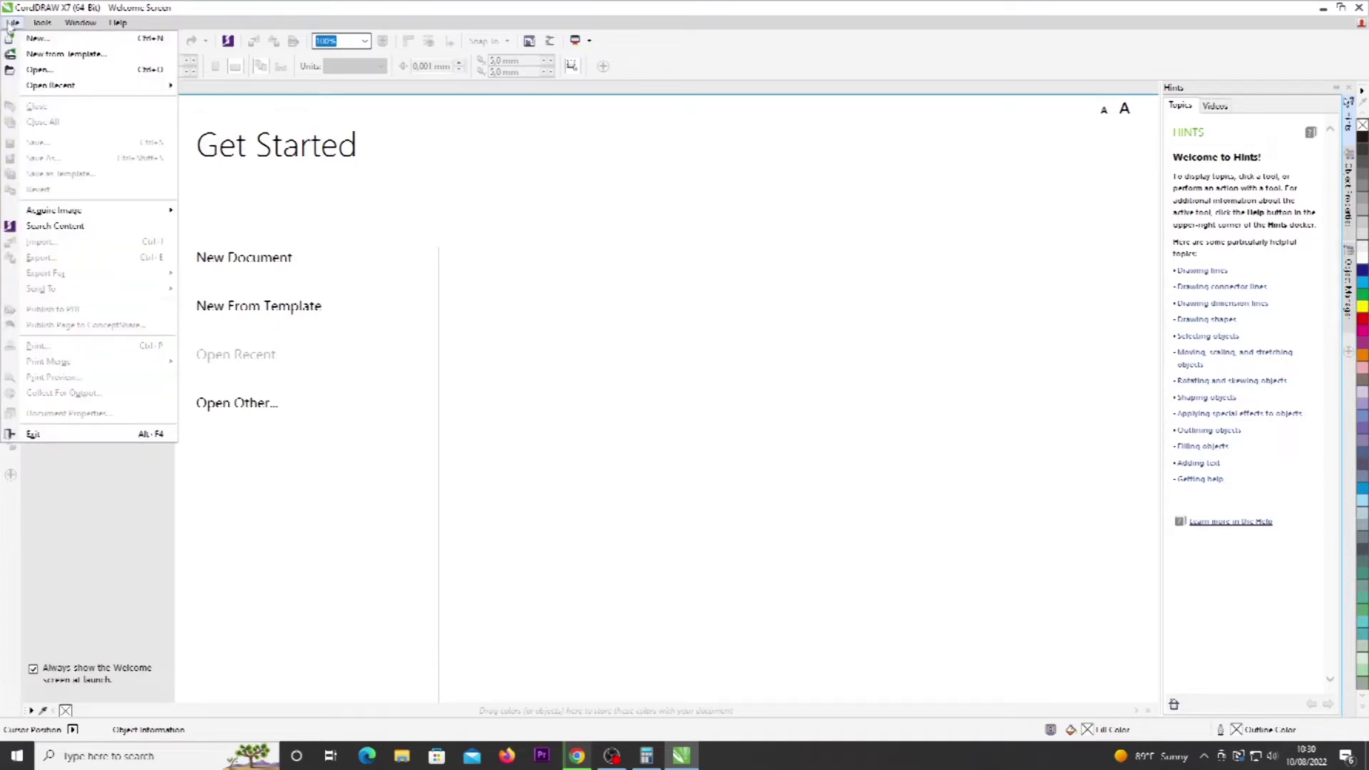
left_click(22, 39)
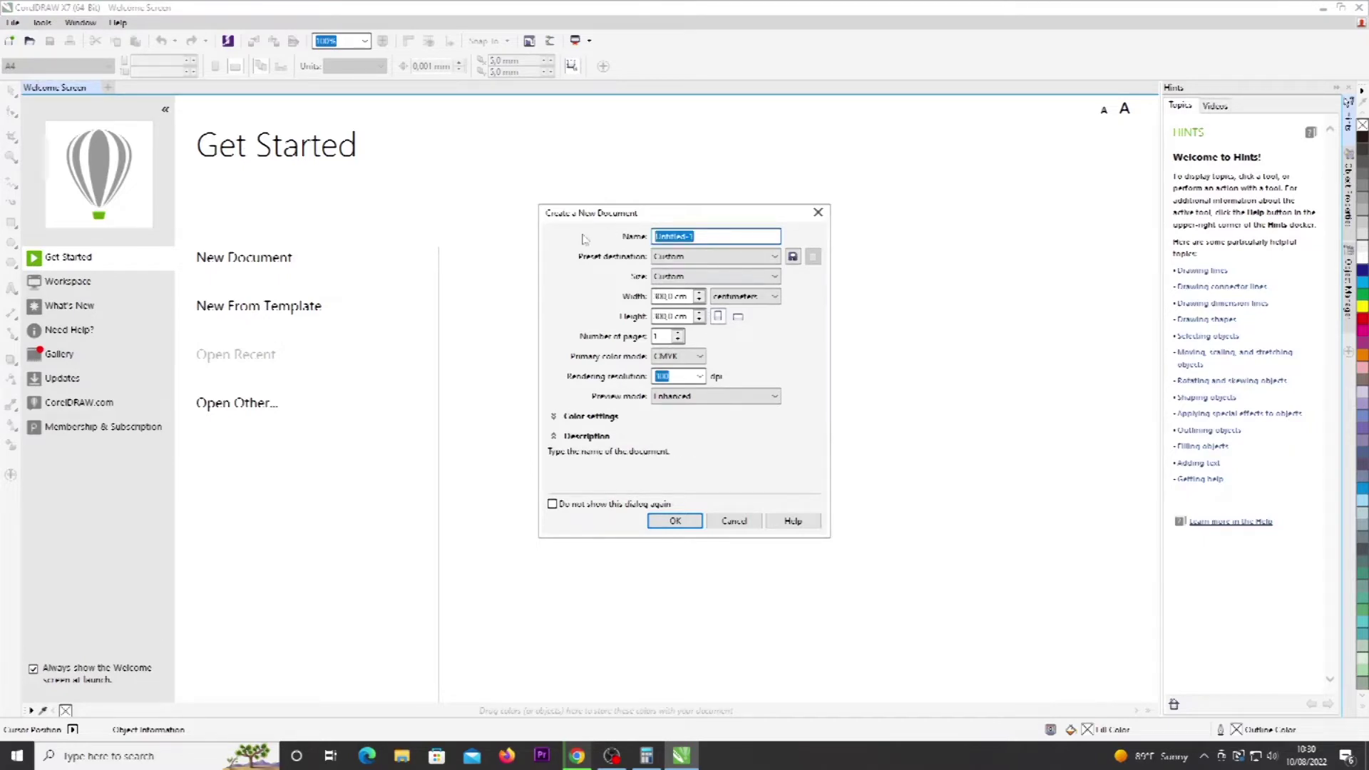
type("projek trais")
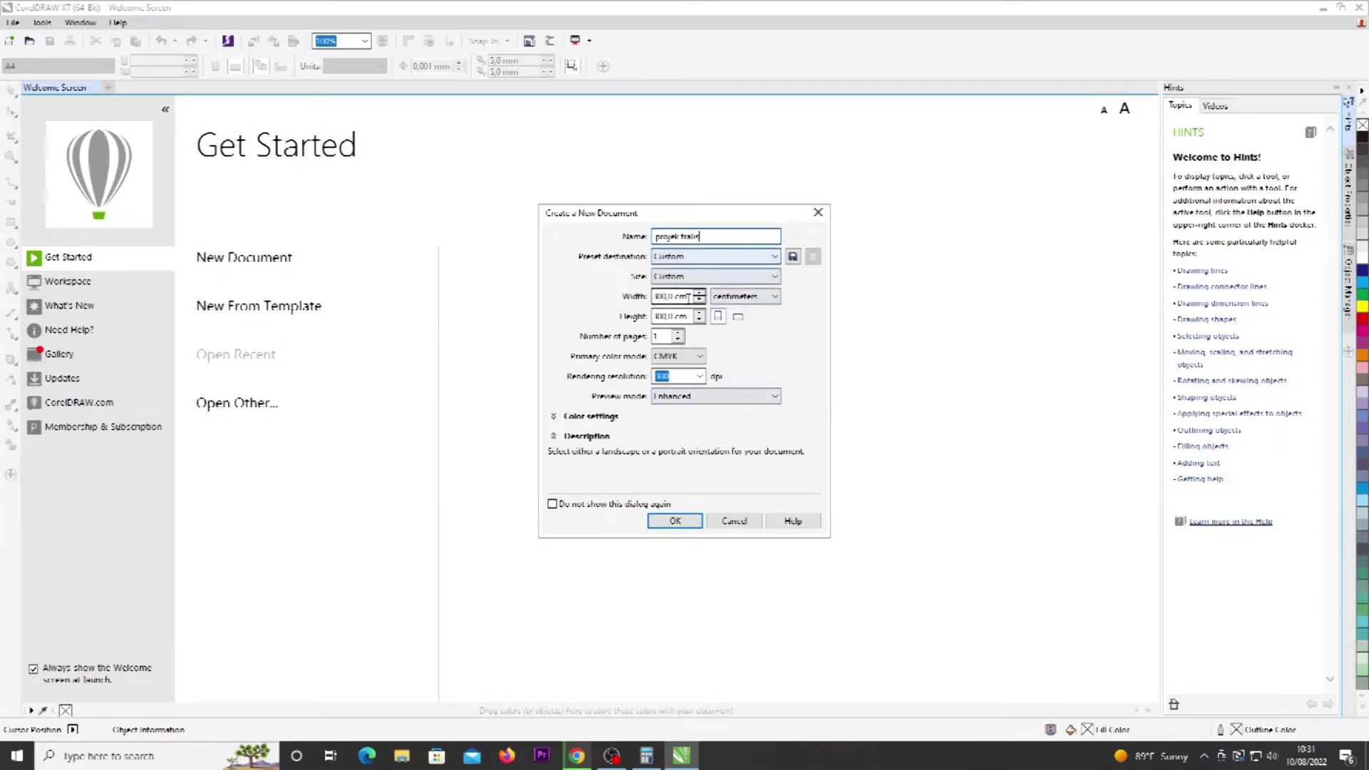
left_click(740, 301)
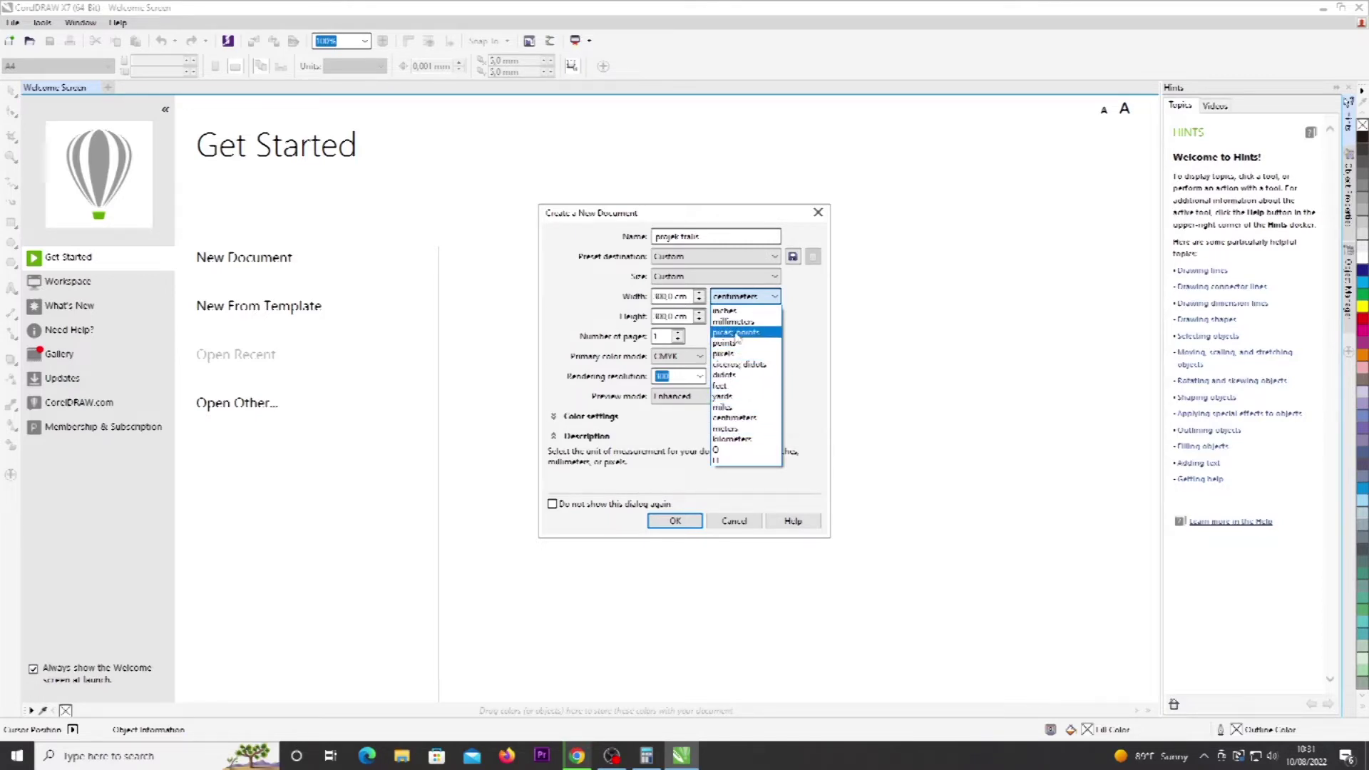
left_click(756, 296)
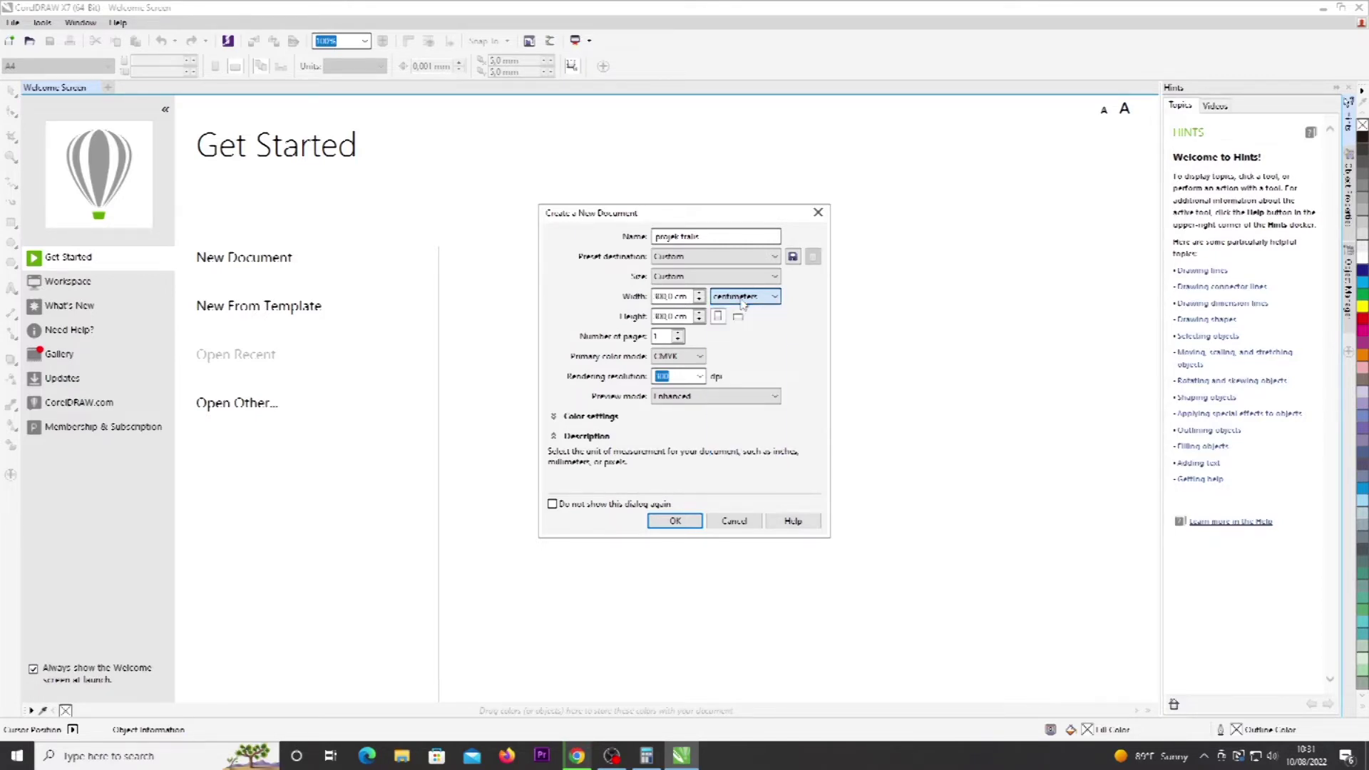
left_click(767, 299)
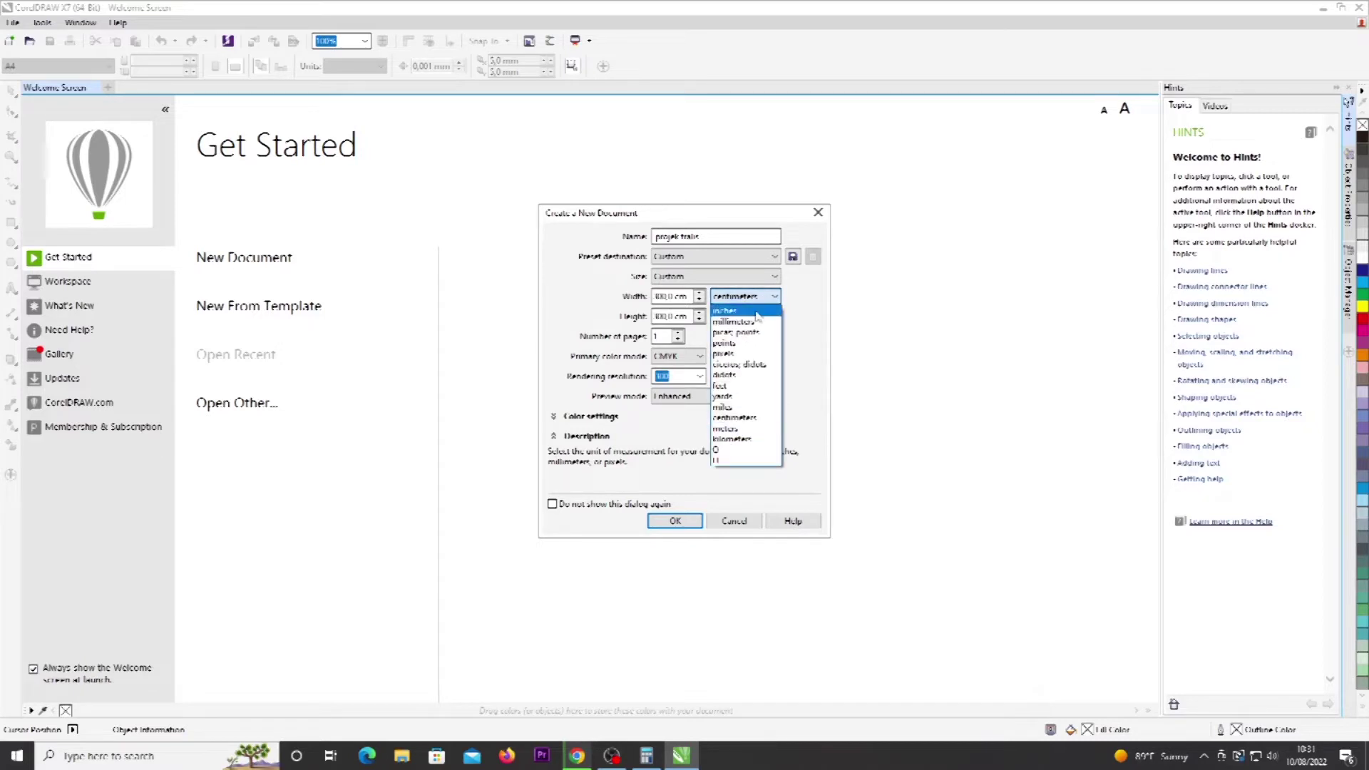
left_click(735, 417)
Step: Set the page width and height to 200 cm each and create the document
left_click(675, 297)
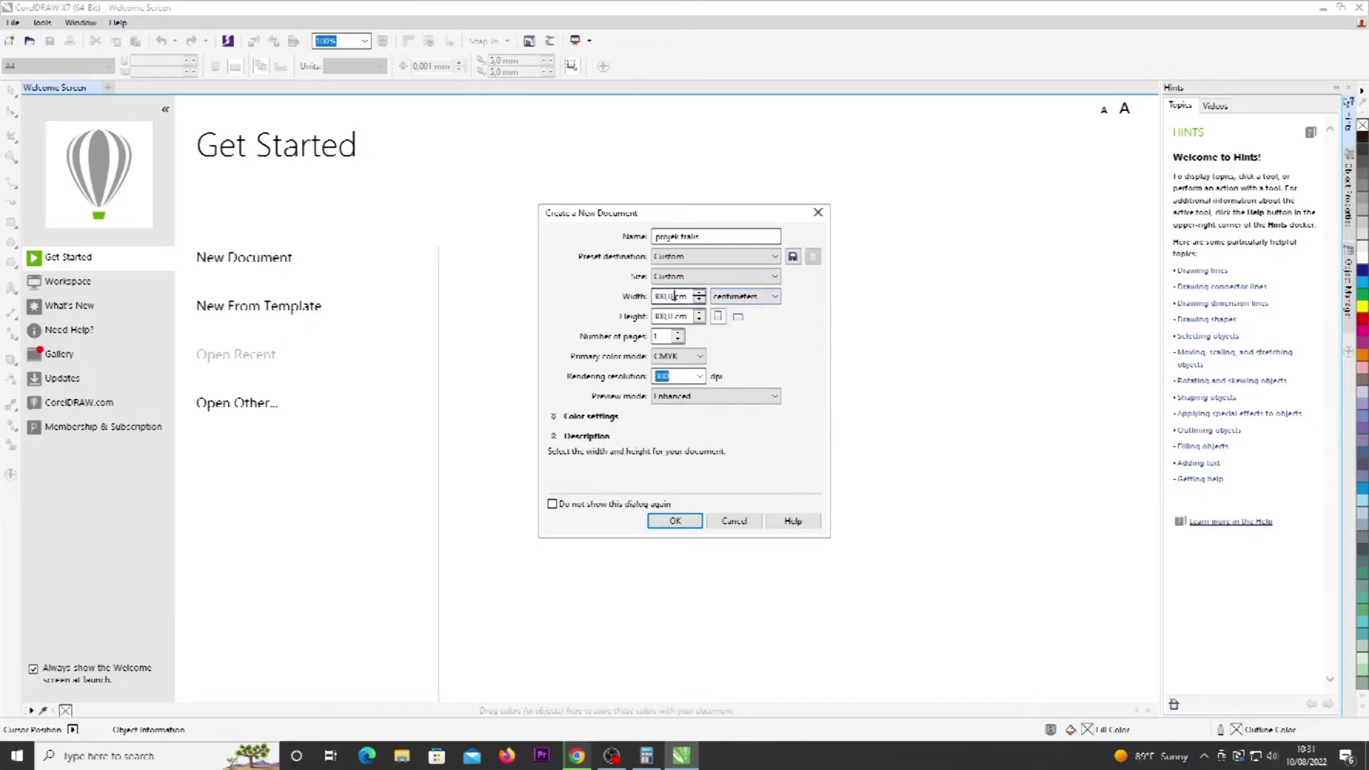
double_click(676, 297)
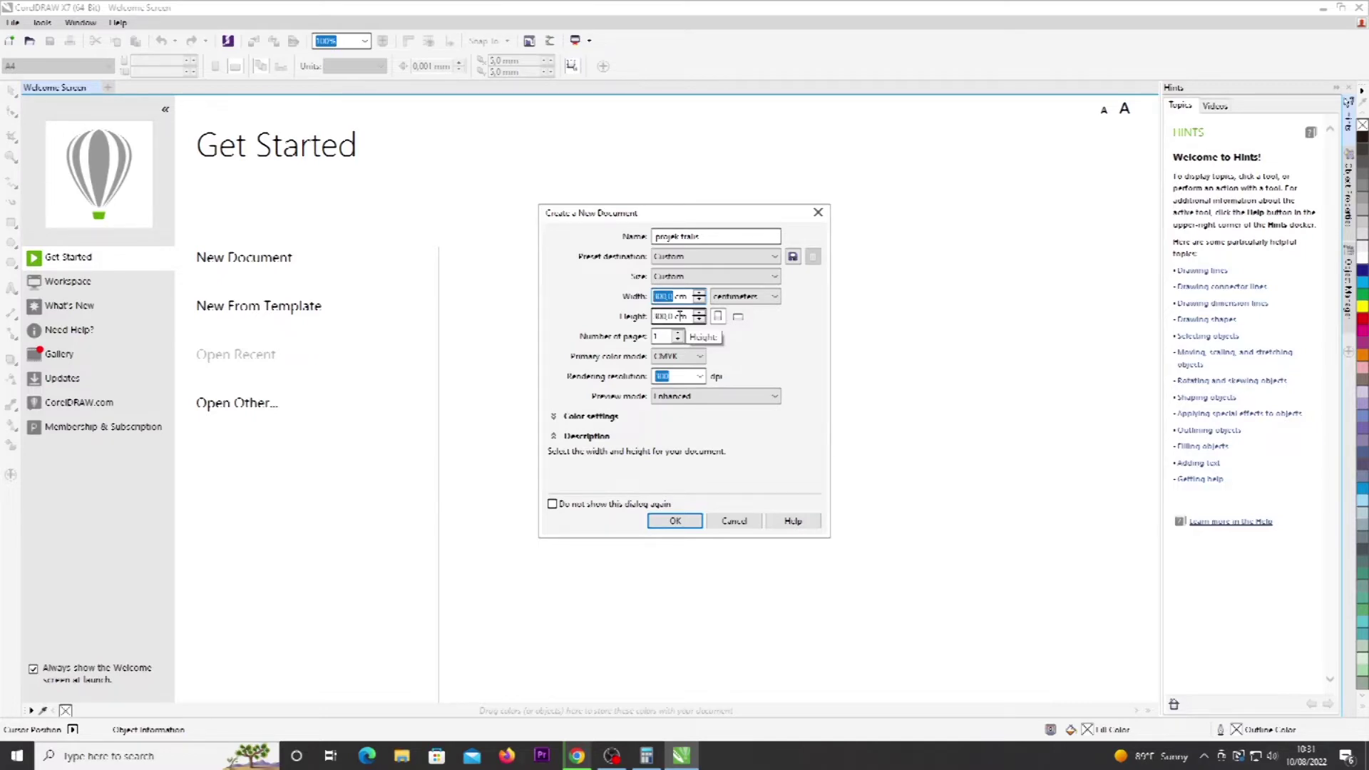
type("200")
key("Tab")
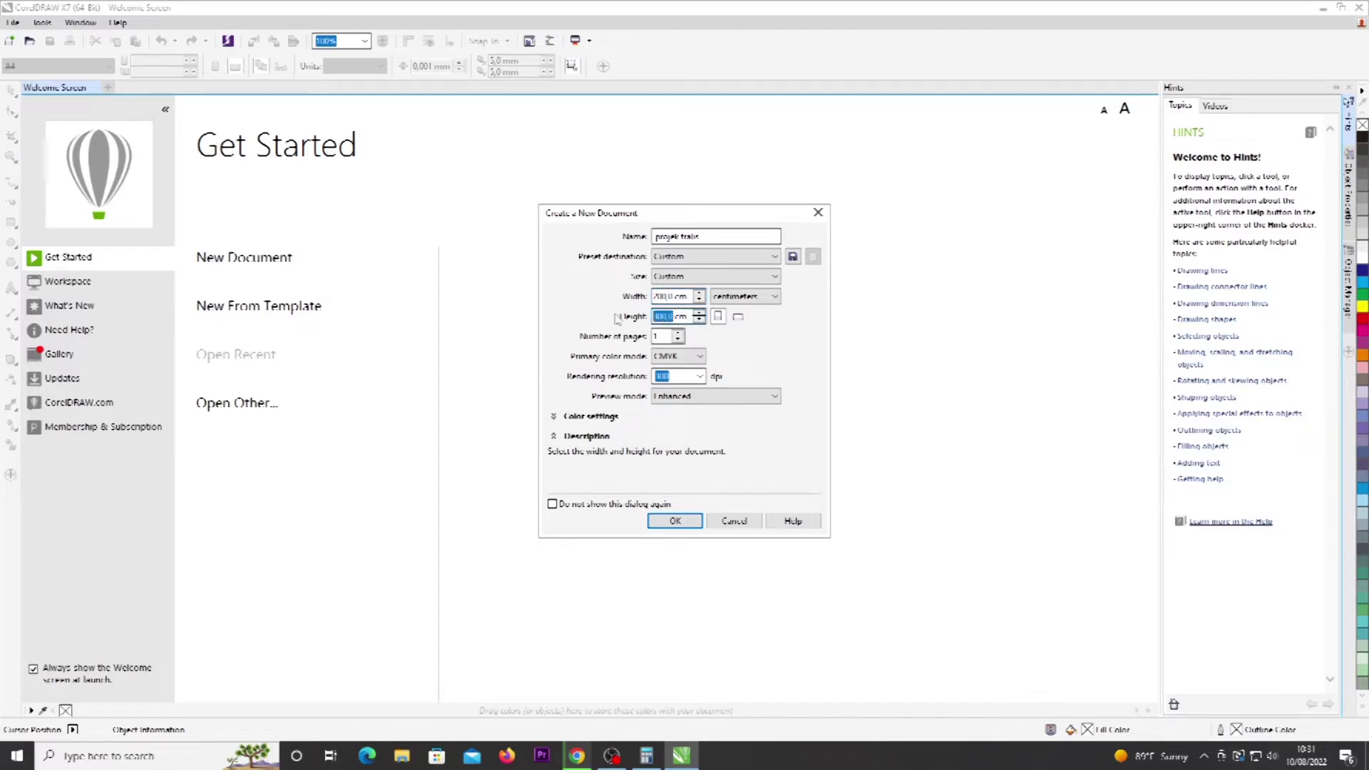
type("200")
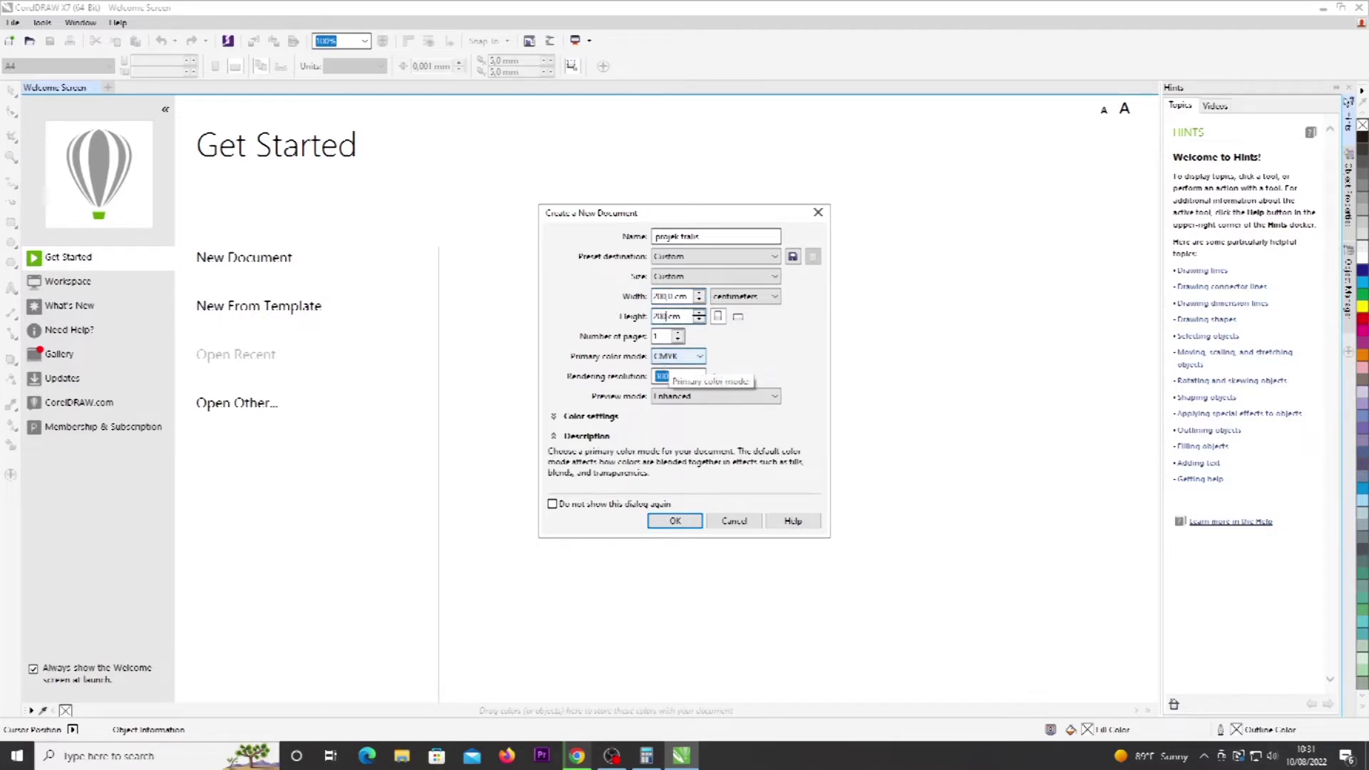
key("Tab")
key("Tab")
key("Tab")
key("Tab")
key("Tab")
key("Tab")
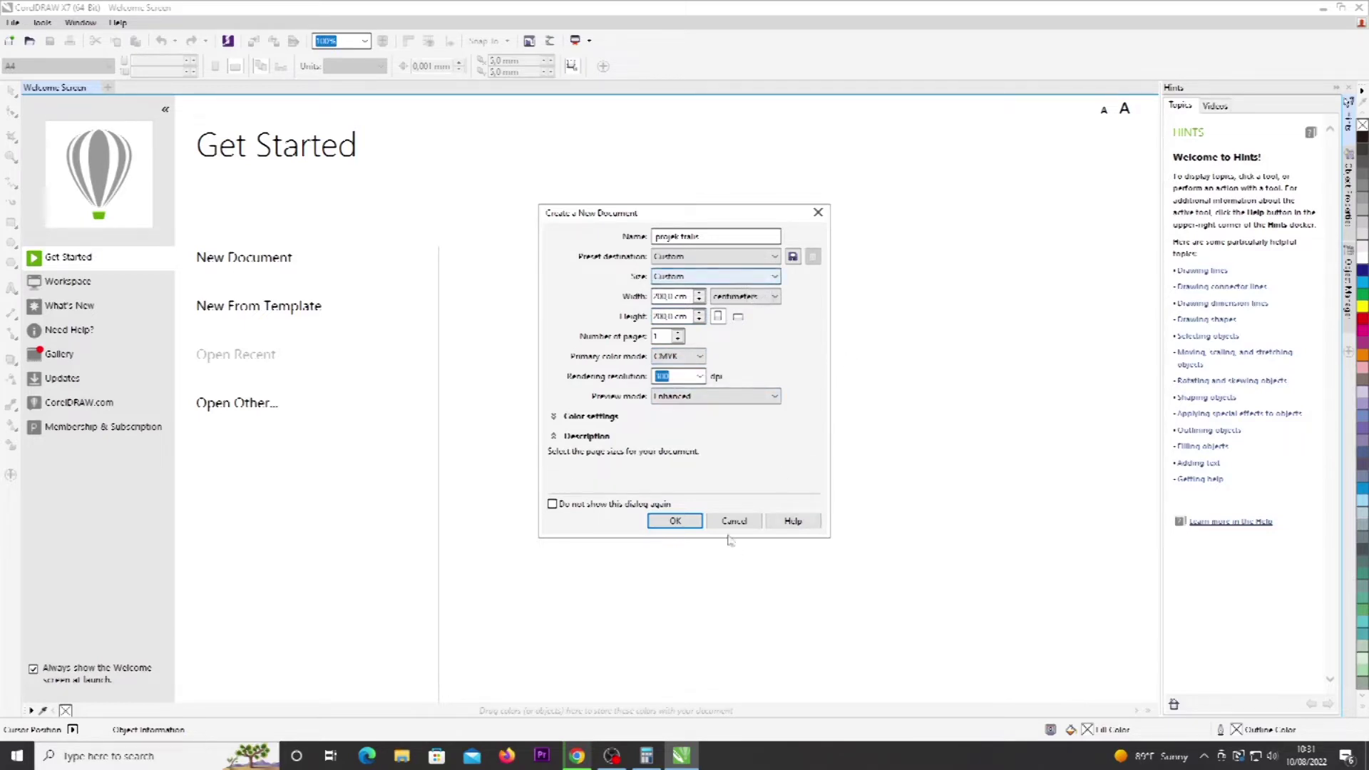
left_click(681, 521)
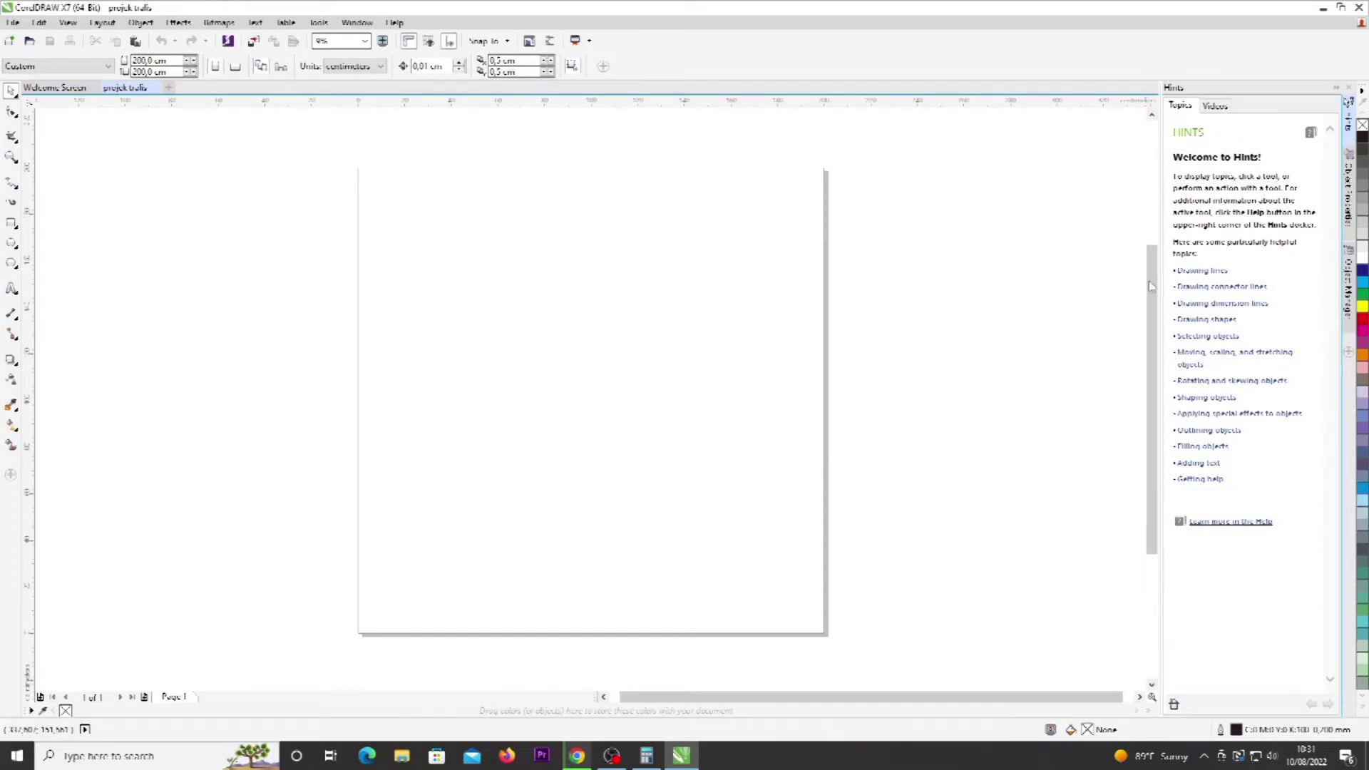
scroll(1151, 282, "up", 2)
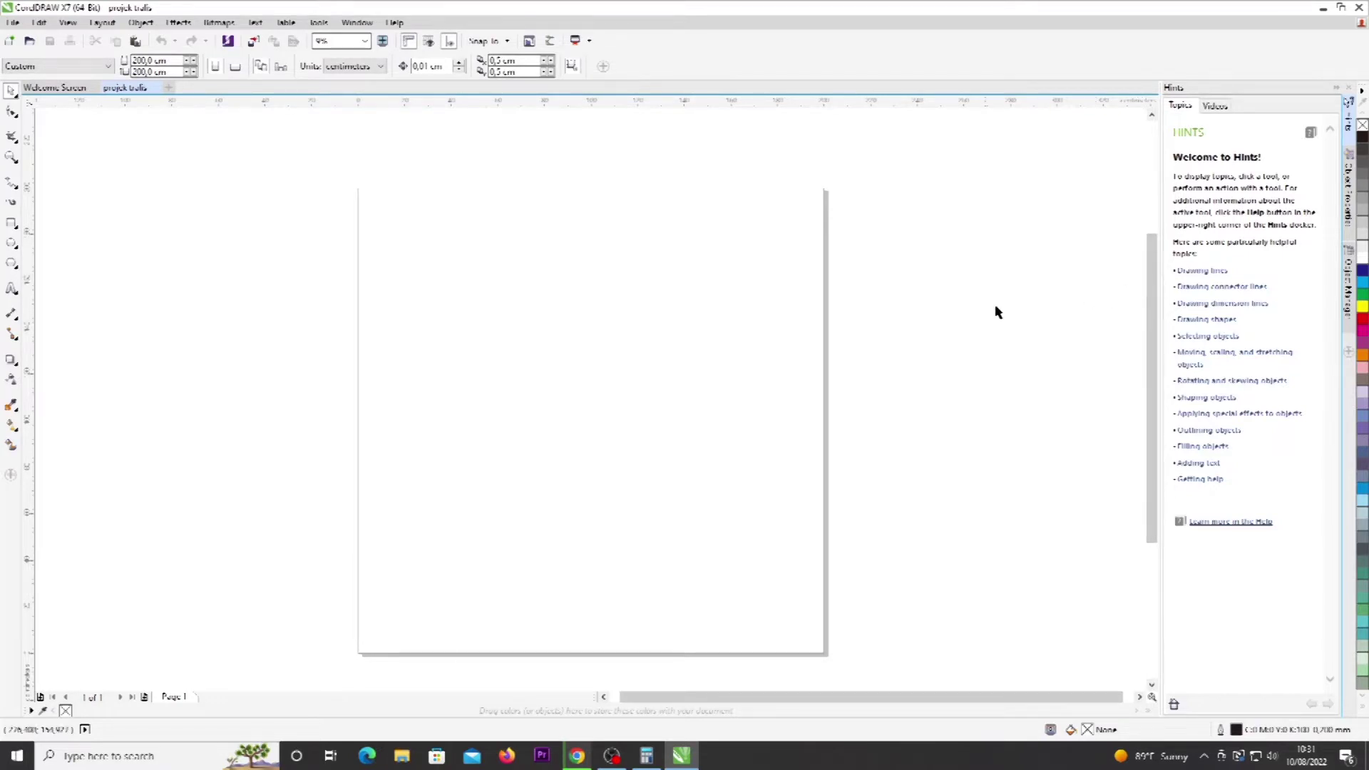
double_click(12, 224)
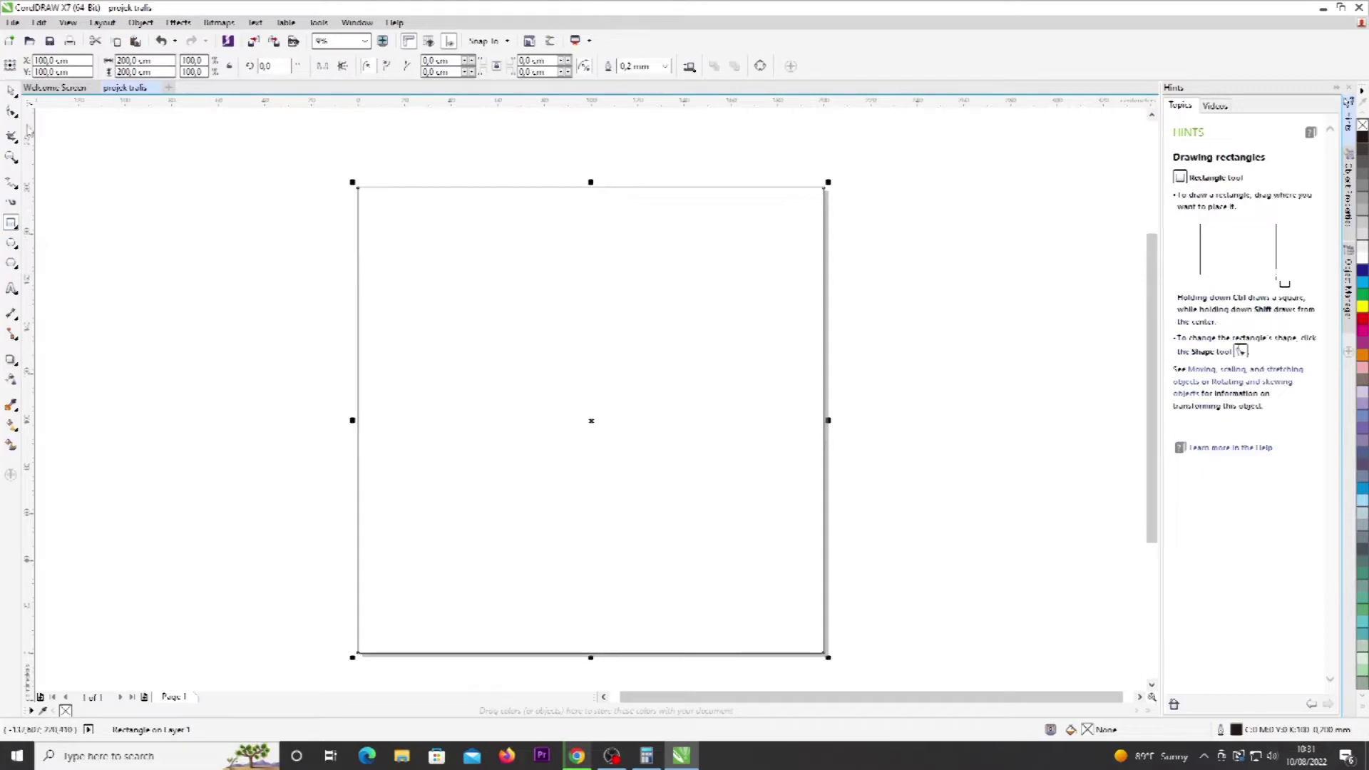
left_click(774, 227)
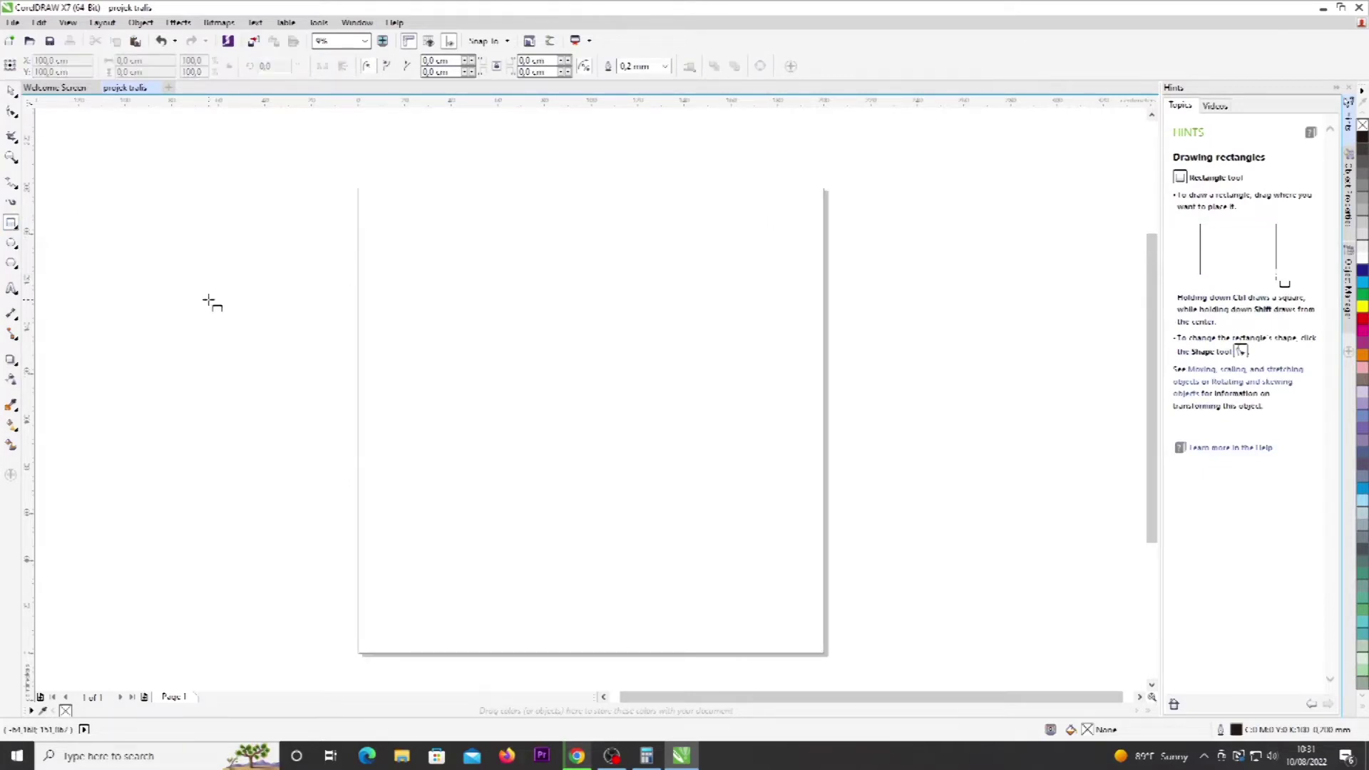
left_click(14, 228)
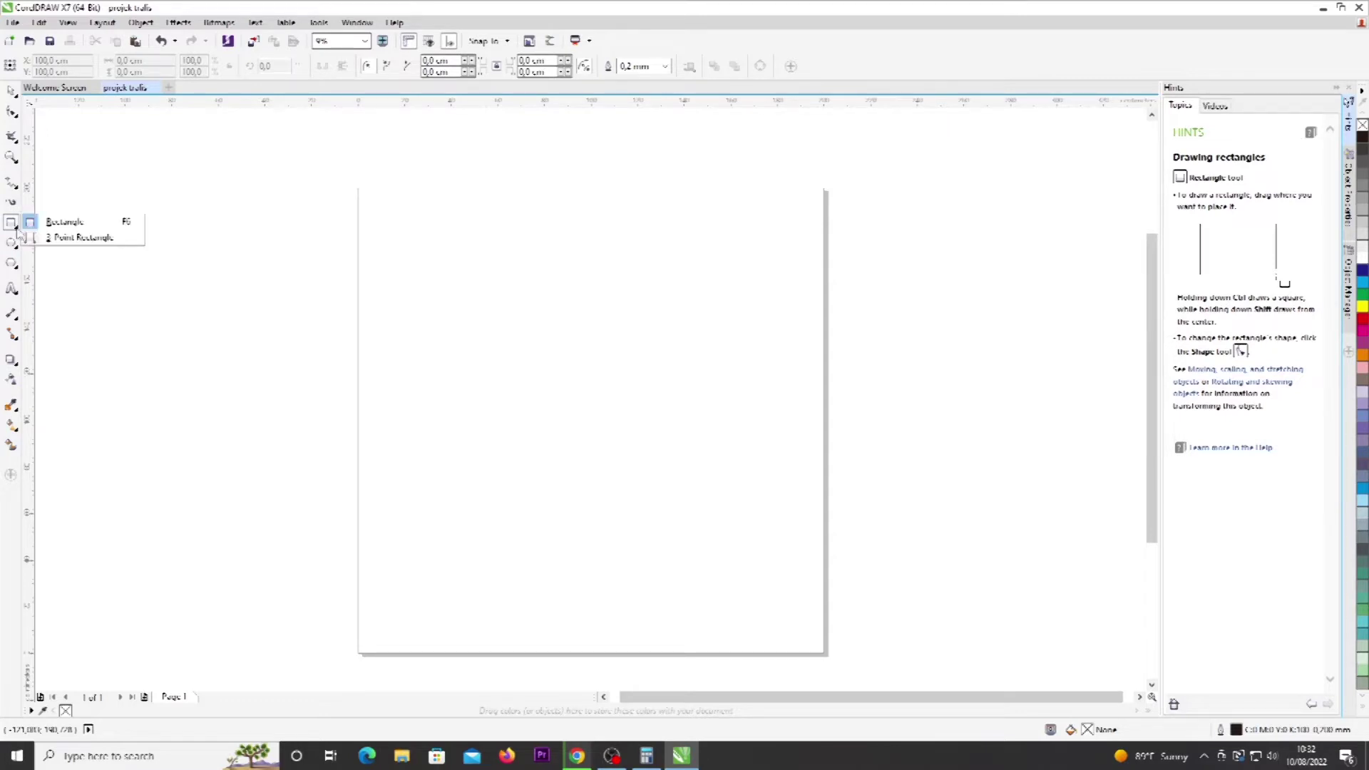
left_click(64, 223)
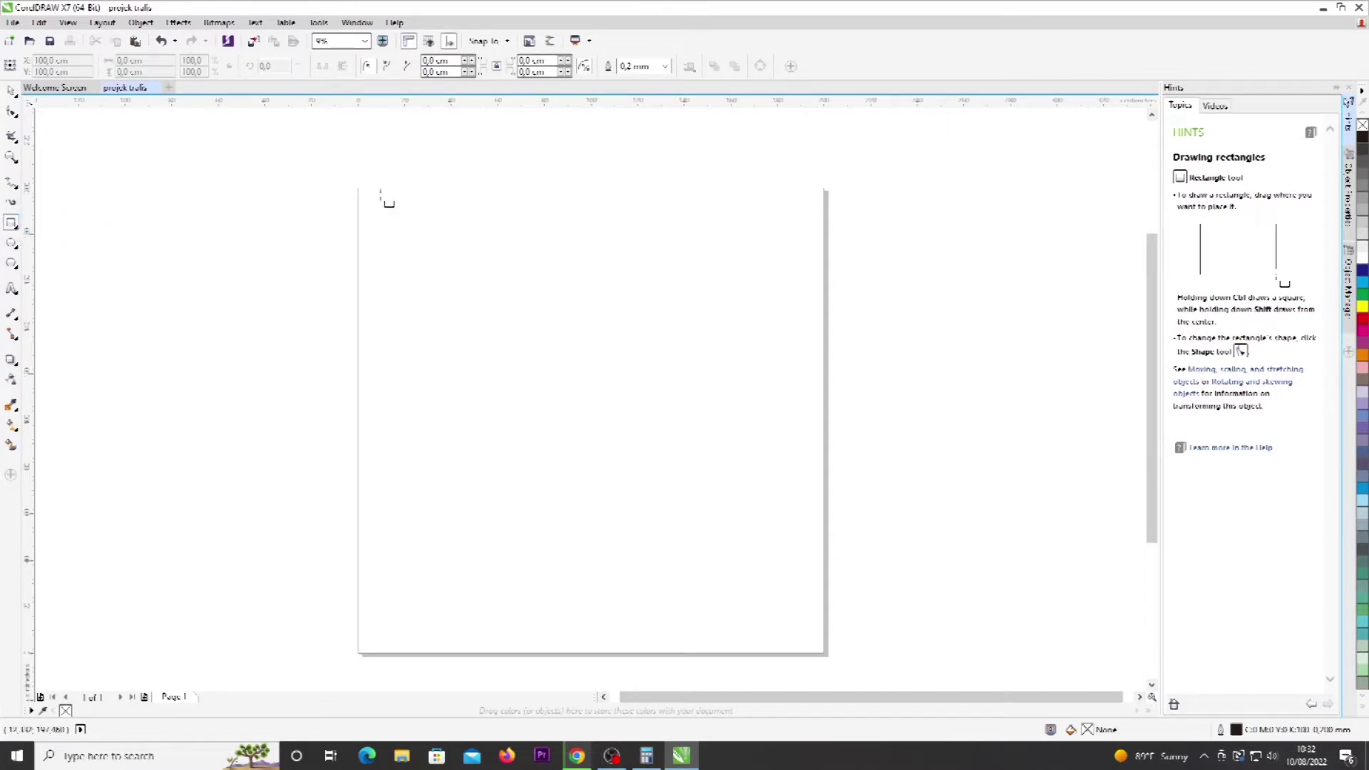
left_click_drag(359, 188, 827, 655)
key("Delete")
Step: Add a rectangle matching the 200 x 200 cm page and fill it with 20% black light gray
double_click(10, 223)
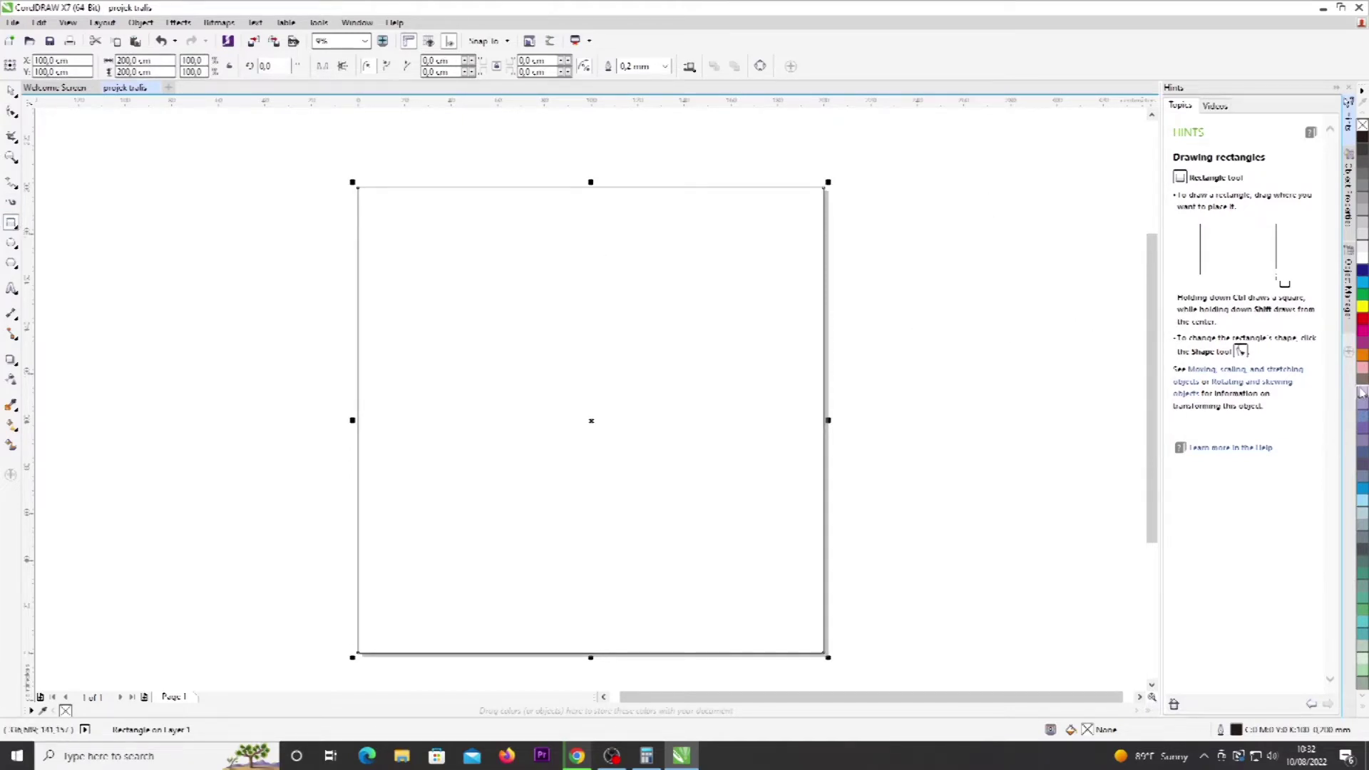
left_click(1362, 361)
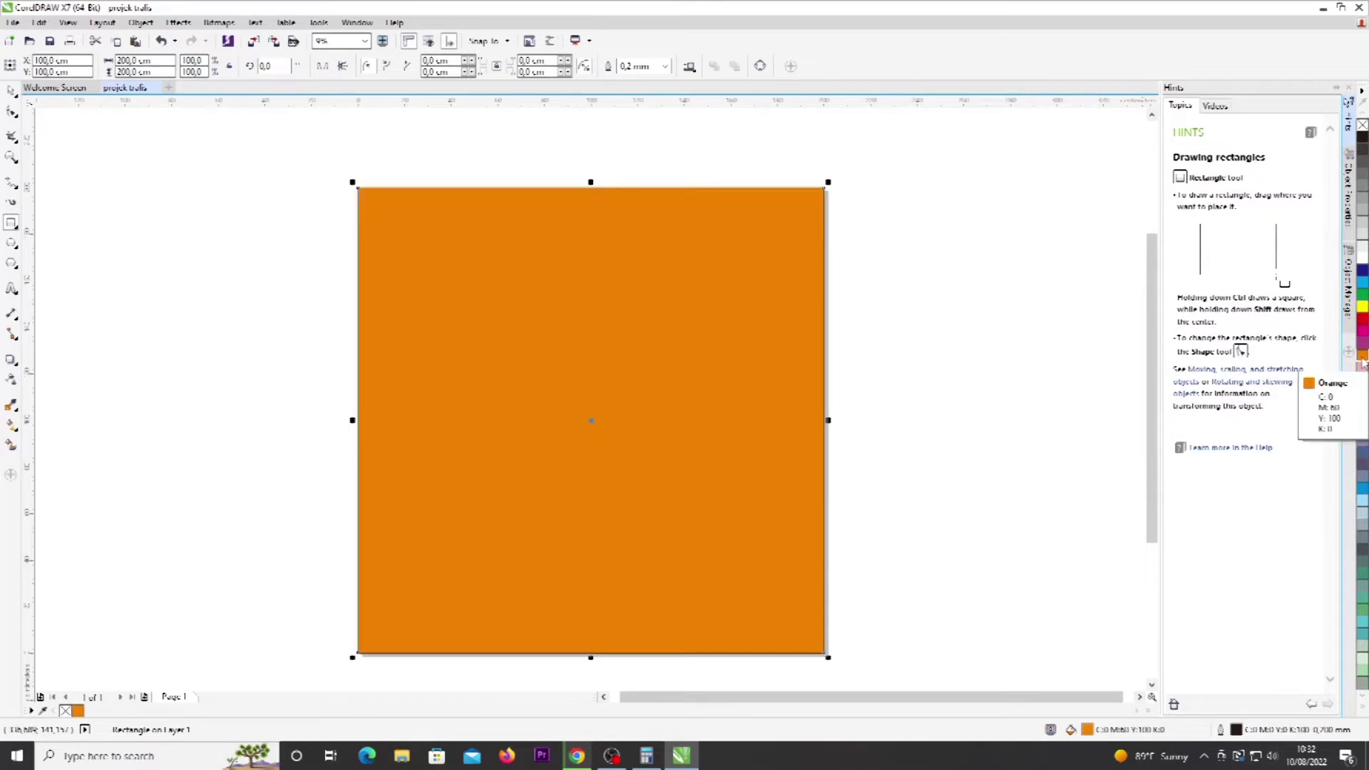
left_click(1363, 345)
left_click(1363, 348)
left_click(1362, 356)
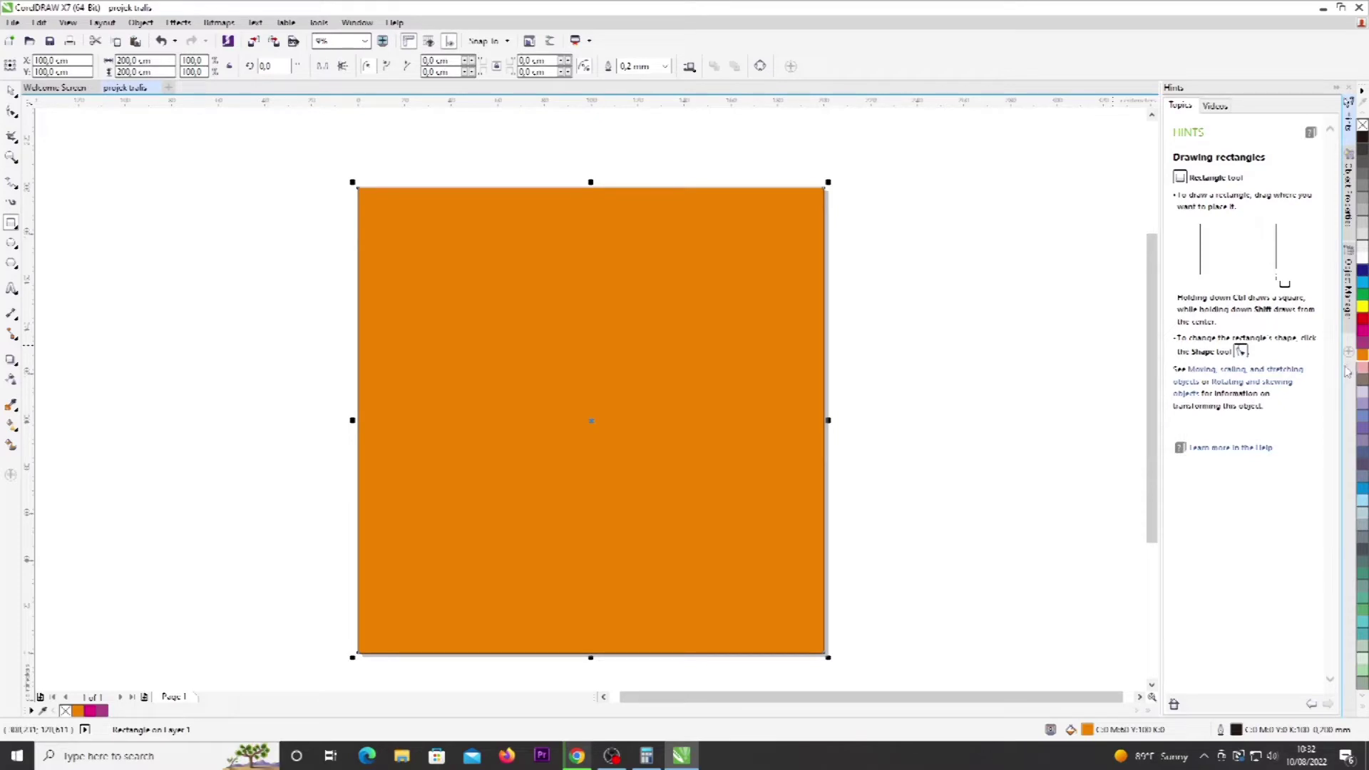
left_click(1362, 239)
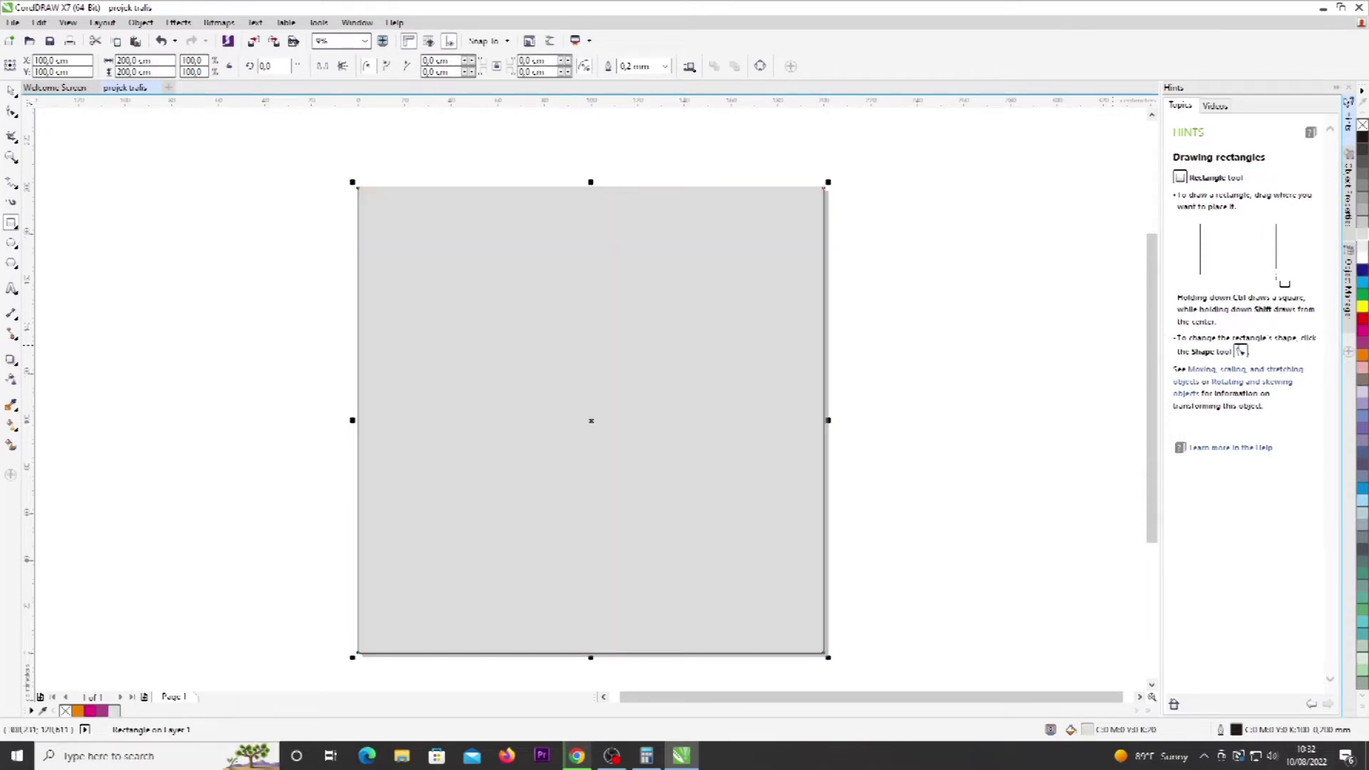
Step: Change the fill of the page-sized background rectangle to orange (C0 M60 Y100 K0) and deselect it
left_click(1362, 354)
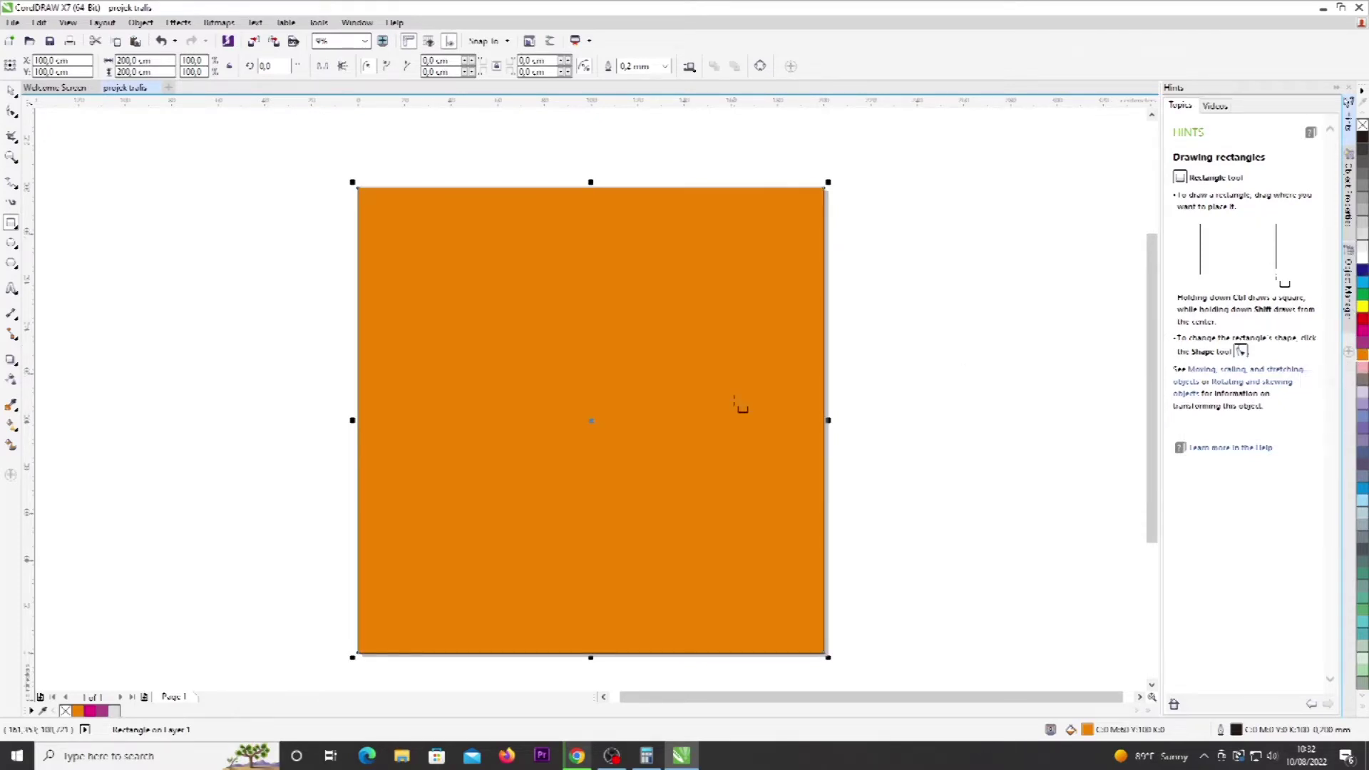
left_click(11, 90)
left_click(106, 225)
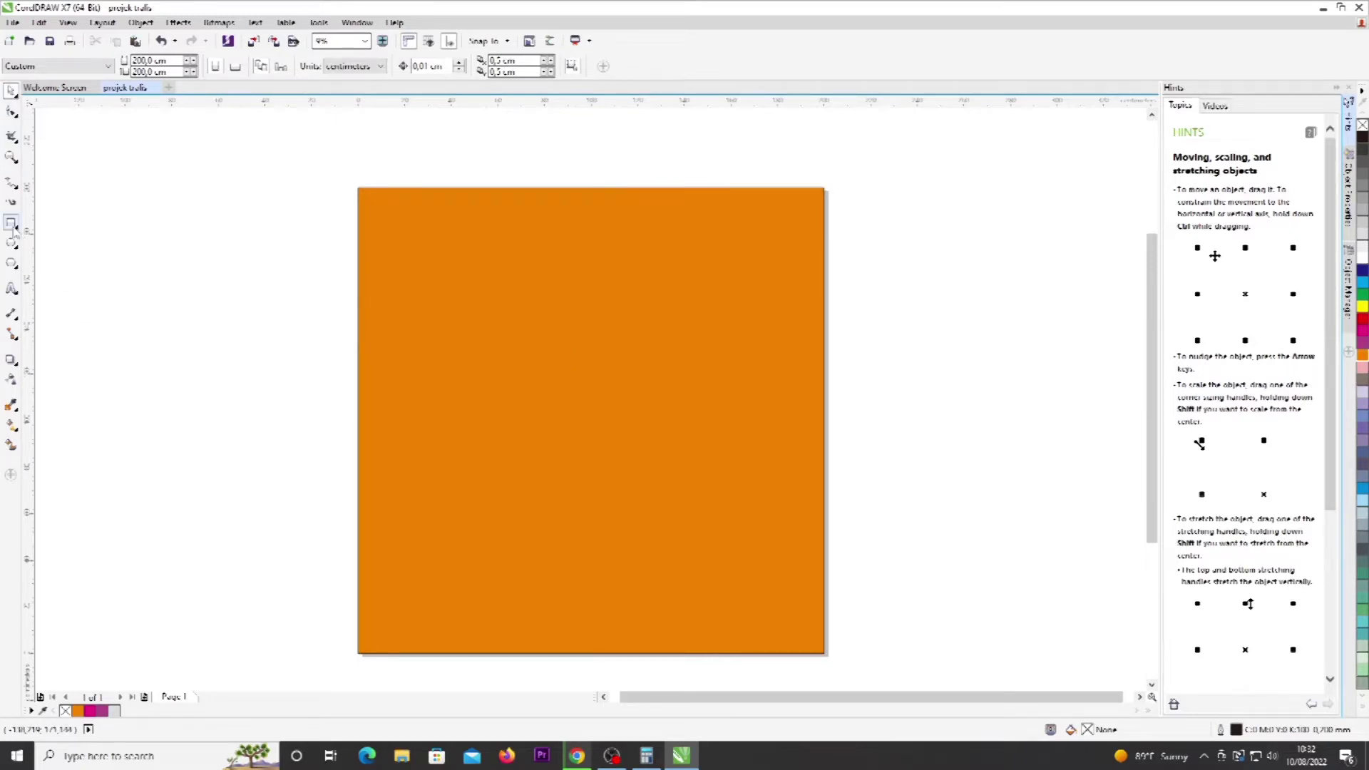
Step: Draw a tall rectangle about 69 x 151 cm on the orange background and narrow it to about 59 cm
left_click(12, 224)
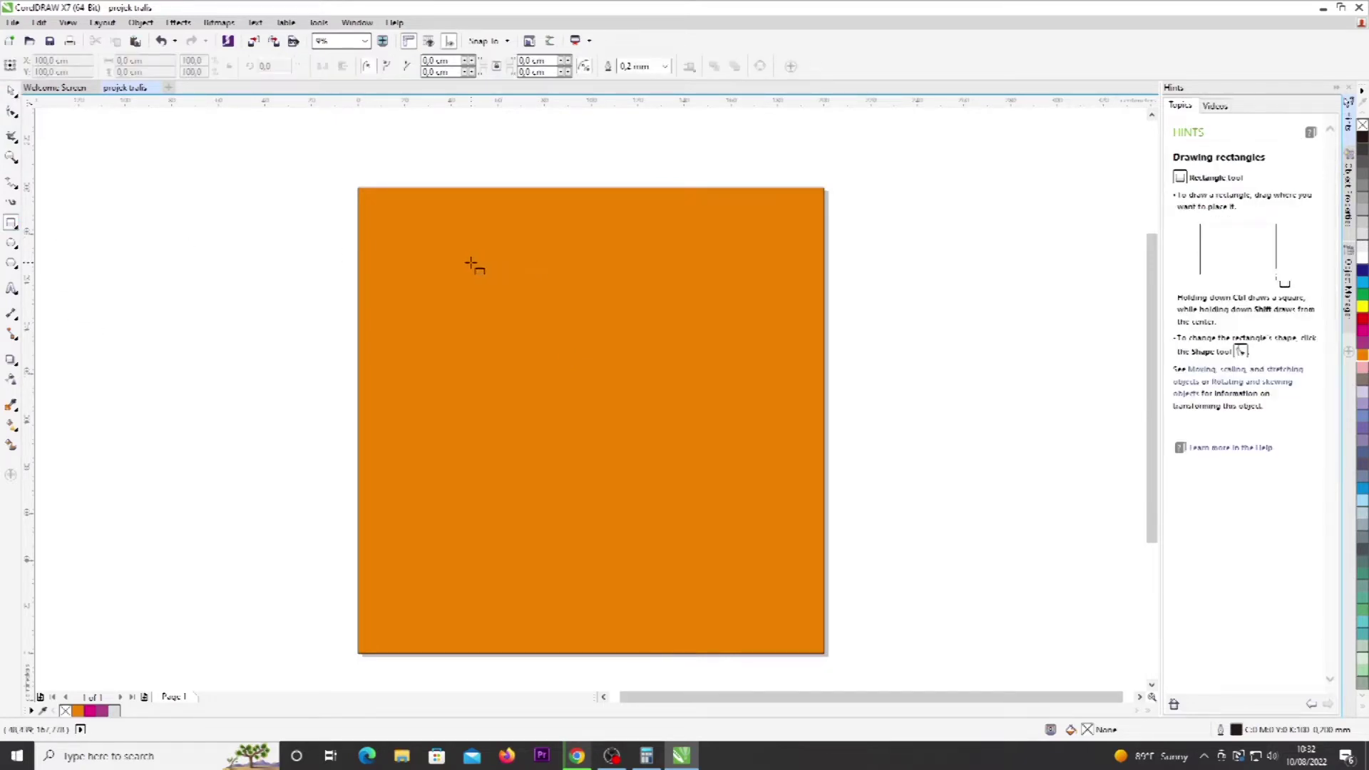
left_click_drag(455, 258, 605, 612)
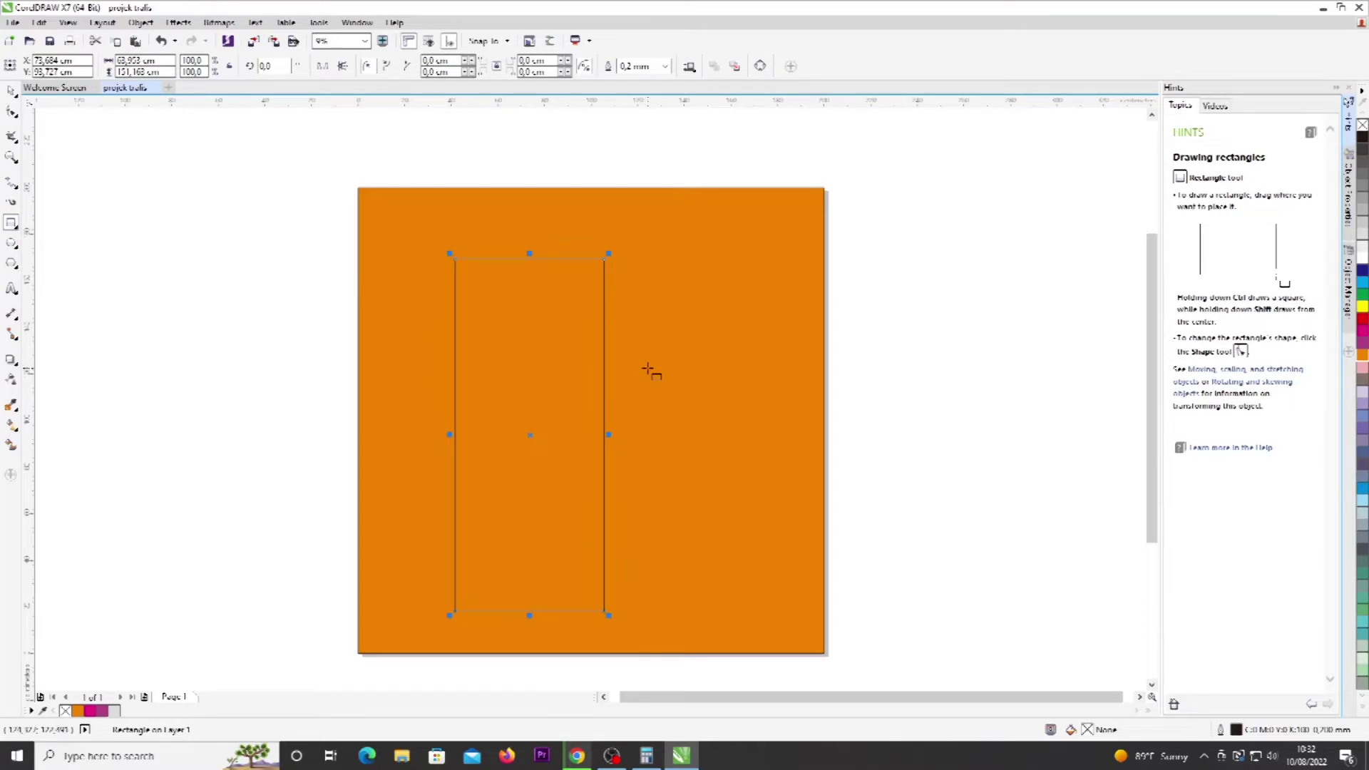
left_click_drag(608, 434, 582, 438)
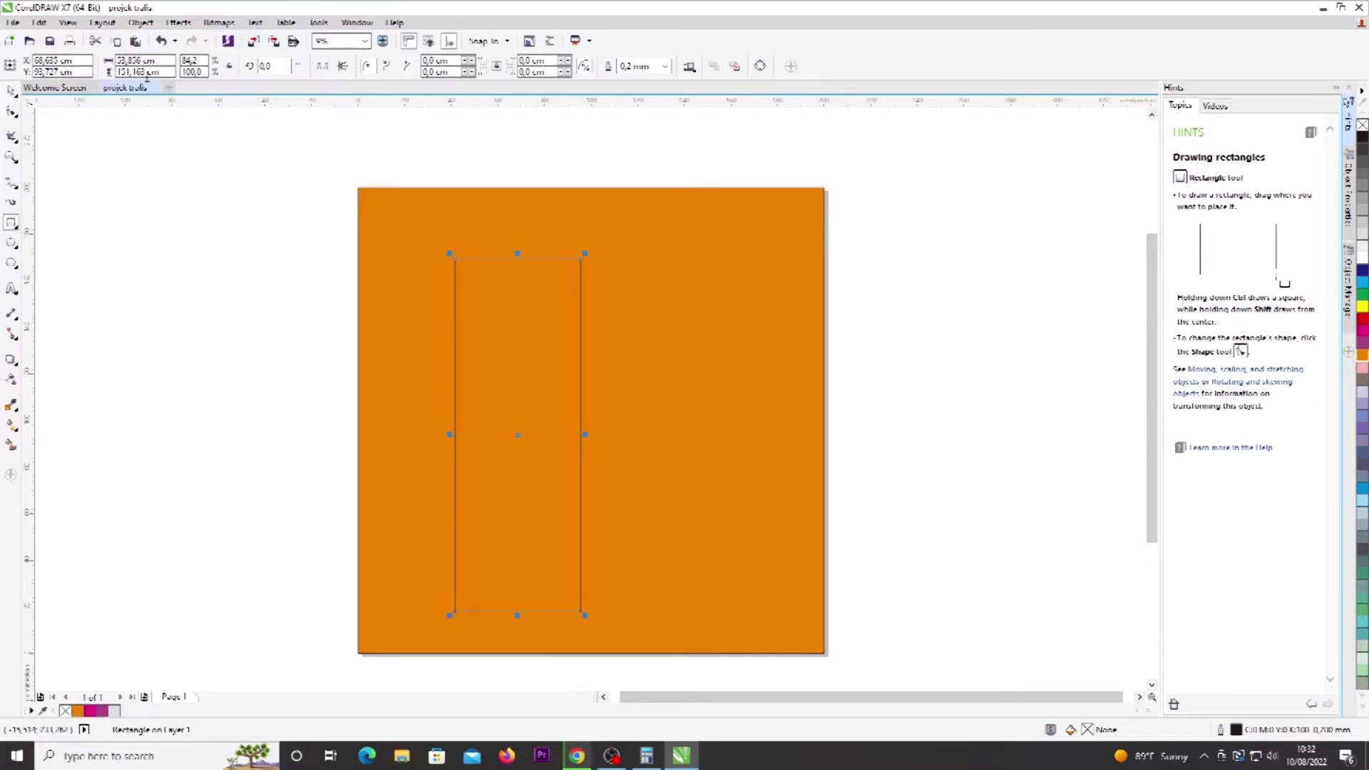
Step: Set the tall rectangle's size to 50 cm wide and 160 cm high
double_click(132, 60)
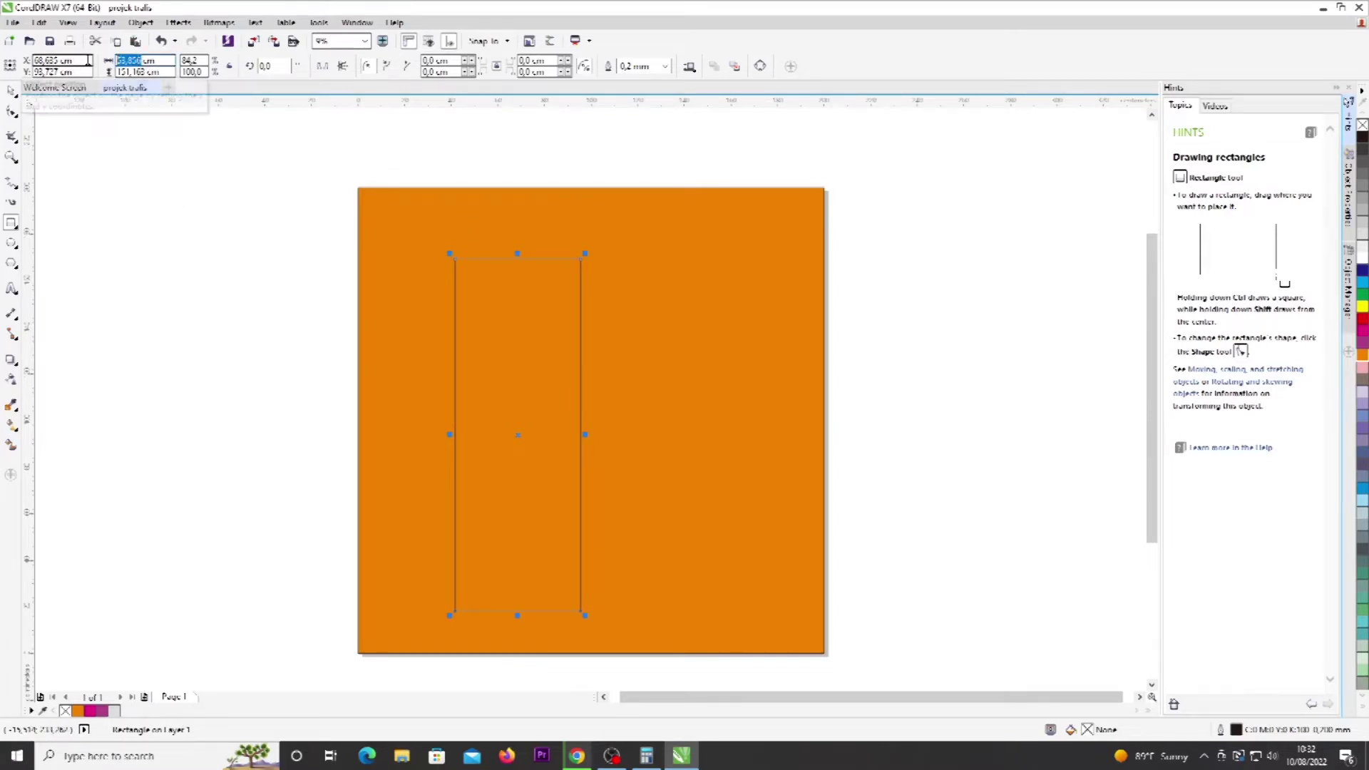
type("5")
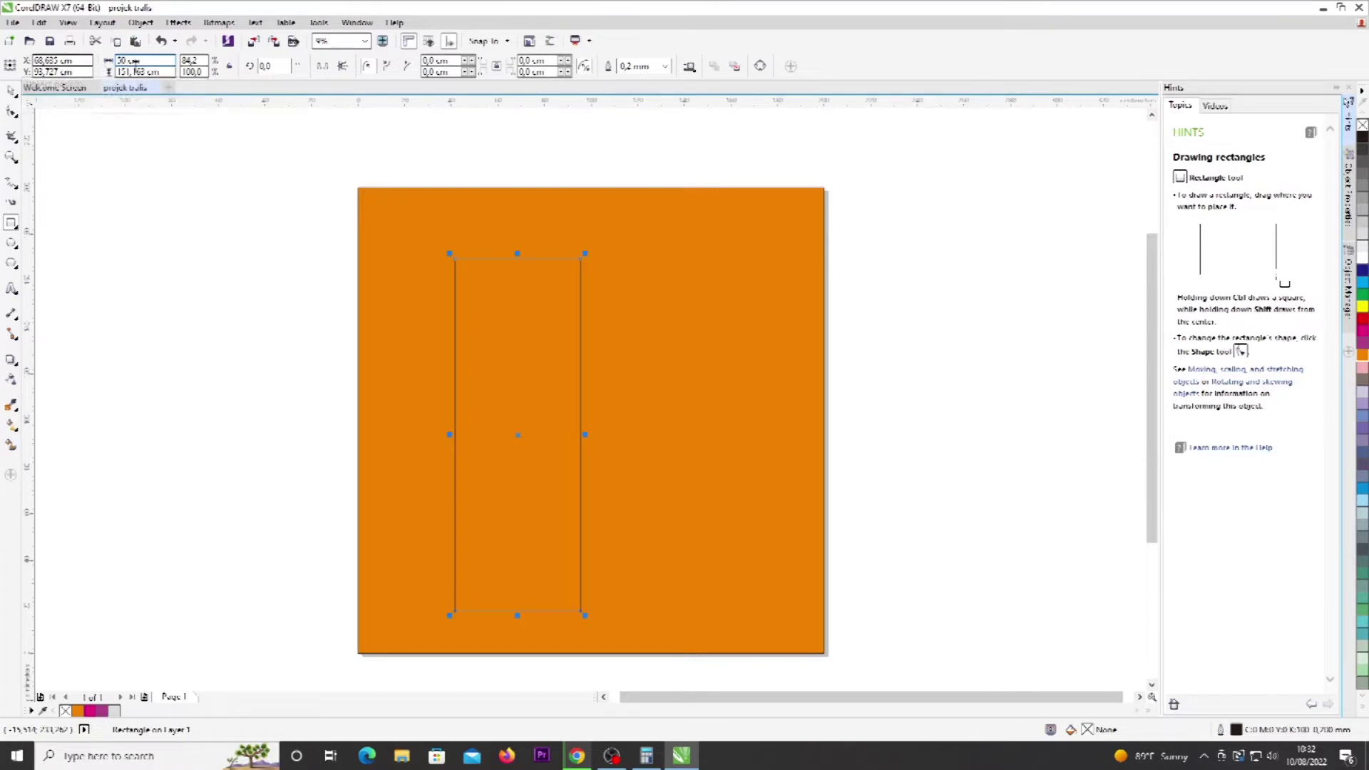
double_click(146, 71)
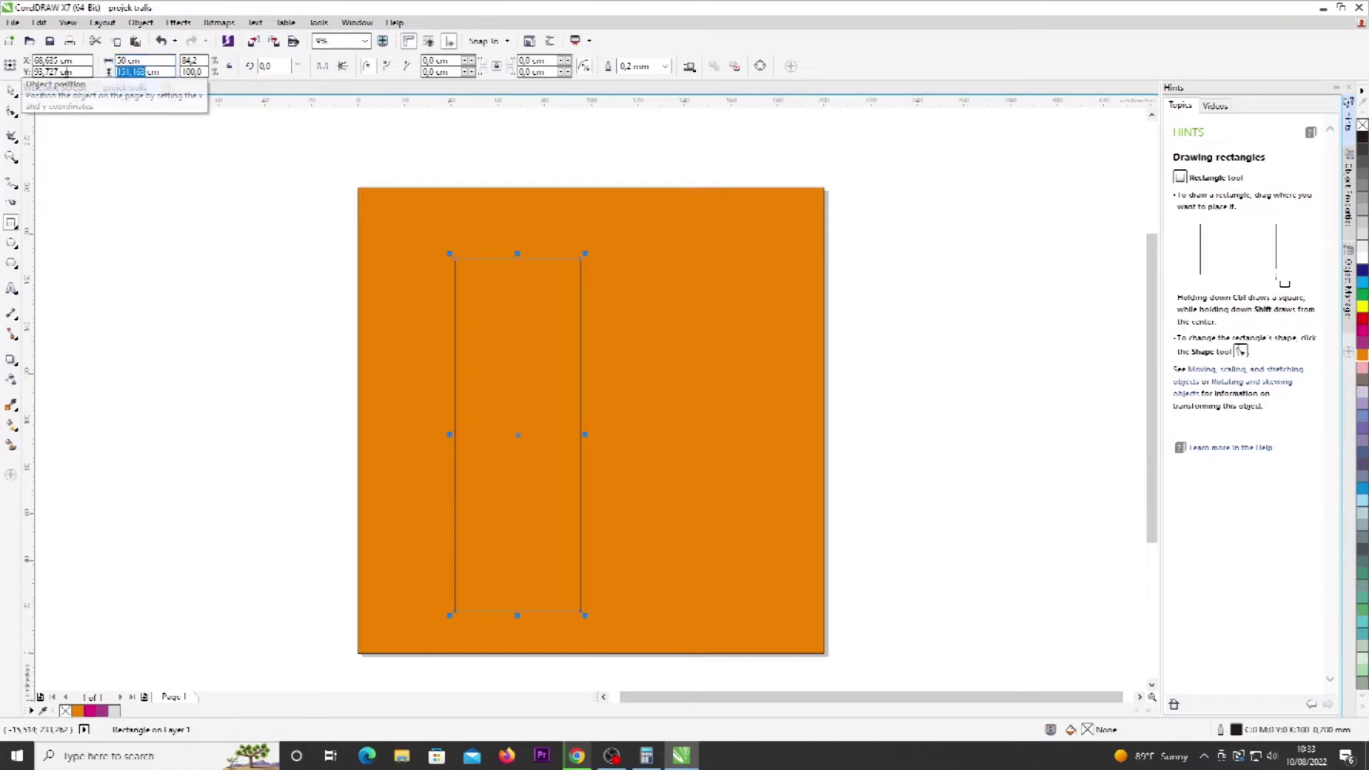
type("1")
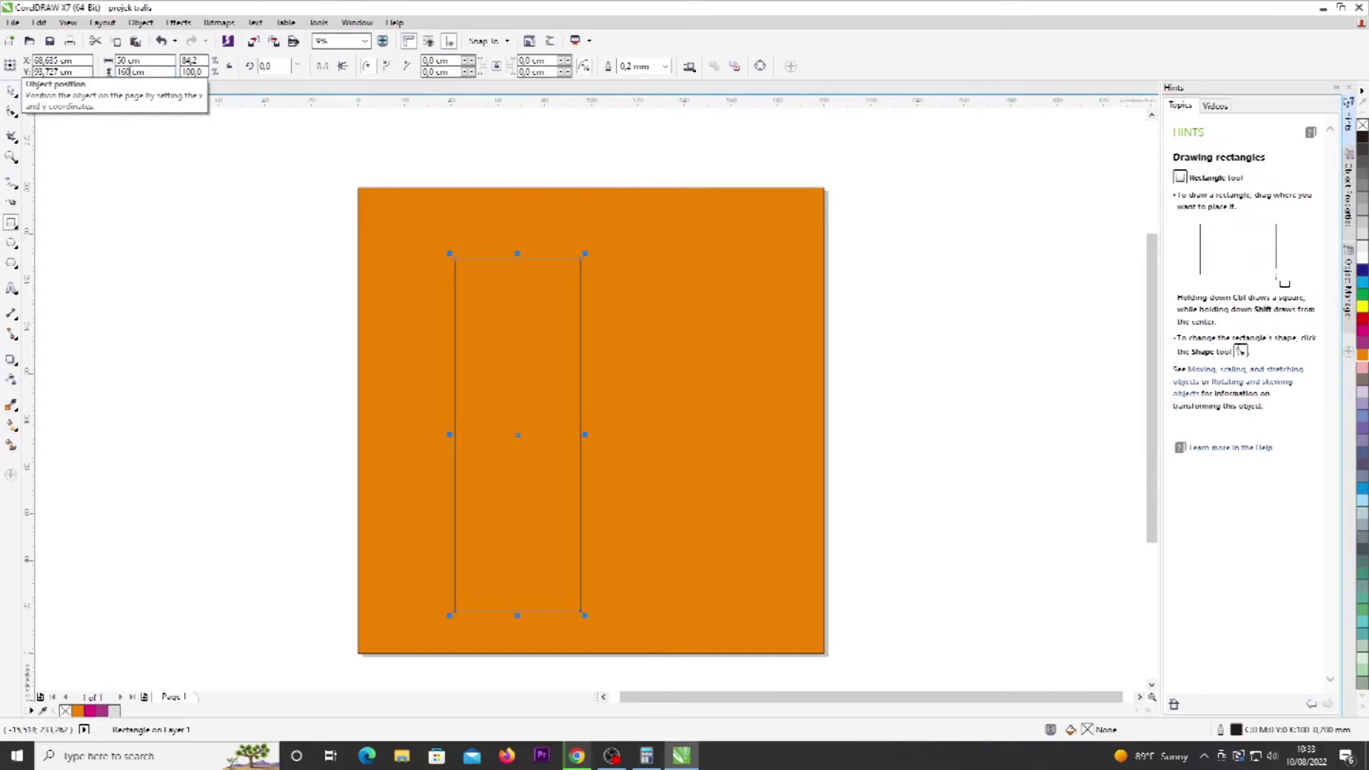
type("60")
key("Return")
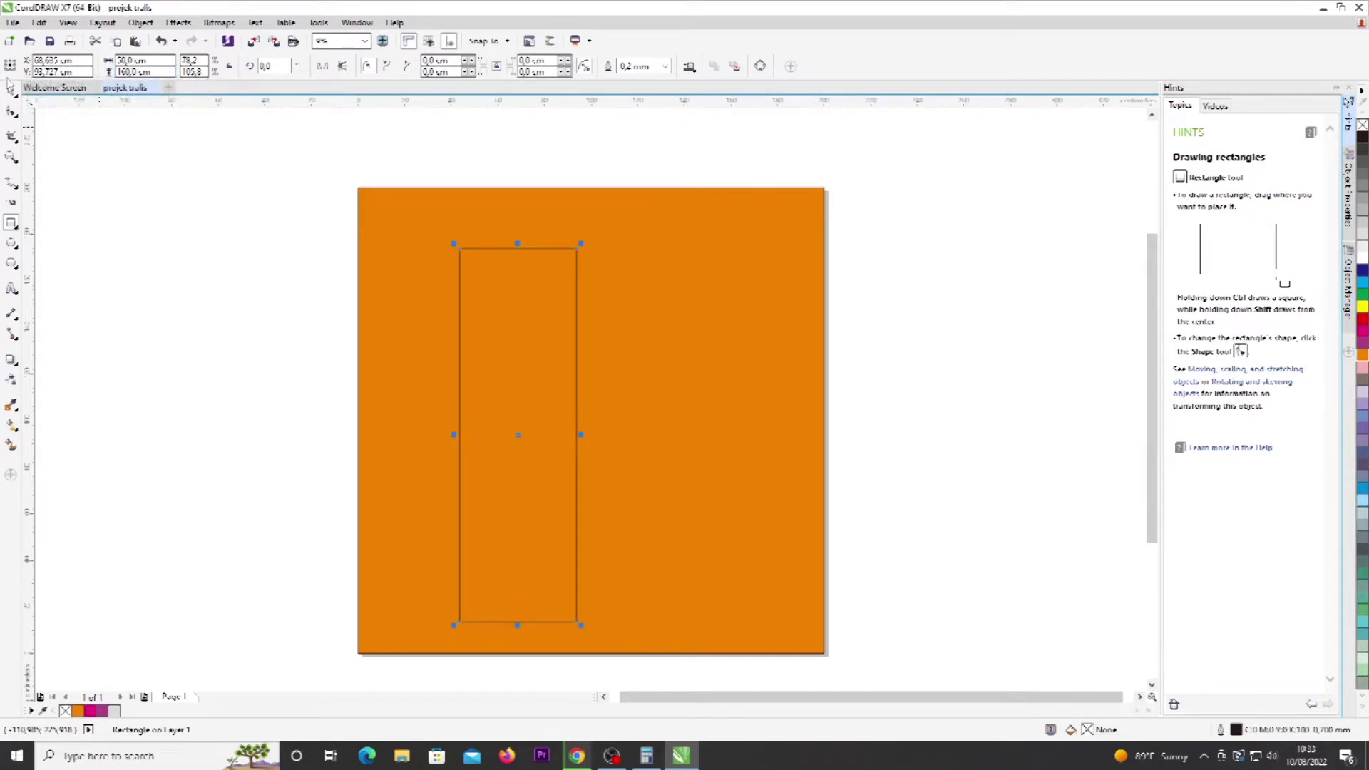
Step: Move the tall rectangle toward the middle of the page, to about X 94 cm, Y 98 cm
key("space")
left_click_drag(509, 383, 549, 352)
left_click_drag(616, 406, 638, 423)
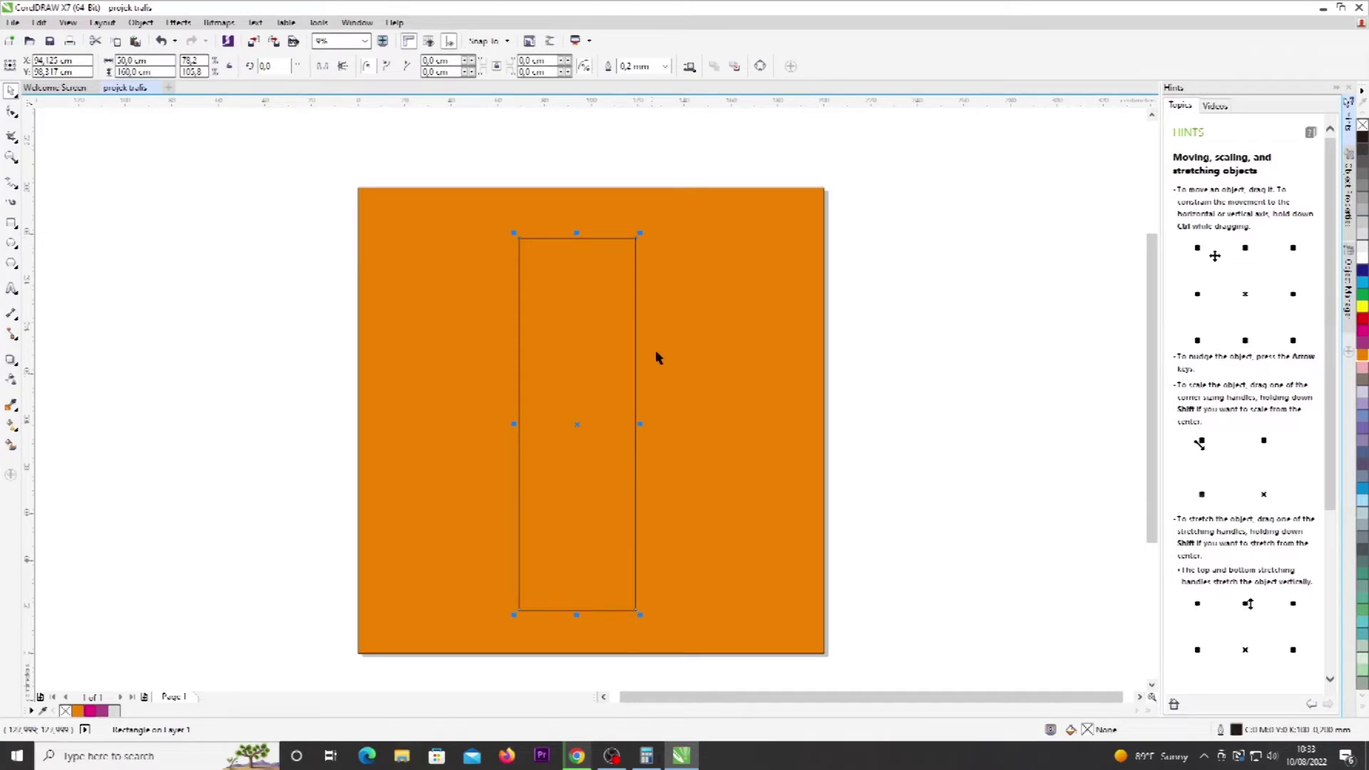
left_click(900, 342)
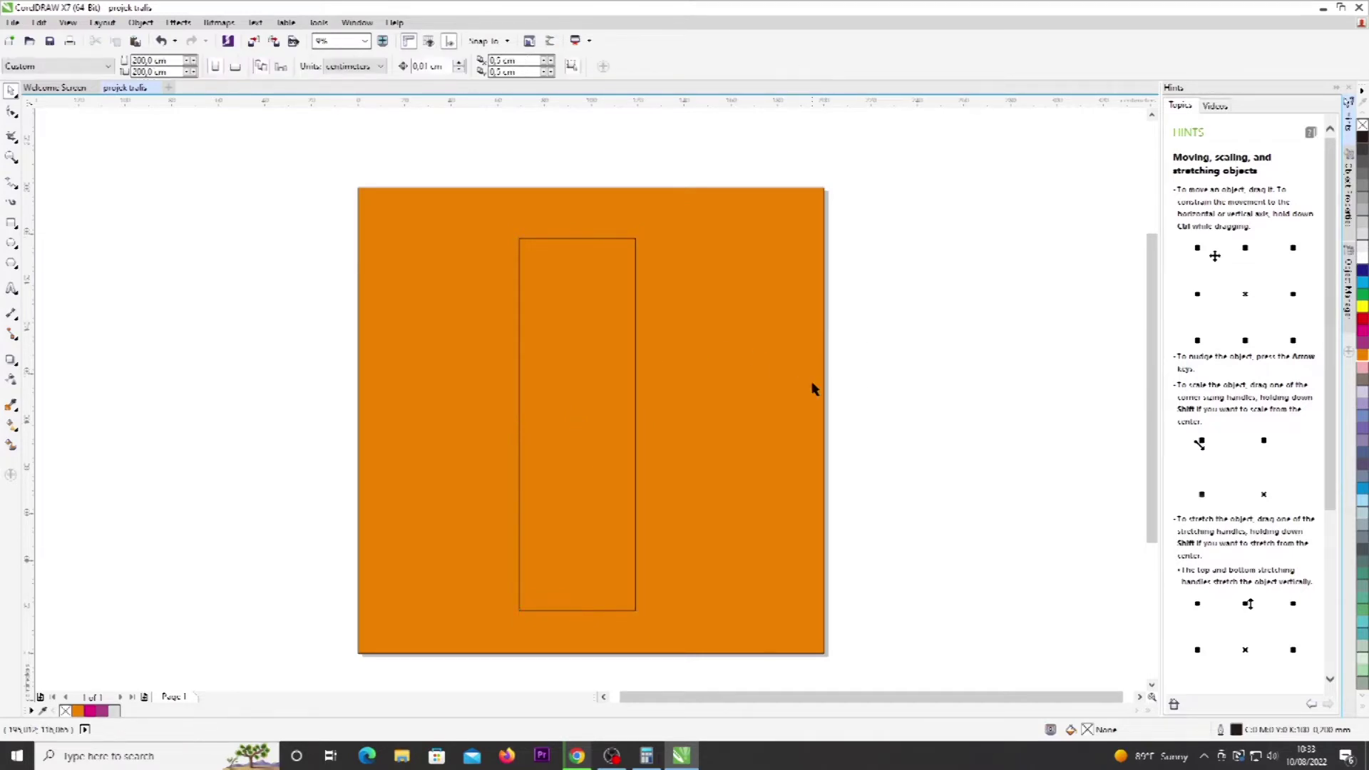
Step: Fill the tall rectangle with 10% black light gray
left_click(603, 384)
scroll(595, 347, "up", 2)
scroll(595, 346, "down", 2)
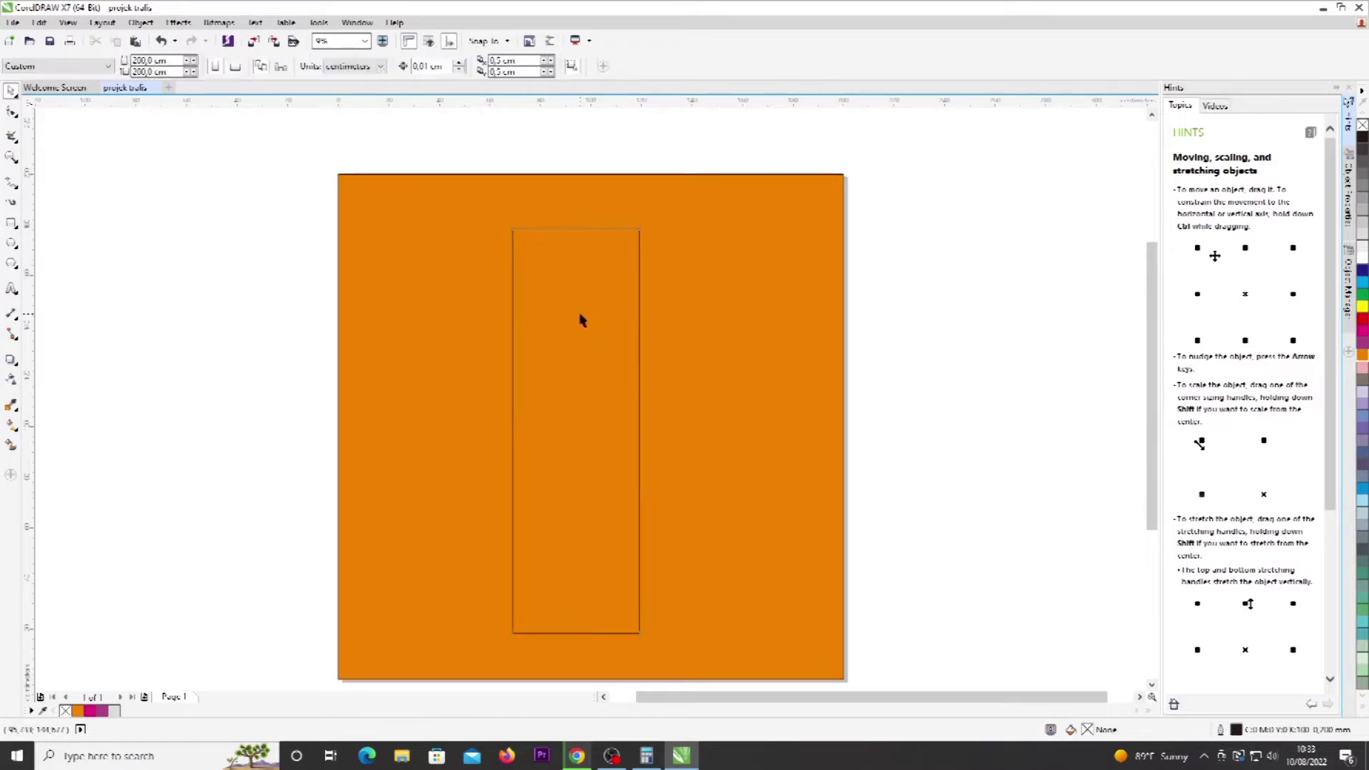
left_click(1361, 245)
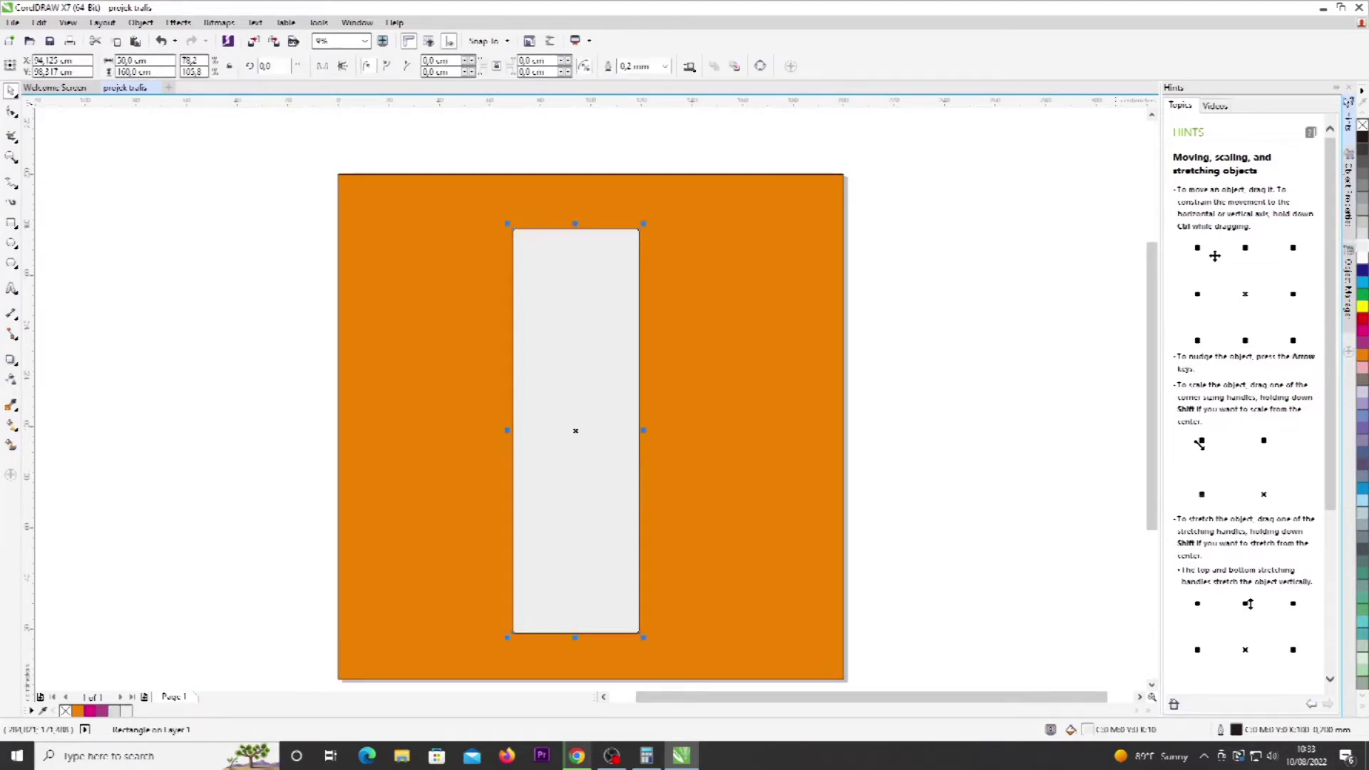
left_click(966, 287)
Step: Shift the gray rectangle toward the page centre, to about X 102 cm, Y 99 cm, and leave nothing selected
left_click_drag(592, 370, 617, 372)
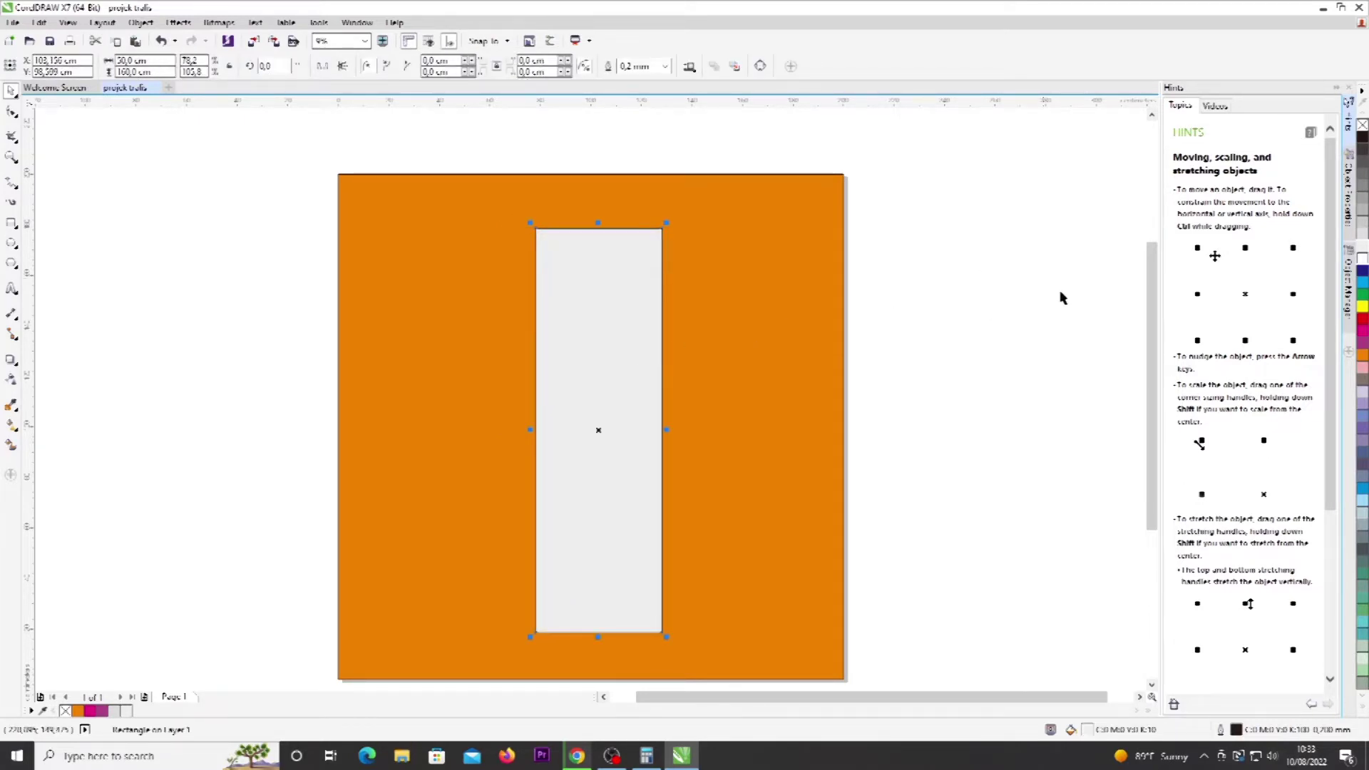
left_click(935, 416)
left_click(653, 392)
left_click(746, 335)
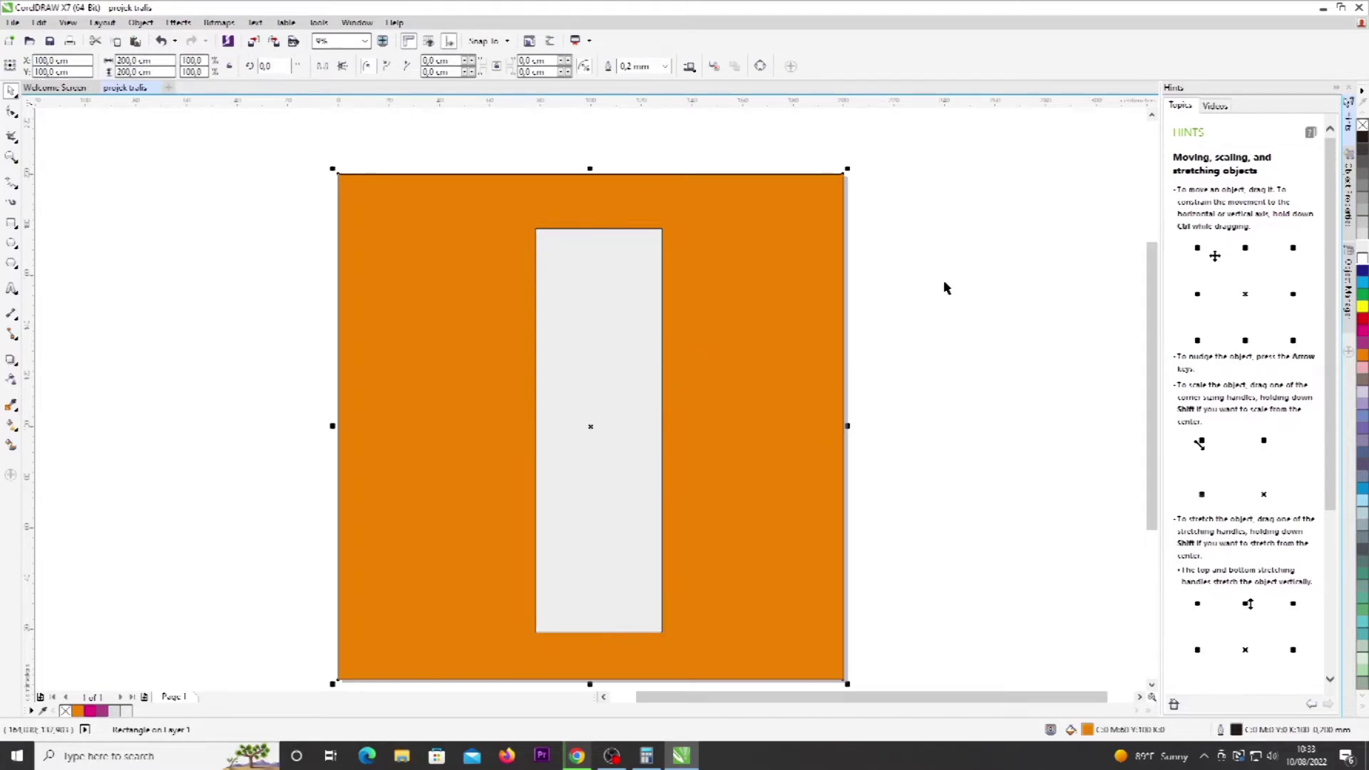
left_click(947, 287)
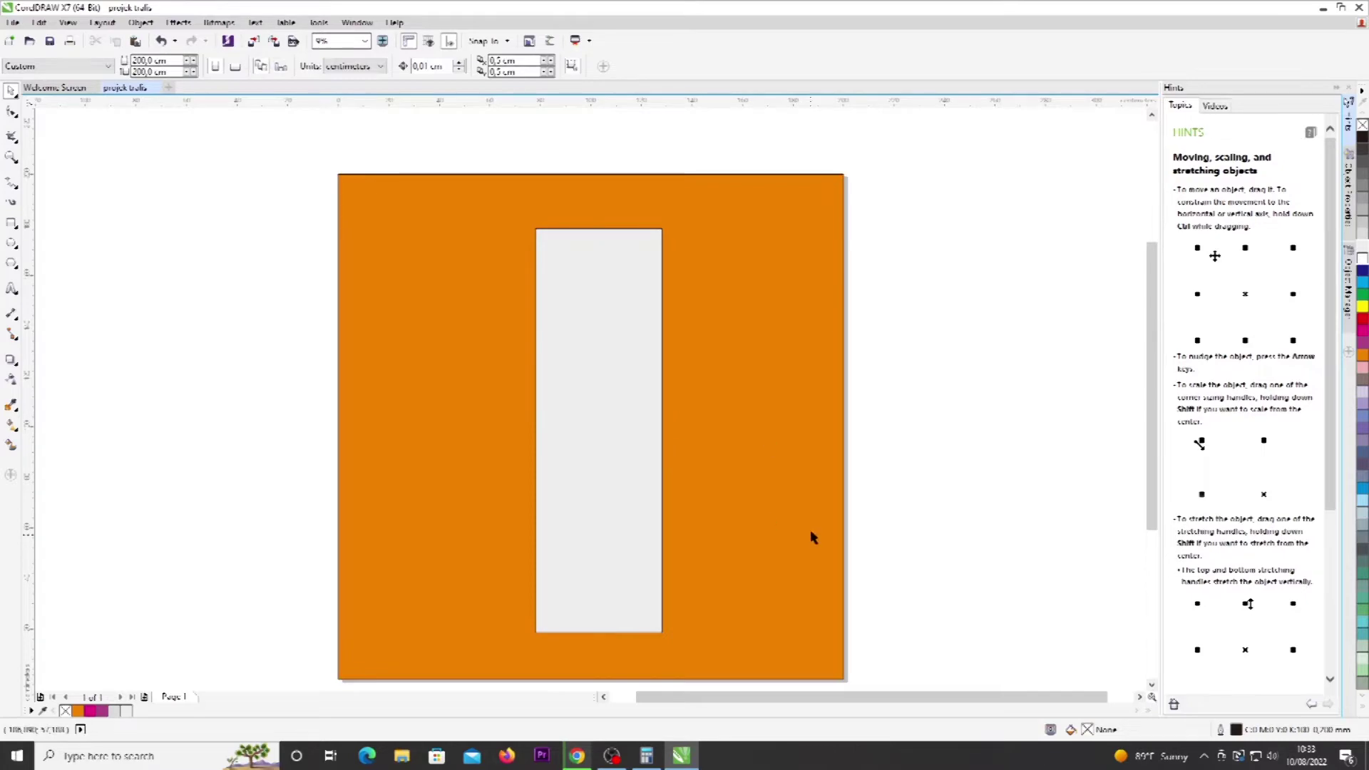
Step: Import the saved tralis reference picture from the Pictures folder in File Explorer, placing it over the orange background's left edge in CorelDRAW
left_click(578, 756)
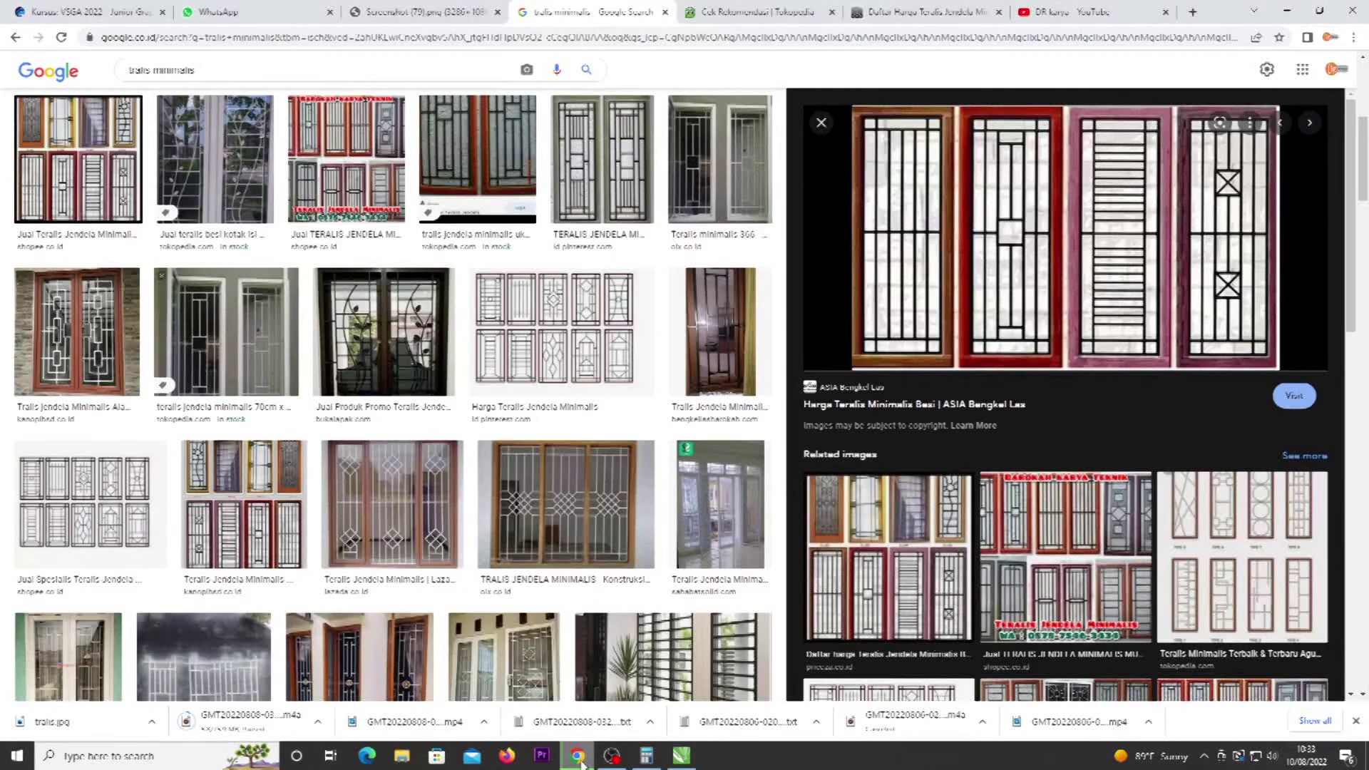
left_click(580, 755)
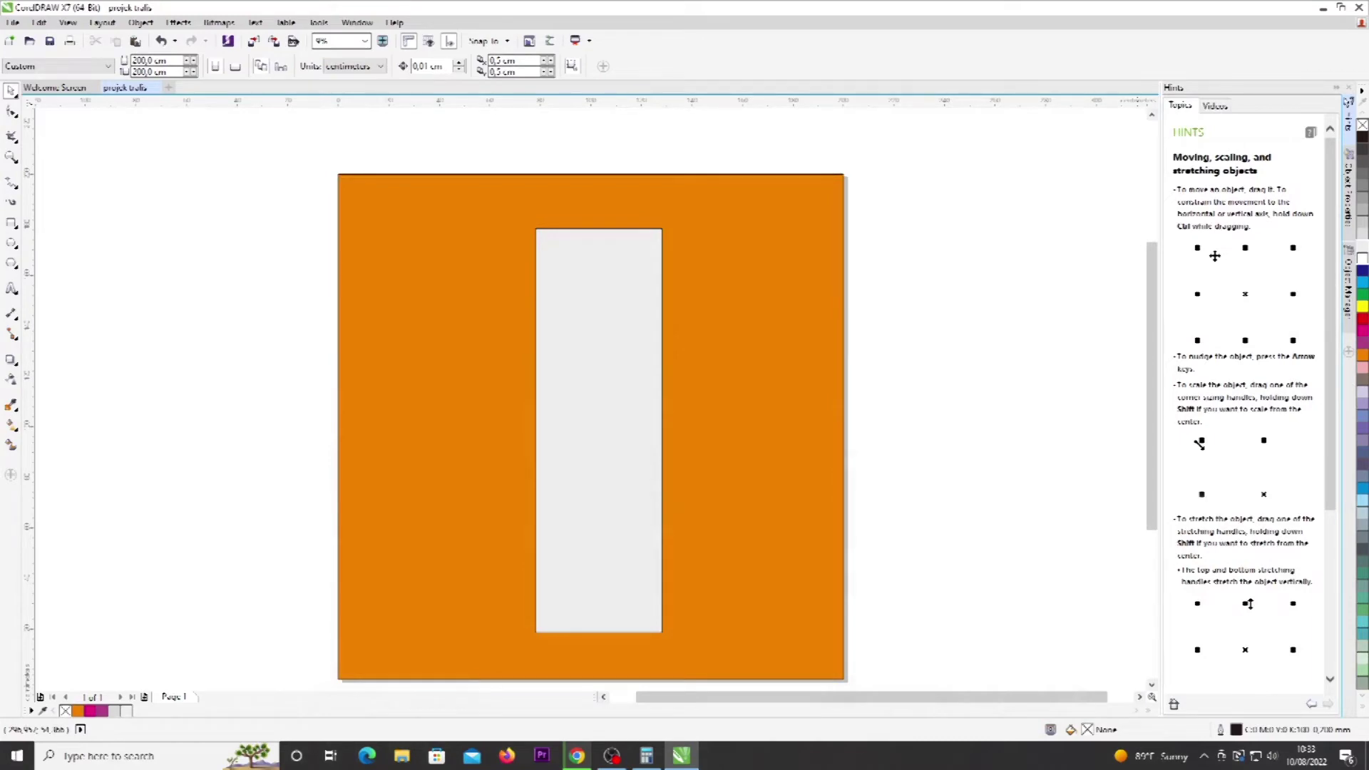
left_click(612, 756)
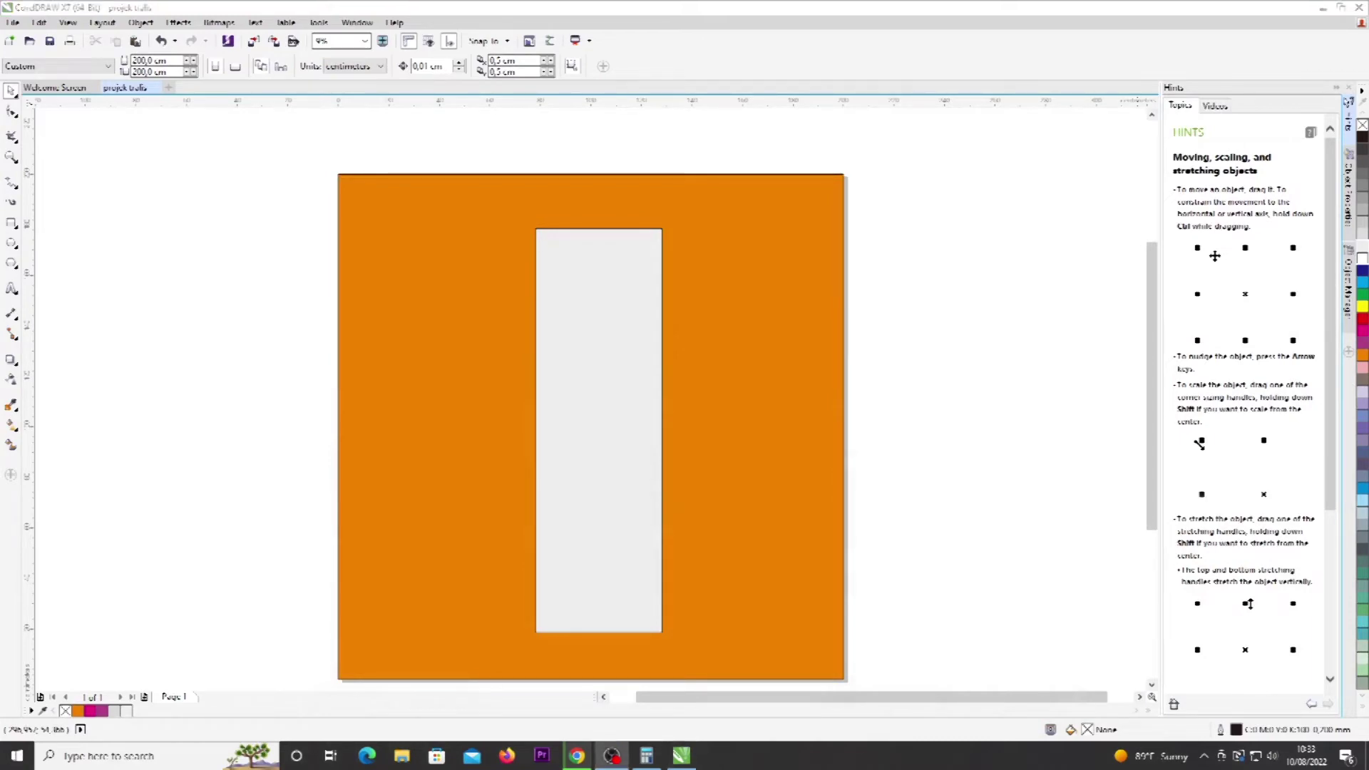
left_click(579, 755)
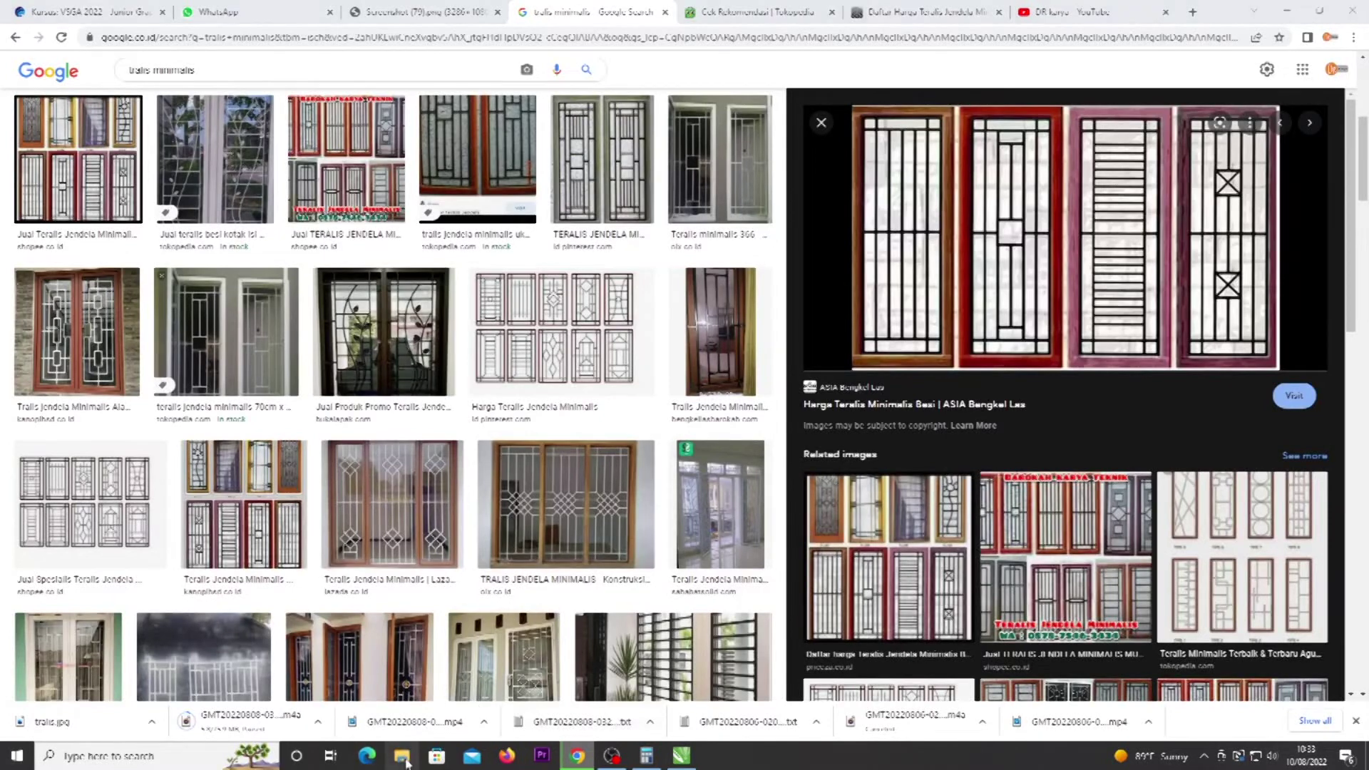
key("super+e")
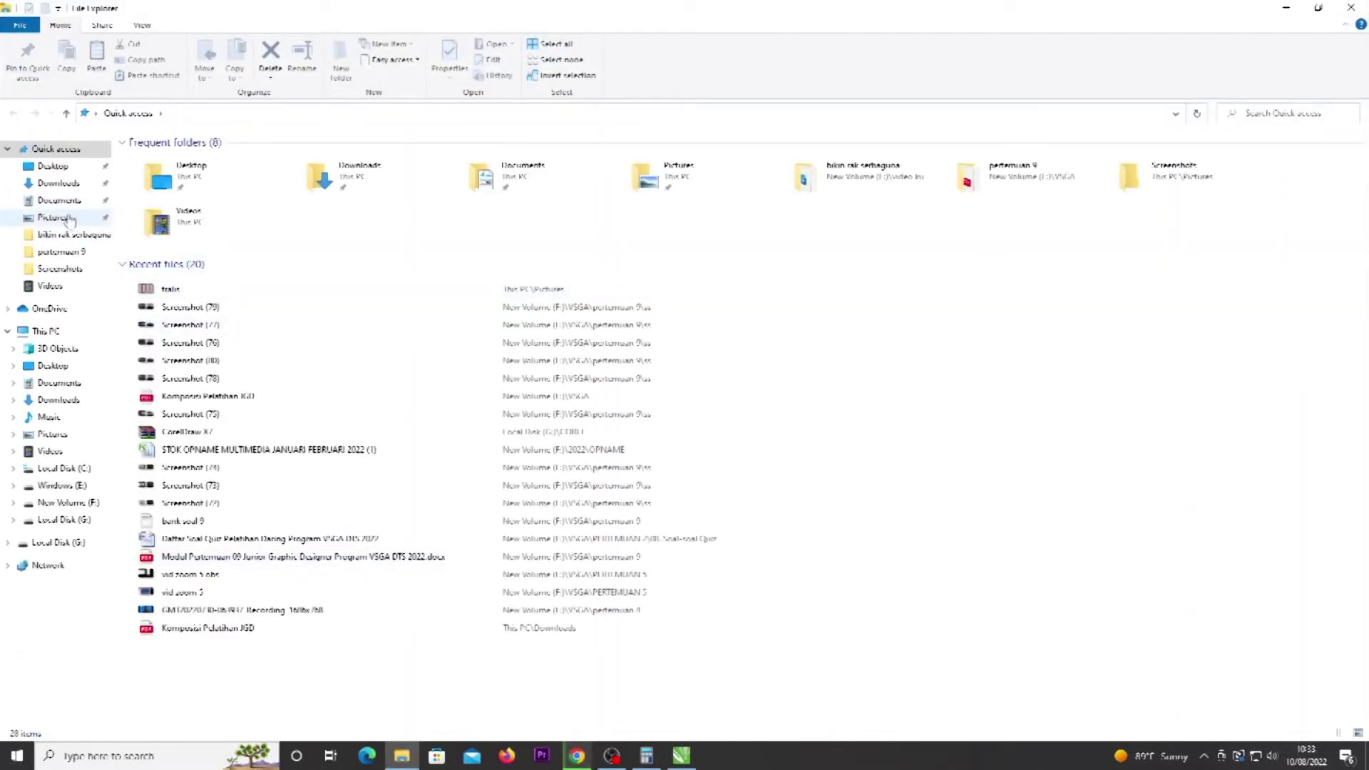
left_click(64, 223)
left_click_drag(496, 194, 453, 594)
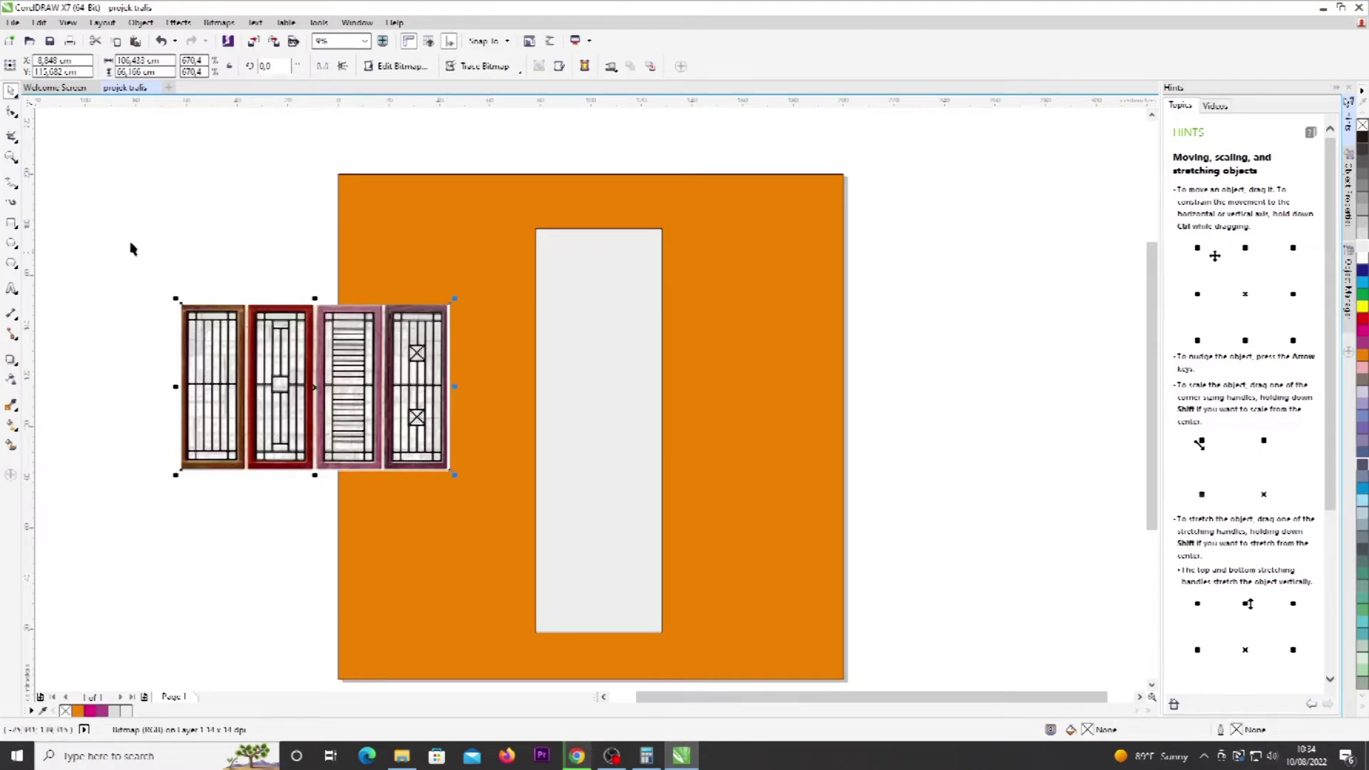
Step: Draw an unfilled rectangle about 105 x 136 cm covering all grille designs in the reference picture except the leftmost brown one
left_click(11, 222)
left_click_drag(222, 199, 487, 543)
left_click_drag(354, 373, 379, 374)
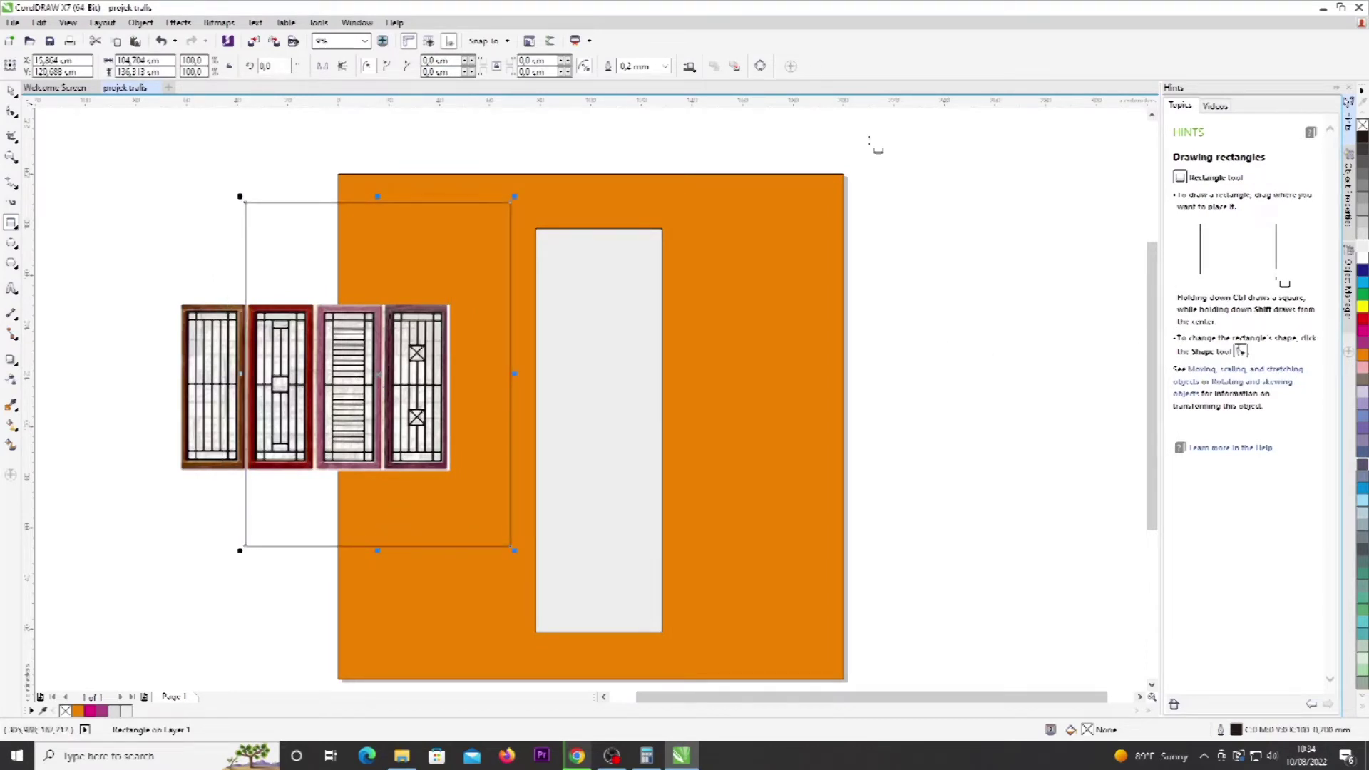
Step: Open the Shaping docker
left_click(357, 22)
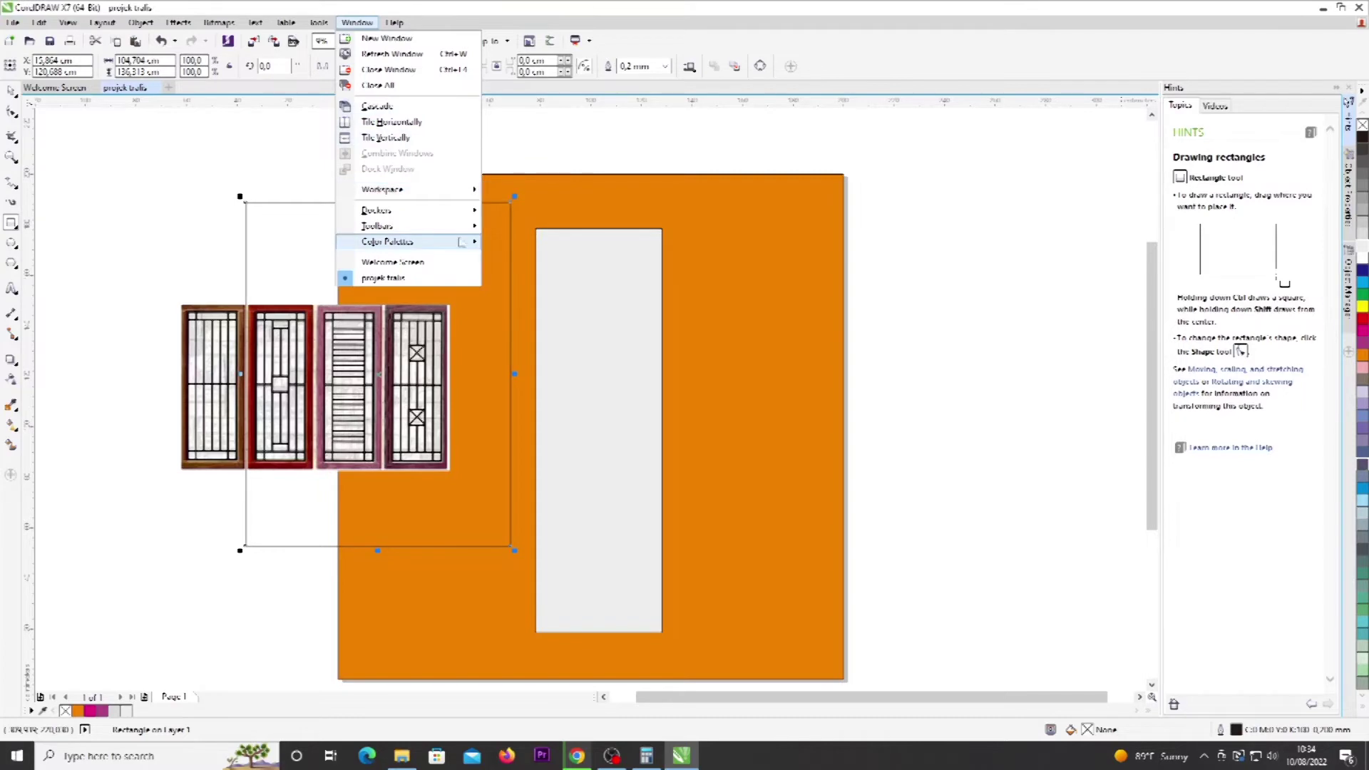
left_click(94, 158)
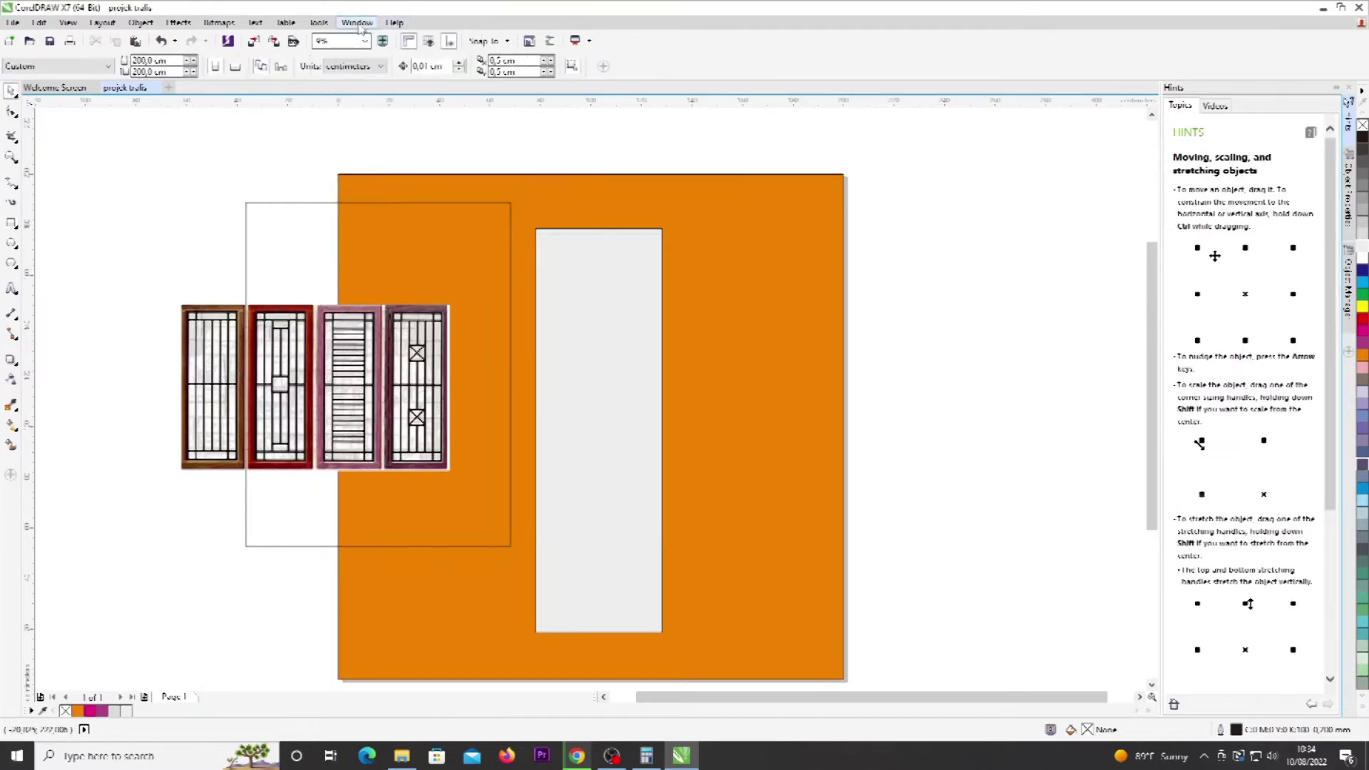
left_click(356, 23)
mouse_move(443, 191)
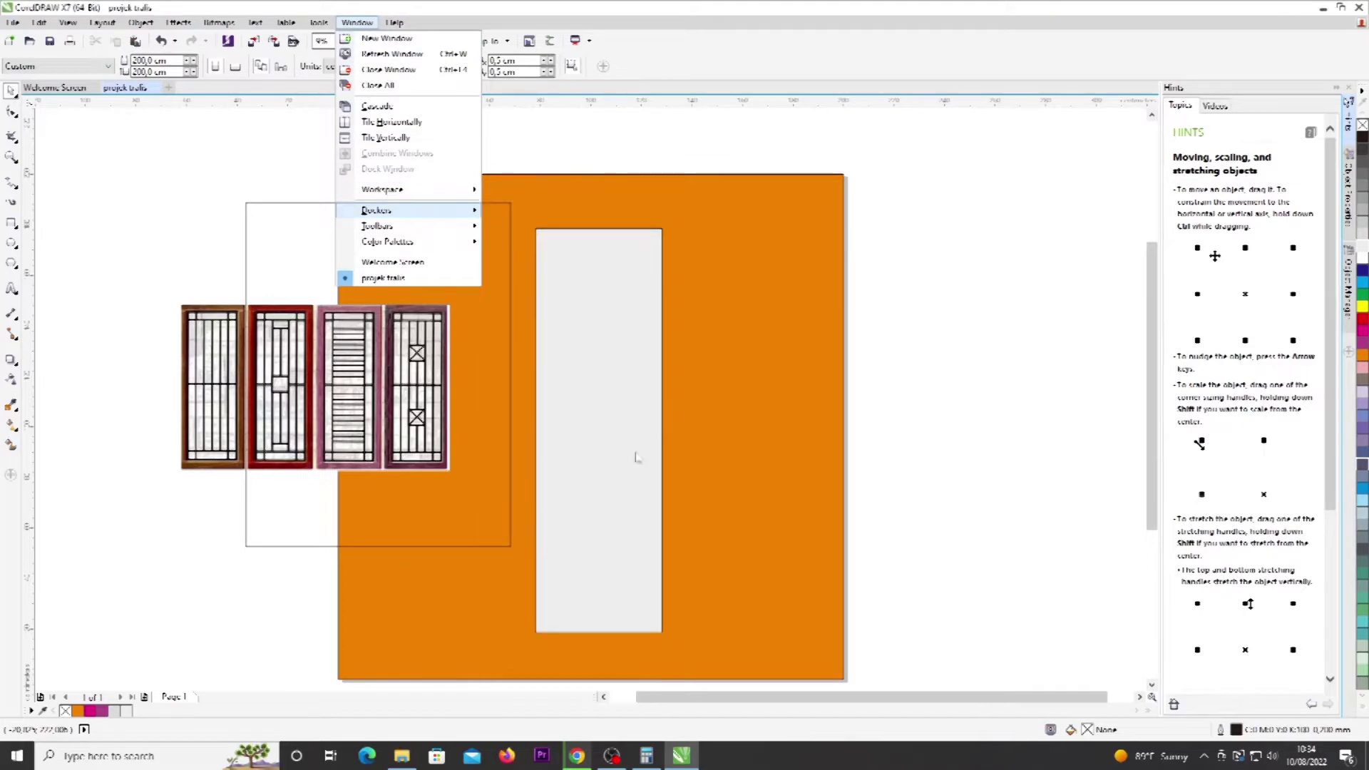
mouse_move(421, 219)
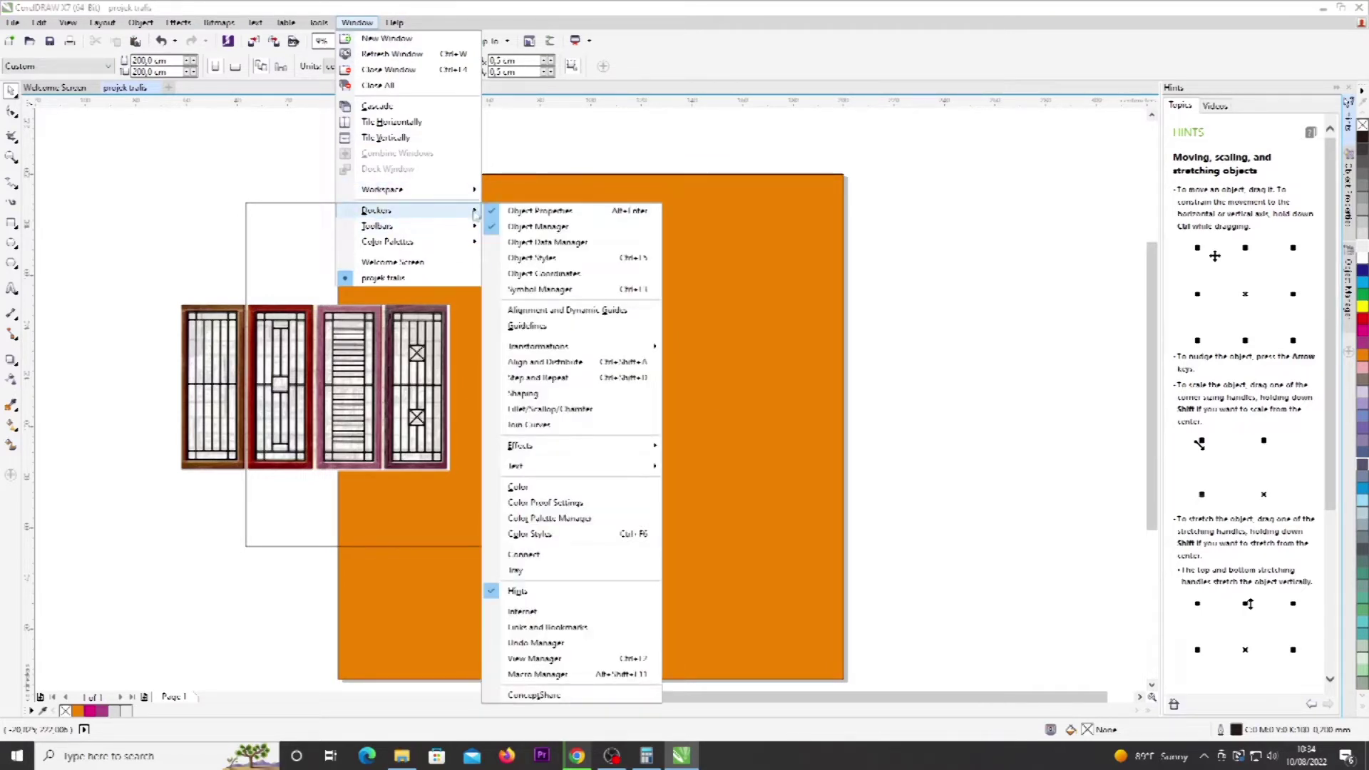
mouse_move(569, 348)
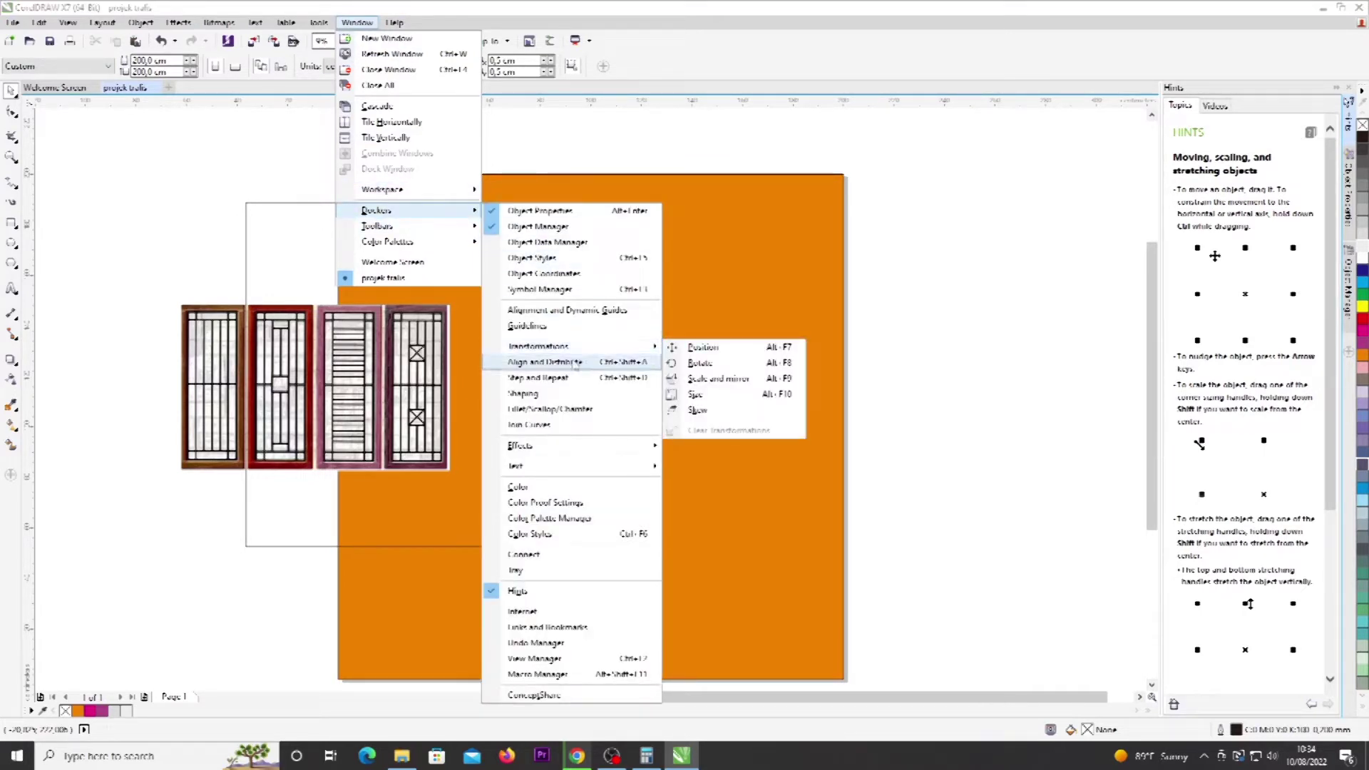
left_click(556, 393)
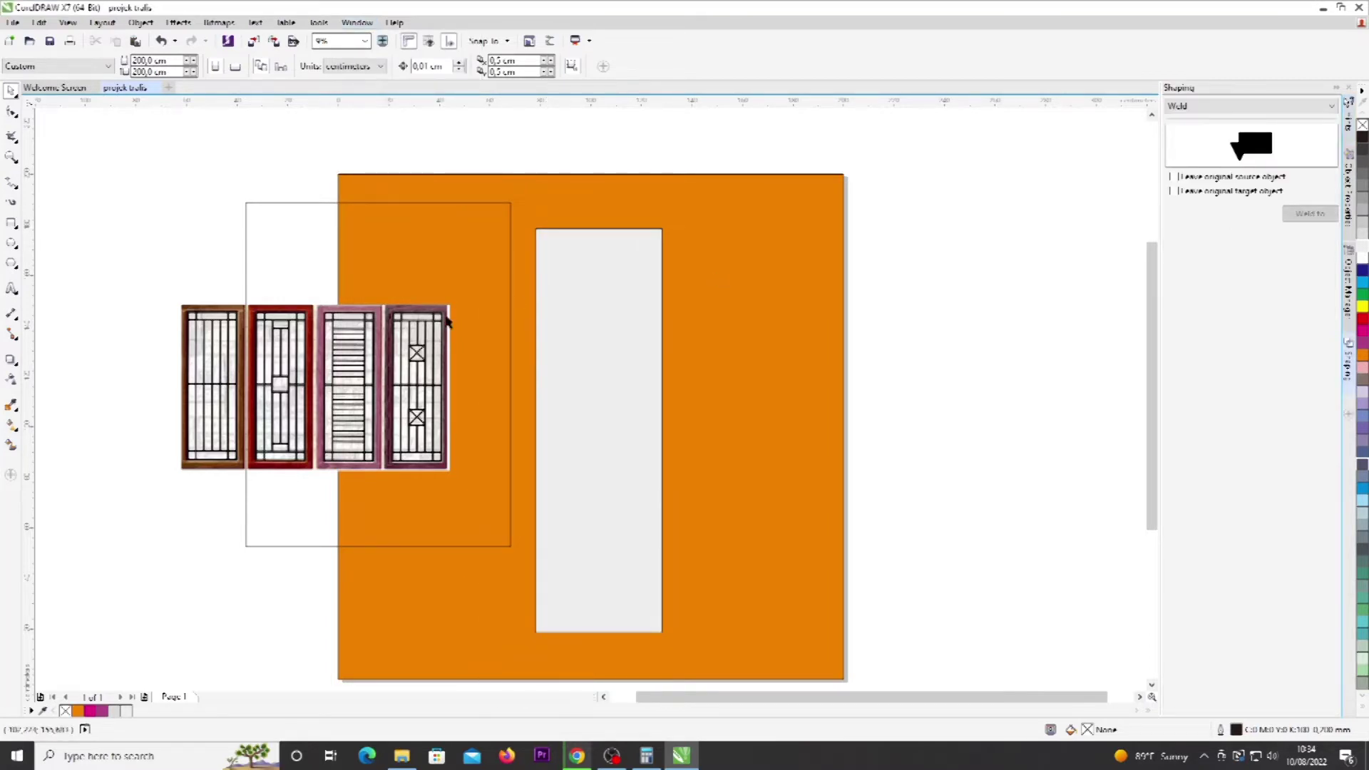
Step: Trim the reference picture with the covering rectangle so only the brown-framed grille remains, and delete the rectangle
left_click(326, 211)
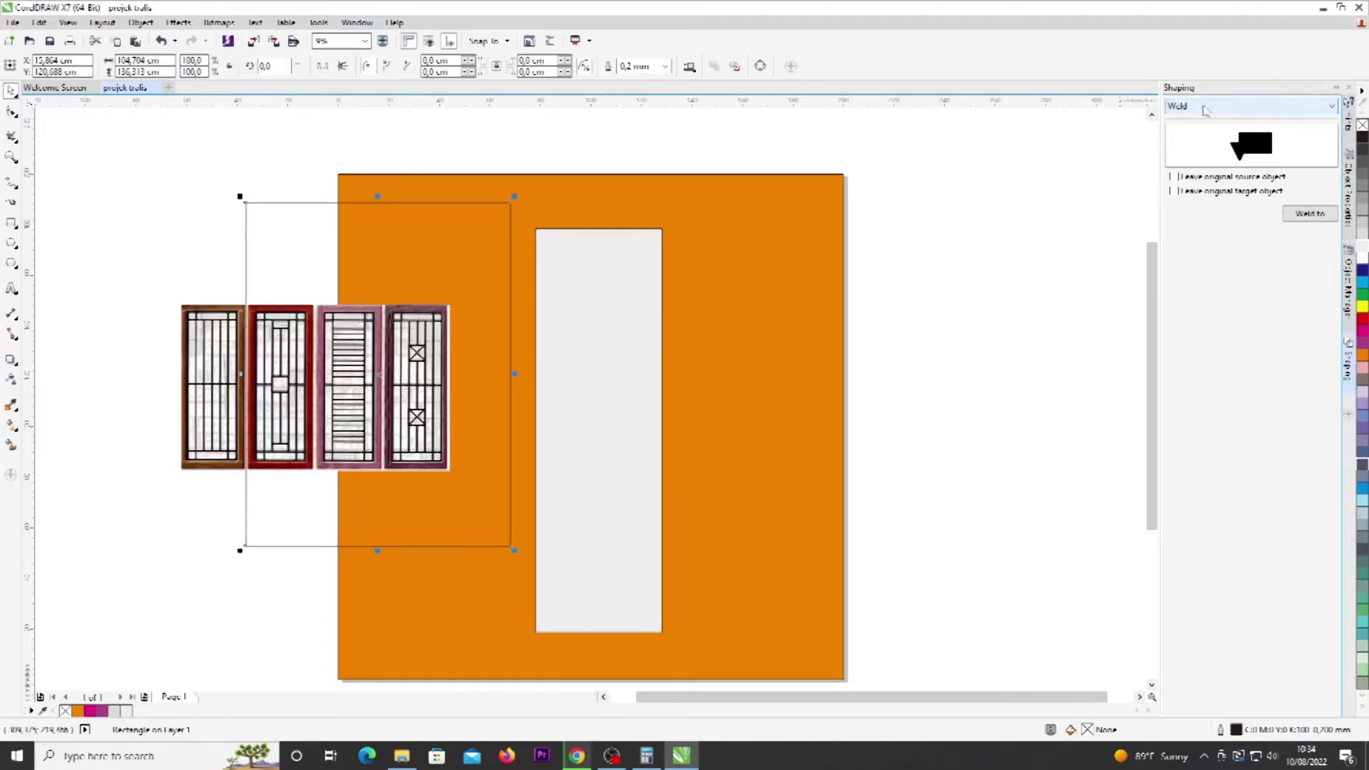
left_click(1205, 107)
left_click(1189, 131)
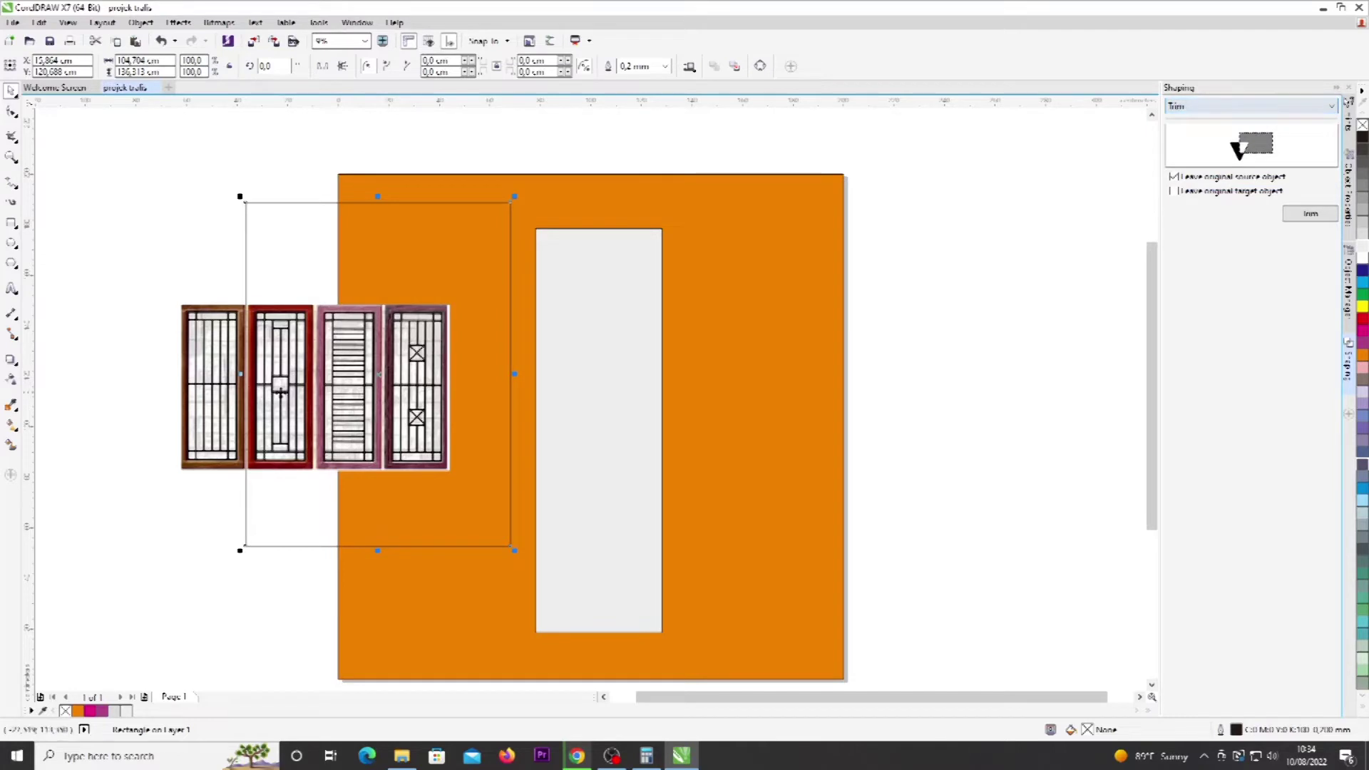
left_click(1311, 214)
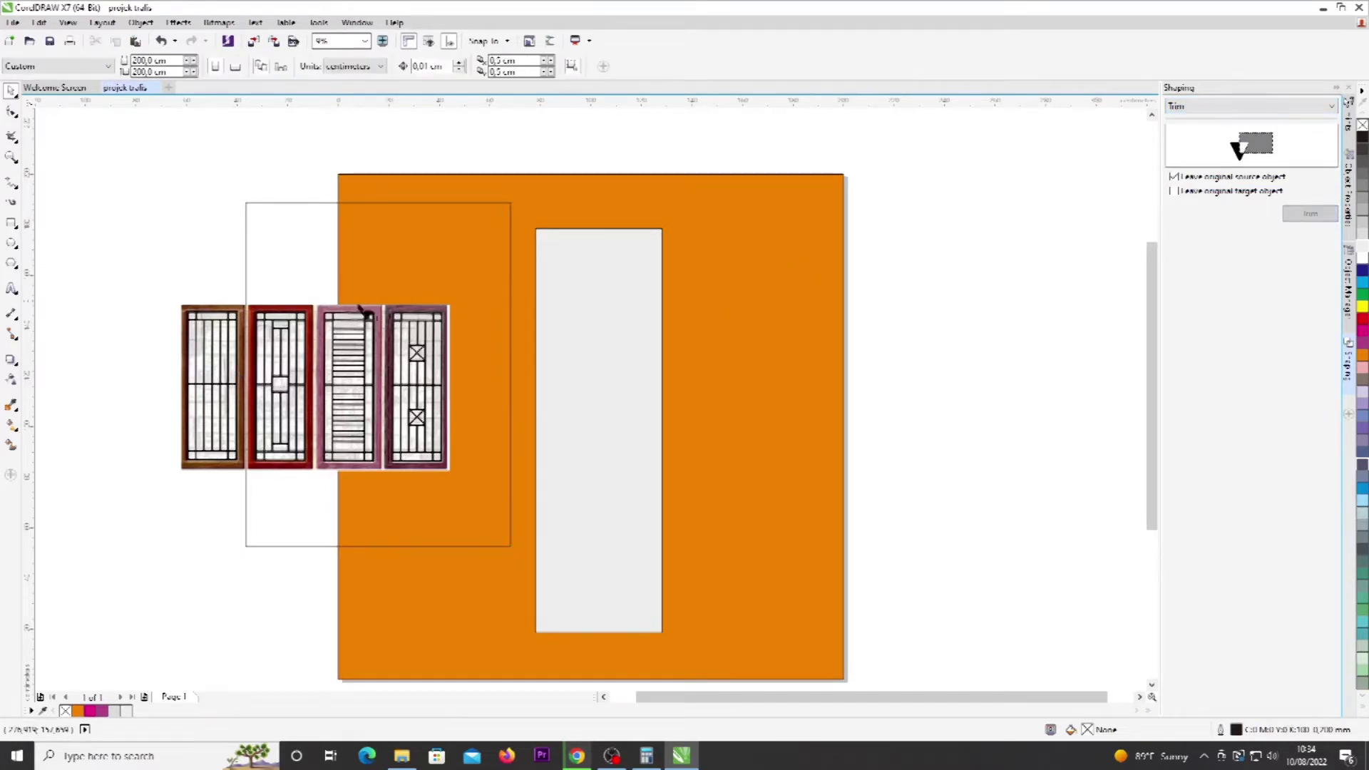
left_click(218, 364)
left_click(284, 266)
key("Delete")
Step: Enlarge the brown-framed grille picture to about 49 x 126 cm and place it just outside the orange background's left edge
left_click(221, 391)
left_click_drag(249, 475, 342, 599)
left_click_drag(274, 469, 307, 361)
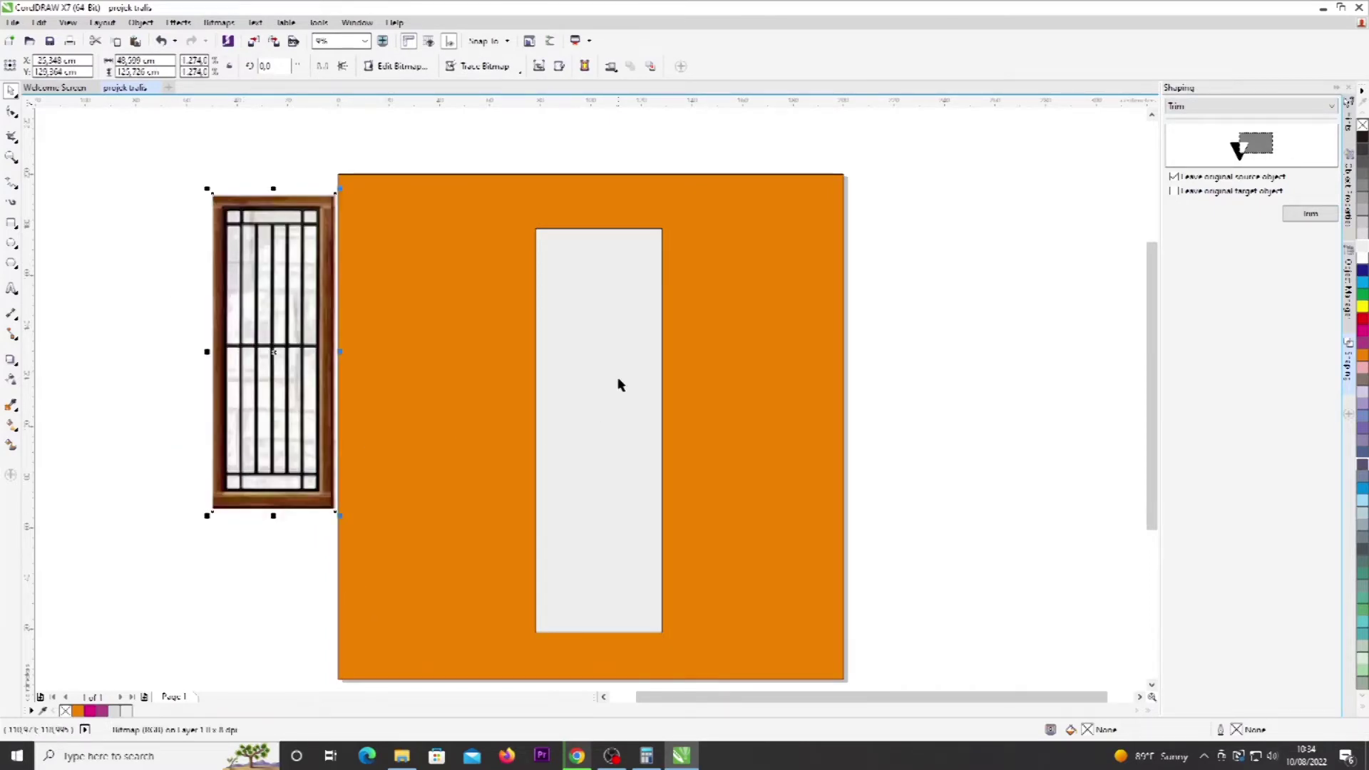
left_click(909, 338)
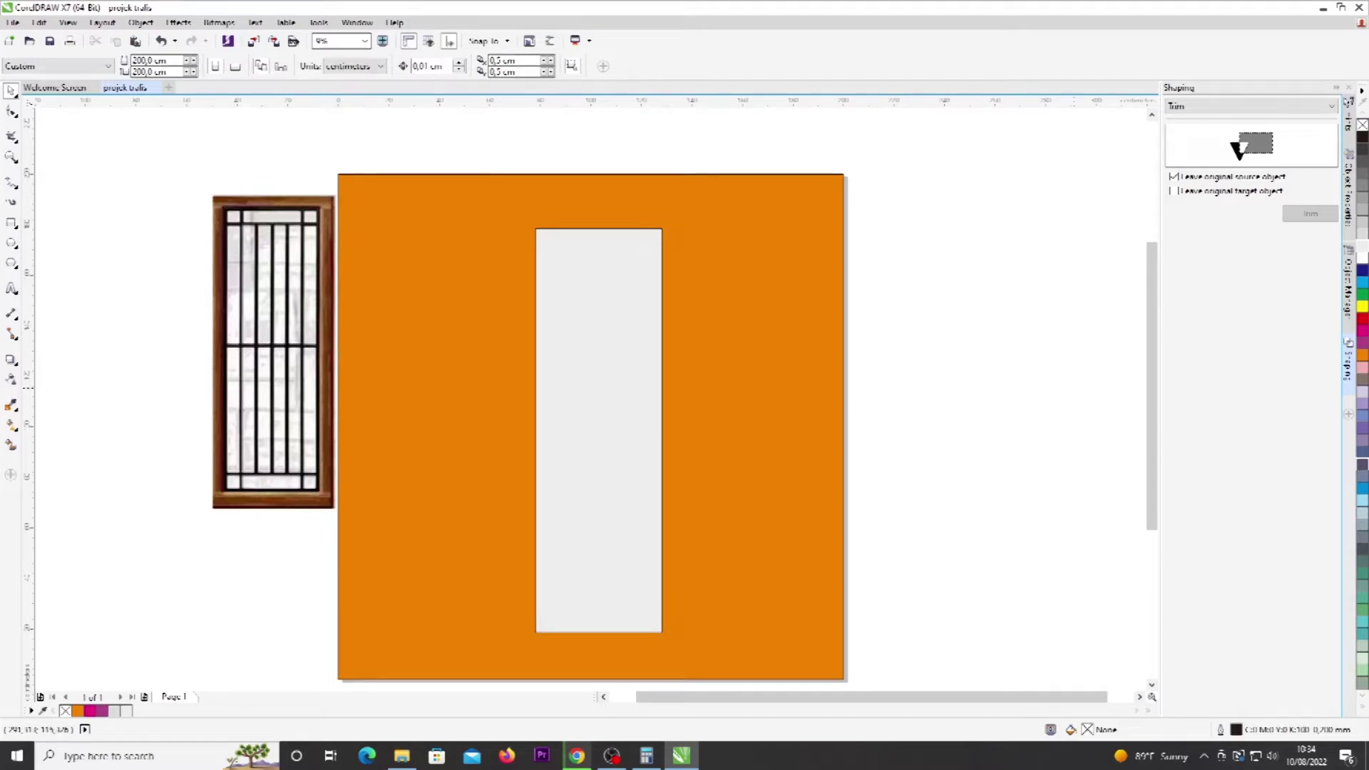
Step: Move the brown-framed grille picture right and down so it overlaps the orange background's left edge
left_click(584, 344)
left_click(1027, 338)
left_click_drag(264, 302, 344, 337)
left_click(1000, 336)
left_click(623, 355)
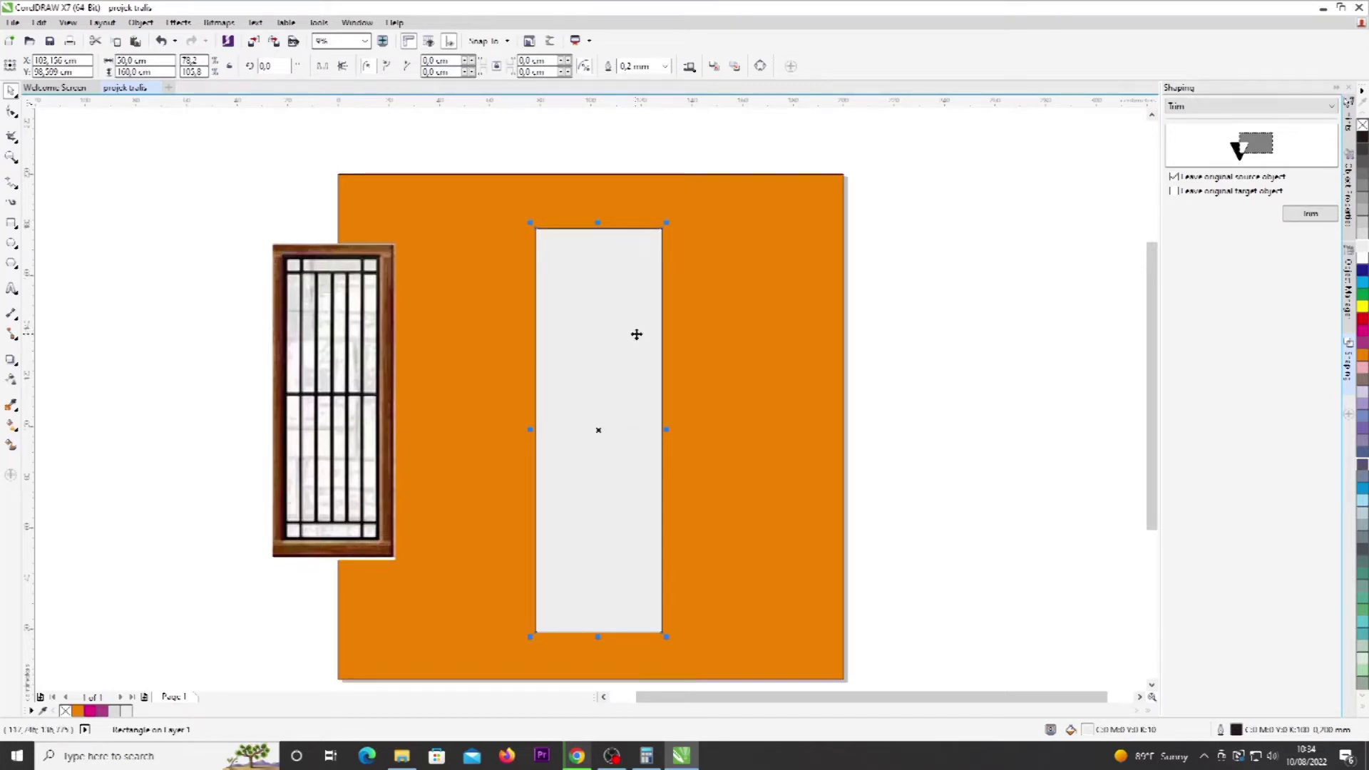
left_click(1106, 325)
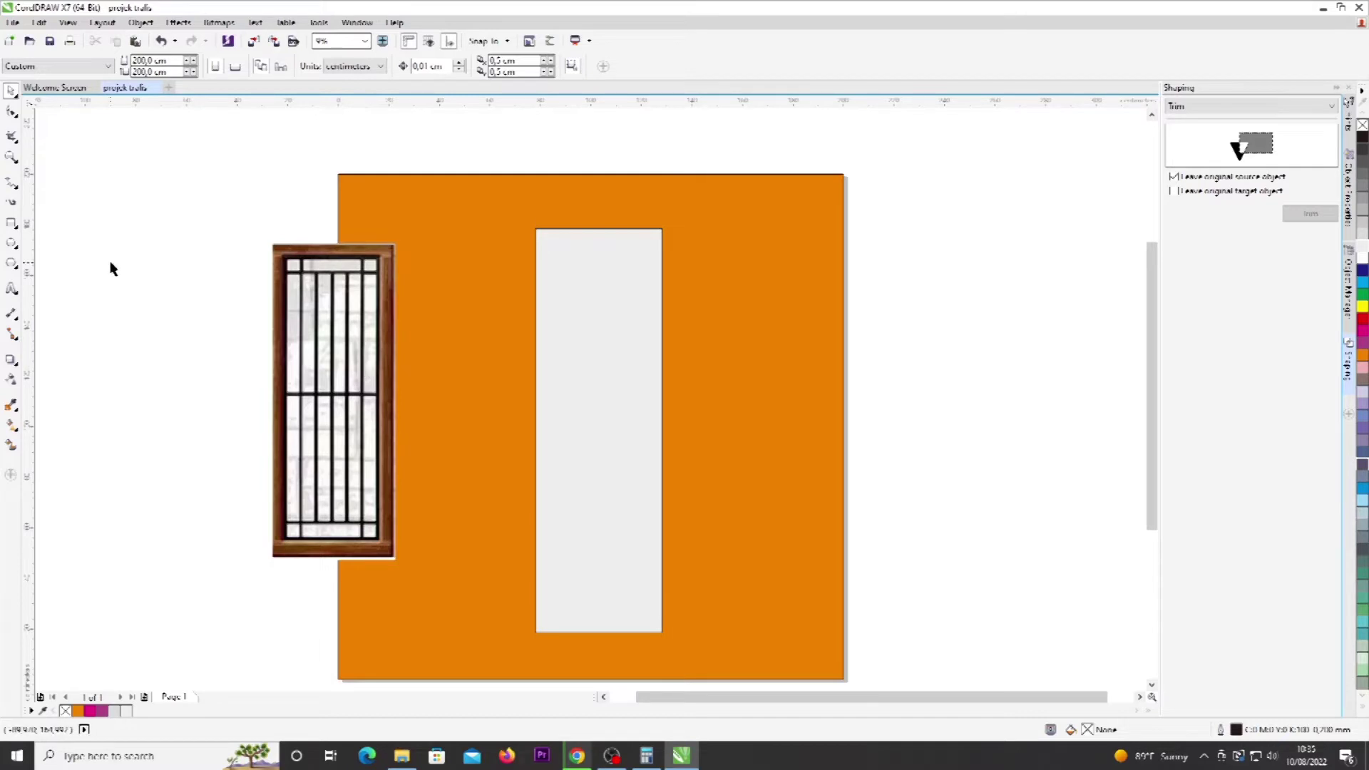
Step: Draw a straight vertical Bezier line from the window's upper to lower edge, 160 cm long and about 9 cm inside its left edge
left_click(20, 191)
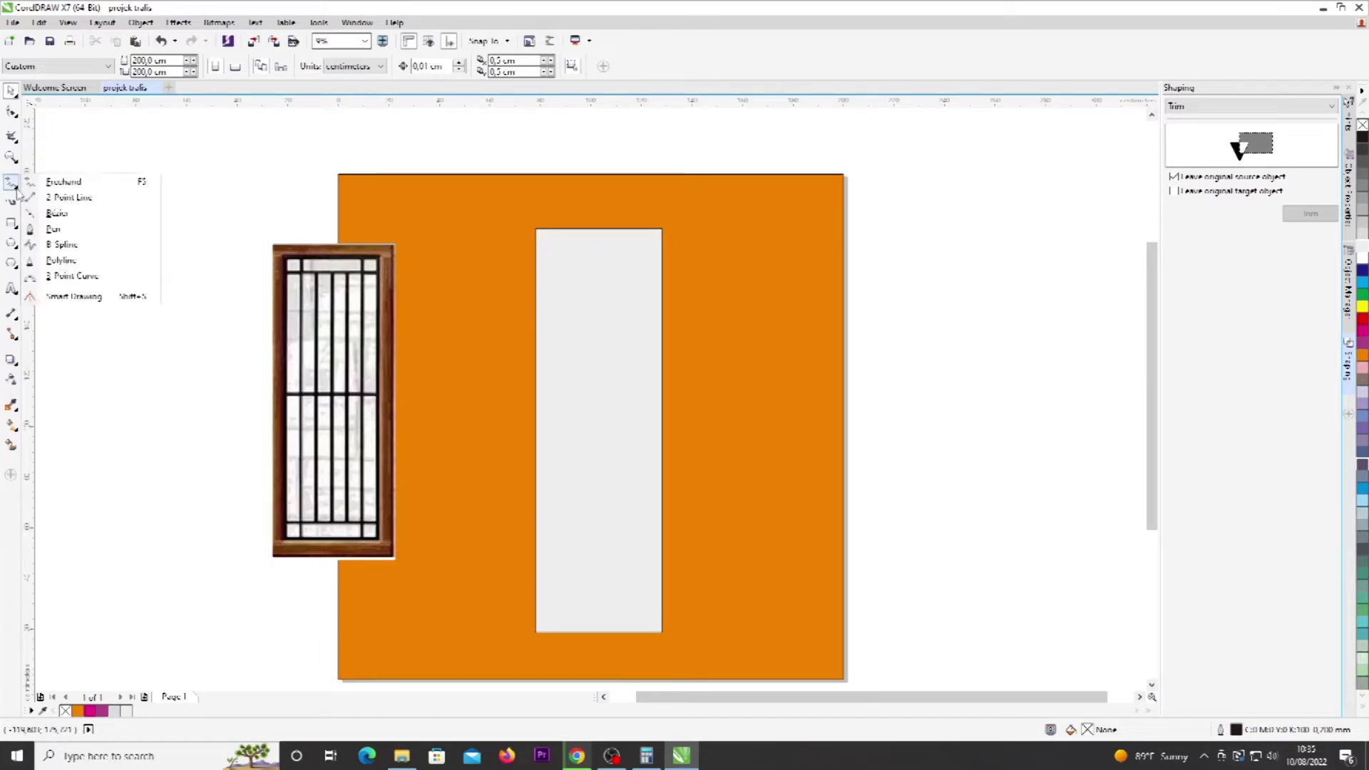
left_click(57, 214)
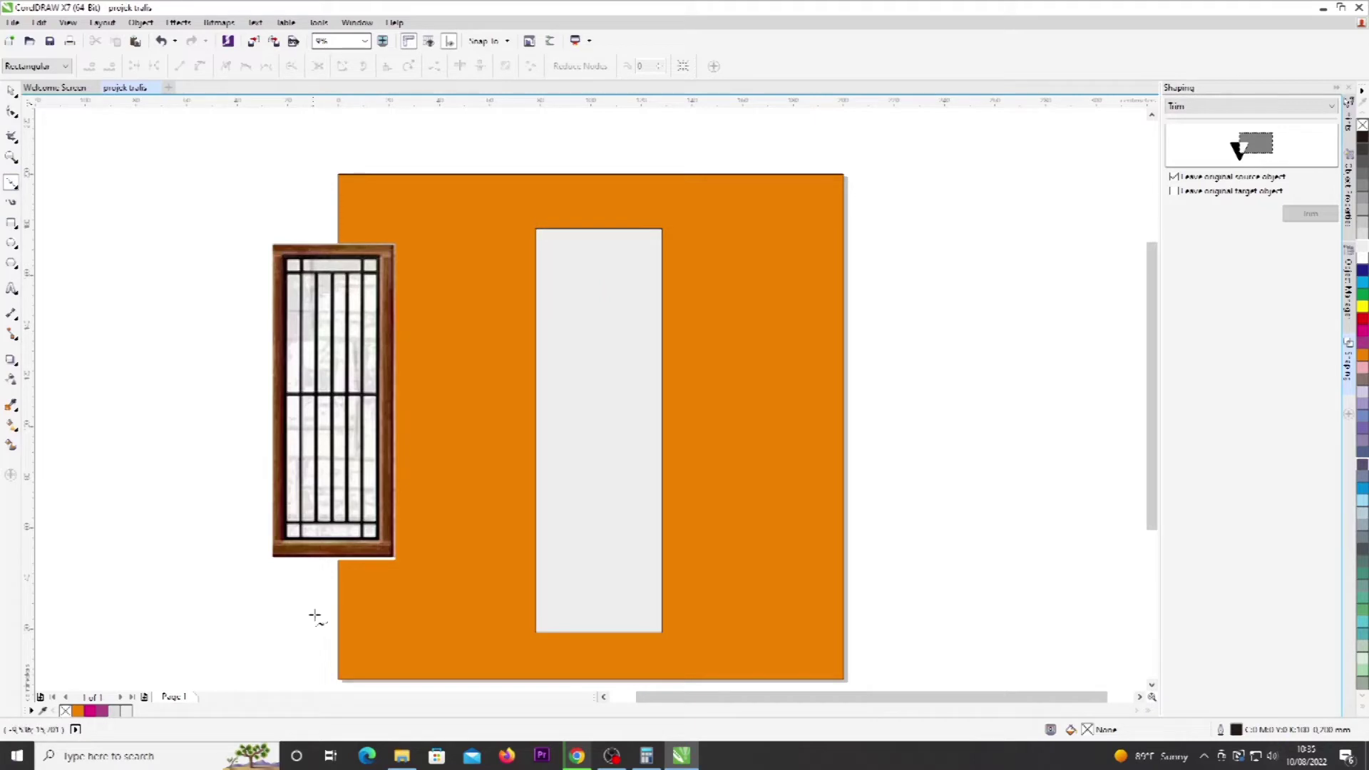
left_click(559, 229)
left_click(559, 632)
key("space")
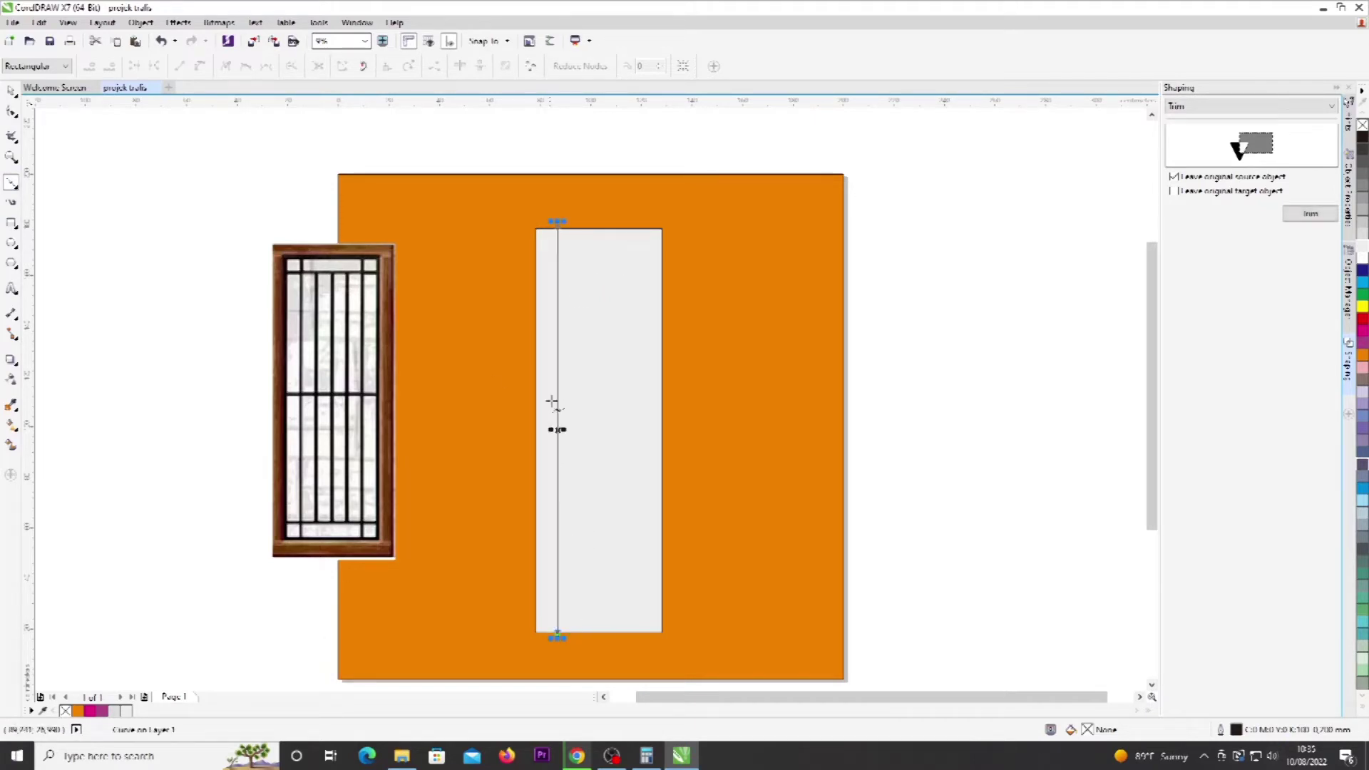
left_click(760, 355)
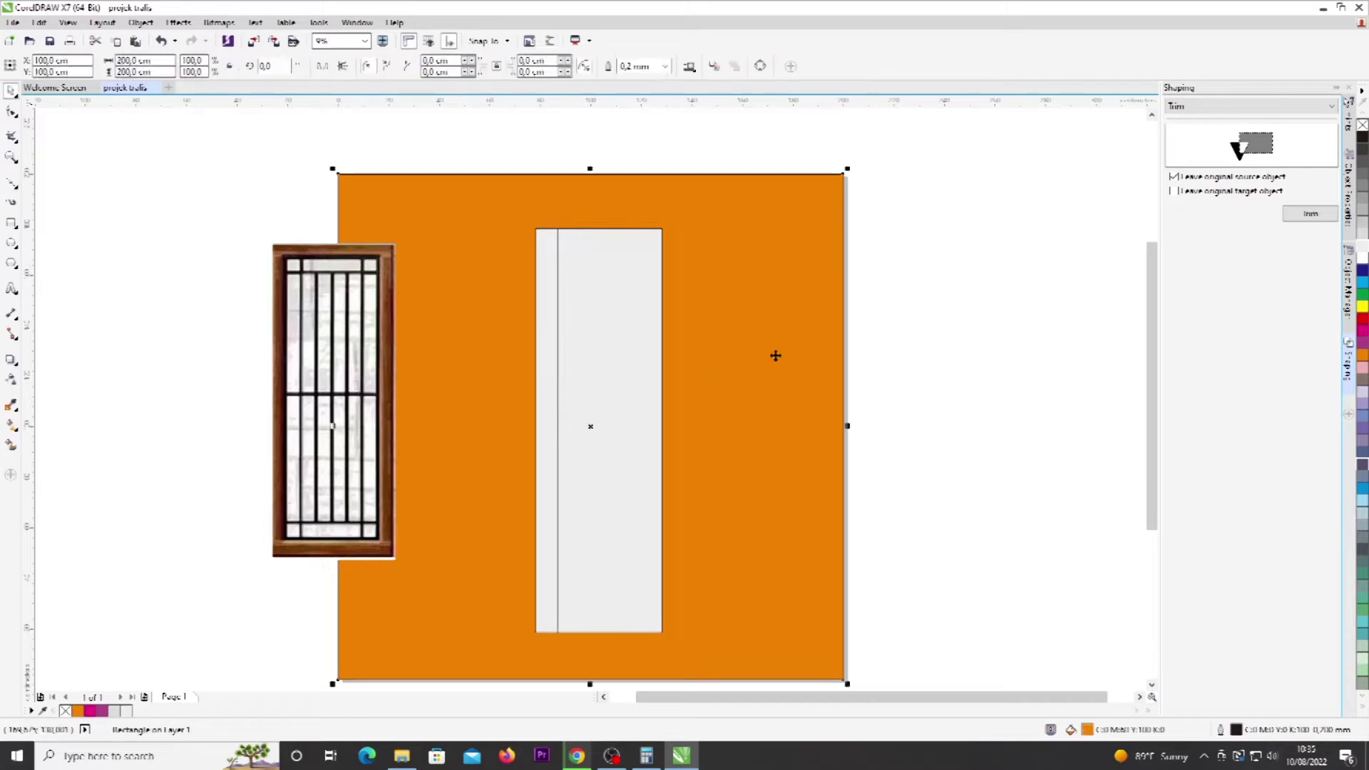
left_click(608, 413)
Step: Set the vertical line's outline width to 10 mm
left_click(558, 414)
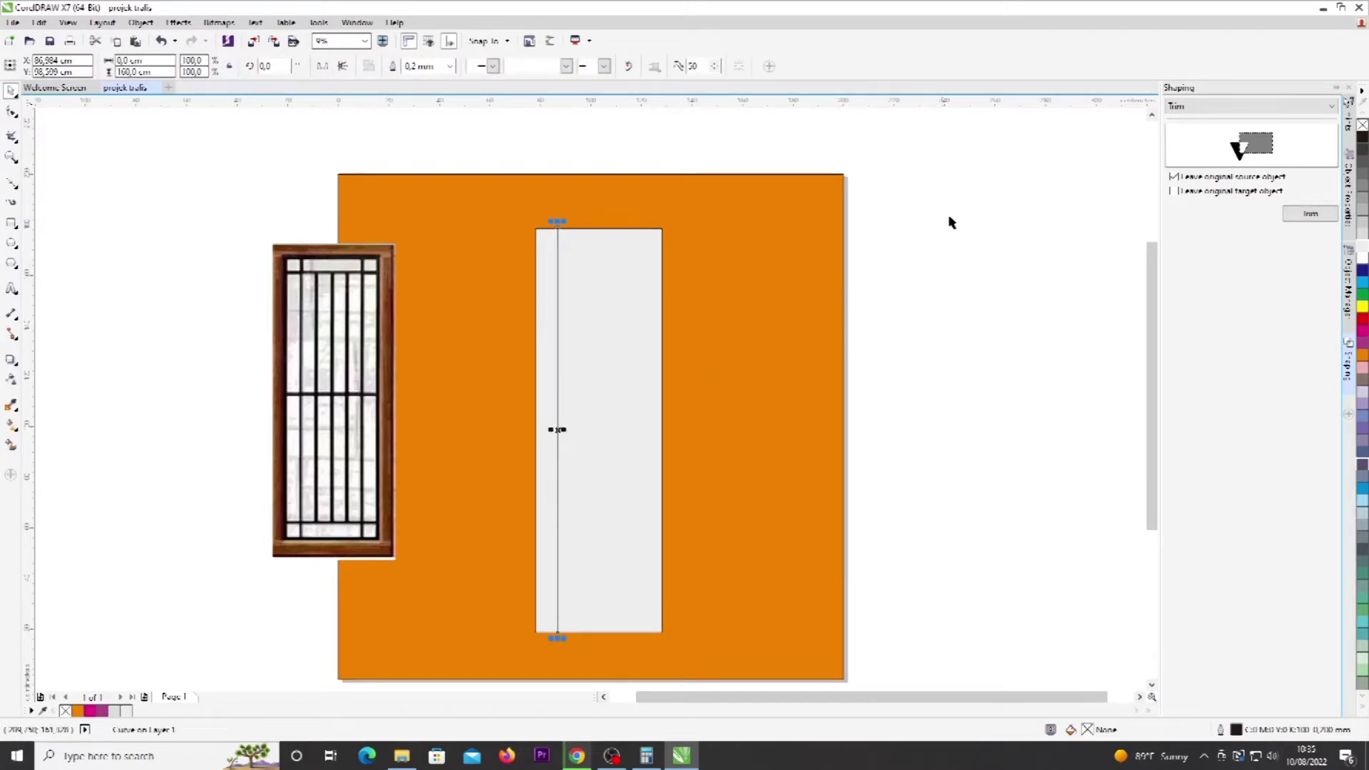
left_click(449, 67)
left_click(449, 67)
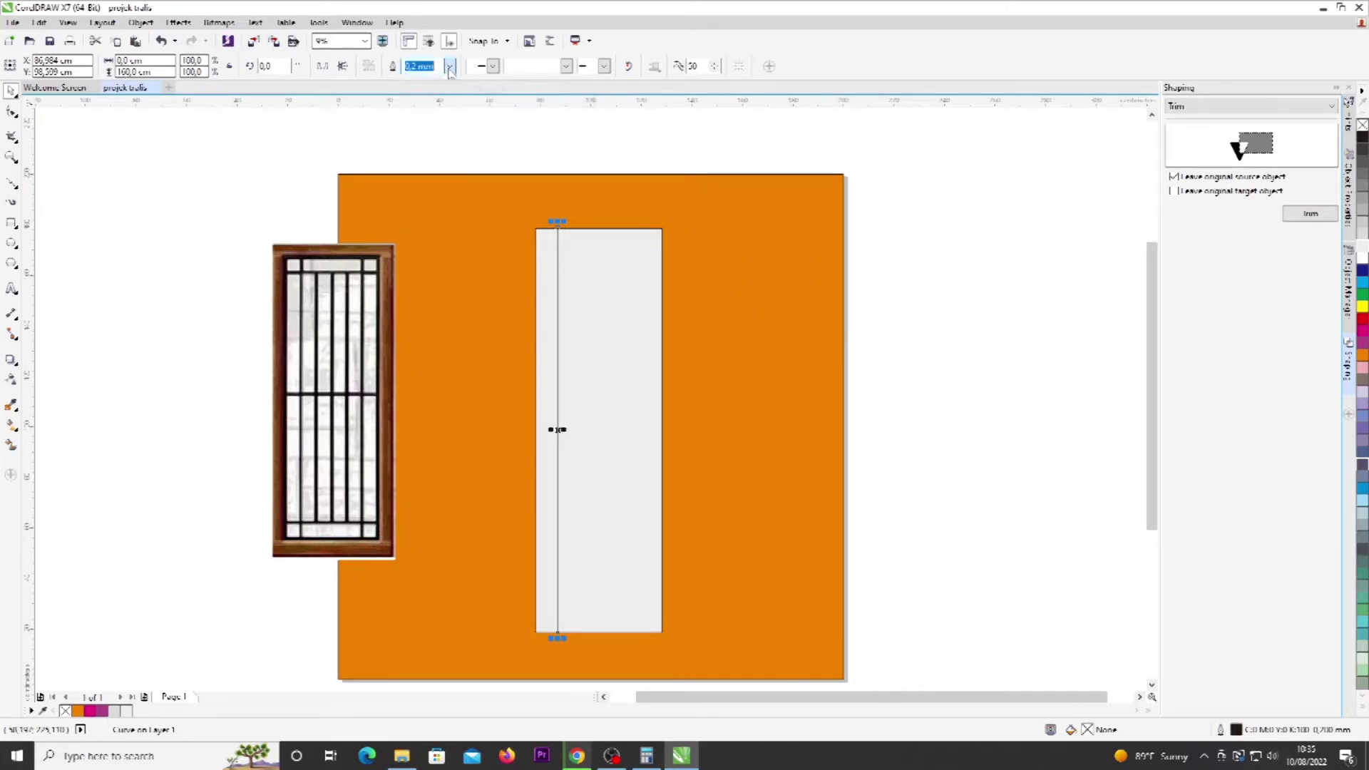
left_click(449, 67)
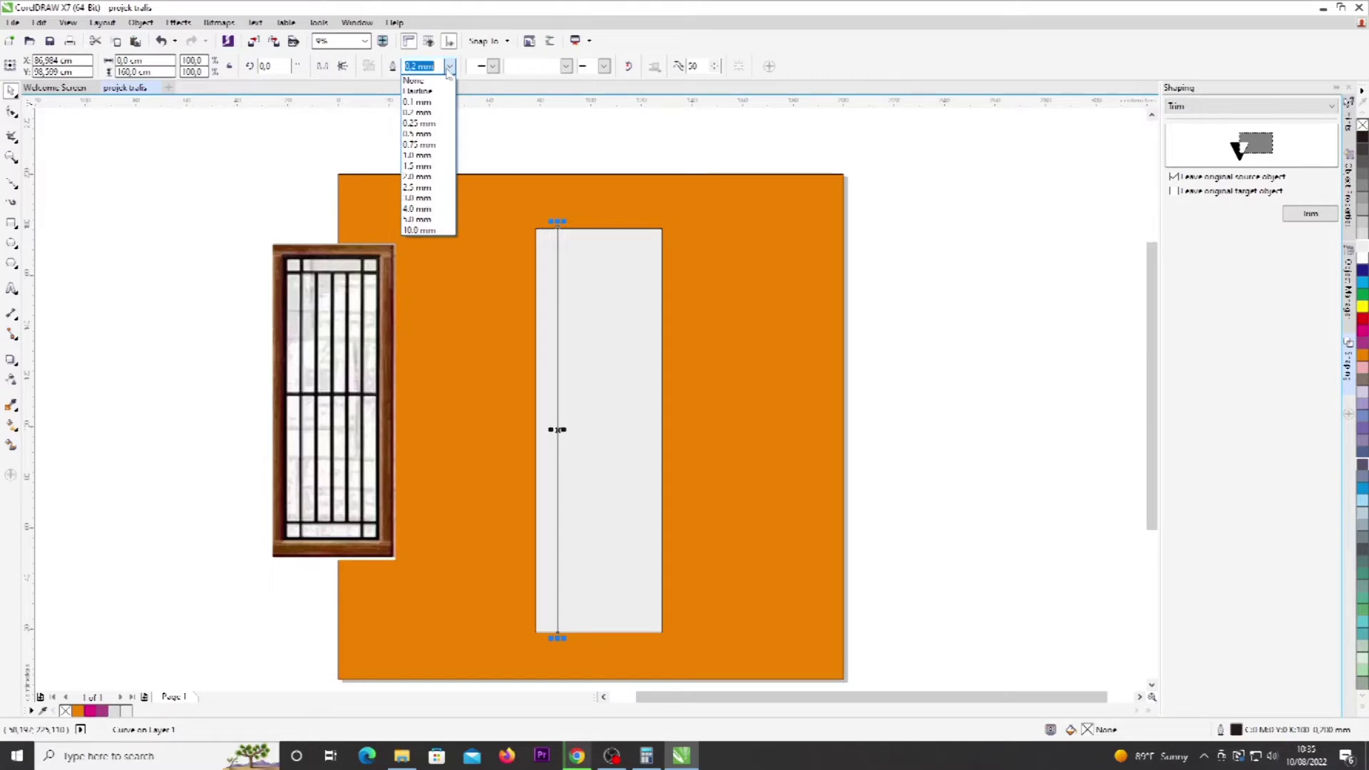
left_click(424, 230)
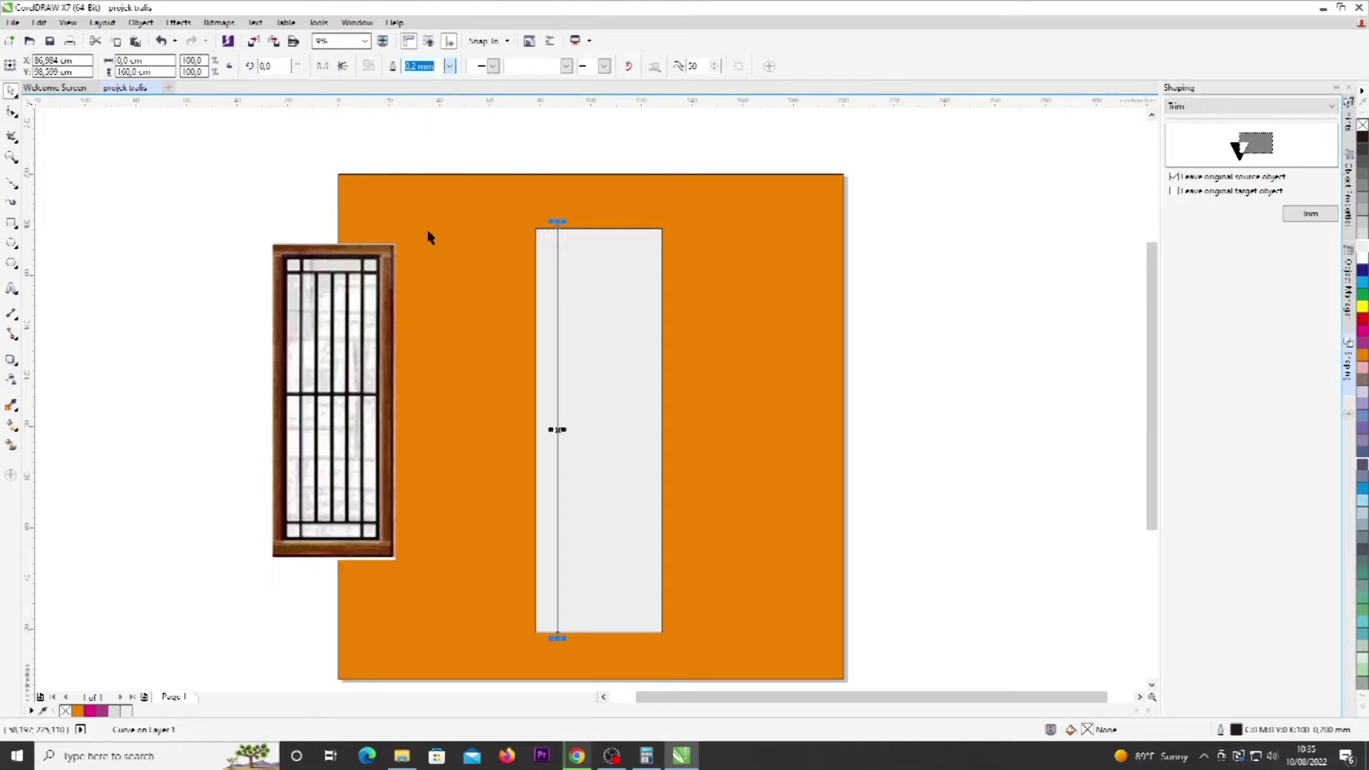
Step: Set the vertical line's outline width to 20 mm
left_click(420, 66)
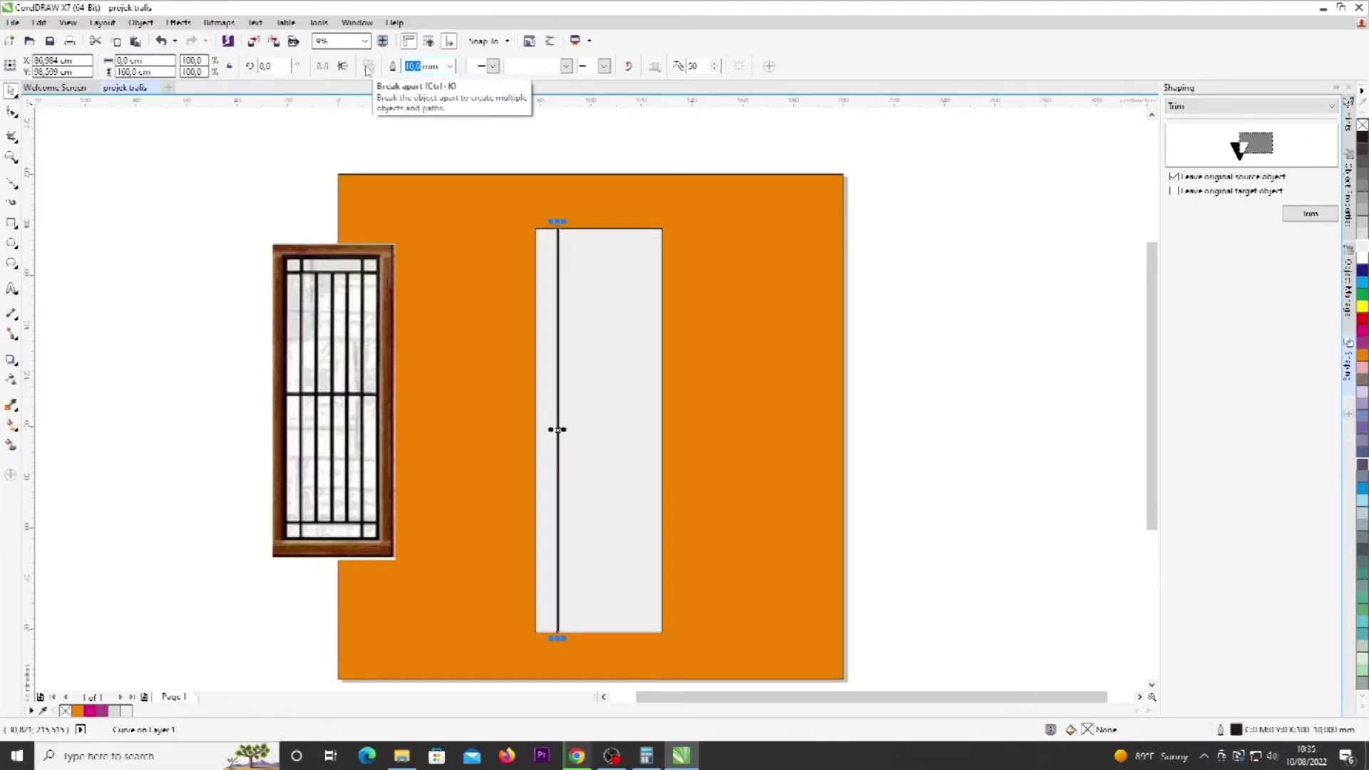
type("20")
key("Return")
left_click(797, 296)
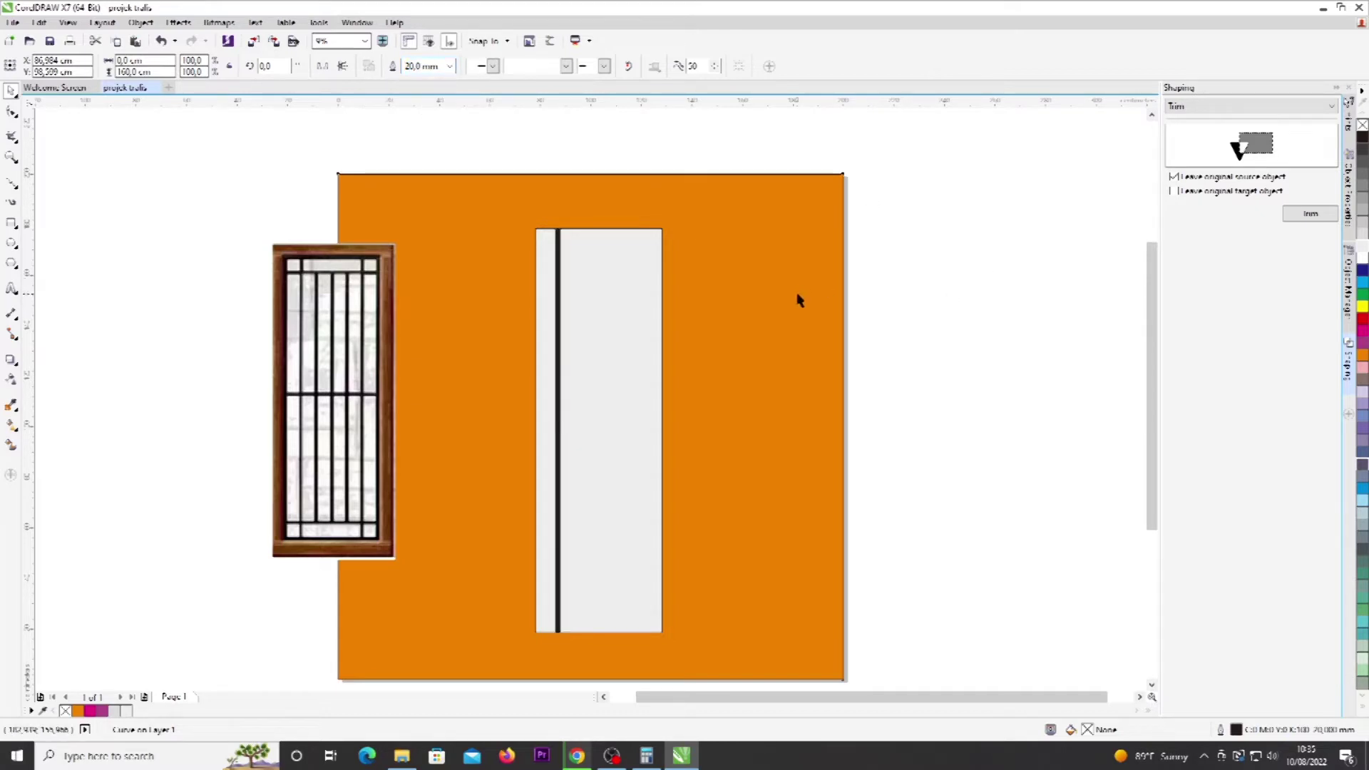
left_click(558, 422)
left_click(787, 337)
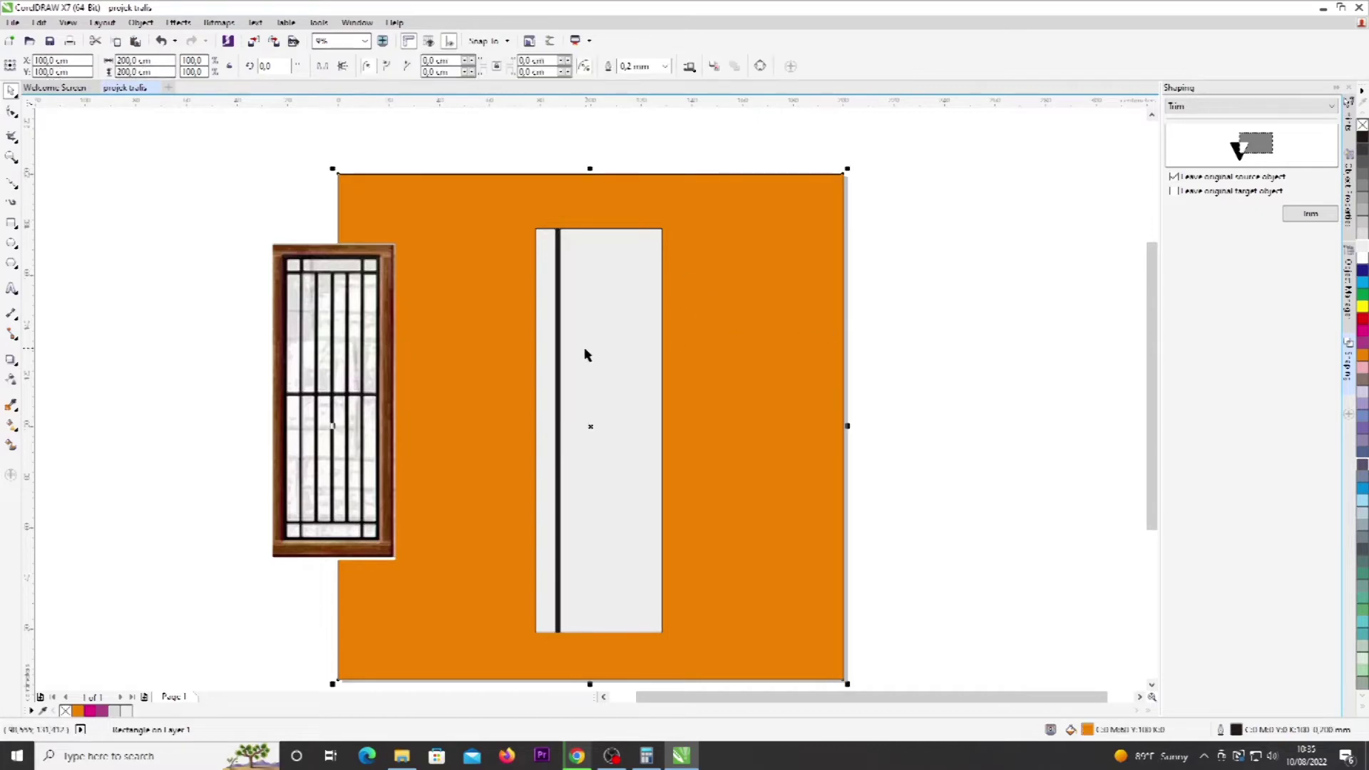
left_click(975, 342)
scroll(563, 349, "up", 1)
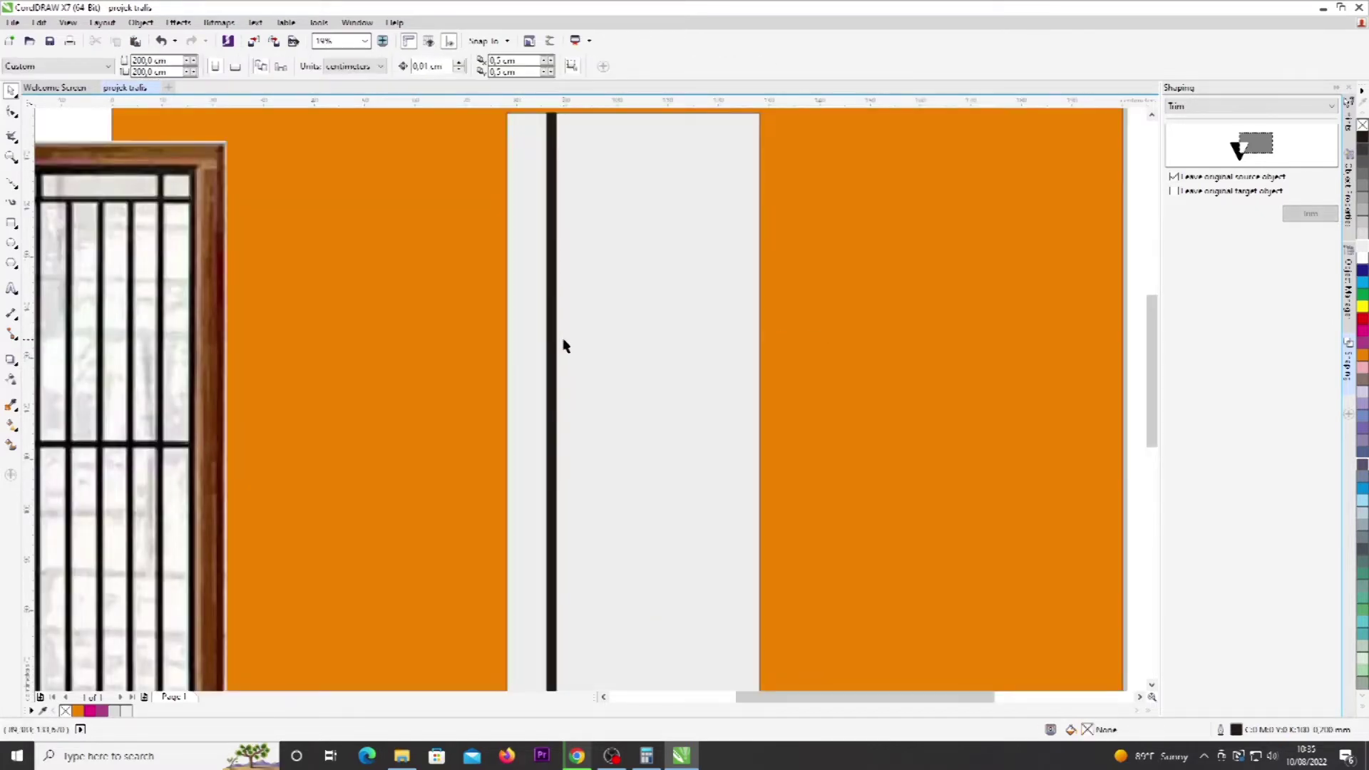
scroll(563, 346, "down", 1)
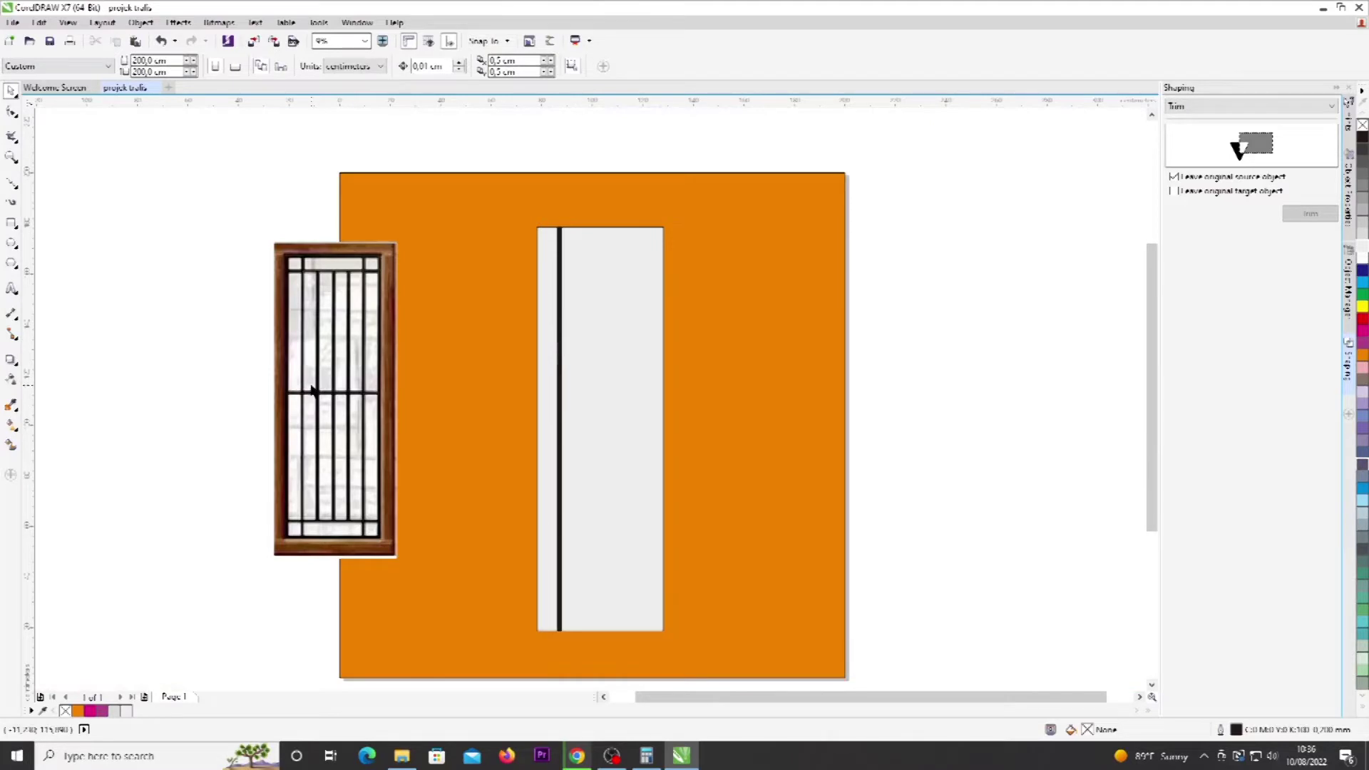
scroll(540, 354, "up", 1)
scroll(553, 397, "down", 1)
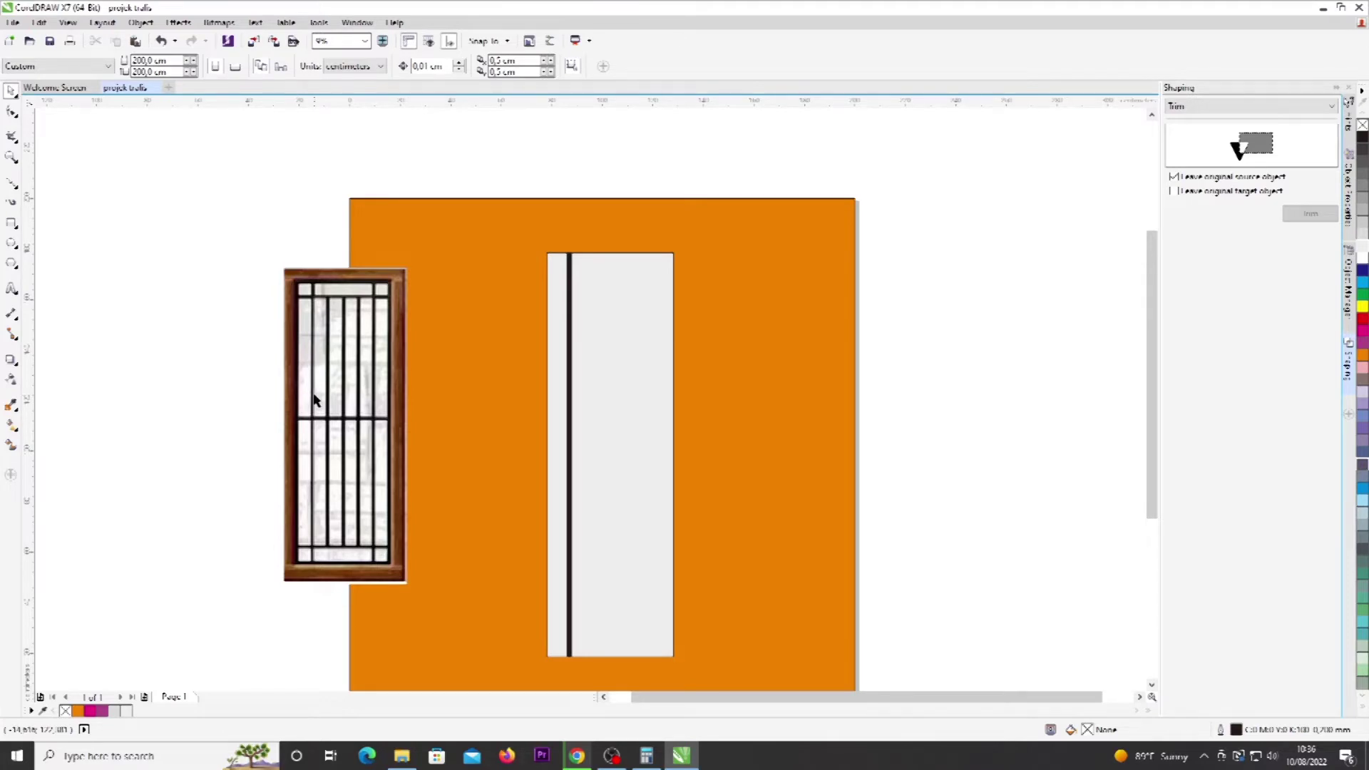
Step: Draw an unfilled rectangle in the window to the right of the vertical bar and set its size to 7 x 7 cm
scroll(563, 401, "up", 1)
left_click(577, 381)
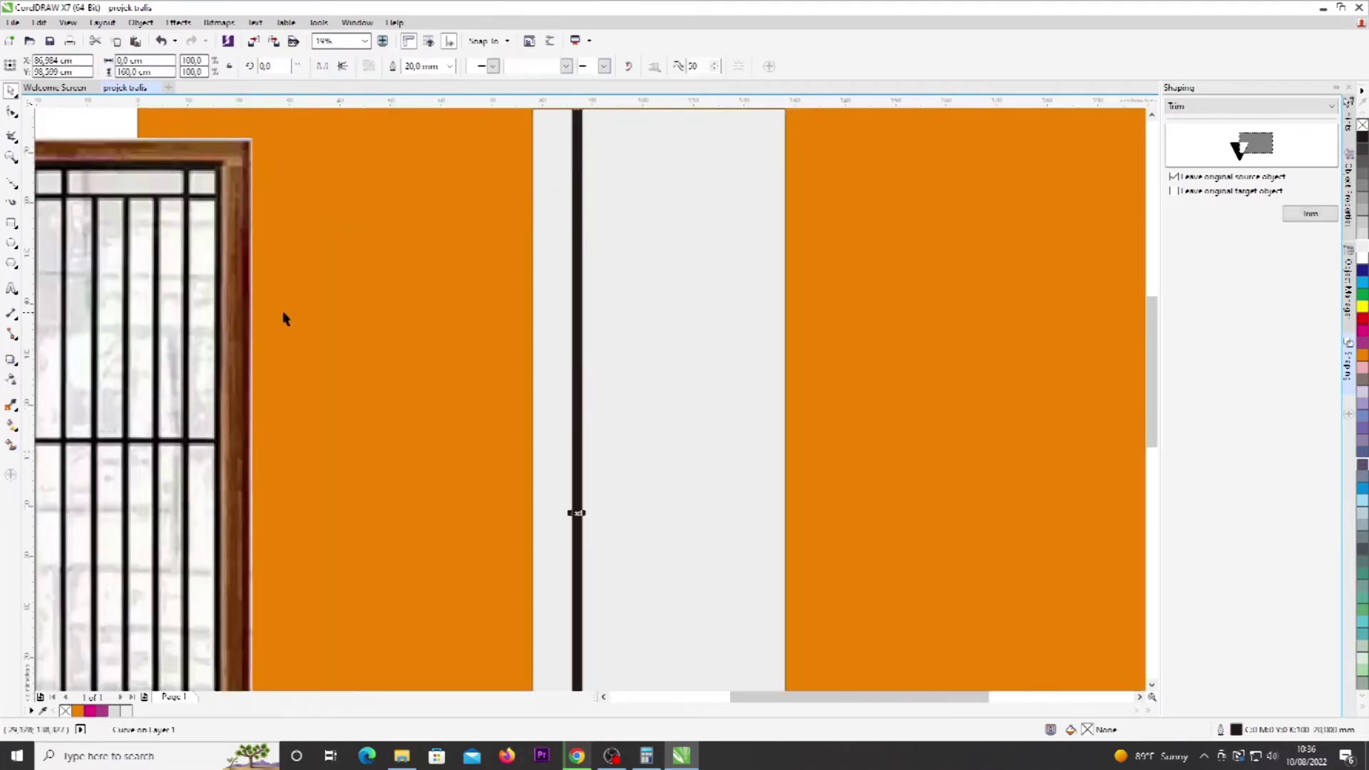
left_click(11, 222)
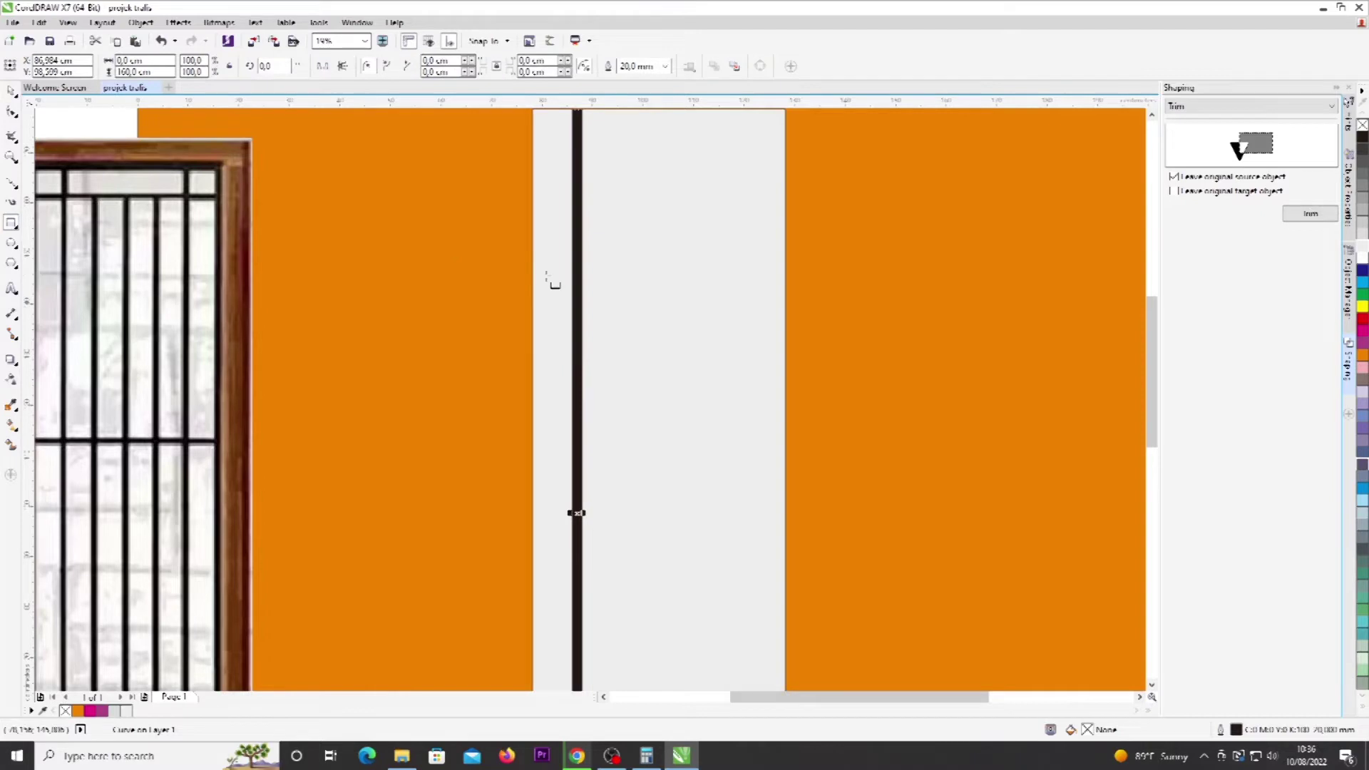
left_click(643, 270)
left_click_drag(640, 269, 707, 331)
double_click(162, 62)
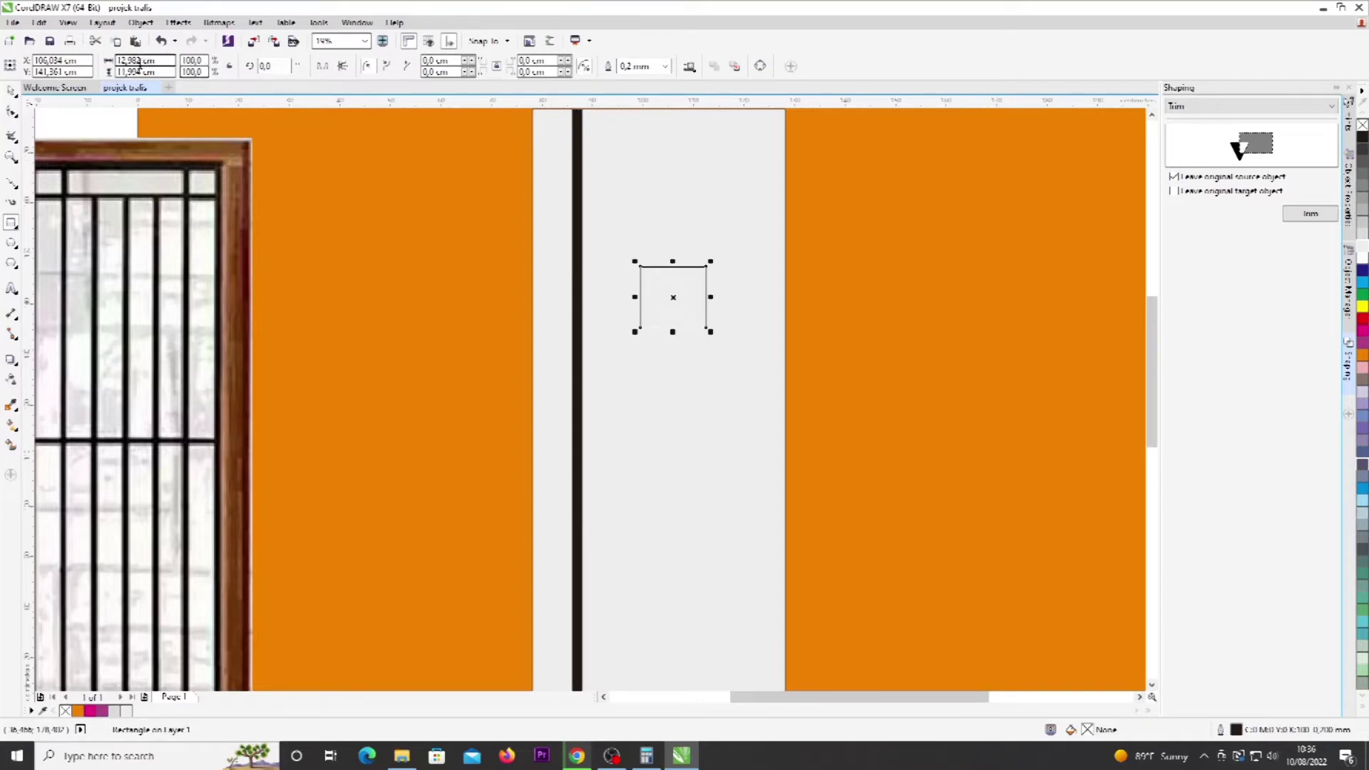
type("7")
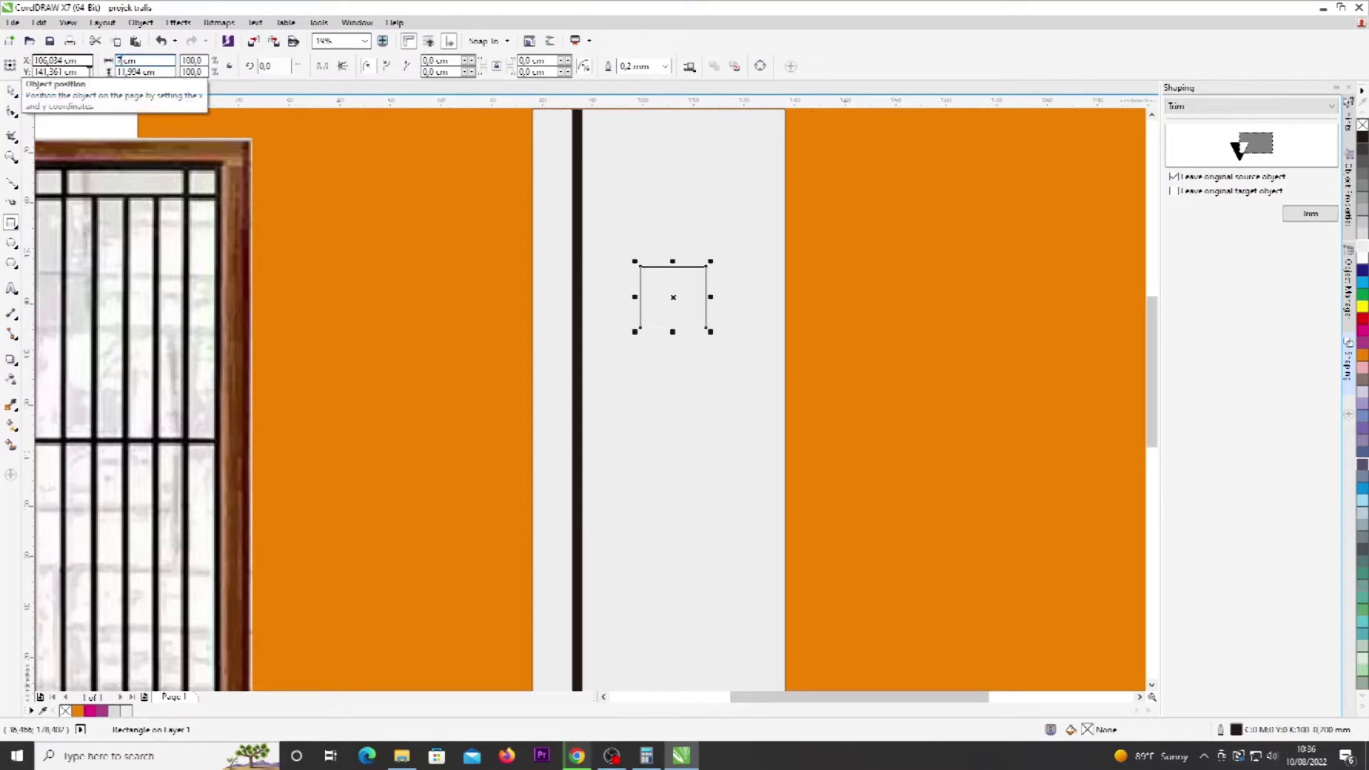
key("Tab")
type("7")
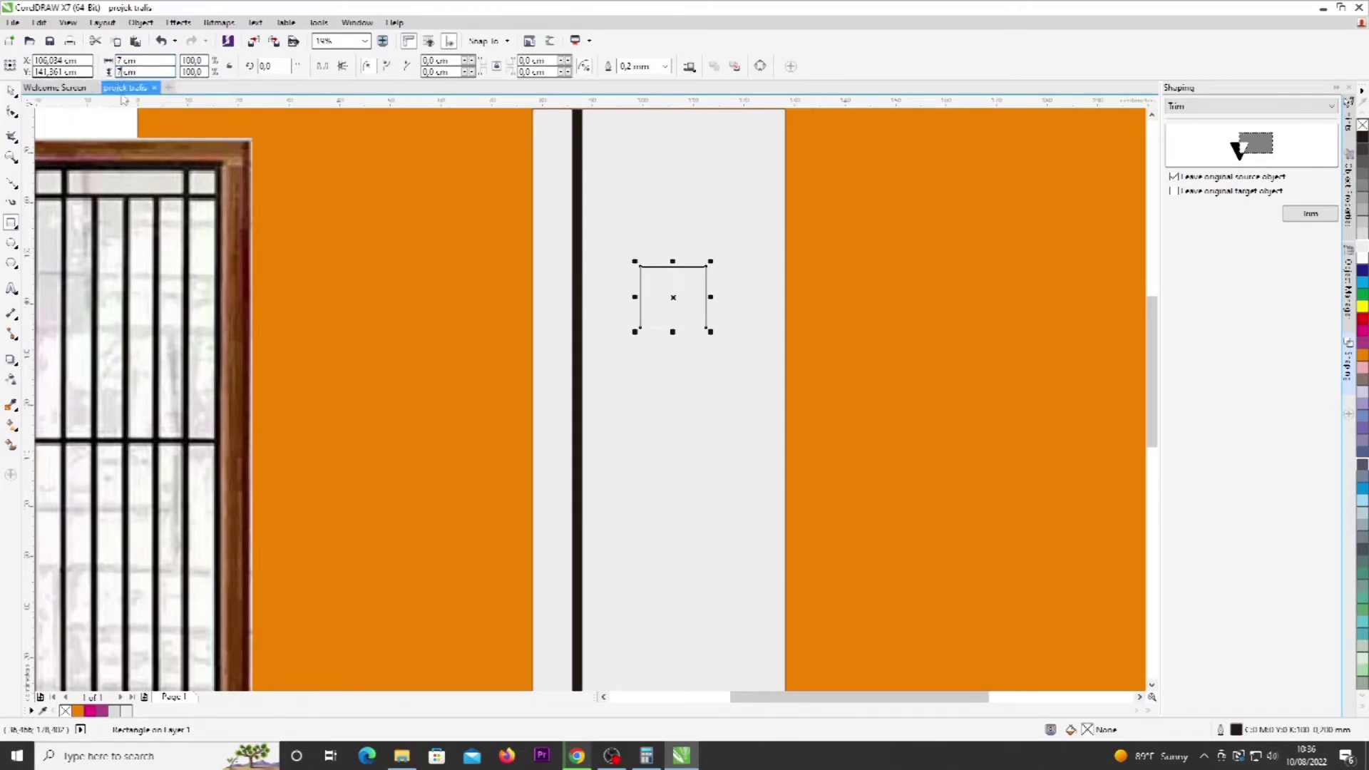
key("Return")
Step: Move the 7 cm square into the gap between the window's left edge and the vertical bar, flush with that edge
left_click(642, 314)
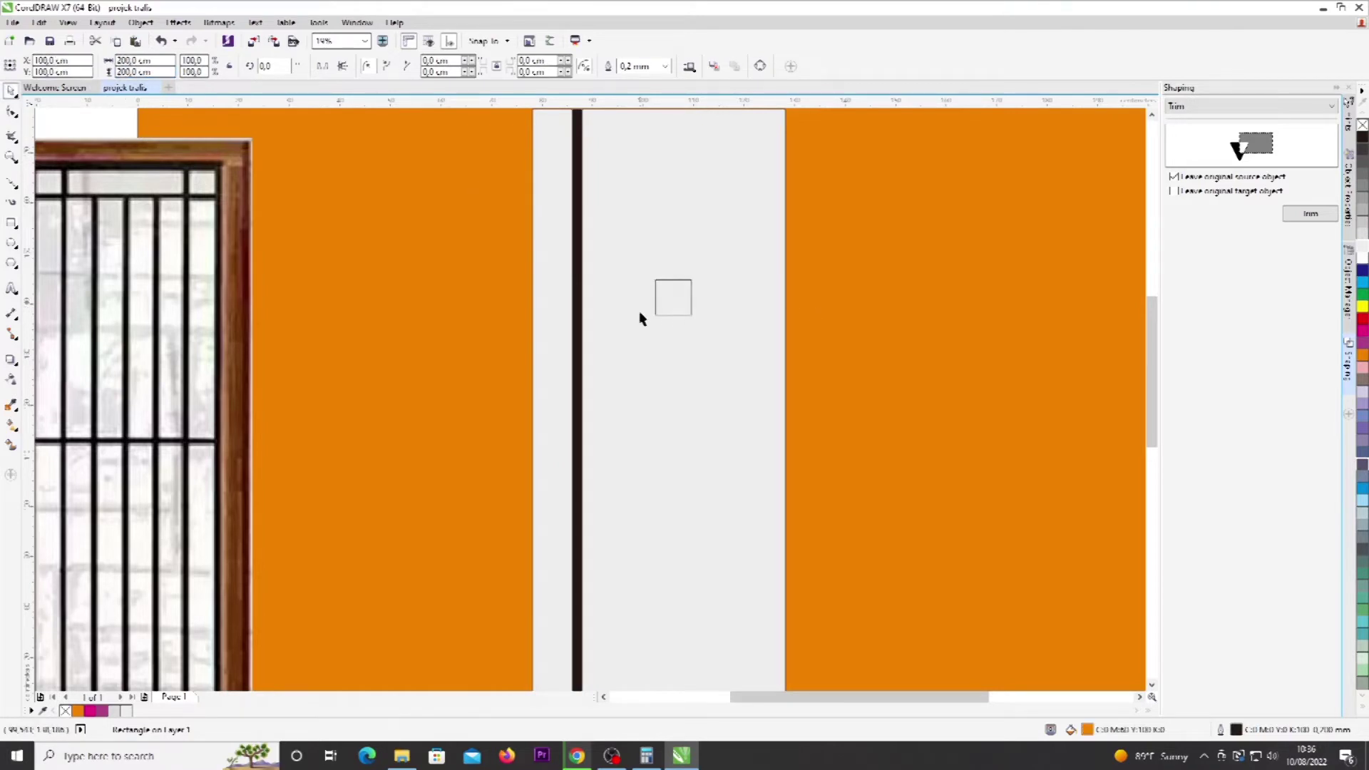
left_click_drag(674, 298, 559, 304)
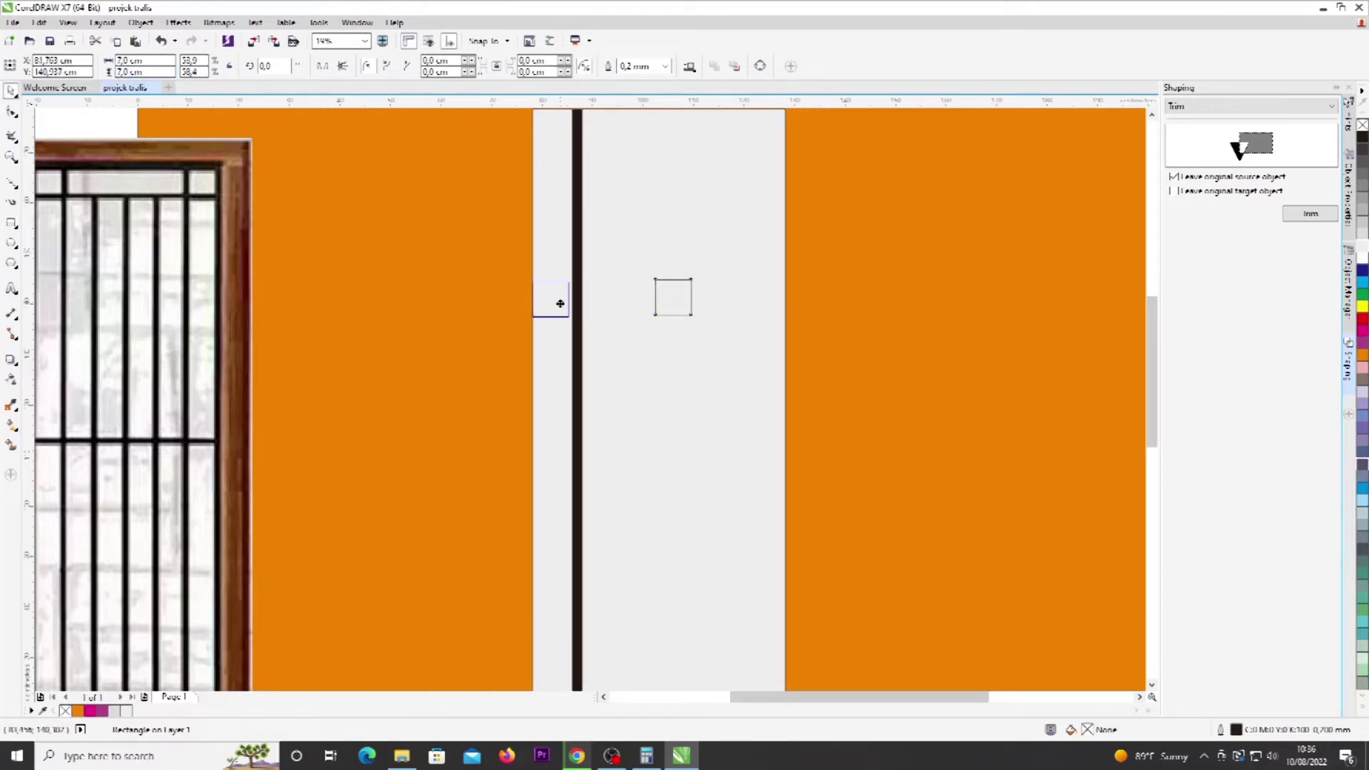
left_click(581, 332)
scroll(568, 321, "up", 2)
left_click(568, 308)
Step: Nudge the vertical bar left until it touches the right side of the 7 cm square
left_click(591, 303)
scroll(588, 308, "down", 3)
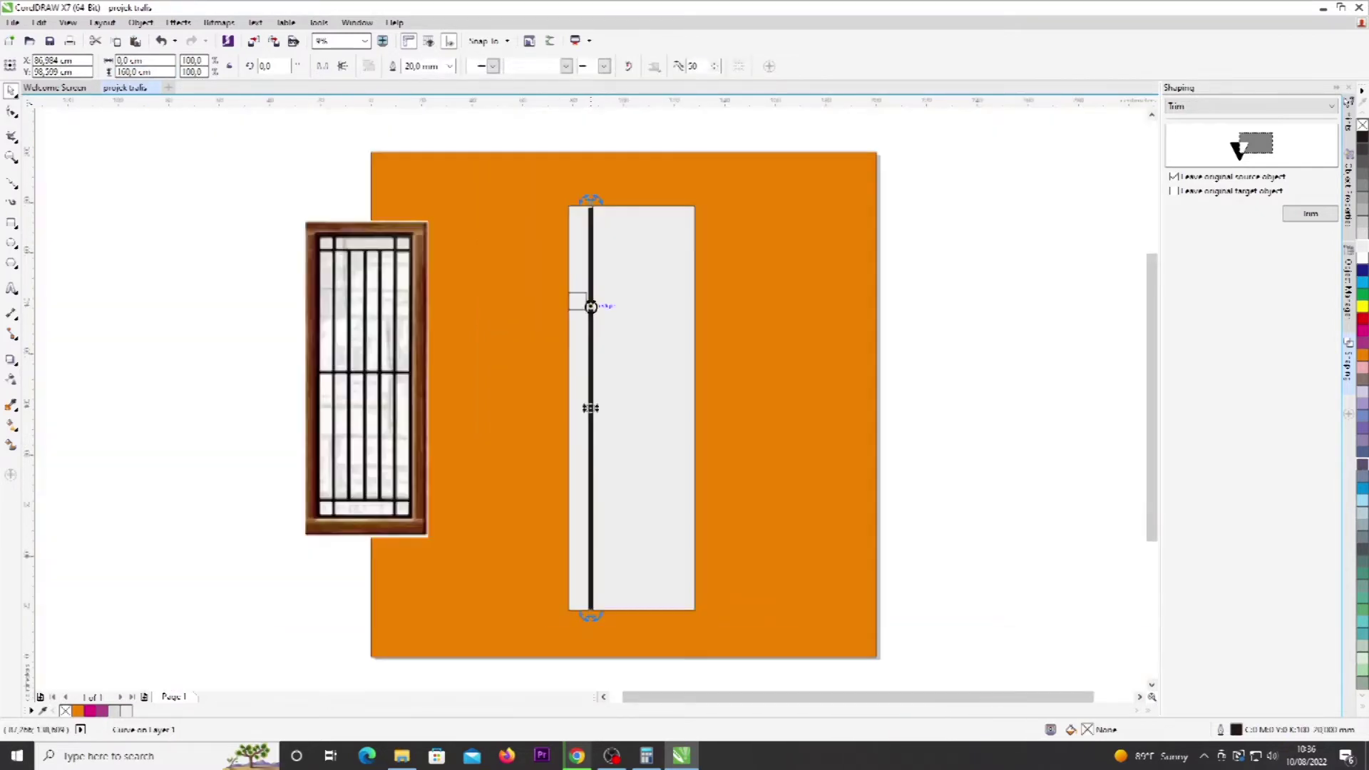
scroll(590, 303, "up", 2)
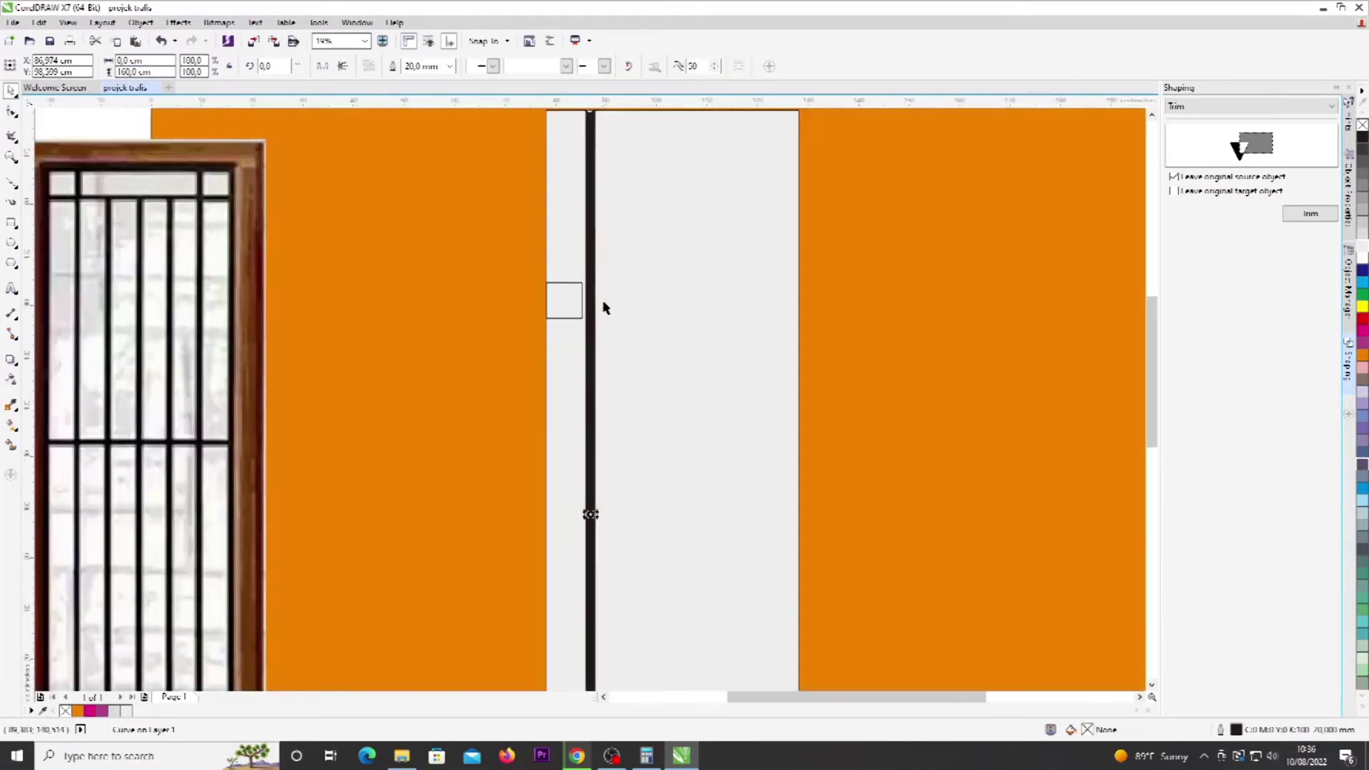
key("Left")
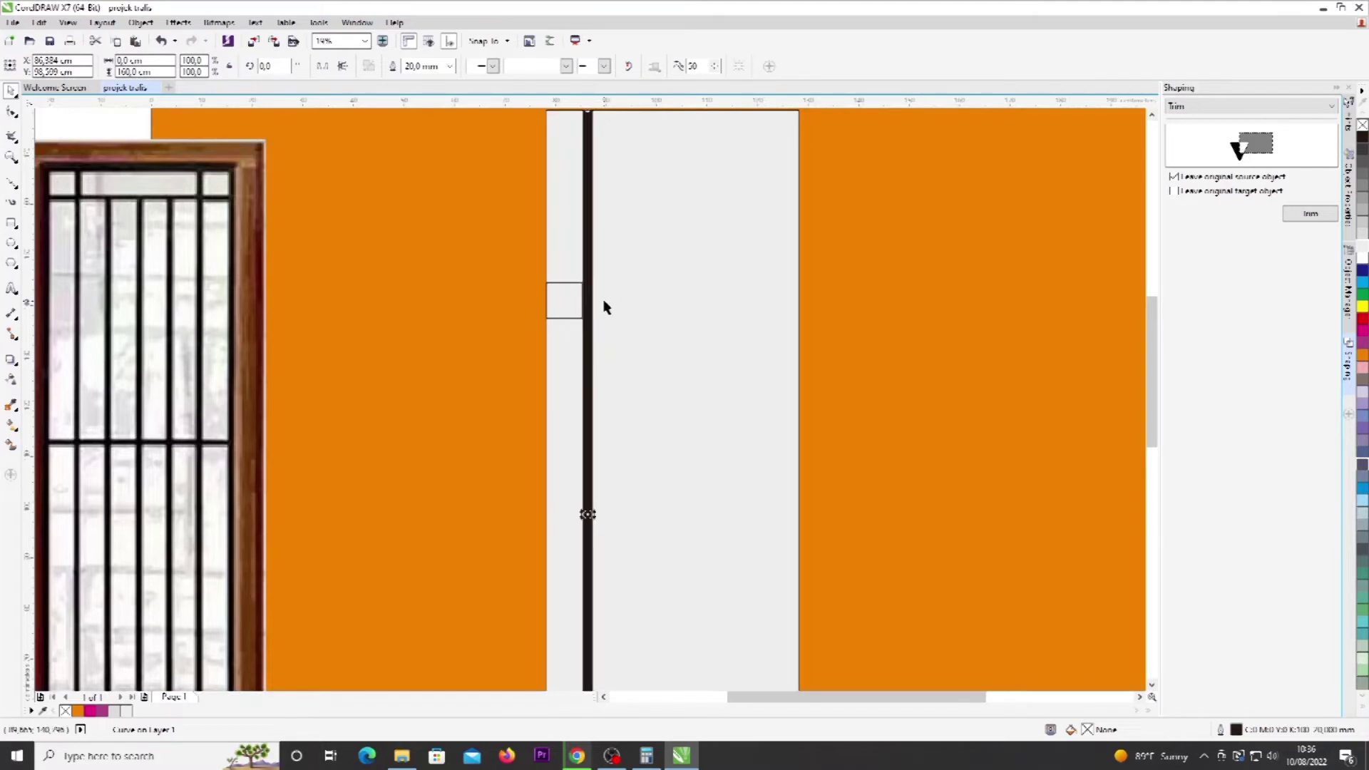
left_click(550, 310)
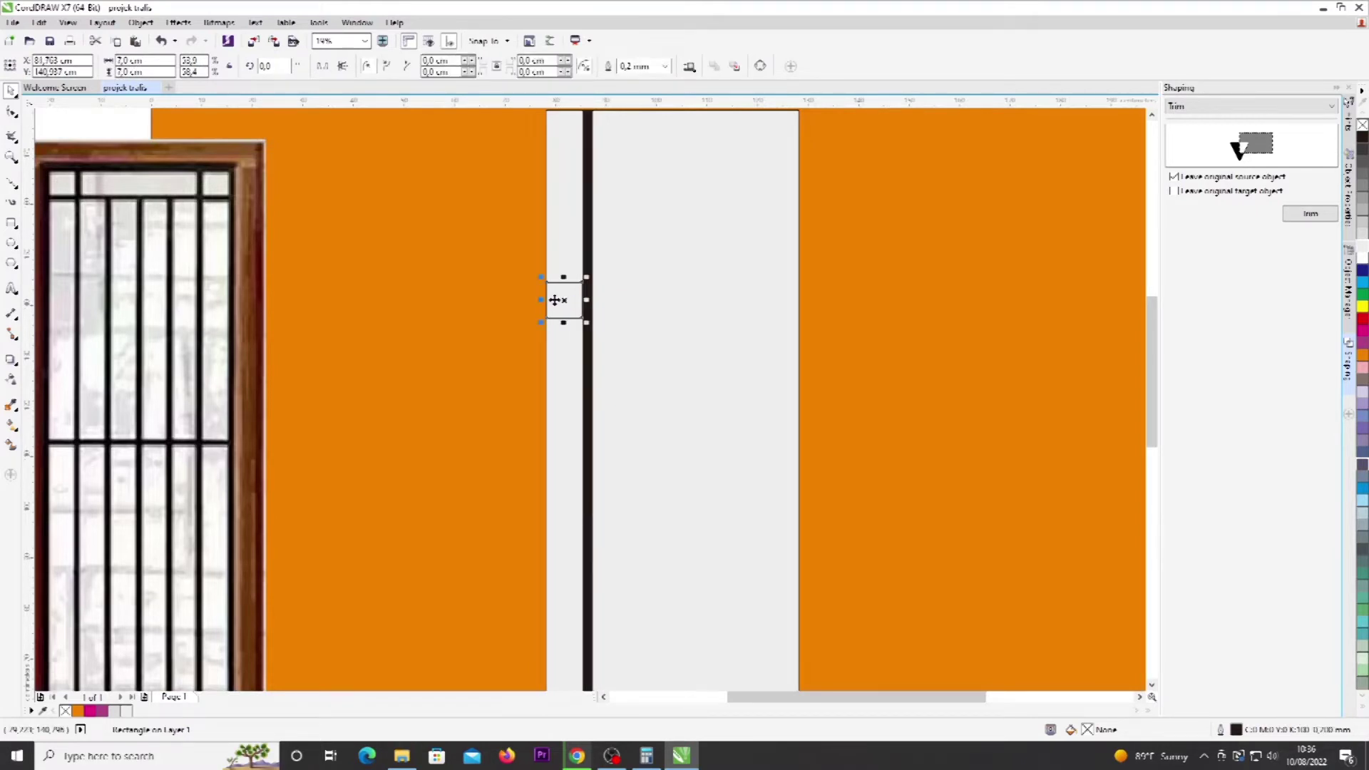
scroll(563, 299, "down", 3)
scroll(559, 296, "up", 2)
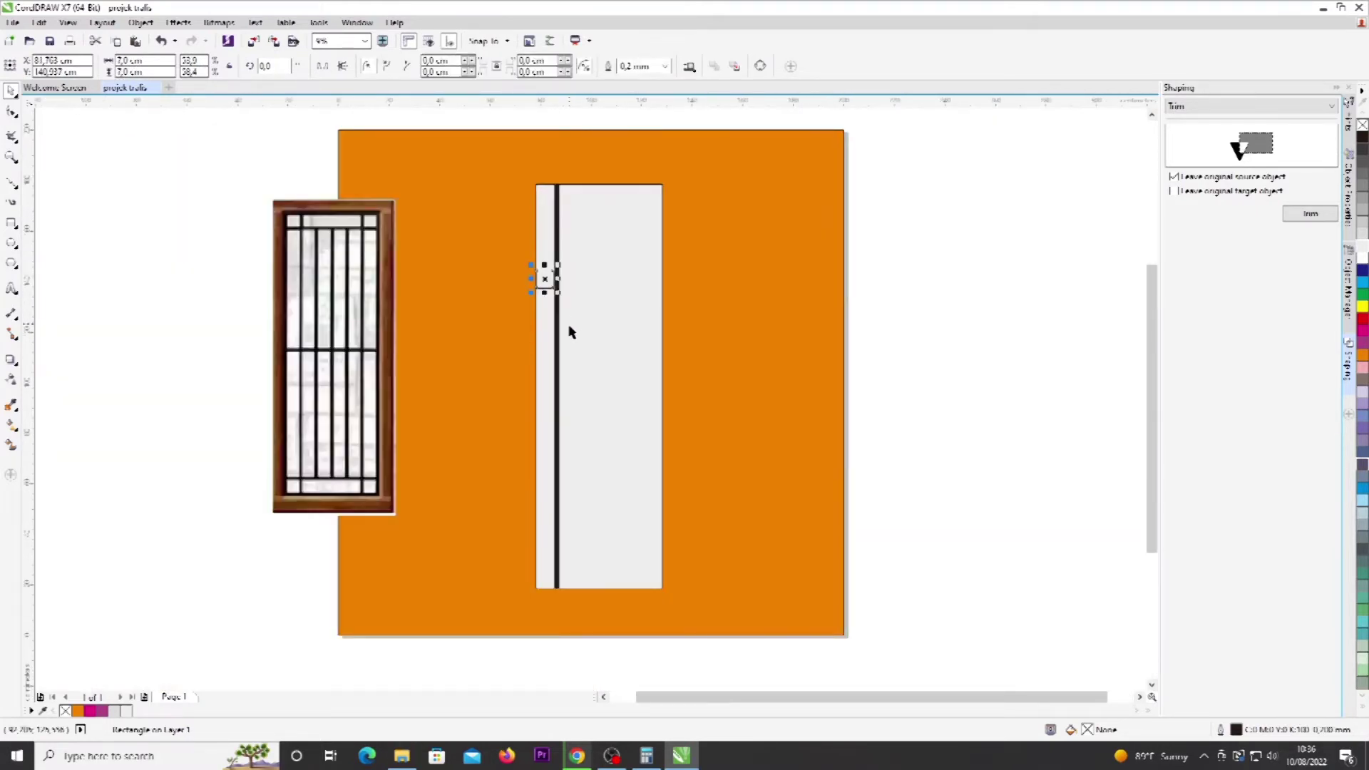
left_click(556, 280)
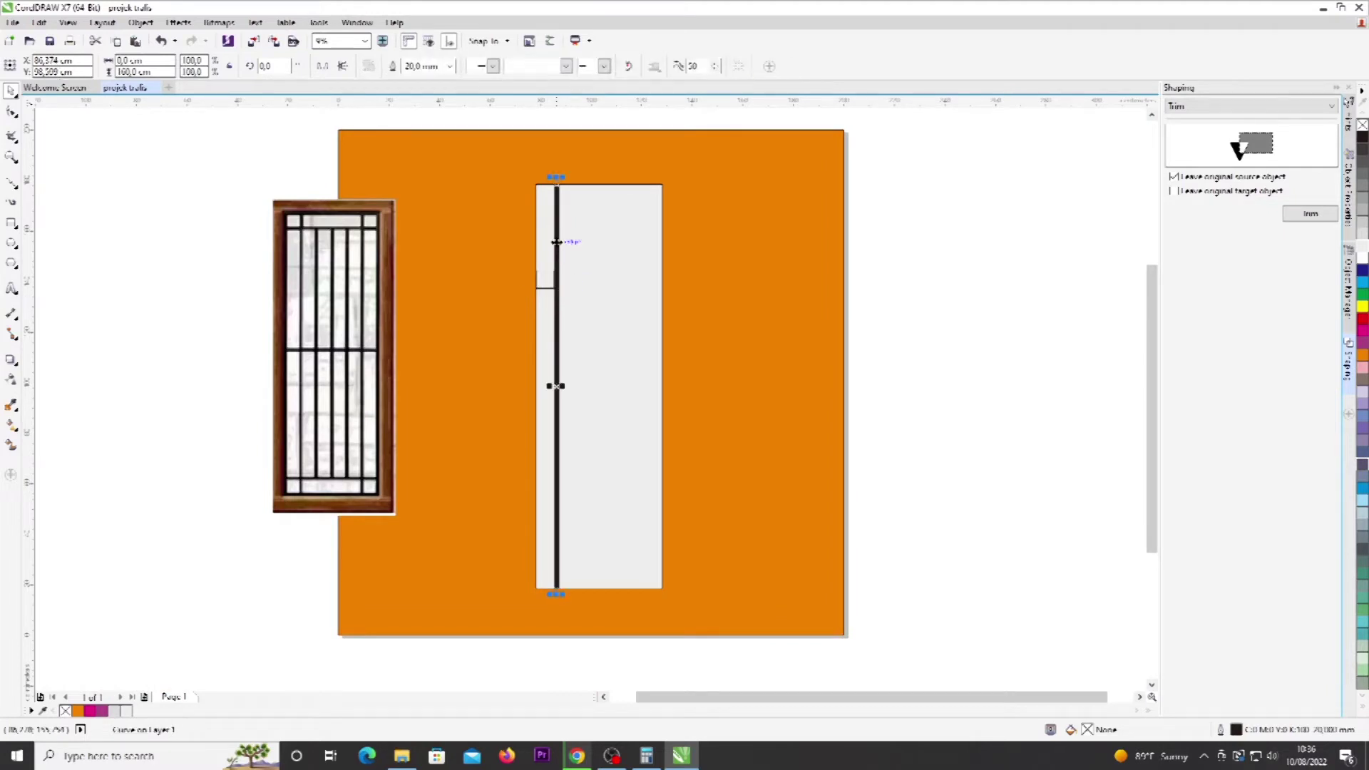
left_click(544, 283)
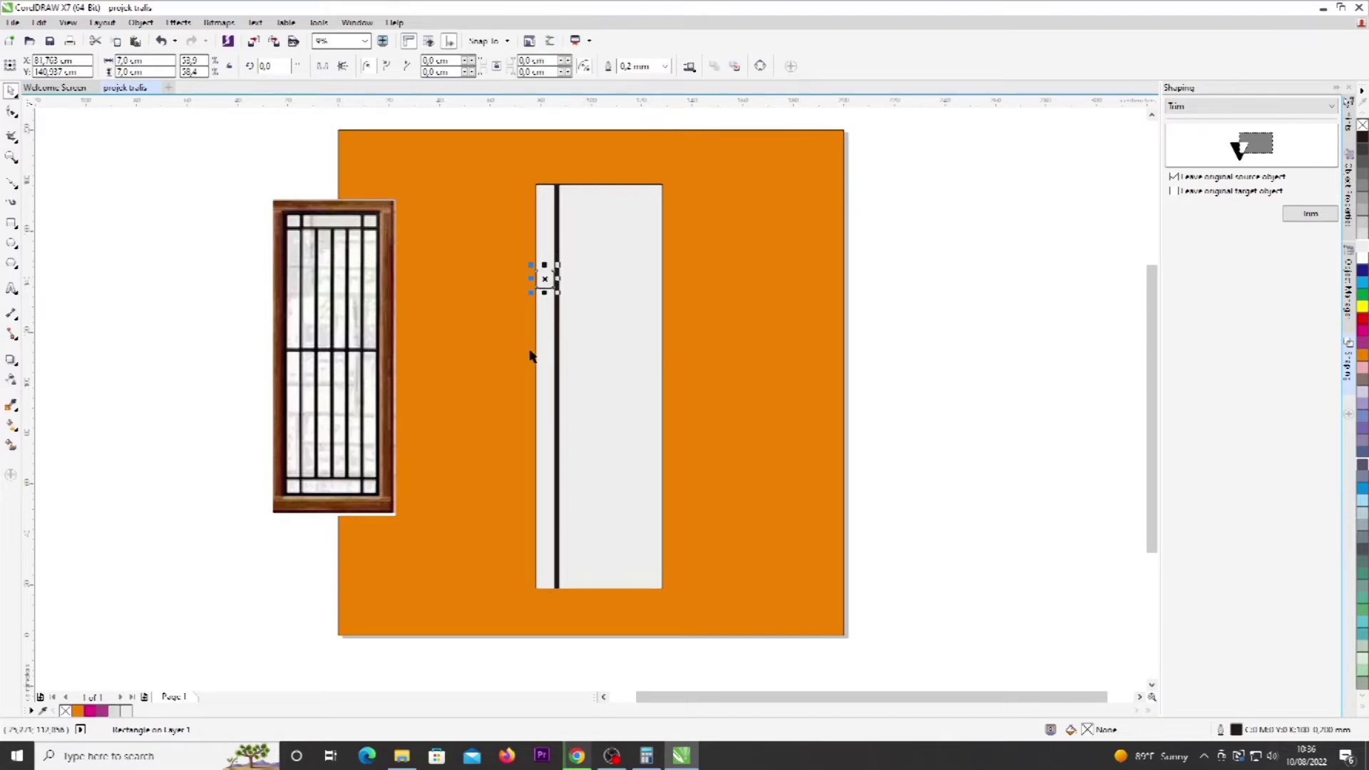
scroll(560, 323, "up", 2)
left_click(889, 305)
scroll(567, 289, "down", 1)
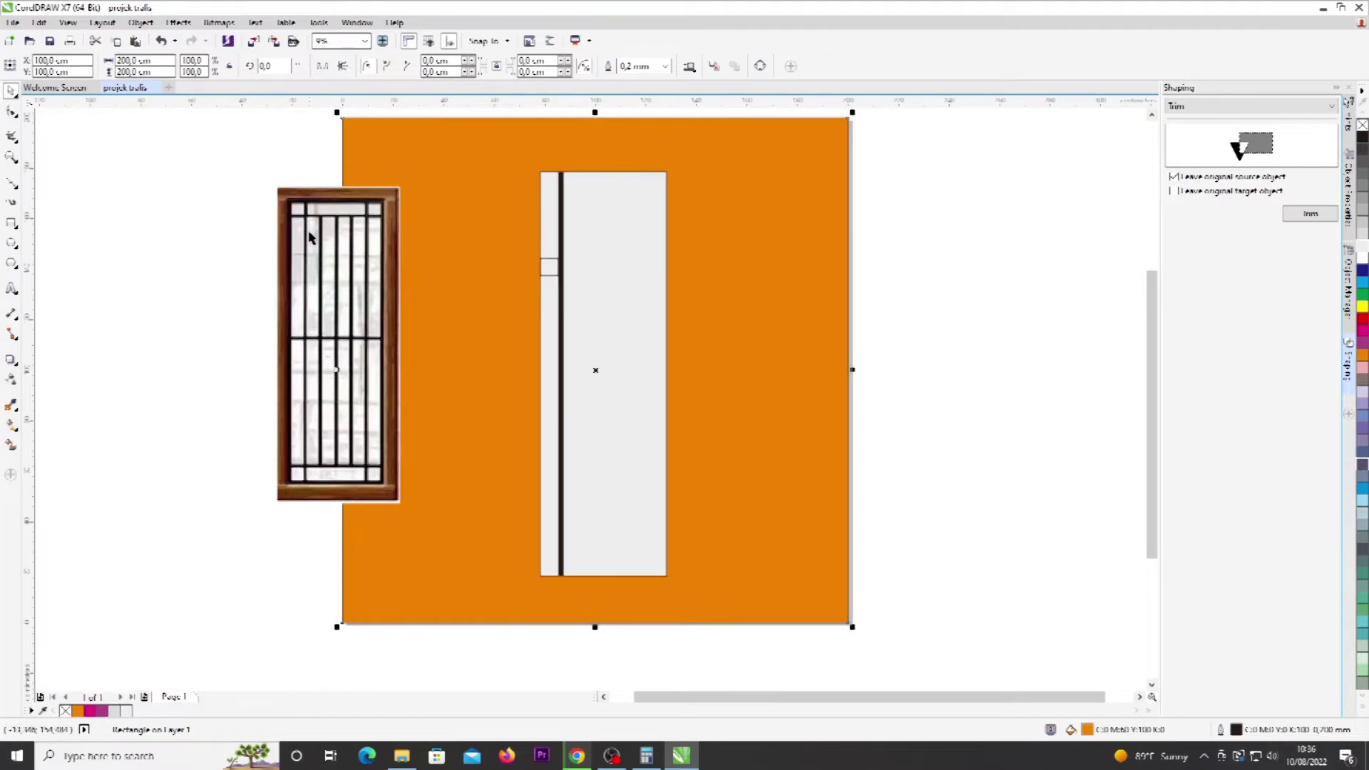
left_click(549, 267)
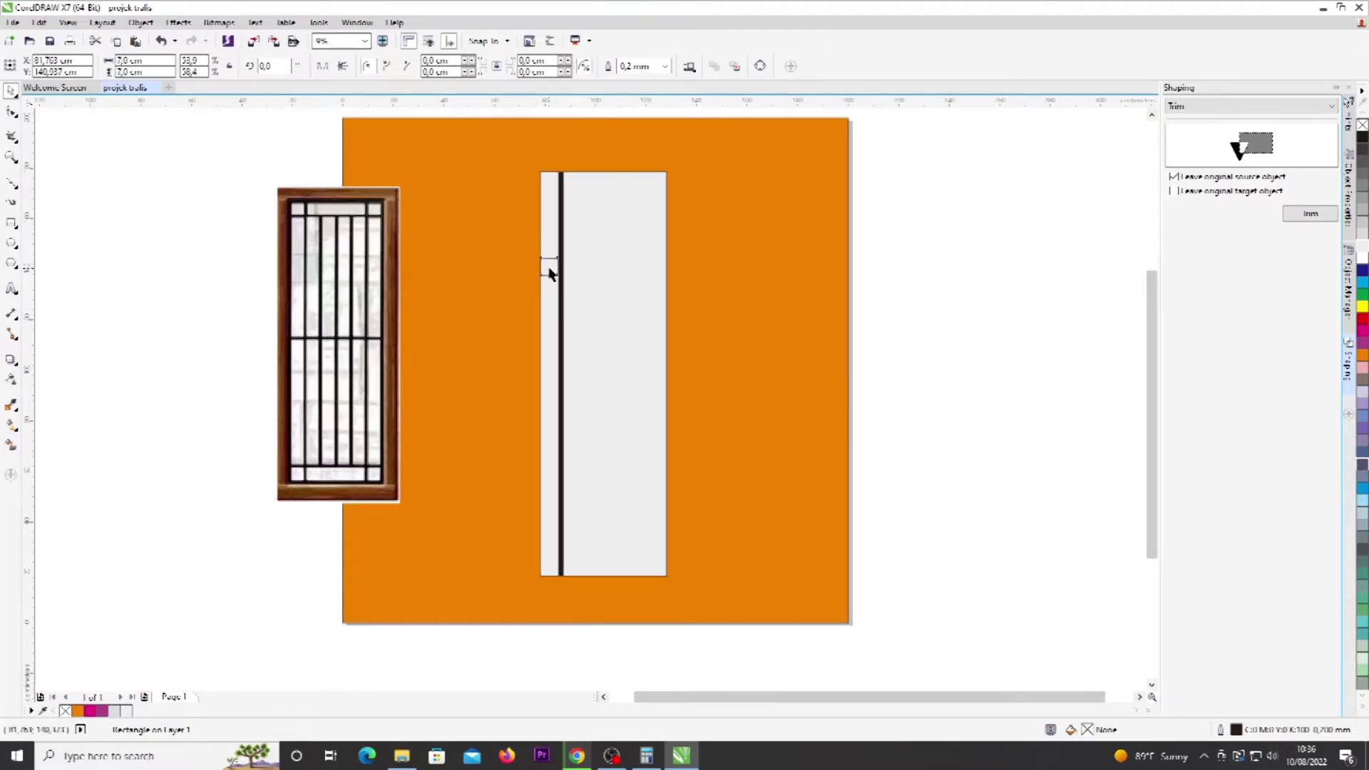
Step: Duplicate the vertical bar and place the copy about 32 cm to its right, near the window's right edge
left_click(561, 227)
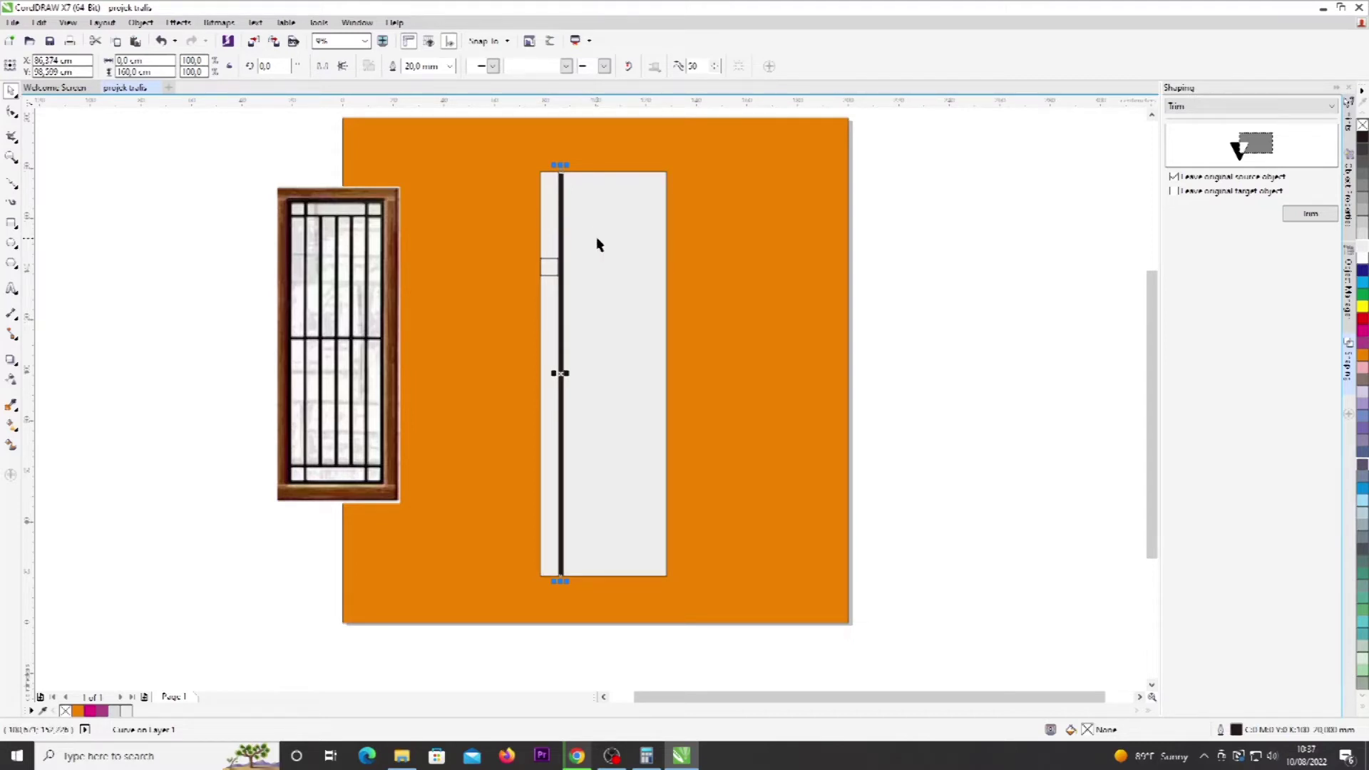
left_click(568, 283)
left_click_drag(569, 283, 640, 293)
scroll(642, 294, "up", 2)
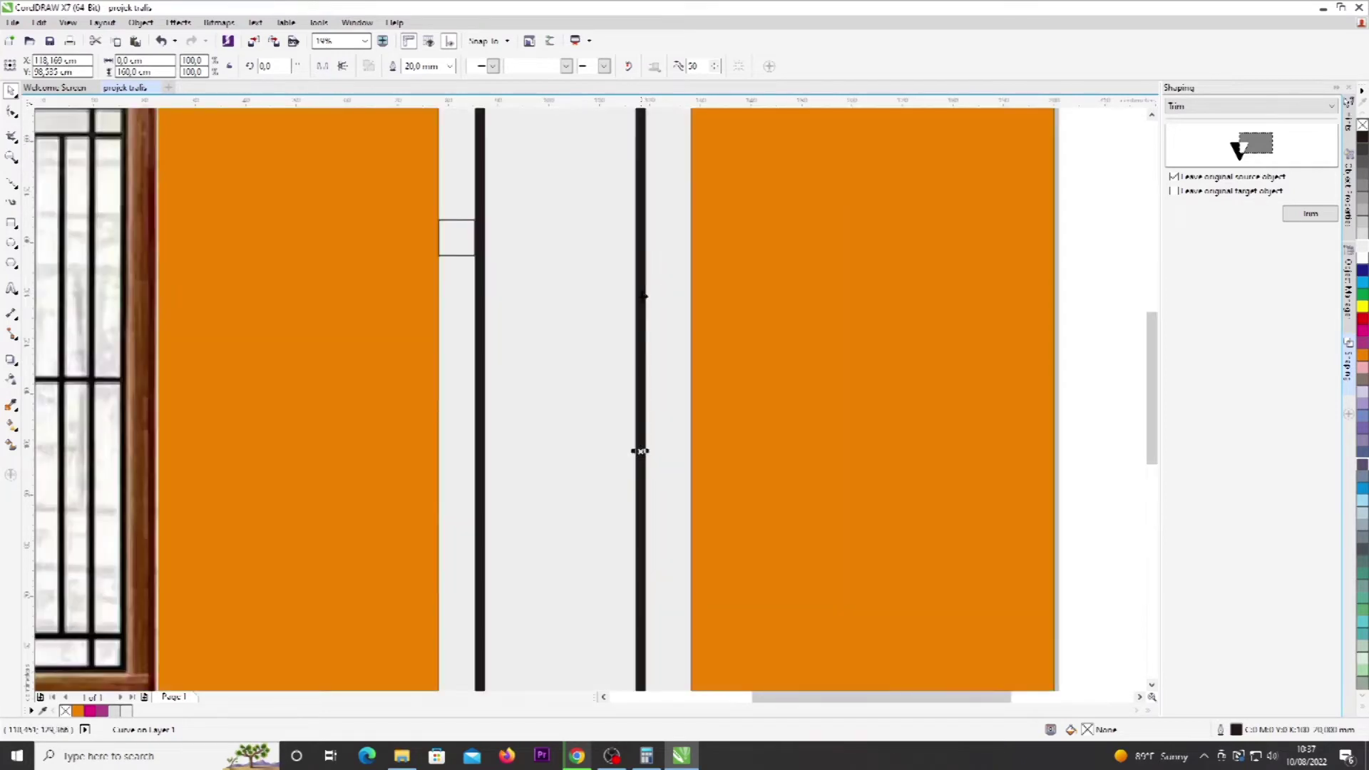
Step: Move the 7 cm square against the window's right edge and shift the copied bar right to touch the square's left side
scroll(641, 296, "up", 2)
left_click_drag(277, 204, 698, 229)
left_click_drag(648, 317, 650, 308)
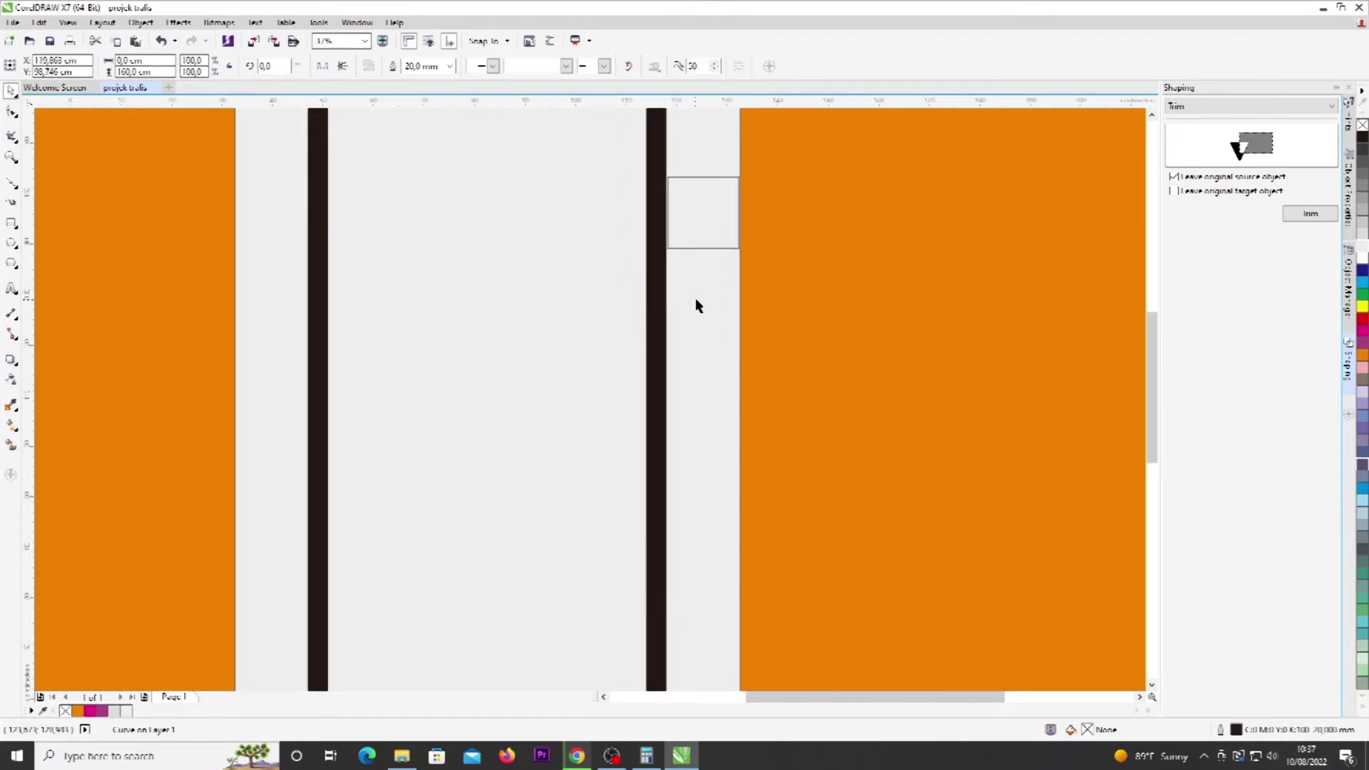
Step: Nudge the right vertical bar down until its upper end is flush with the window's top edge
scroll(697, 301, "down", 3)
scroll(688, 296, "up", 2)
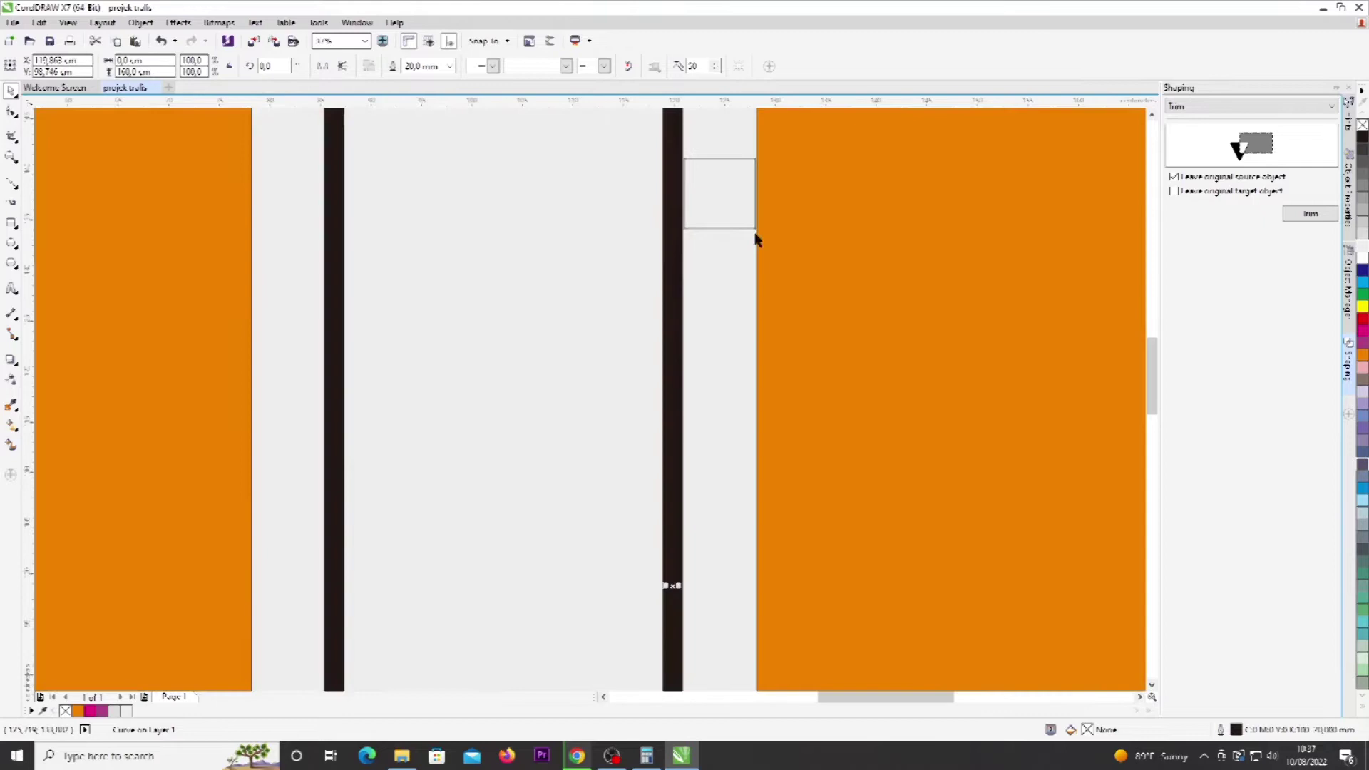
left_click_drag(1152, 367, 1152, 297)
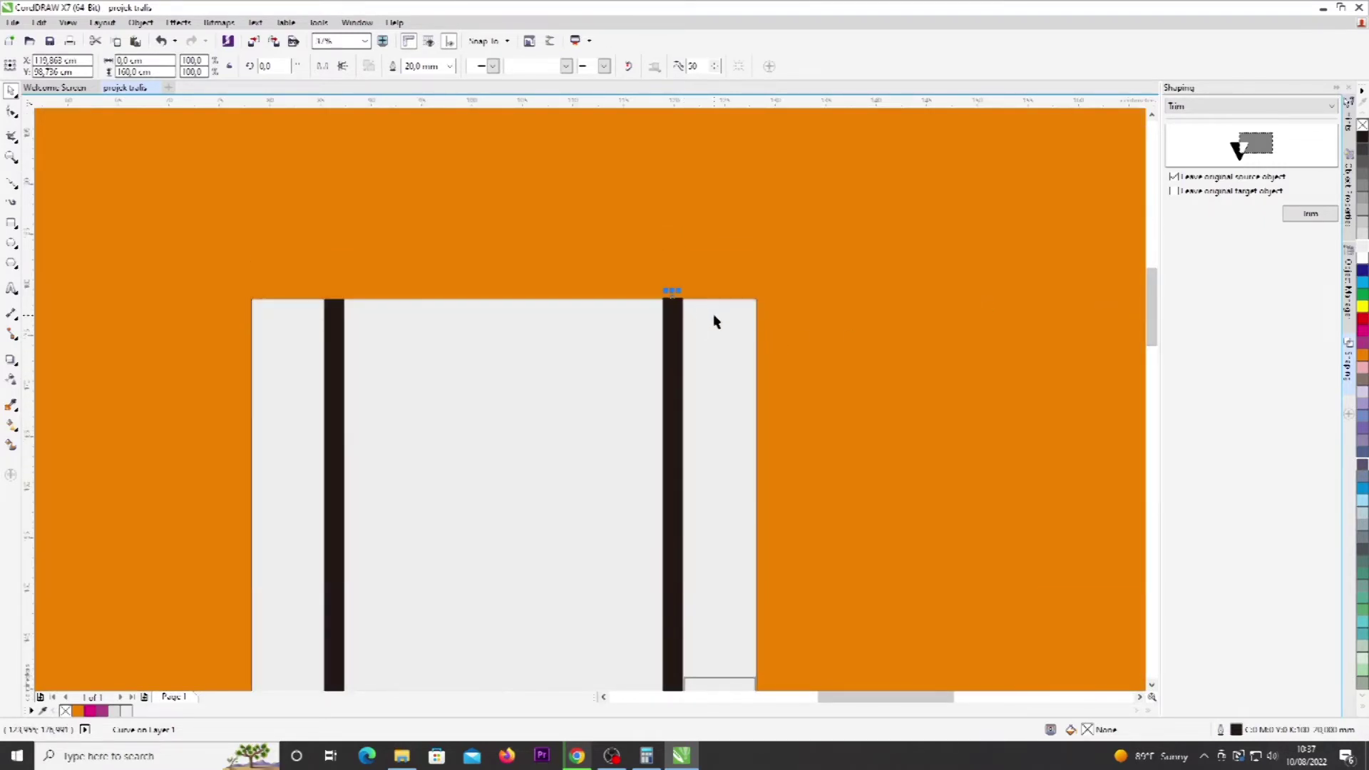
key("Down")
key("Up")
left_click(838, 349)
scroll(808, 367, "down", 2)
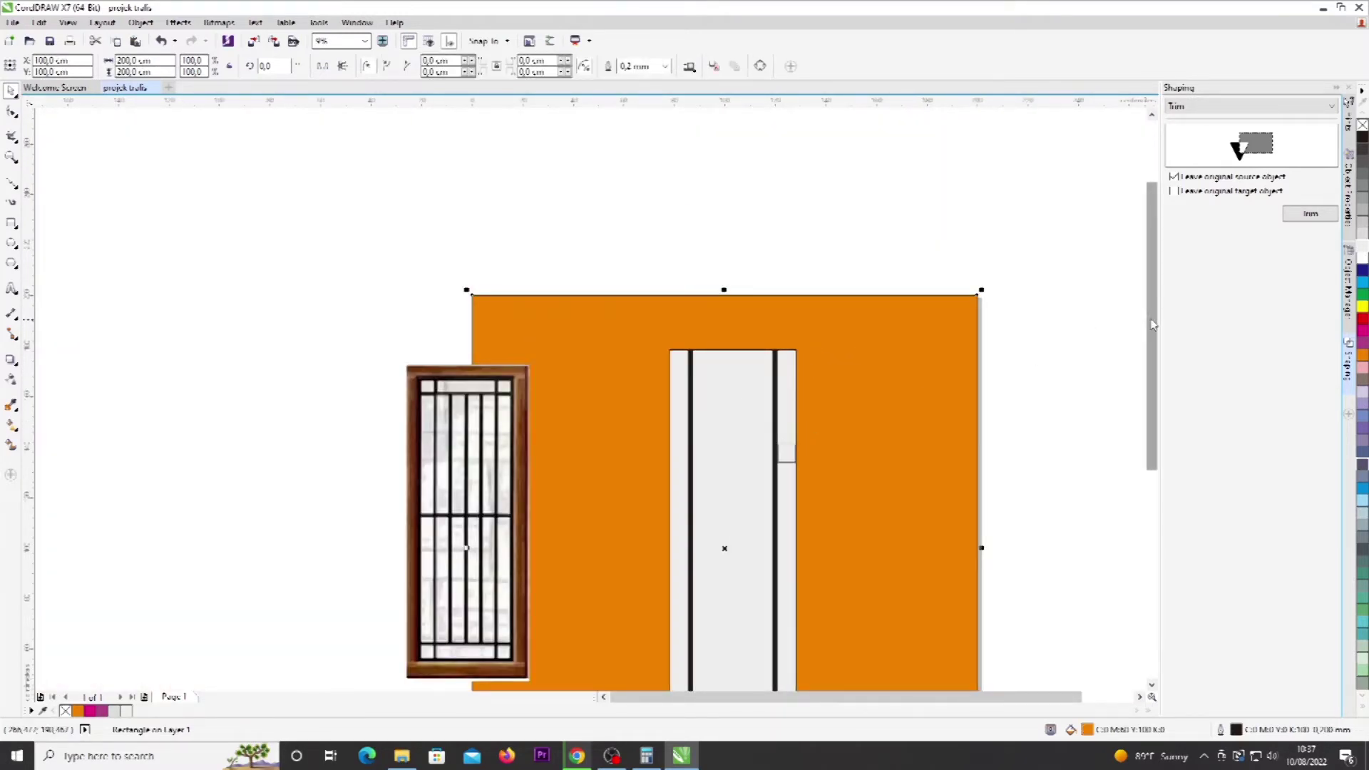
scroll(1152, 335, "down", 2)
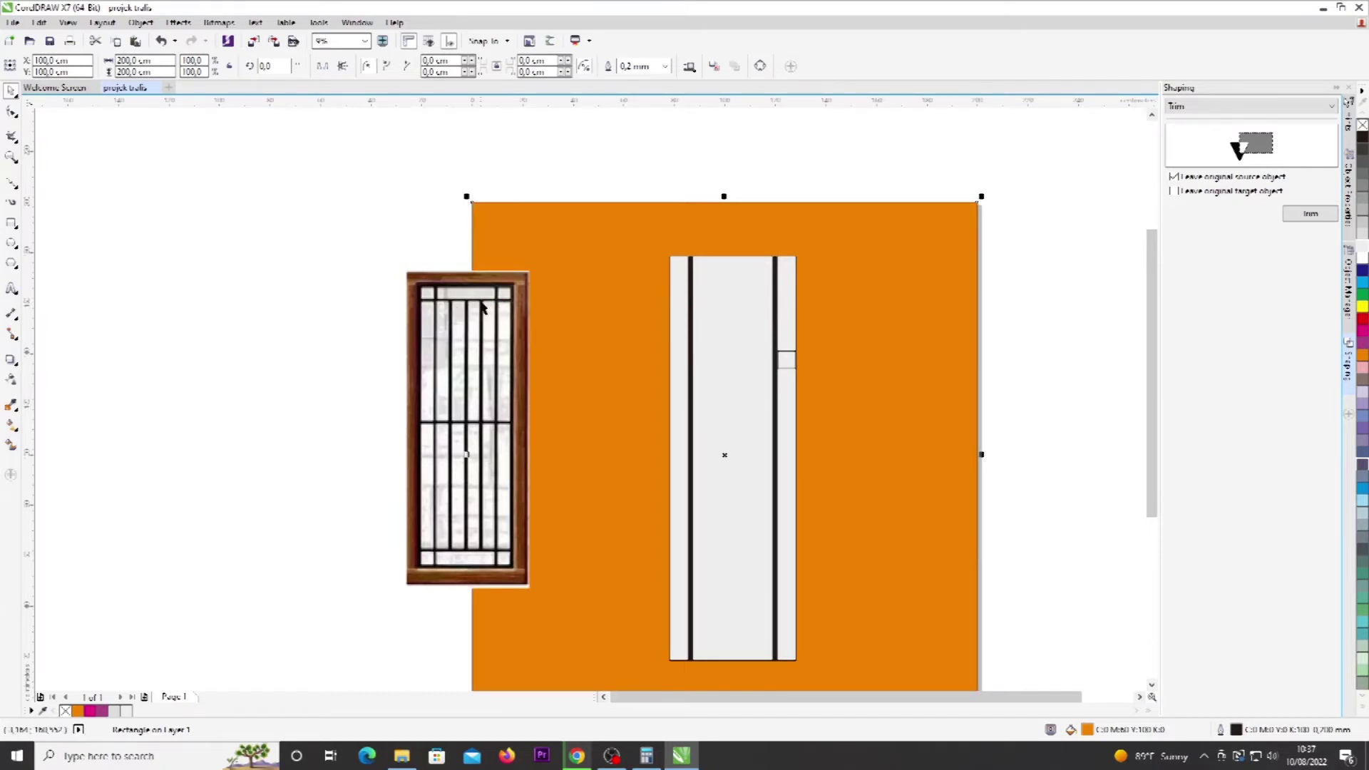
Step: Duplicate the right vertical bar into the middle of the window and rotate the copy 90 degrees
left_click(778, 309)
scroll(780, 311, "up", 2)
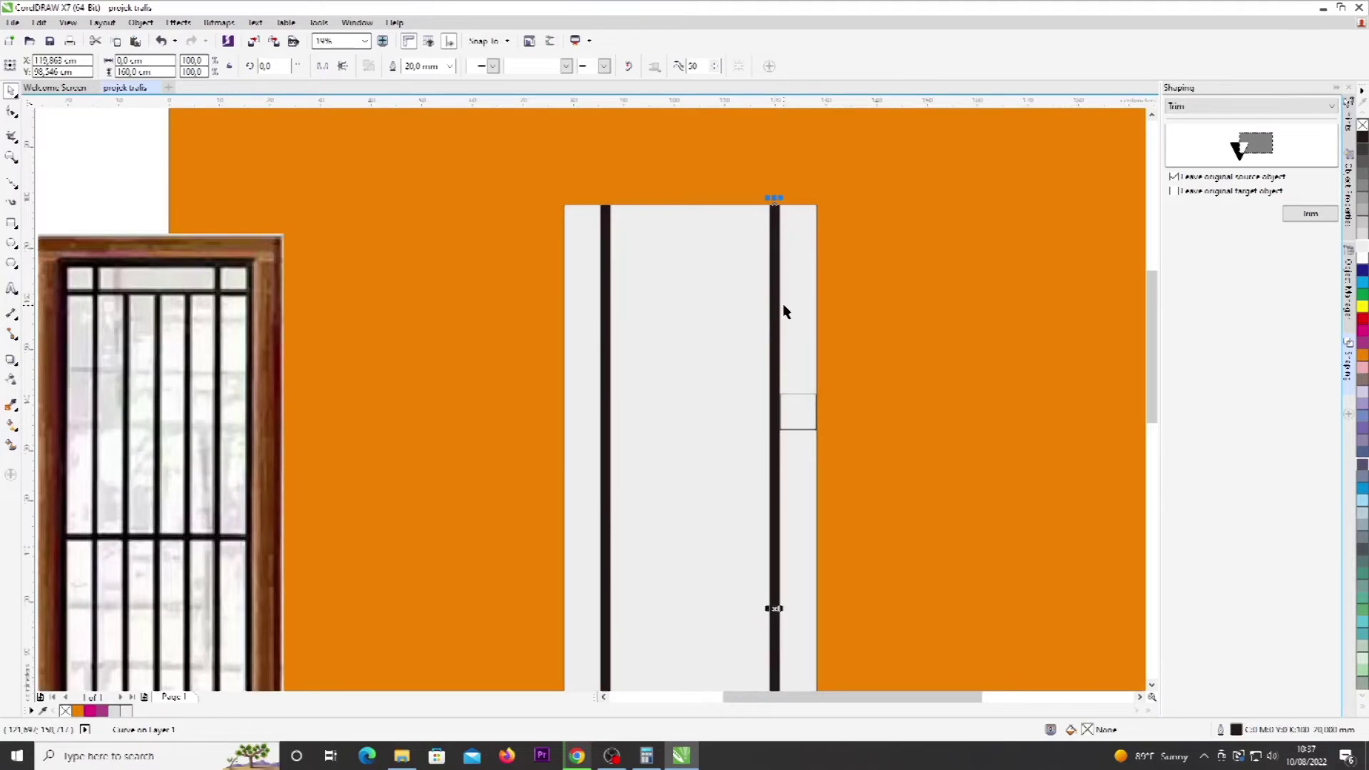
key("Right")
key("Up")
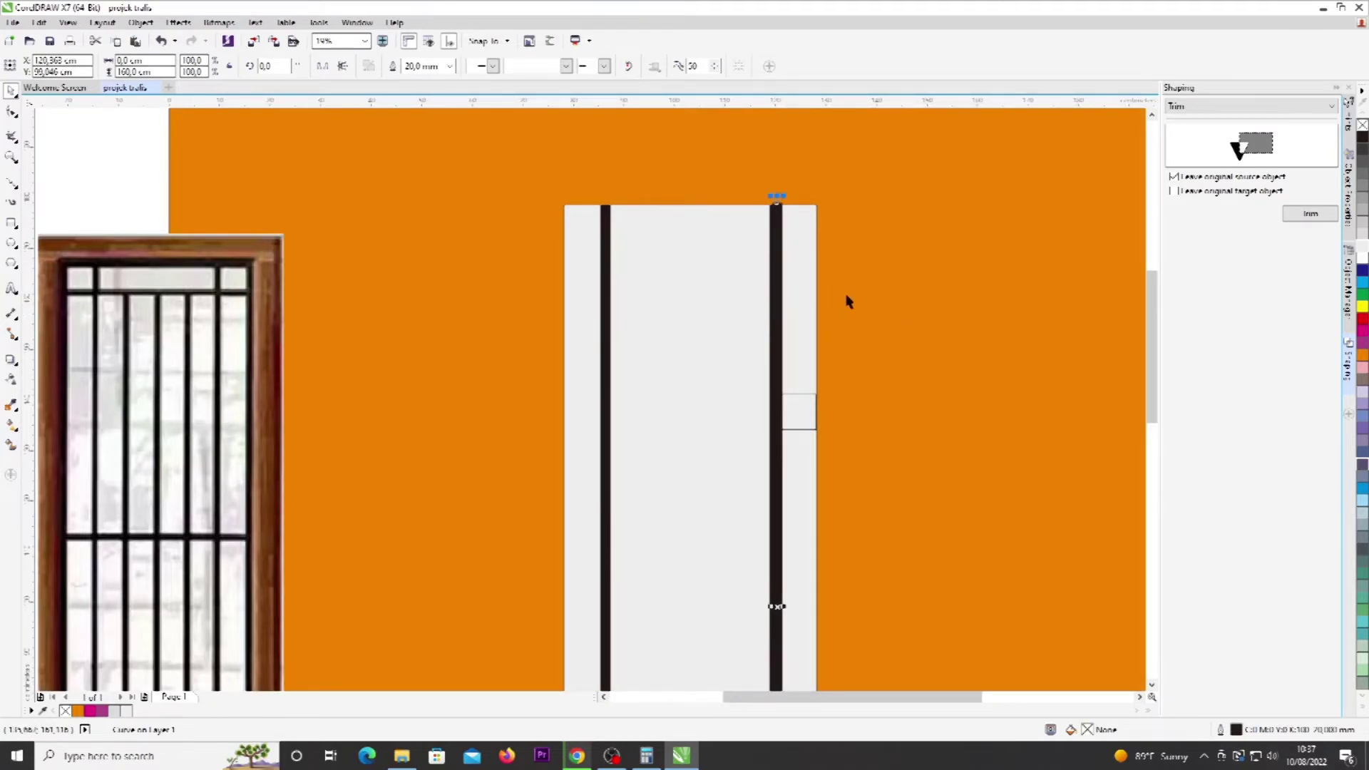
left_click_drag(778, 311, 675, 302)
left_click(265, 65)
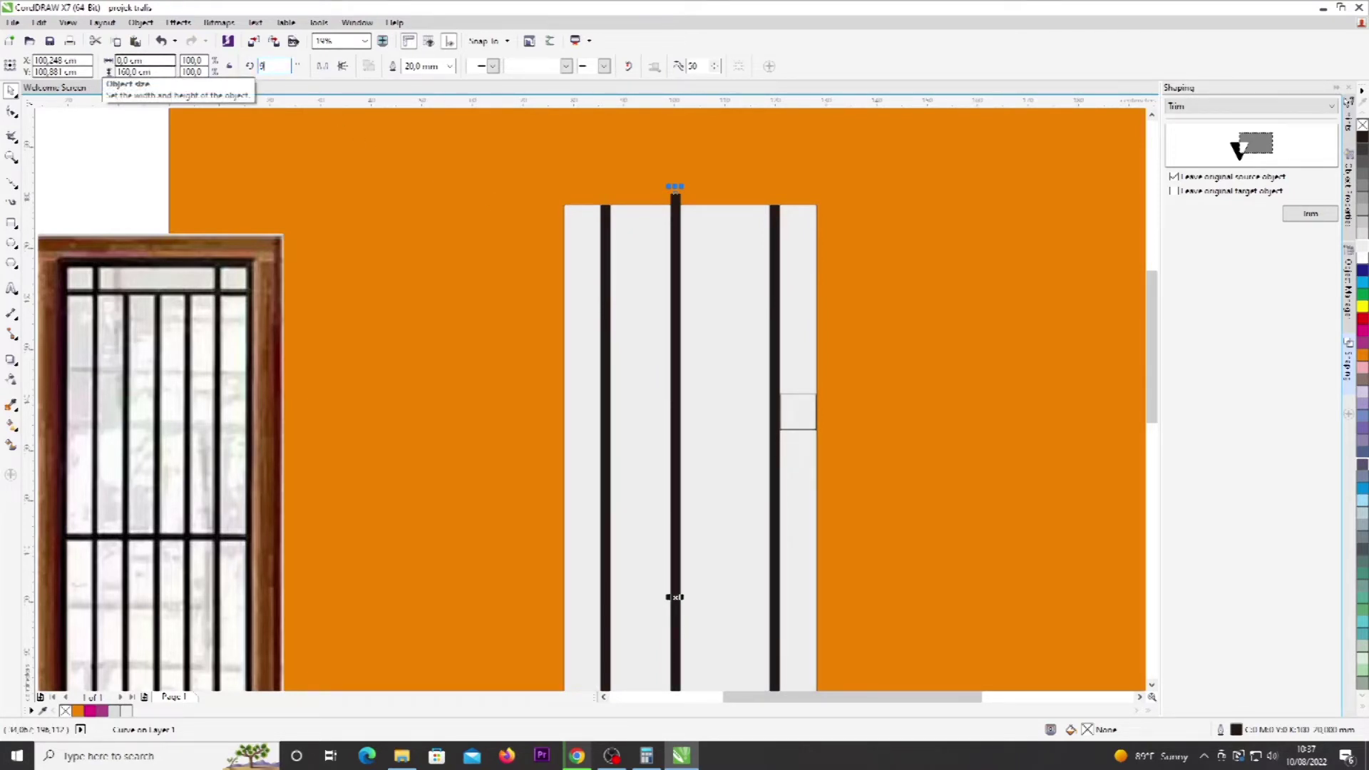
type("90")
key("Return")
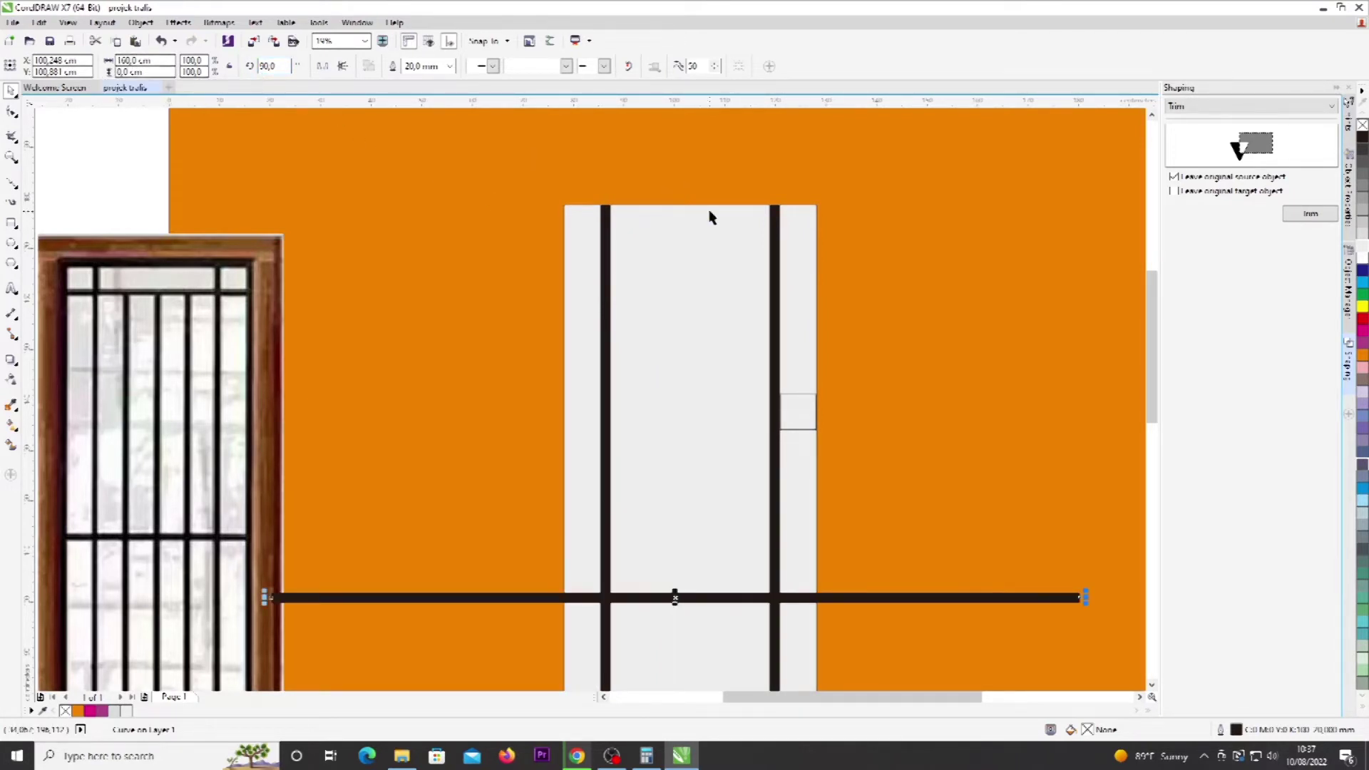
Step: Move the rotated bar near the window's top and shorten it to about the window's width
scroll(873, 524, "down", 2)
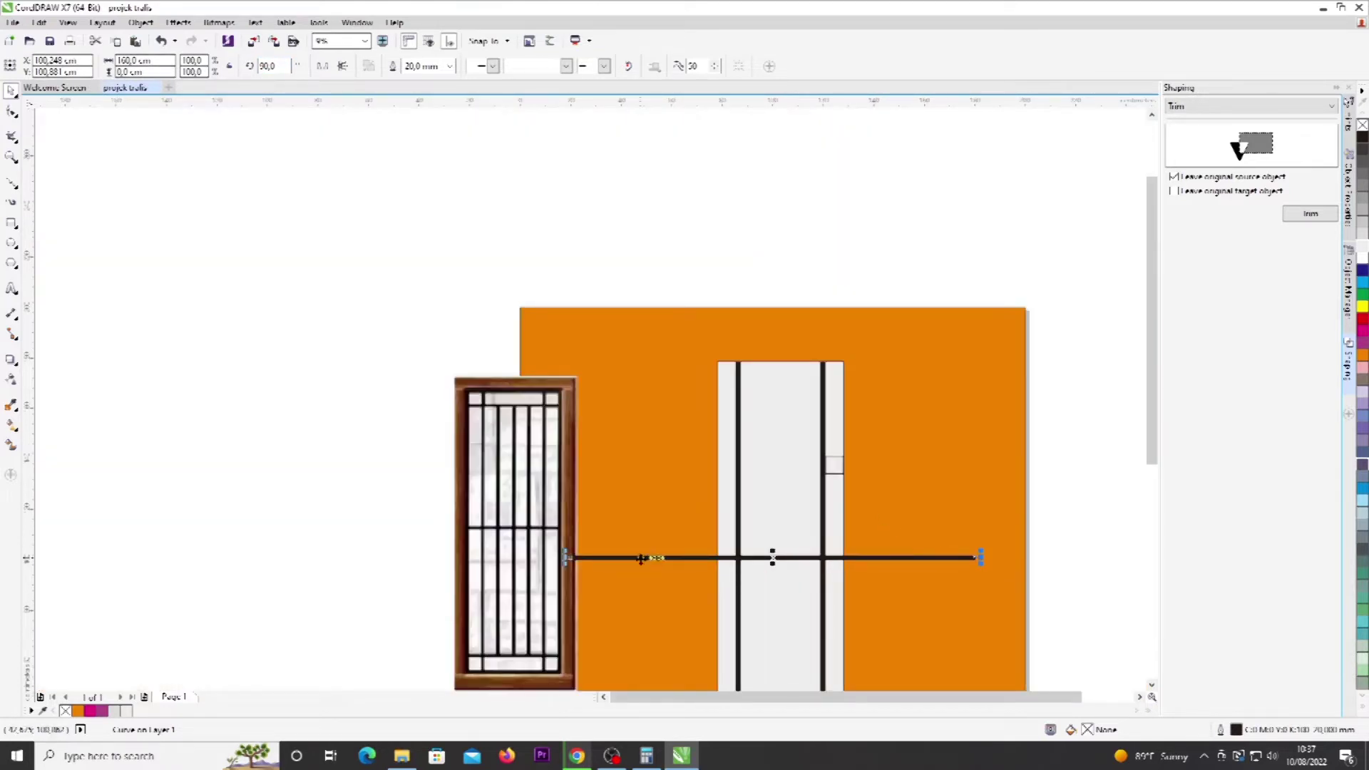
left_click_drag(773, 557, 848, 389)
left_click_drag(1057, 388, 941, 370)
scroll(747, 393, "up", 2)
Step: Move the 7 cm square against the window's top edge, between the two vertical bars
left_click(973, 446)
left_click_drag(936, 541, 913, 348)
scroll(845, 404, "up", 1)
Step: Raise the horizontal bar to touch the underside of the 7 cm square and align its ends with the window's side edges
left_click(900, 327)
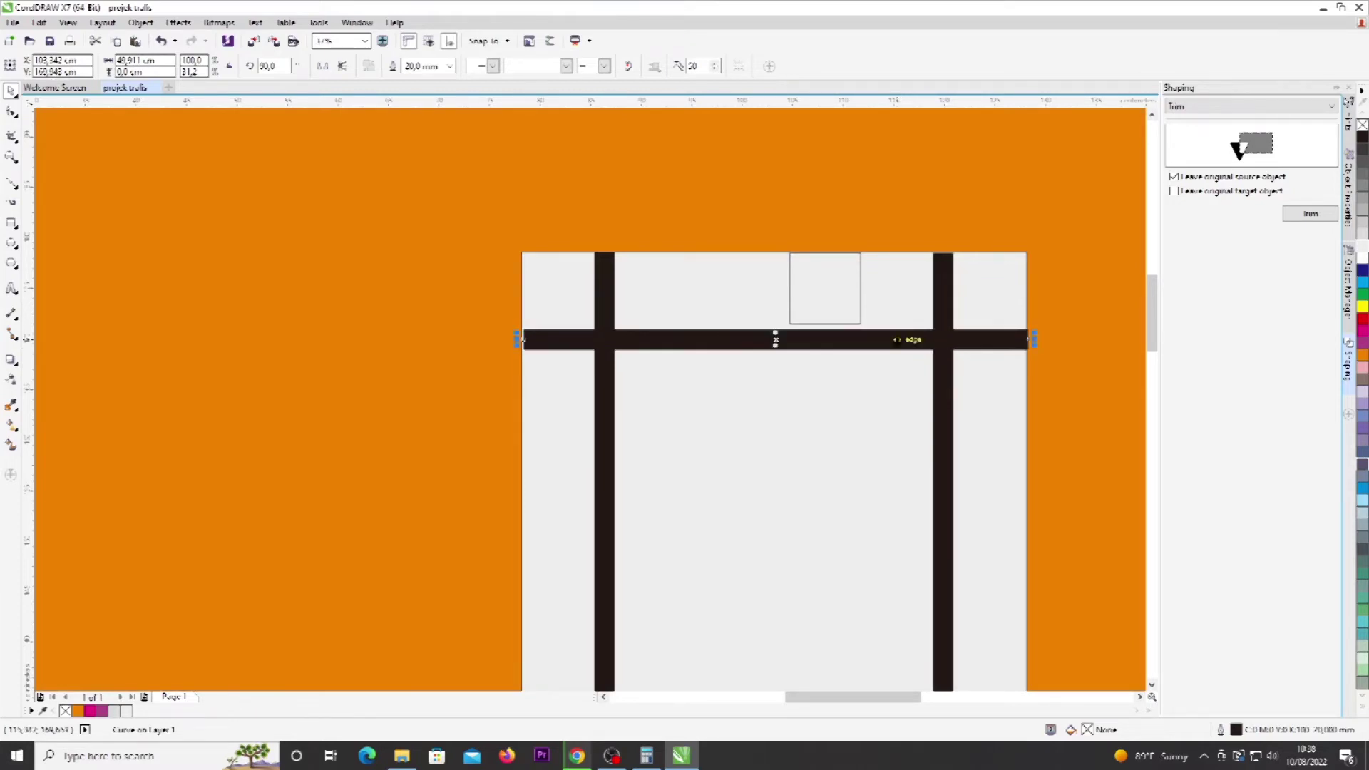
scroll(874, 356, "up", 2)
left_click_drag(883, 328, 878, 320)
key("ctrl+z")
left_click(864, 392)
left_click(865, 326)
left_click_drag(867, 326, 867, 321)
scroll(798, 373, "down", 2)
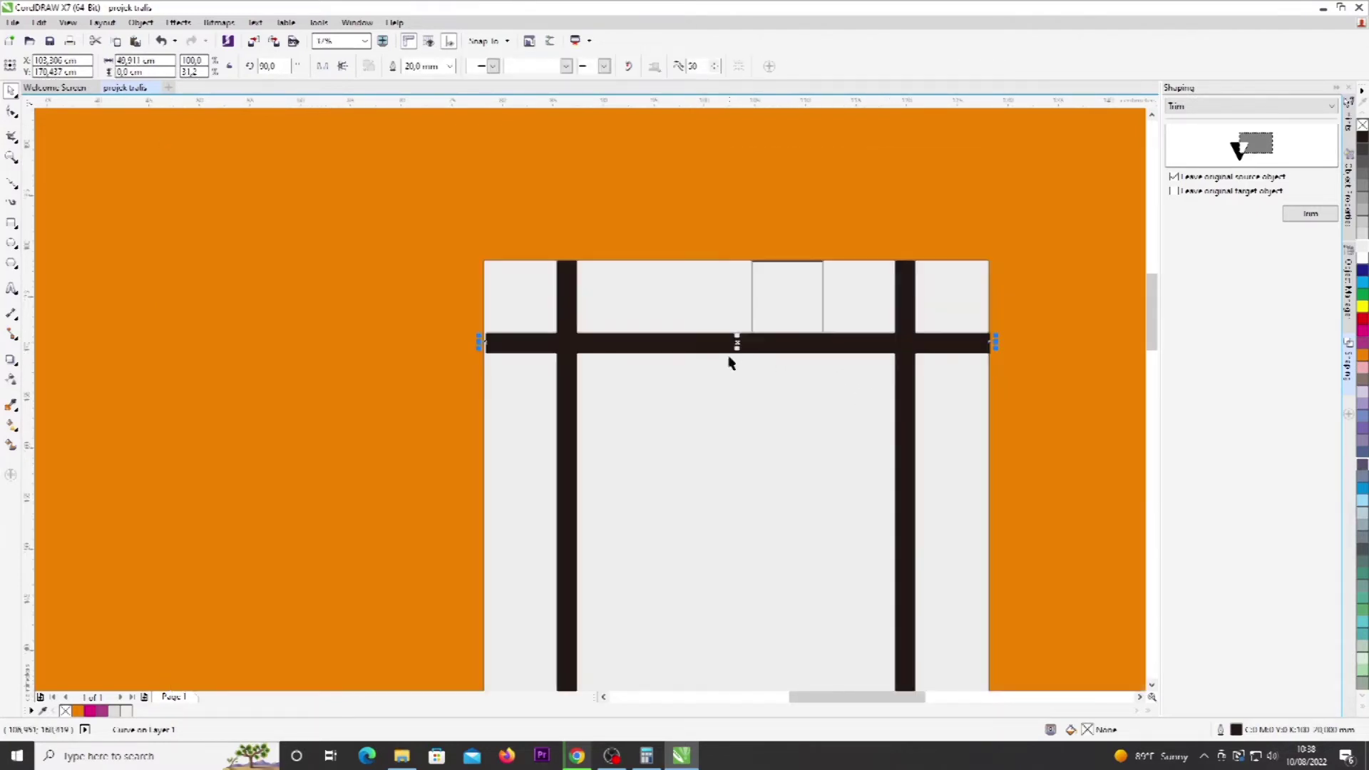
left_click_drag(682, 353, 682, 353)
key("Left")
key("Right")
left_click(1046, 322)
Step: Duplicate the upper horizontal bar and place the copy near the window's bottom edge
scroll(987, 343, "down", 2)
left_click_drag(1153, 313, 1146, 368)
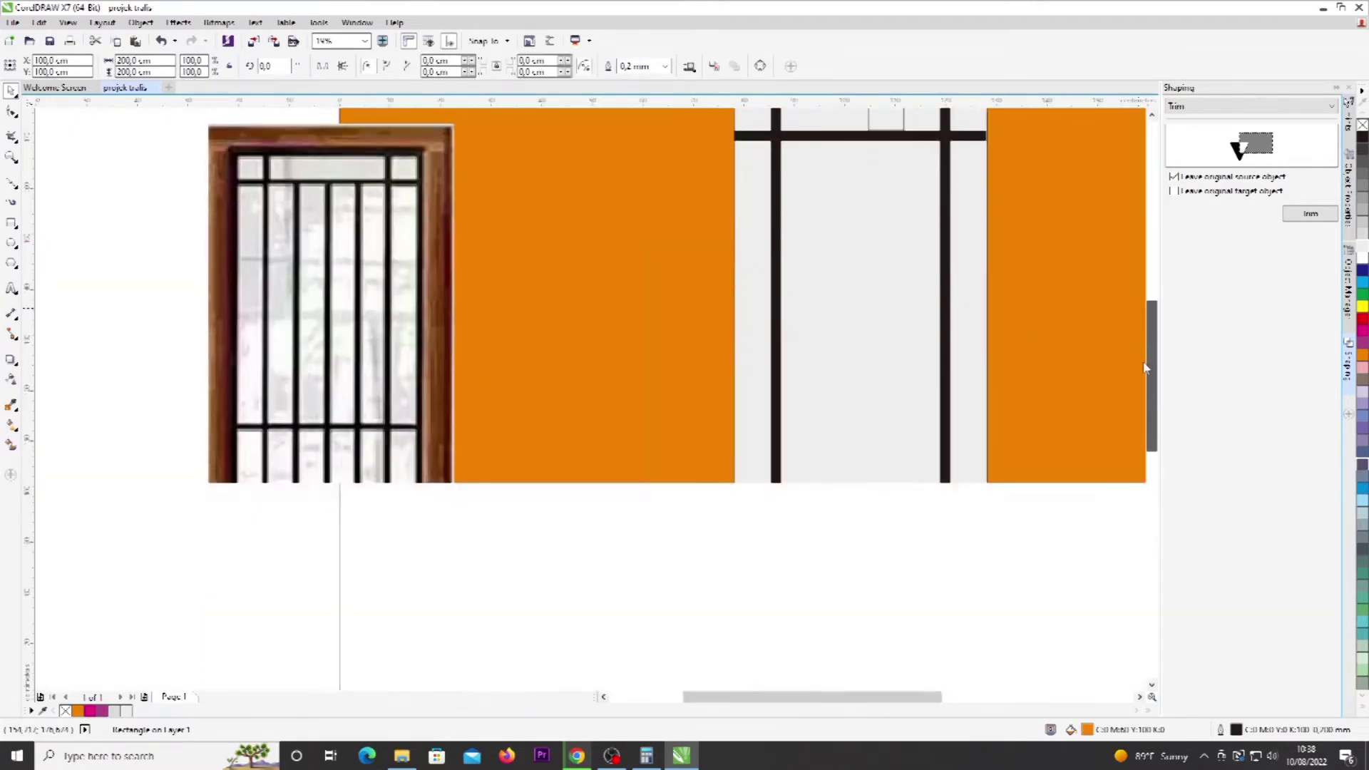
scroll(1038, 356, "down", 1)
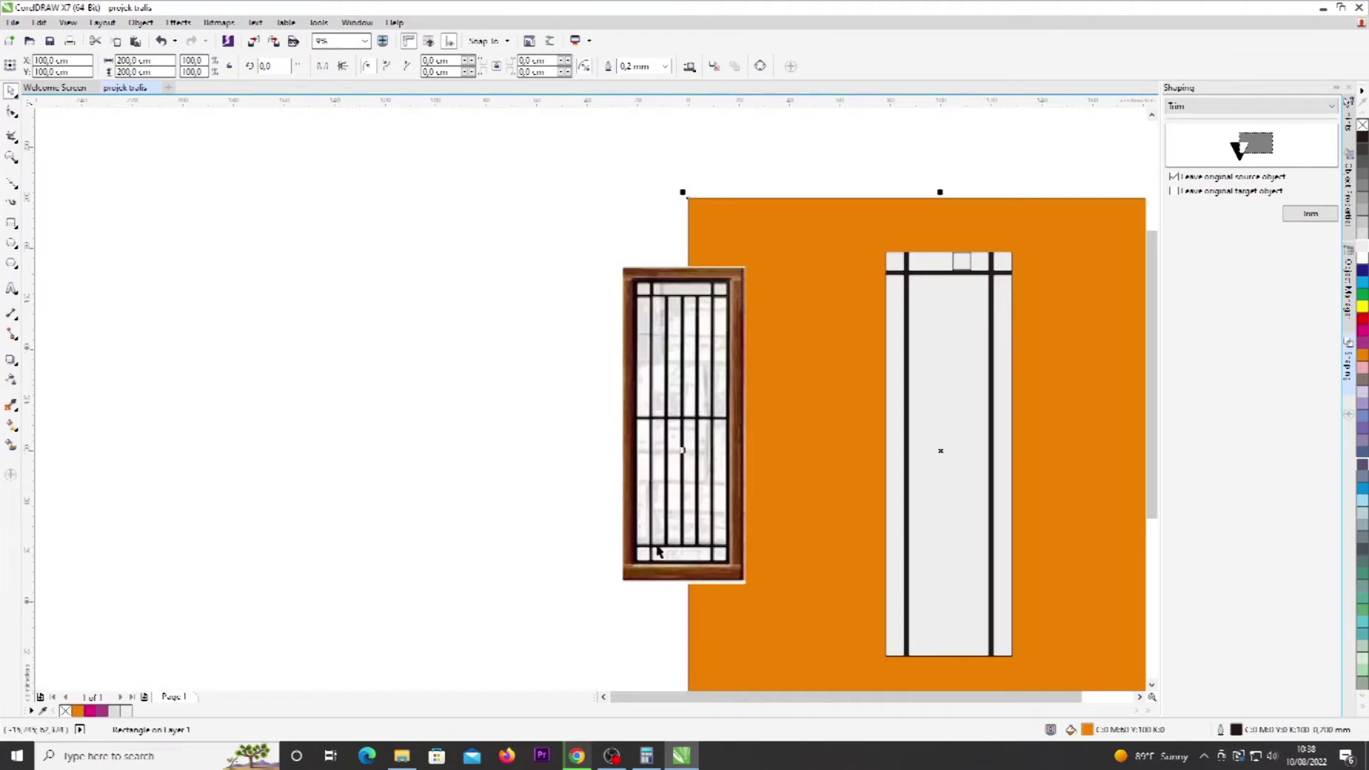
left_click(939, 274)
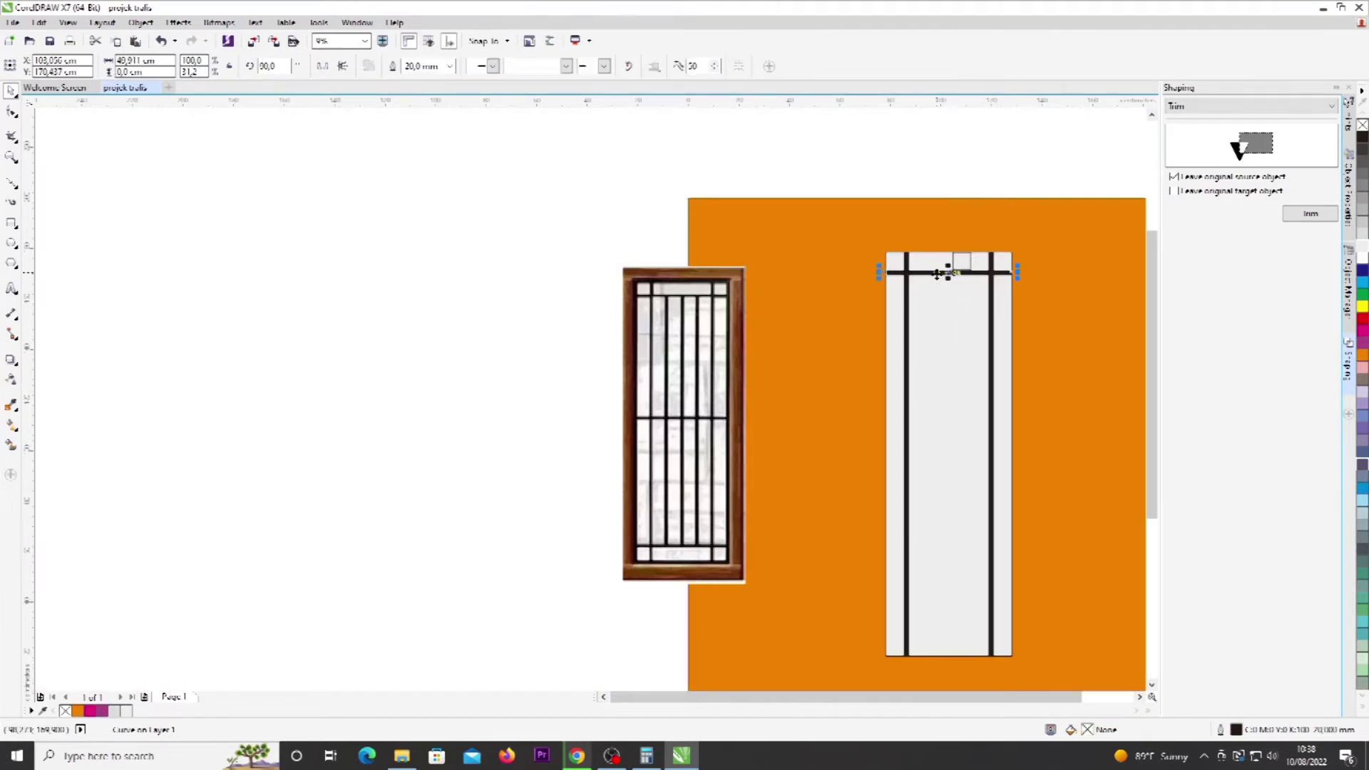
left_click_drag(937, 274, 927, 651)
Step: Align the lower horizontal bar with the window's sides and set the 7 cm square on the window's bottom edge
scroll(957, 654, "up", 2)
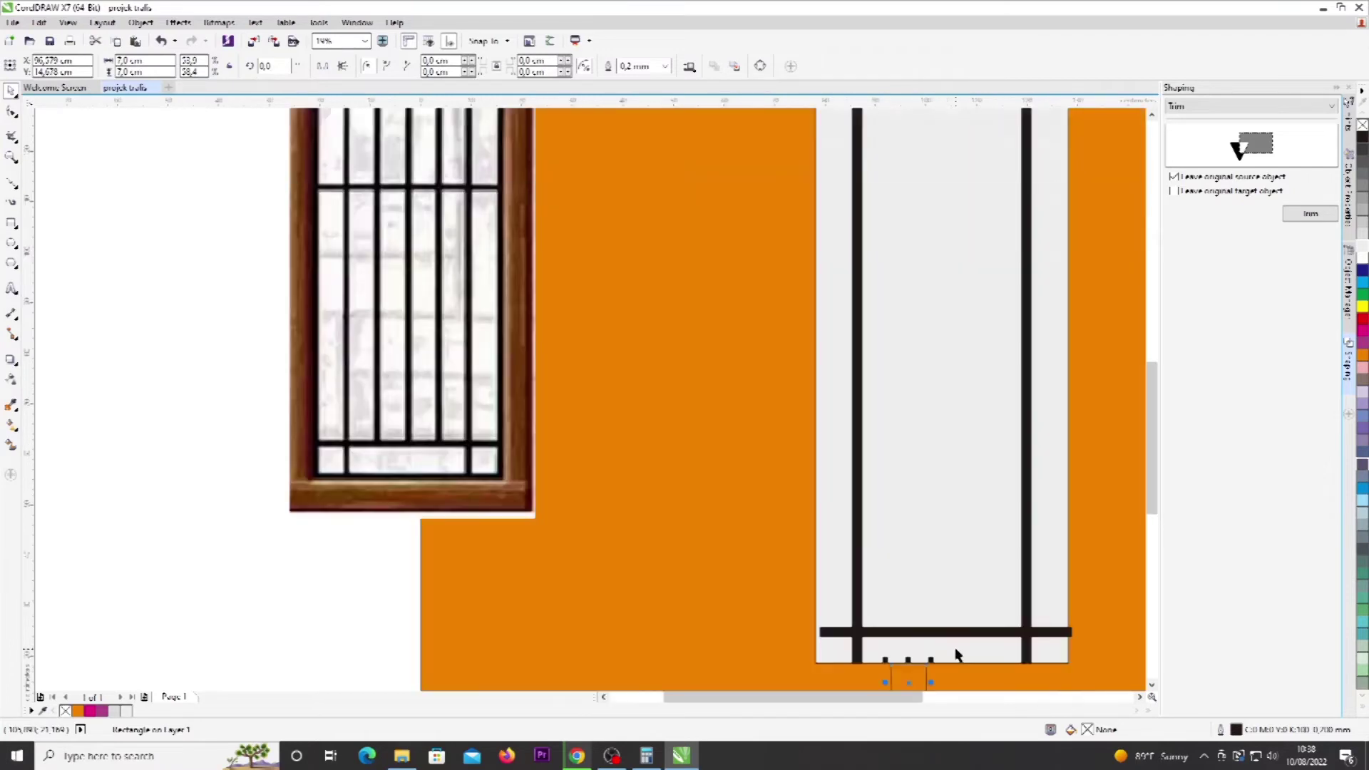
left_click_drag(1153, 524, 1153, 560)
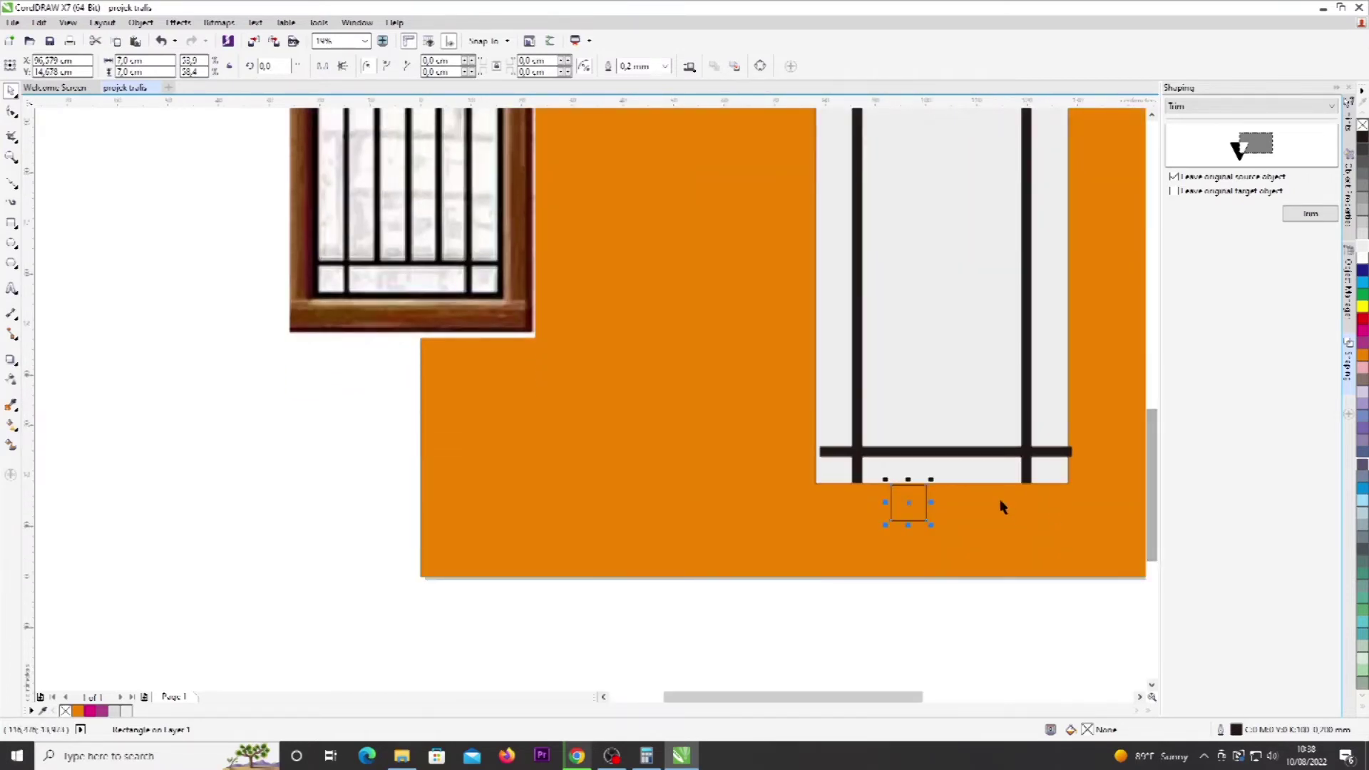
scroll(953, 501, "up", 2)
left_click(932, 408)
left_click_drag(888, 514, 941, 439)
Step: Raise the lower horizontal bar until it touches the upper side of the 7 cm square
left_click(1010, 413)
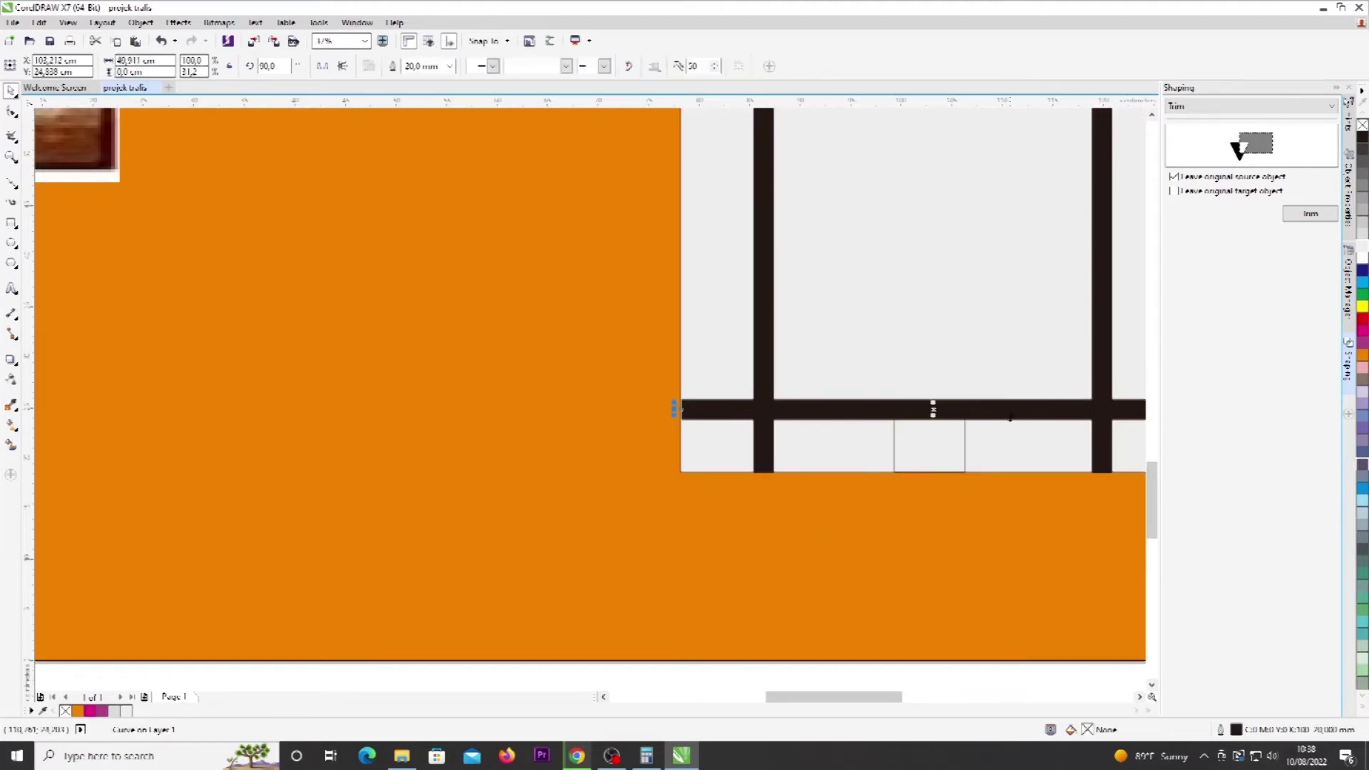
left_click_drag(1015, 396, 1004, 392)
left_click(960, 354)
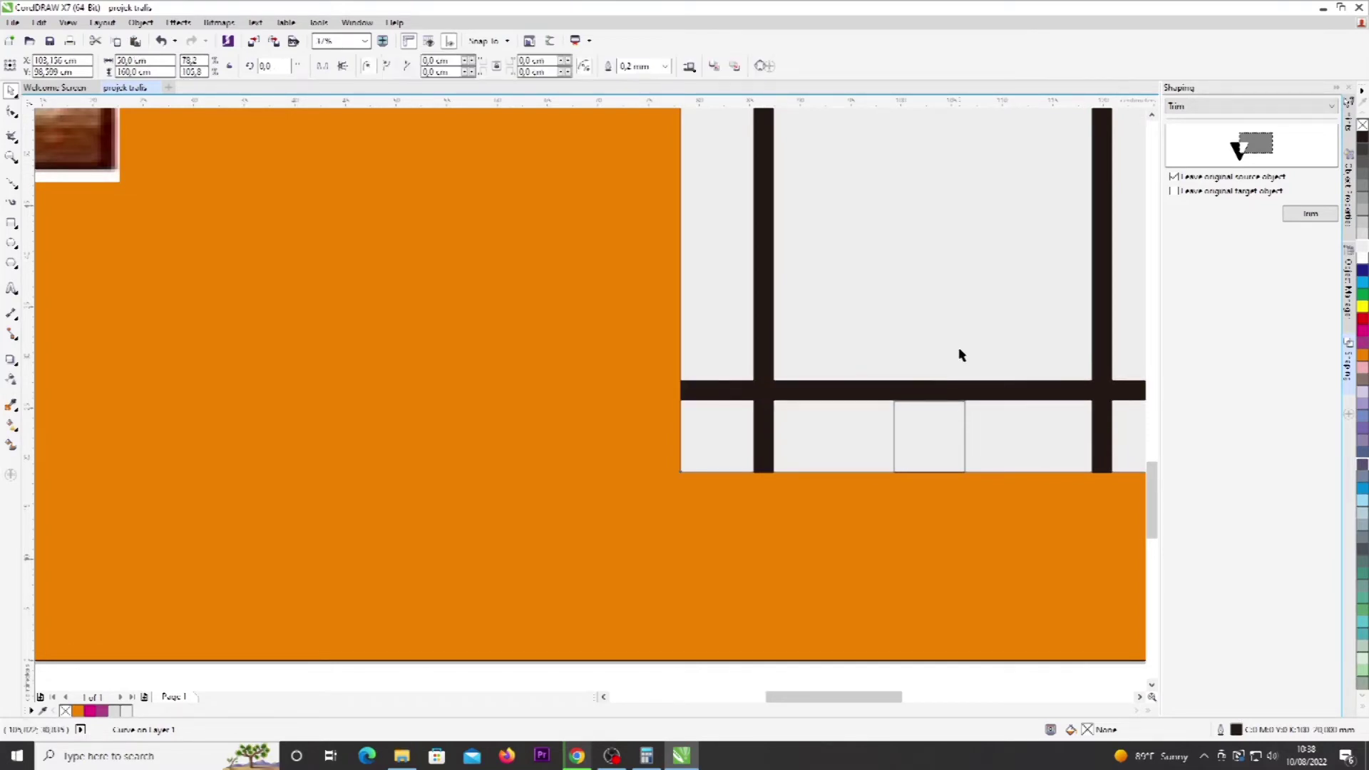
Step: Duplicate the lower horizontal bar about 77 cm higher, near the window's mid-height, and align its ends with the window's sides
scroll(964, 357, "down", 2)
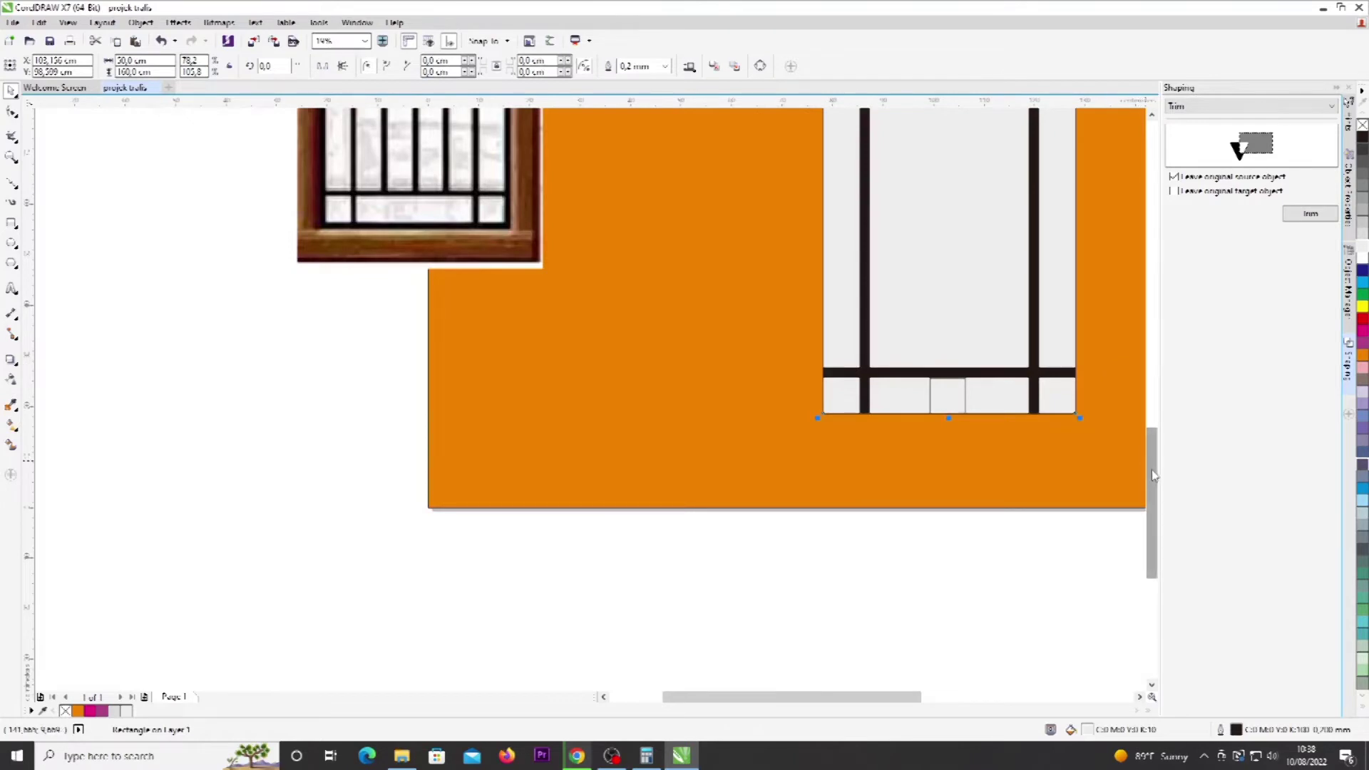
left_click_drag(1152, 475, 1155, 438)
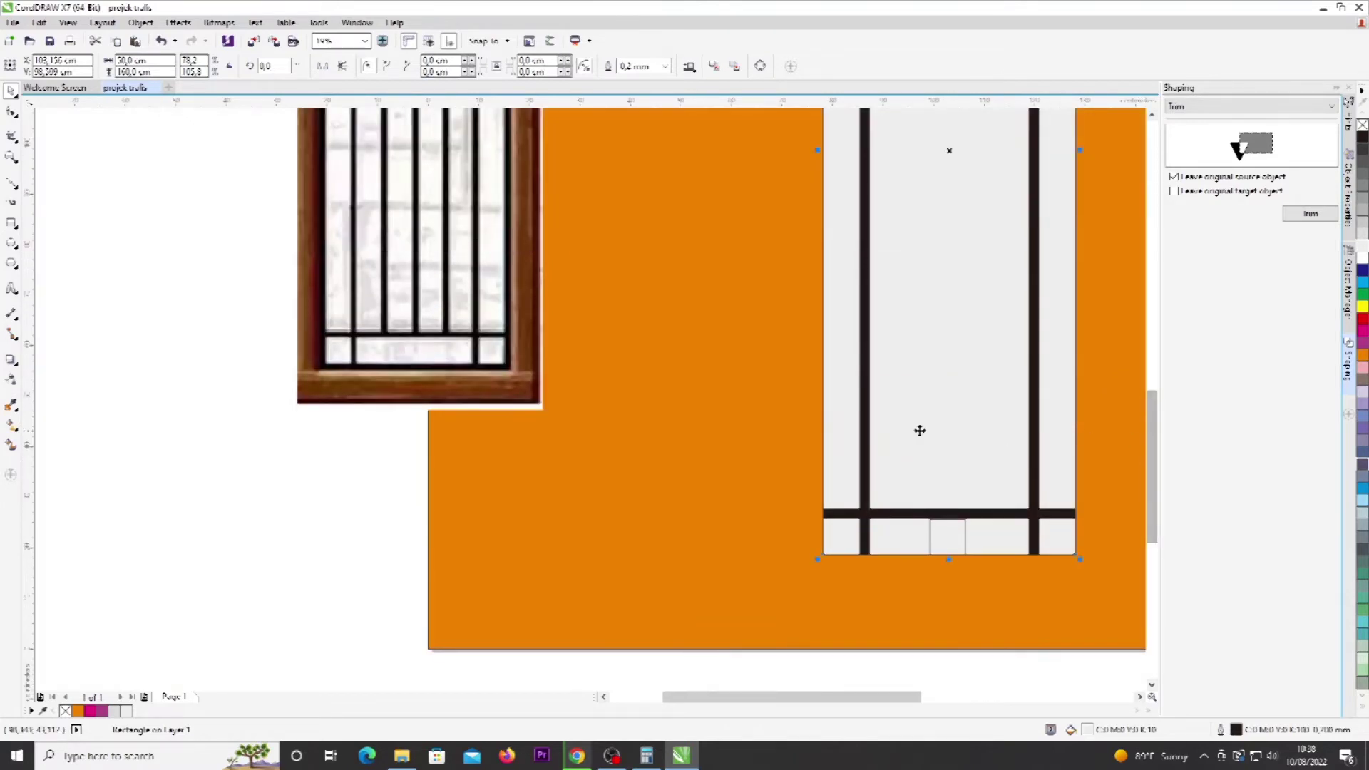
scroll(920, 428, "down", 2)
scroll(920, 428, "up", 2)
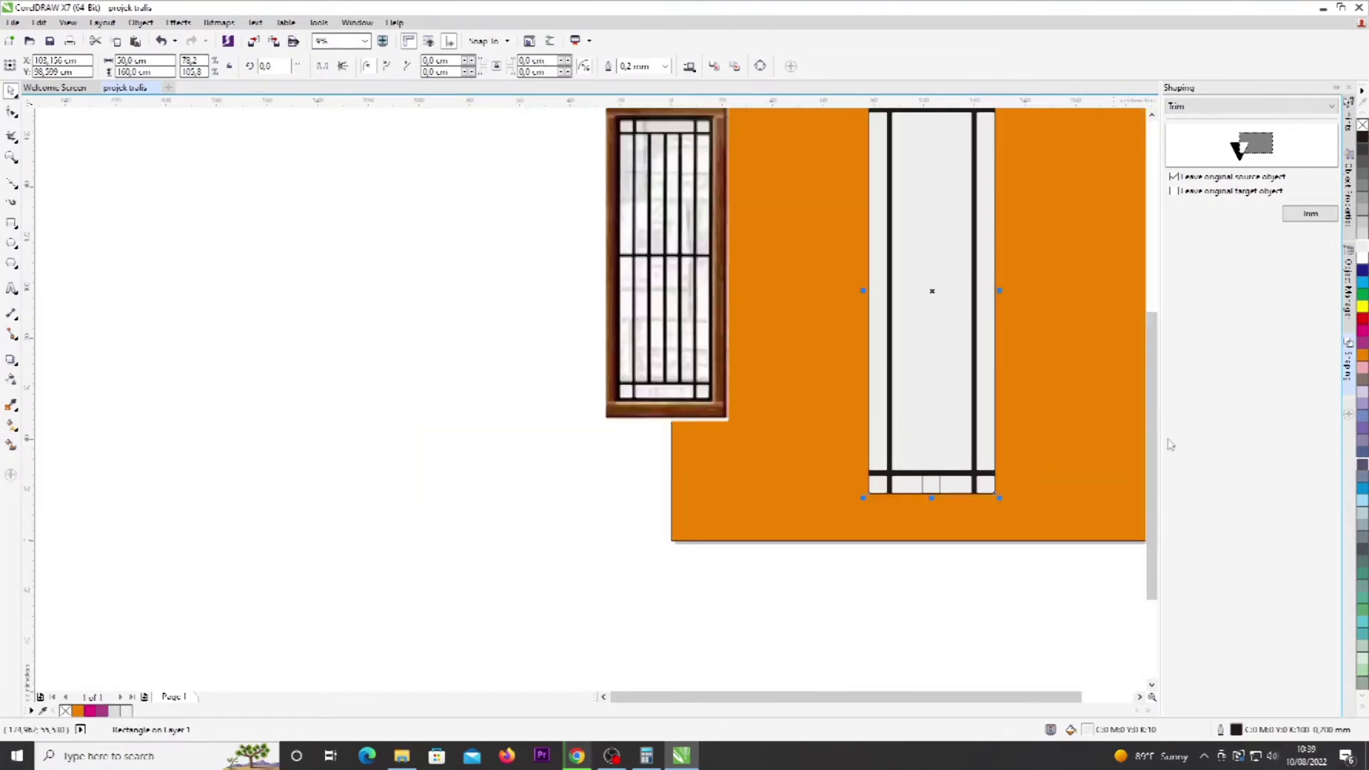
left_click_drag(1154, 458, 1155, 413)
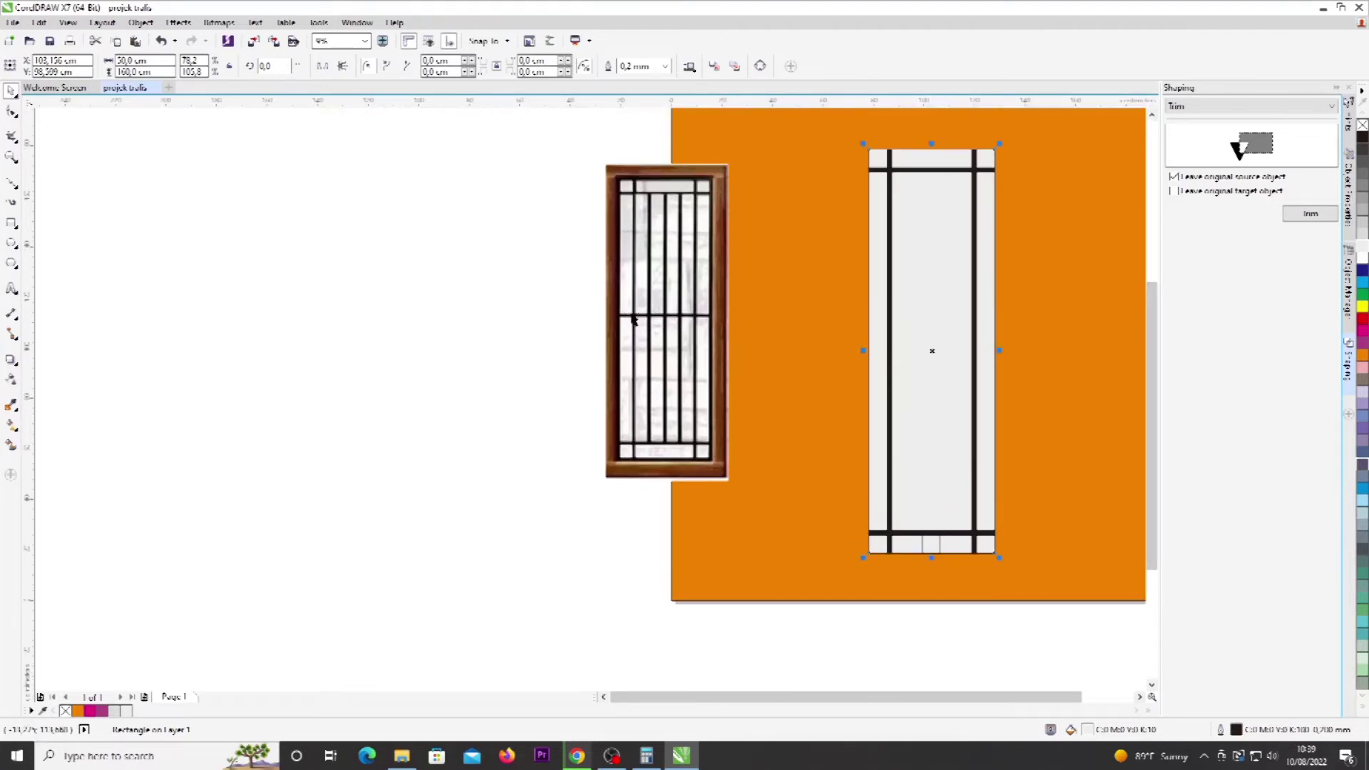
left_click(900, 535)
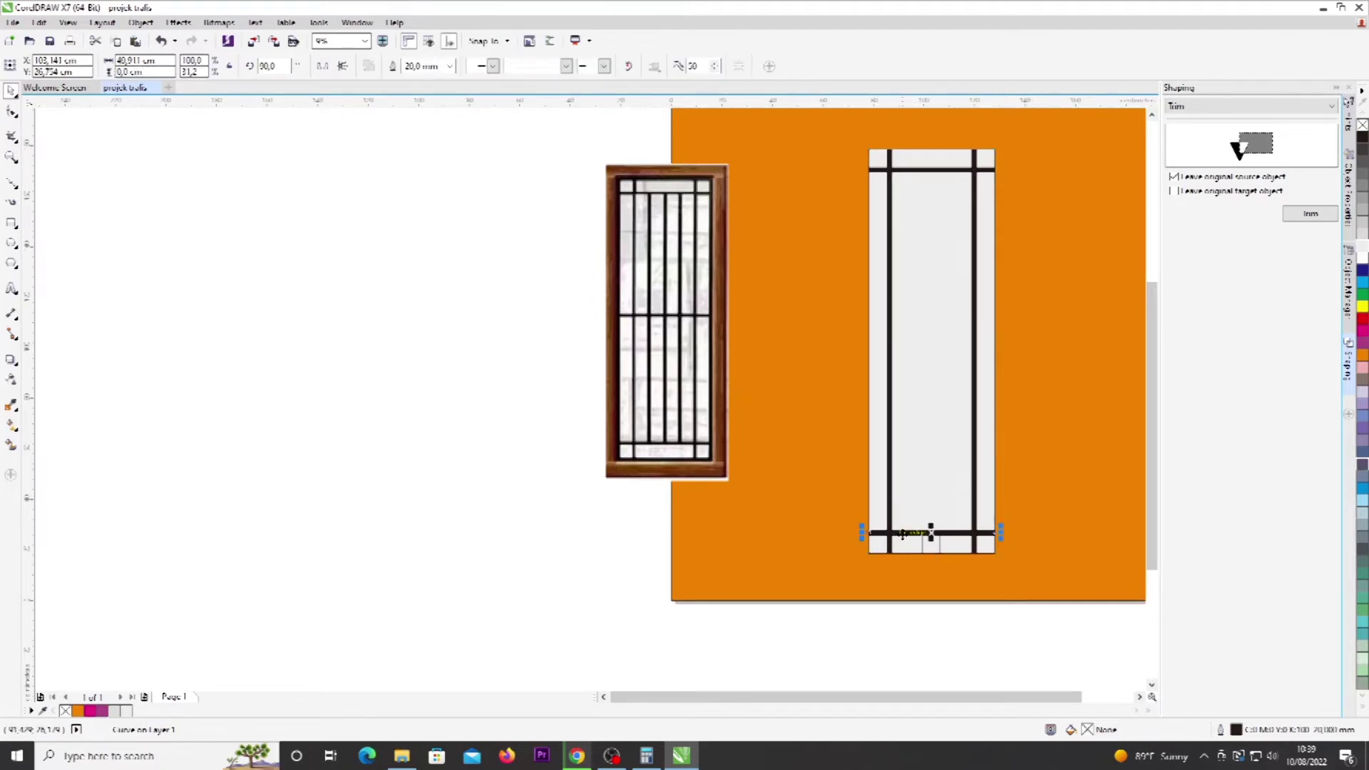
left_click_drag(904, 536, 939, 338)
left_click(1073, 361)
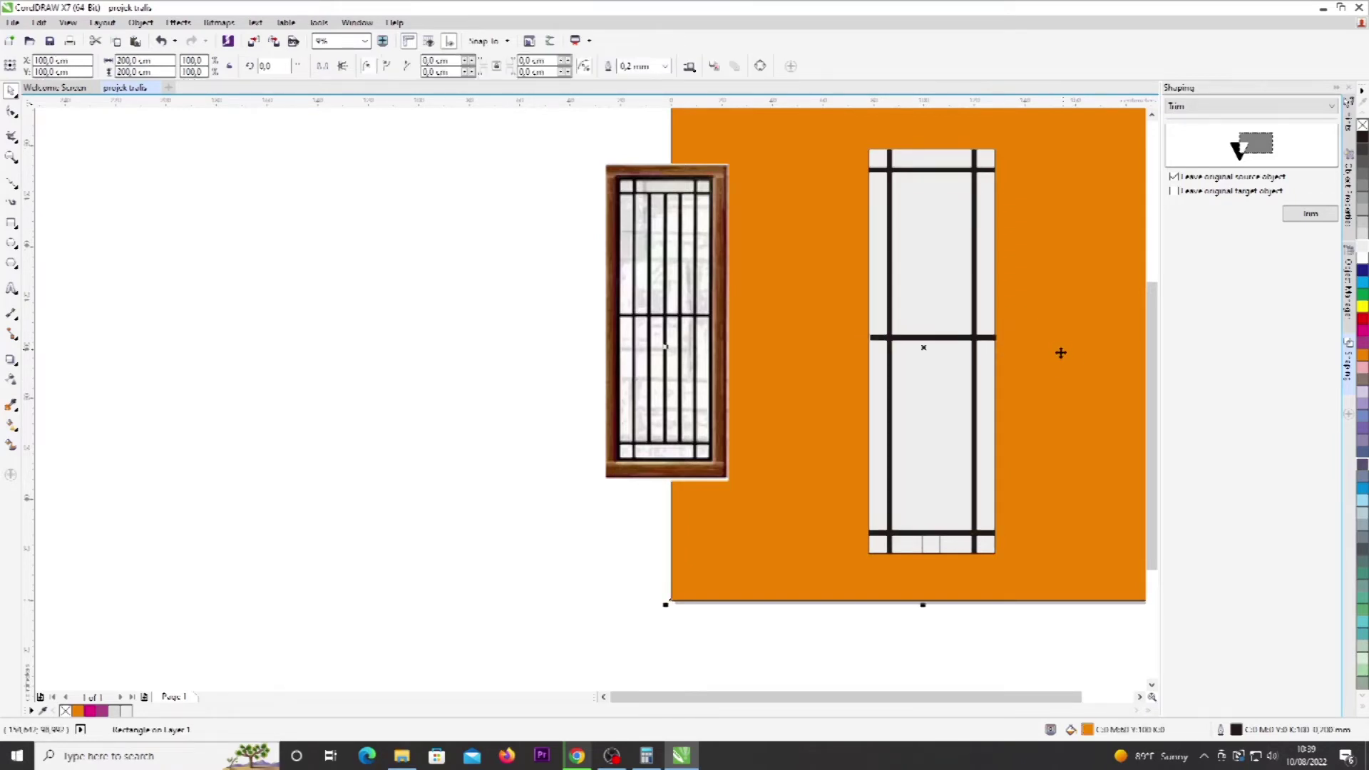
scroll(892, 345, "up", 2)
left_click(903, 338)
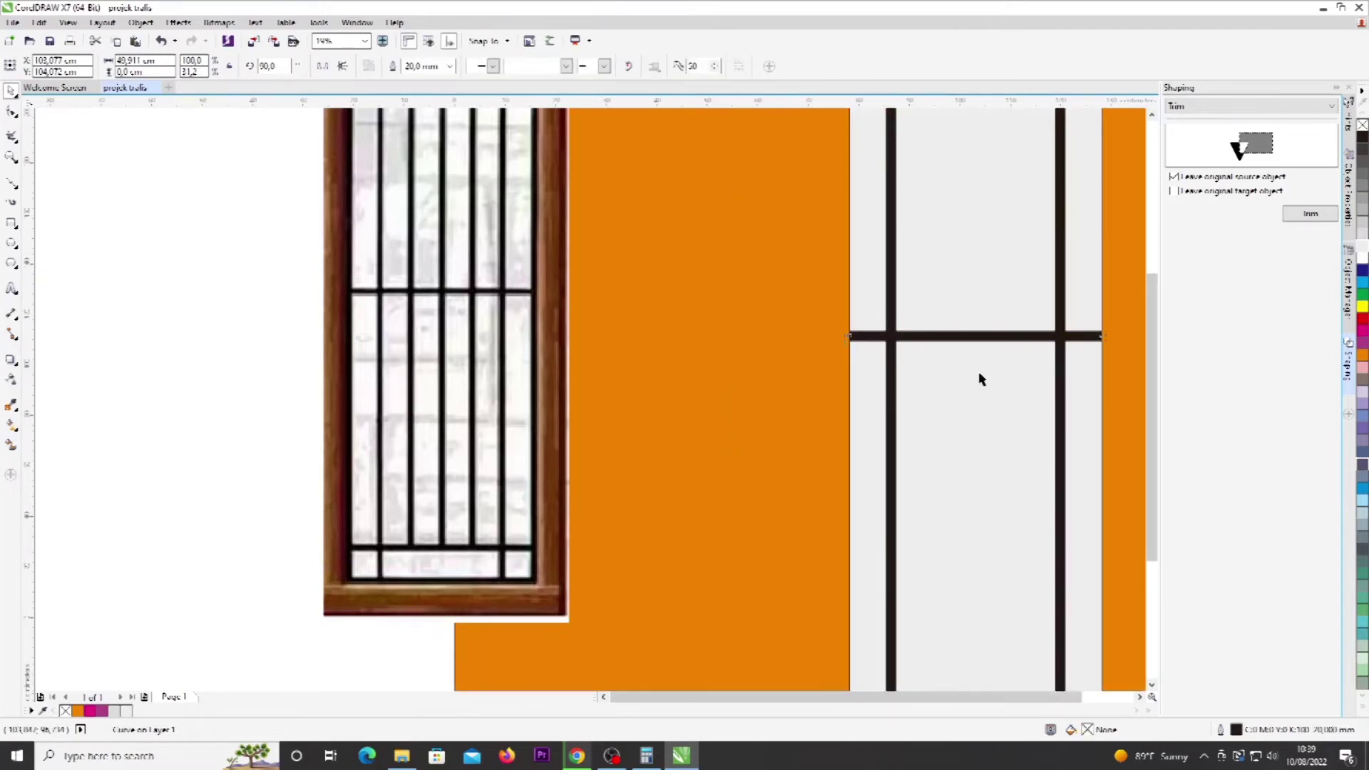
scroll(977, 376, "down", 2)
left_click(1112, 360)
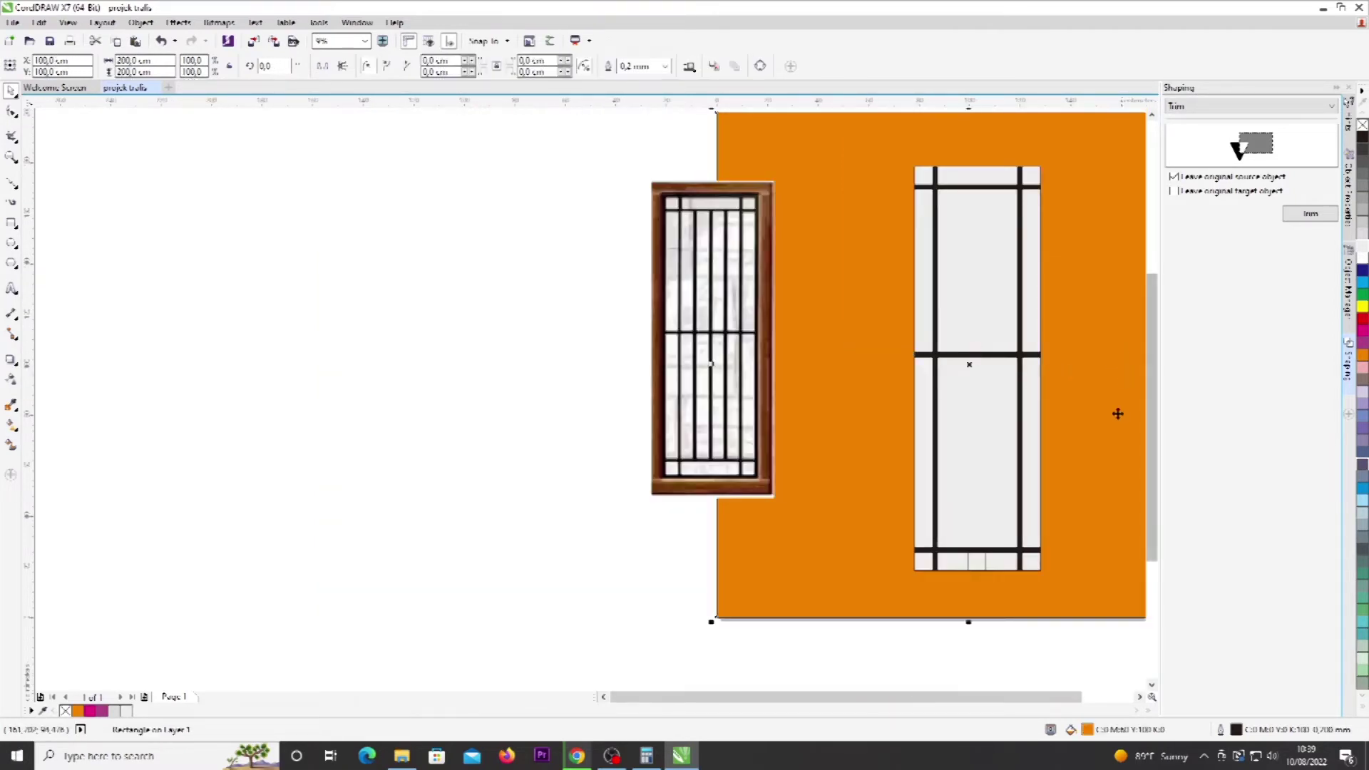
Step: Duplicate the right vertical bar beside the left one and shorten the copy to about 143 cm, spanning the upper and lower horizontal bars
left_click(997, 663)
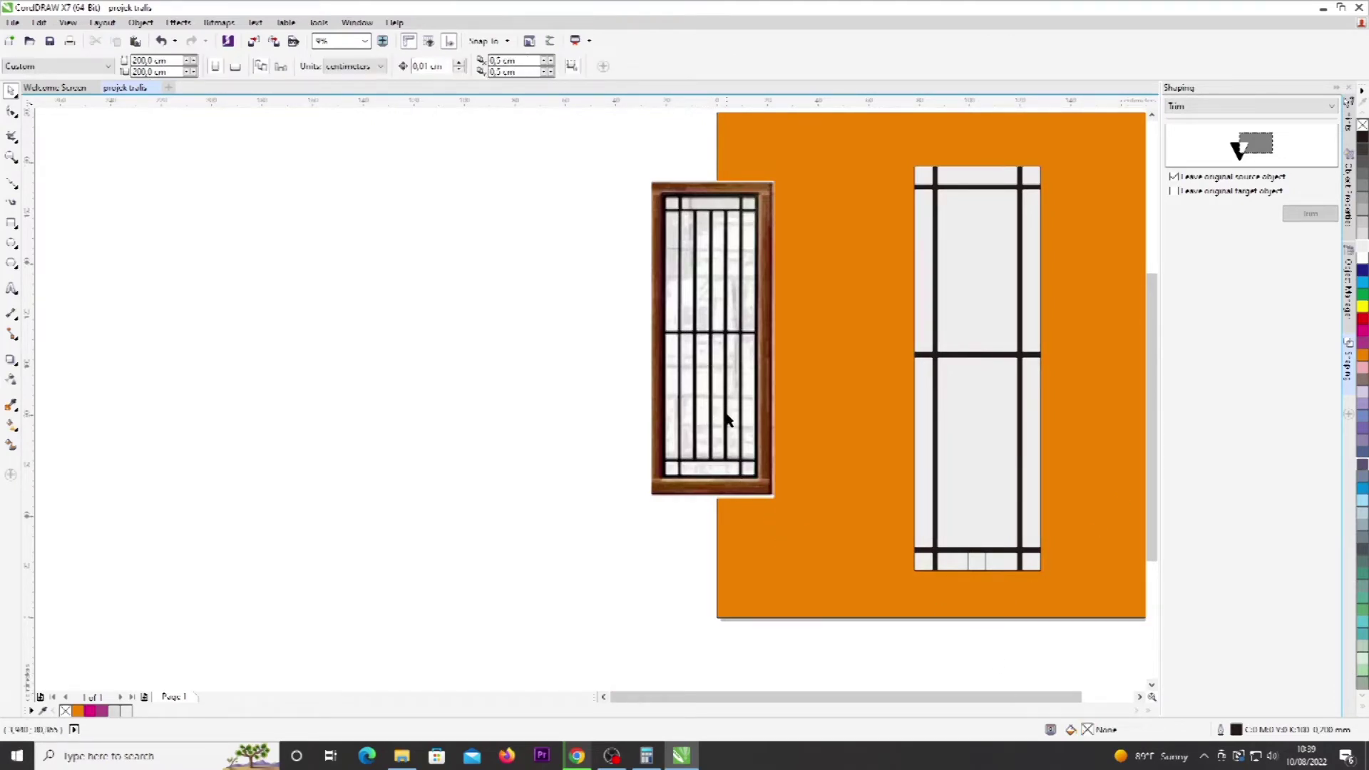
left_click(1022, 438)
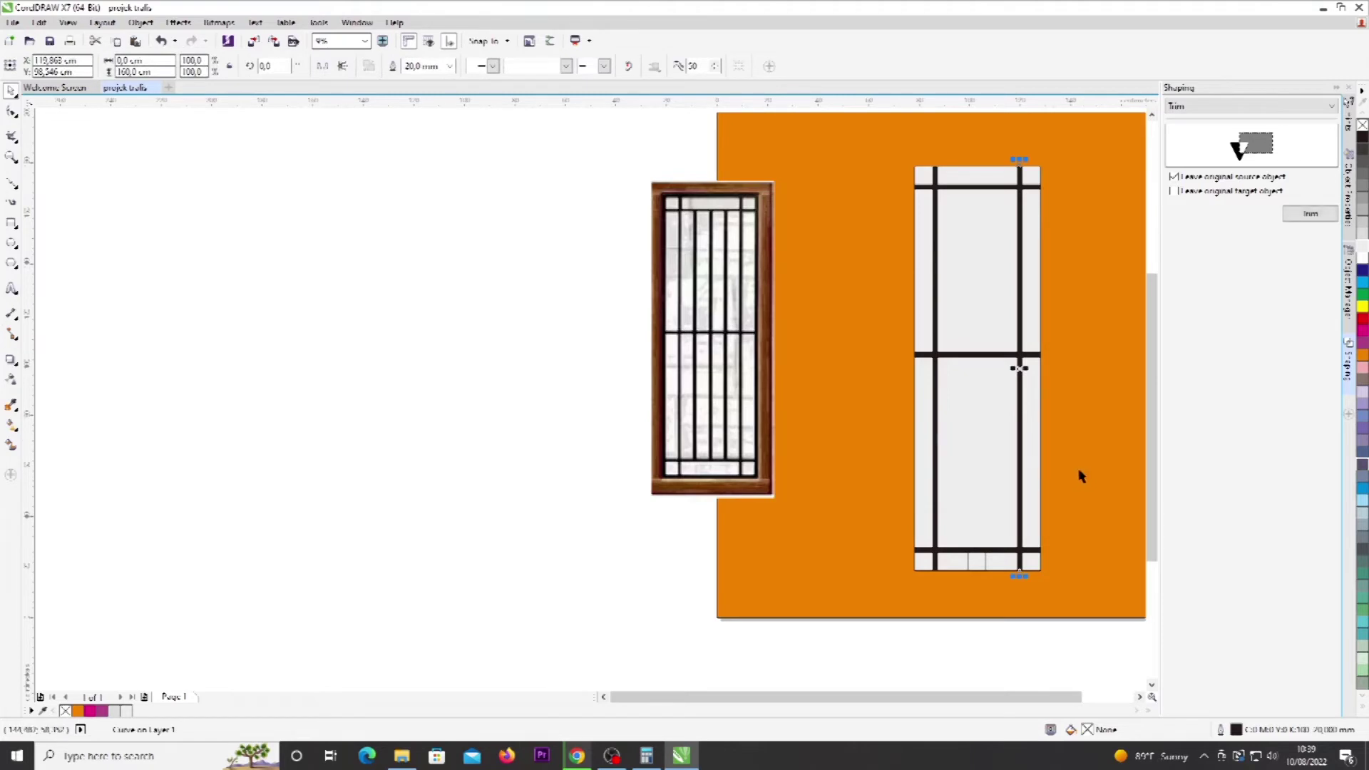
left_click_drag(1022, 504, 957, 534)
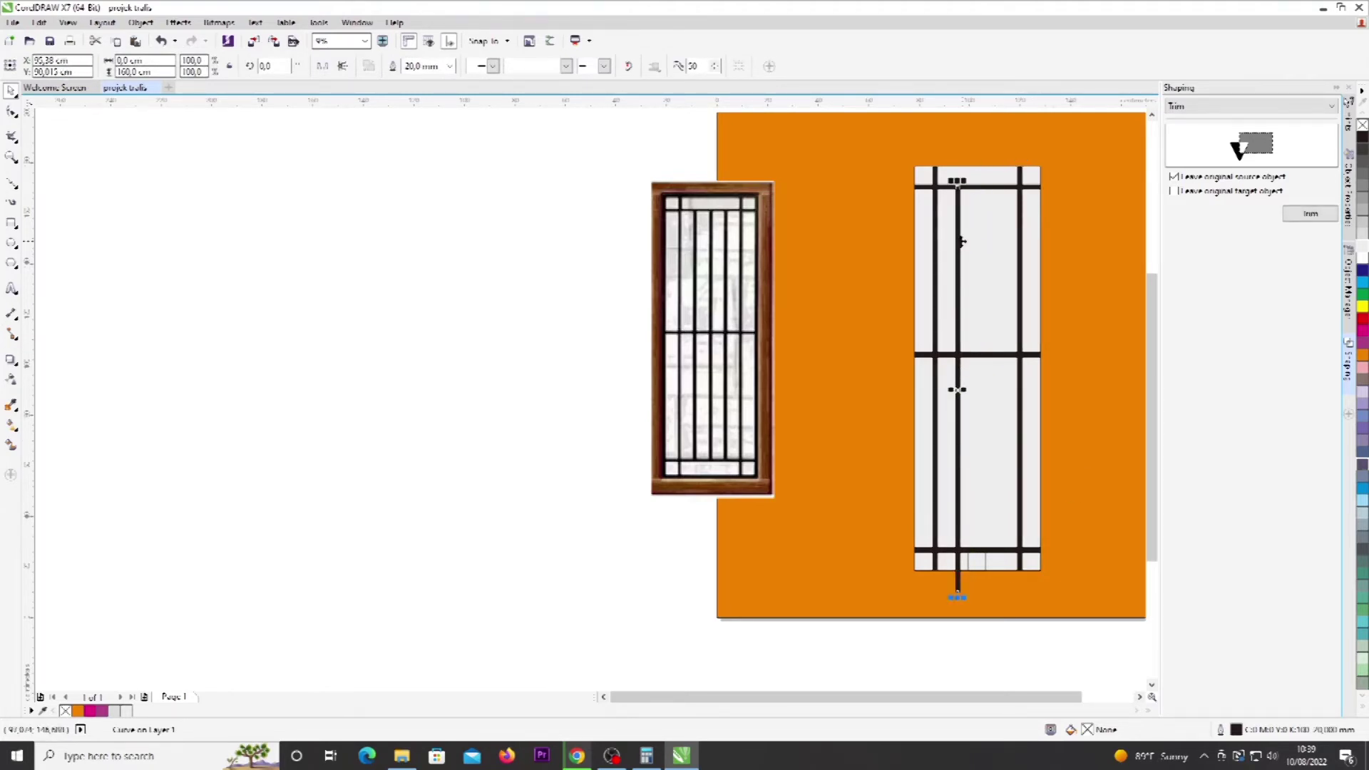
left_click_drag(957, 597, 958, 550)
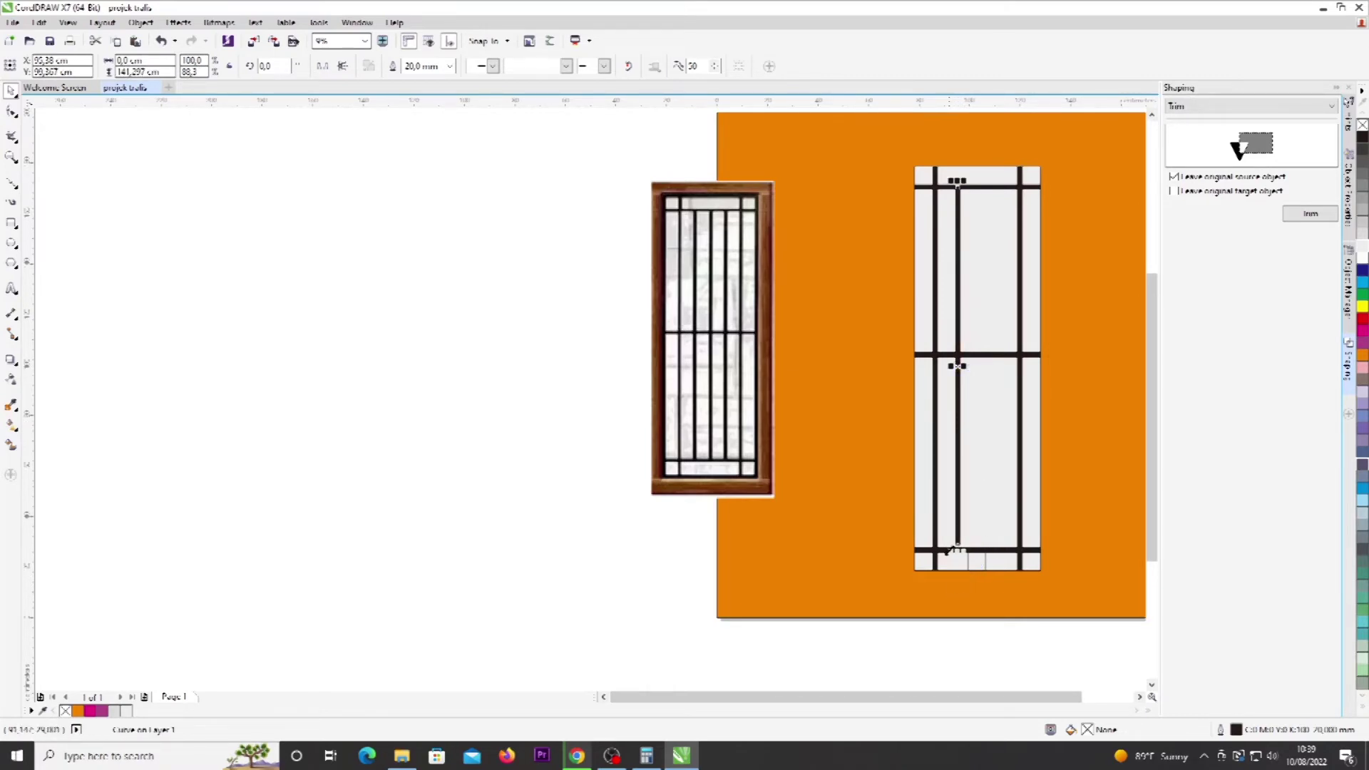
scroll(963, 542, "up", 2)
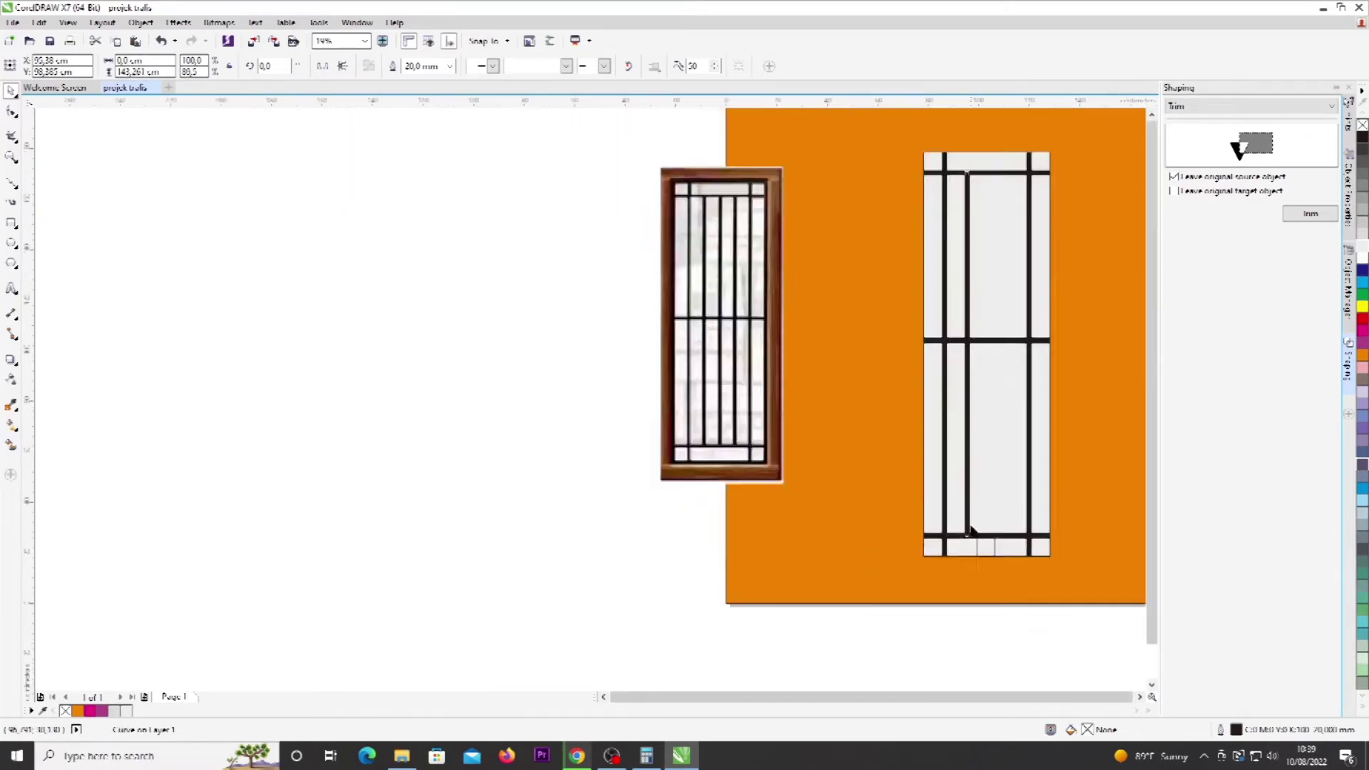
Step: Move the shortened vertical bar to the window's horizontal centre
scroll(963, 535, "down", 3)
scroll(974, 422, "up", 2)
left_click_drag(964, 462, 983, 462)
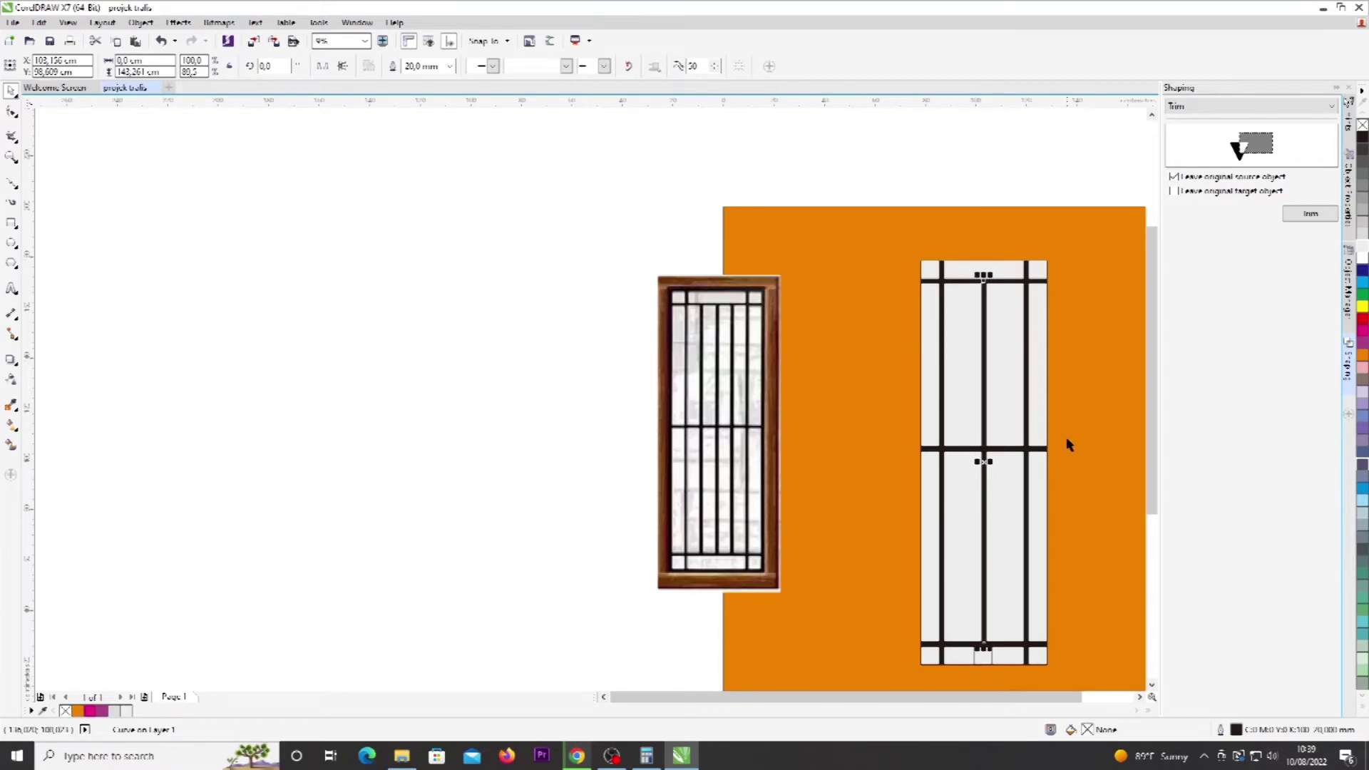
Step: Duplicate the central vertical bar and place the copy about 8 cm to its right
left_click(1083, 430)
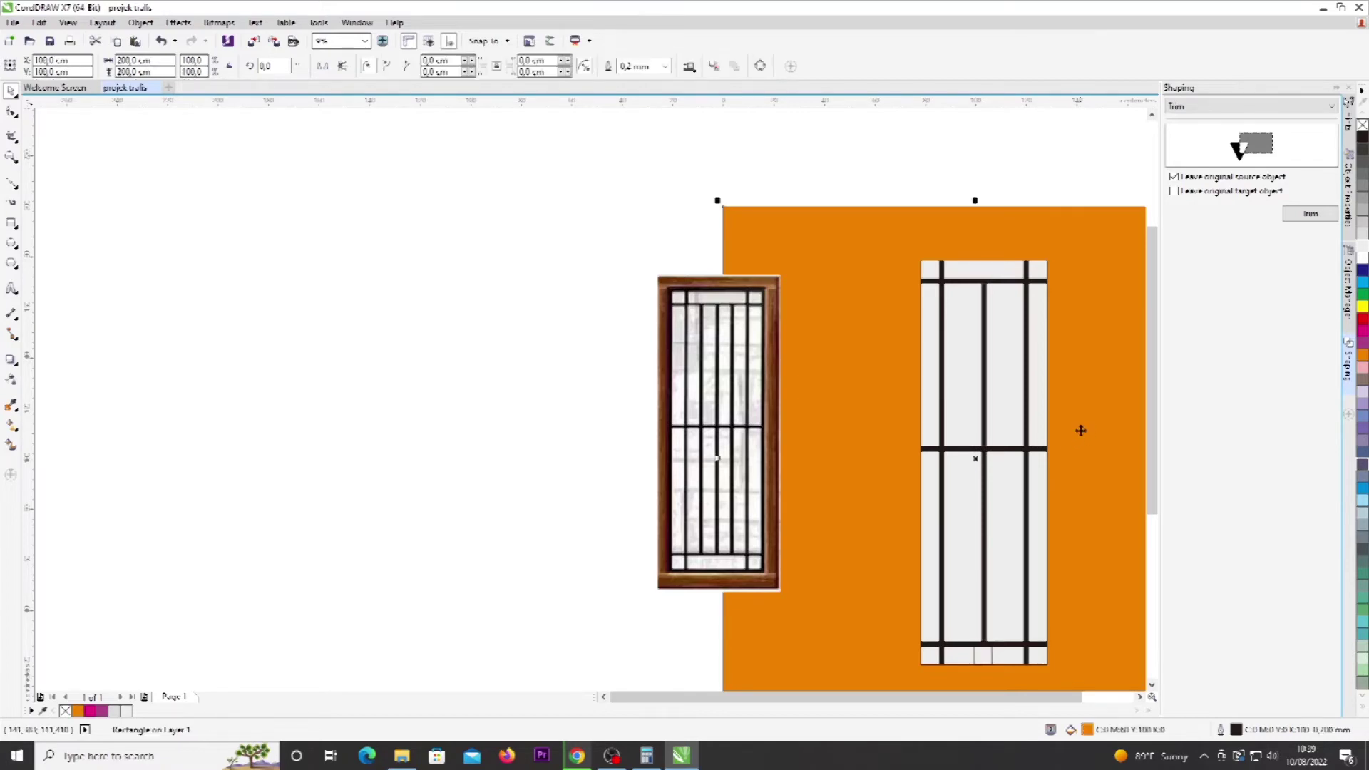
left_click(987, 386)
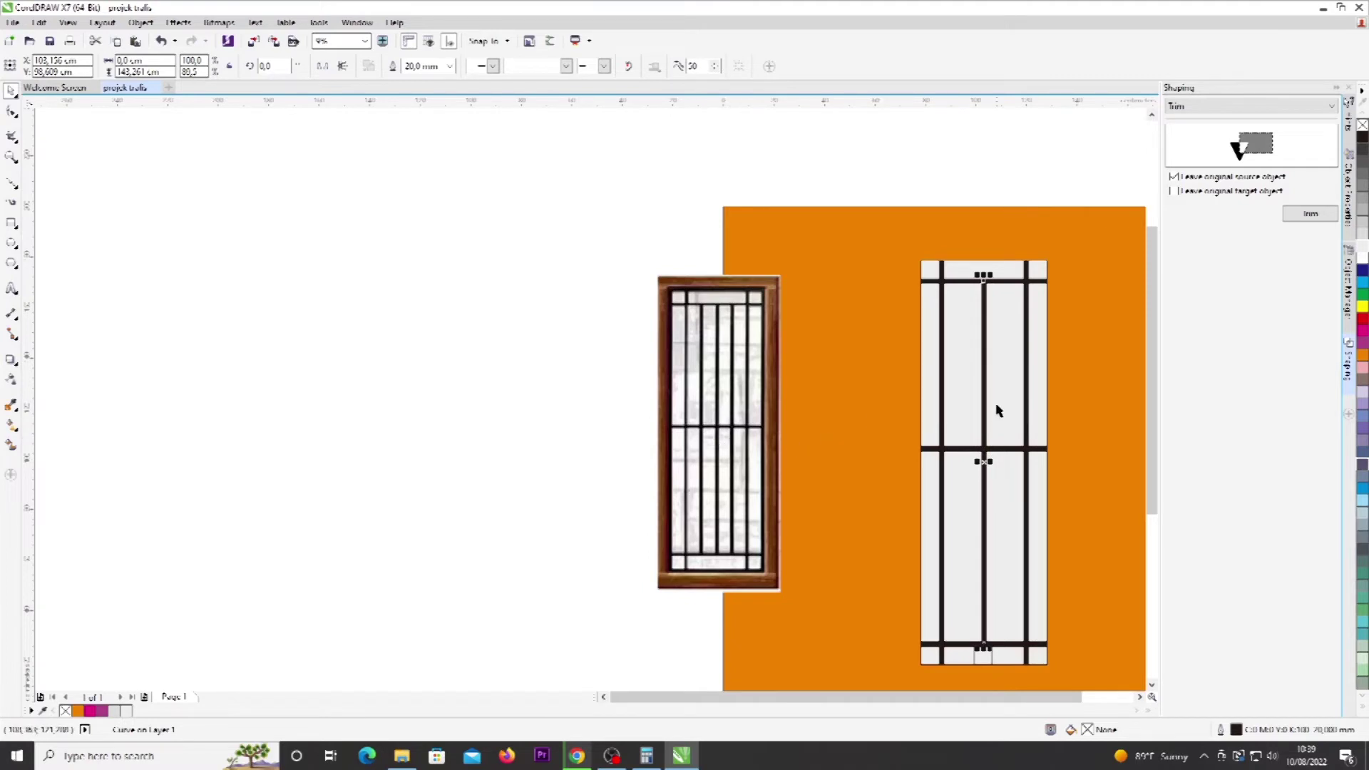
mouse_move(986, 411)
left_mouse_down()
mouse_move(985, 426)
mouse_move(1004, 426)
left_mouse_up()
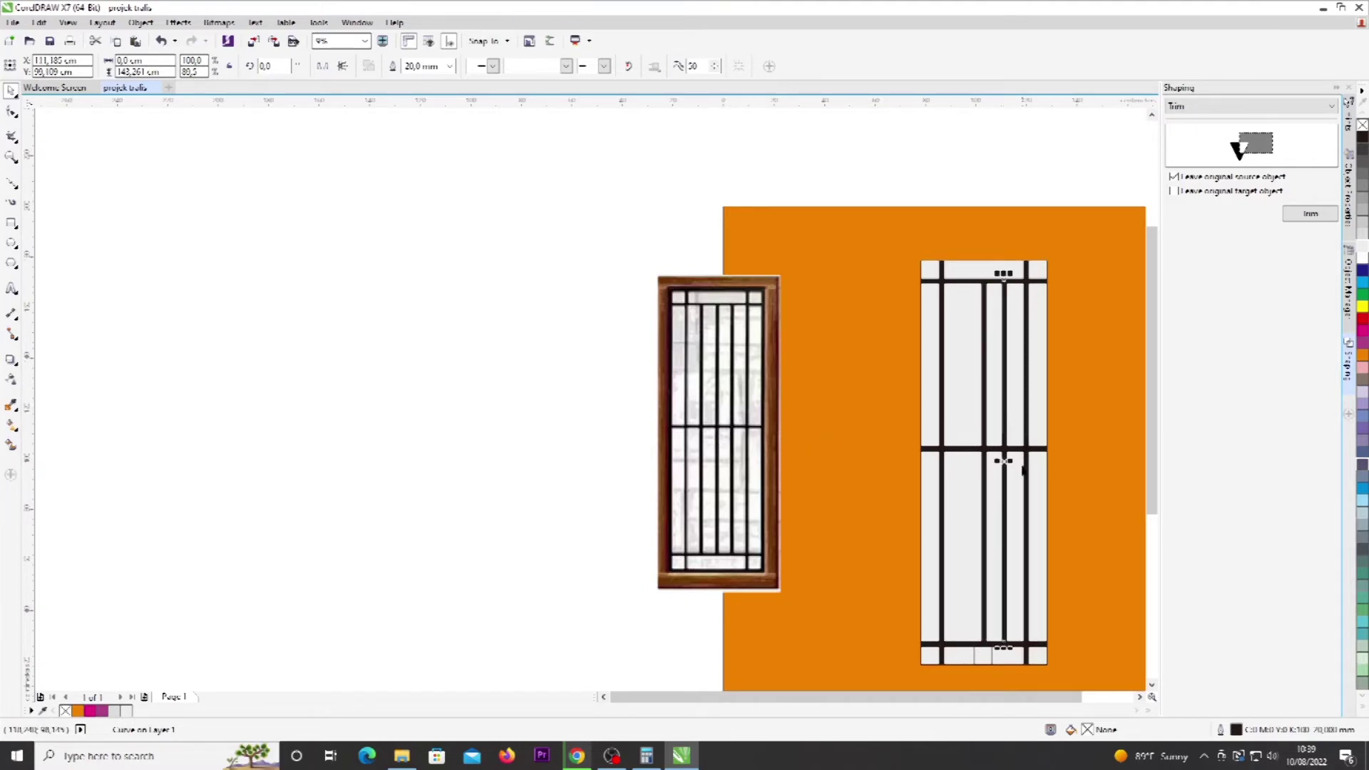
Step: Duplicate the inner vertical bar and place the copy about 8 cm left of the window's centre bar
left_click_drag(1009, 474, 964, 463)
left_click(1076, 421)
scroll(1085, 444, "down", 1)
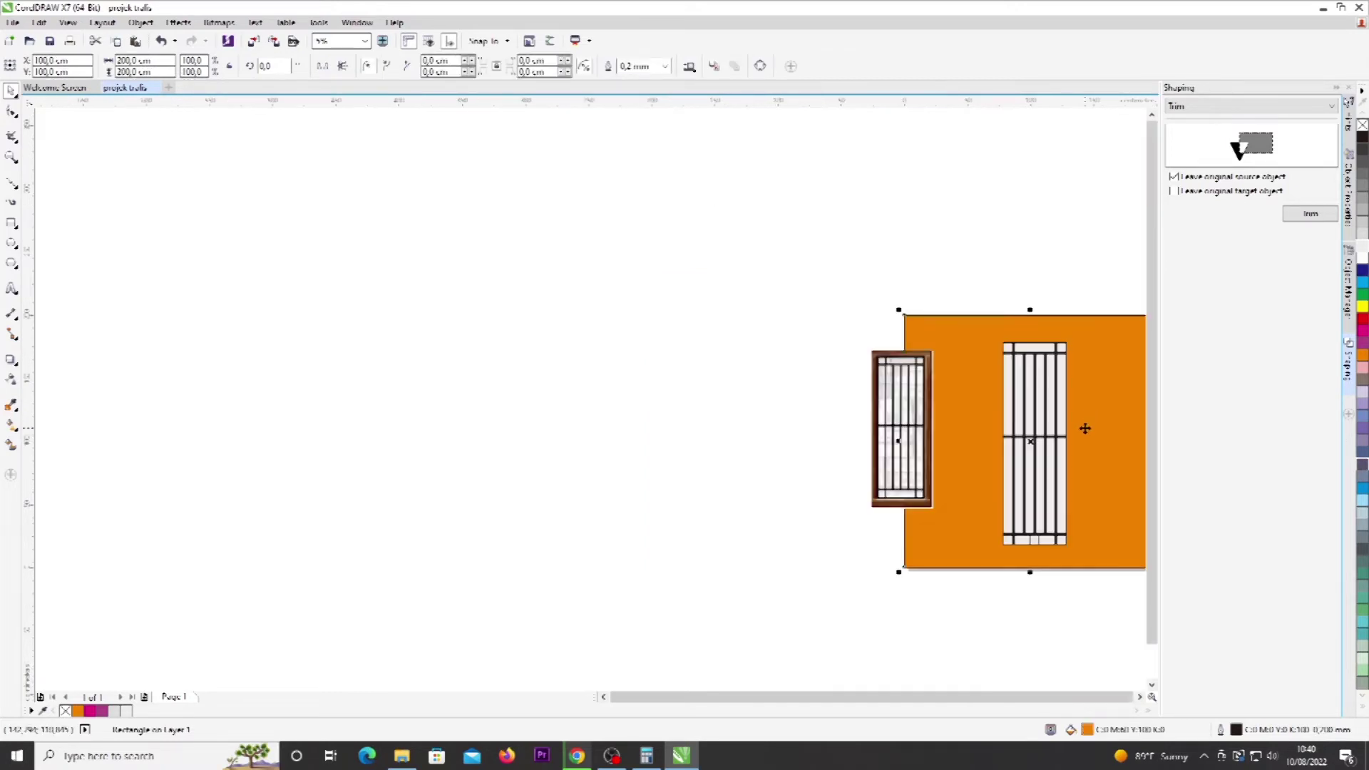
scroll(1092, 473, "up", 1)
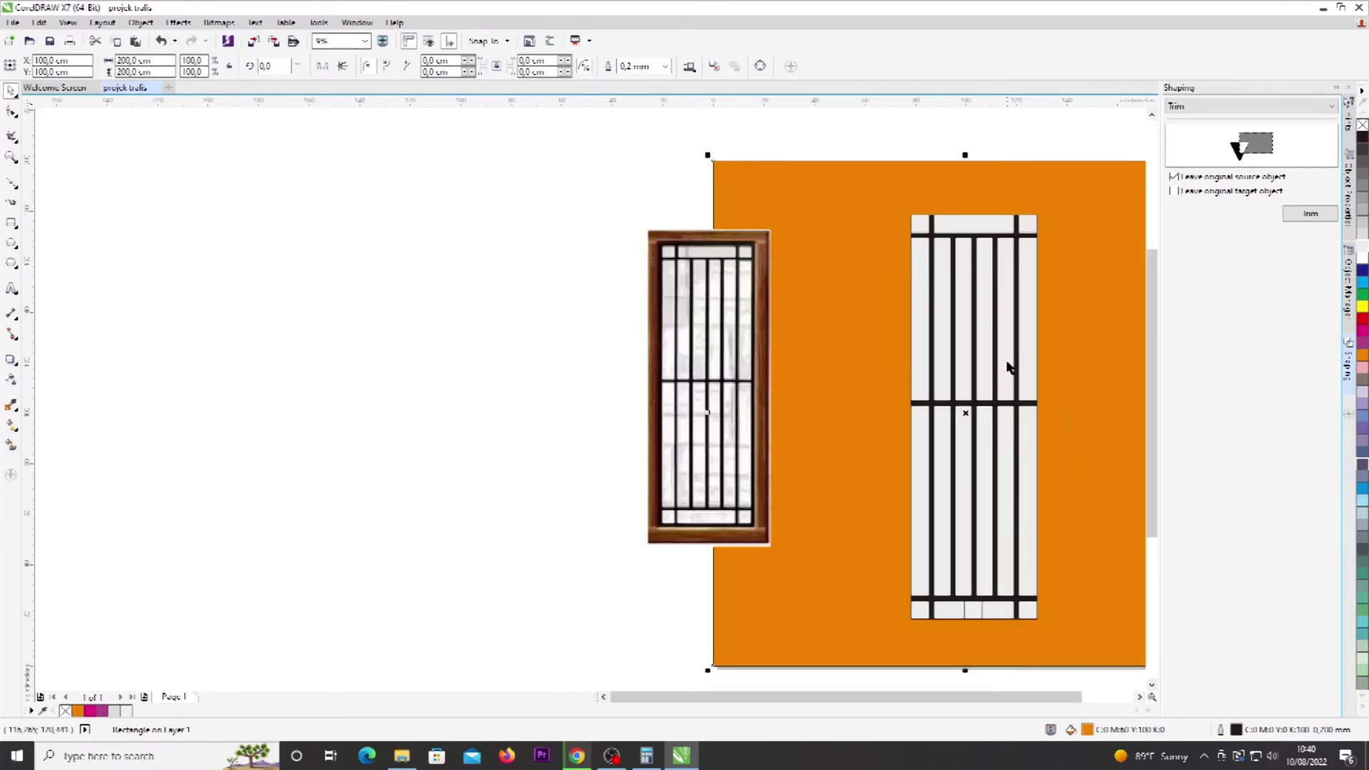
Step: Move the 7 cm spacing square out of the window onto the orange background, about 46 cm to the left
left_click(980, 606)
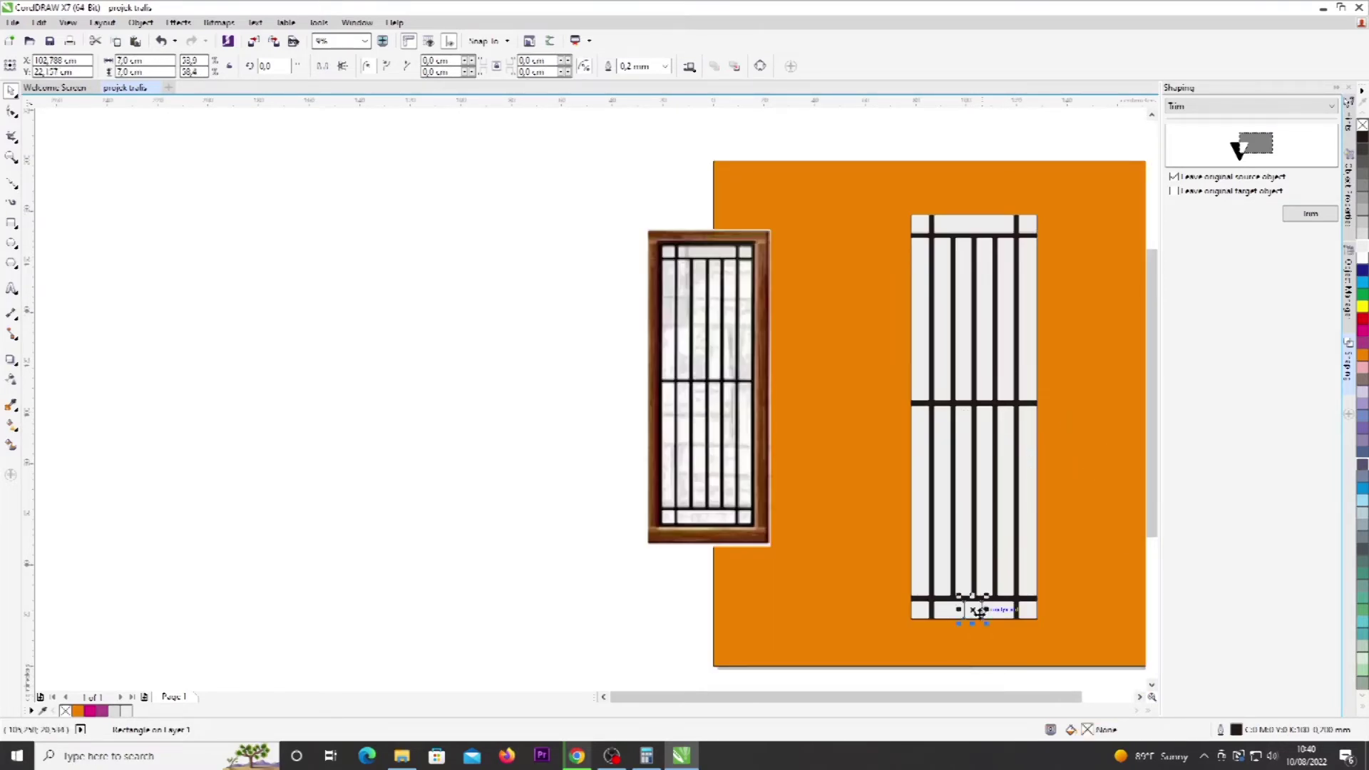
left_click_drag(971, 614, 853, 616)
scroll(996, 467, "up", 1)
scroll(997, 468, "down", 1)
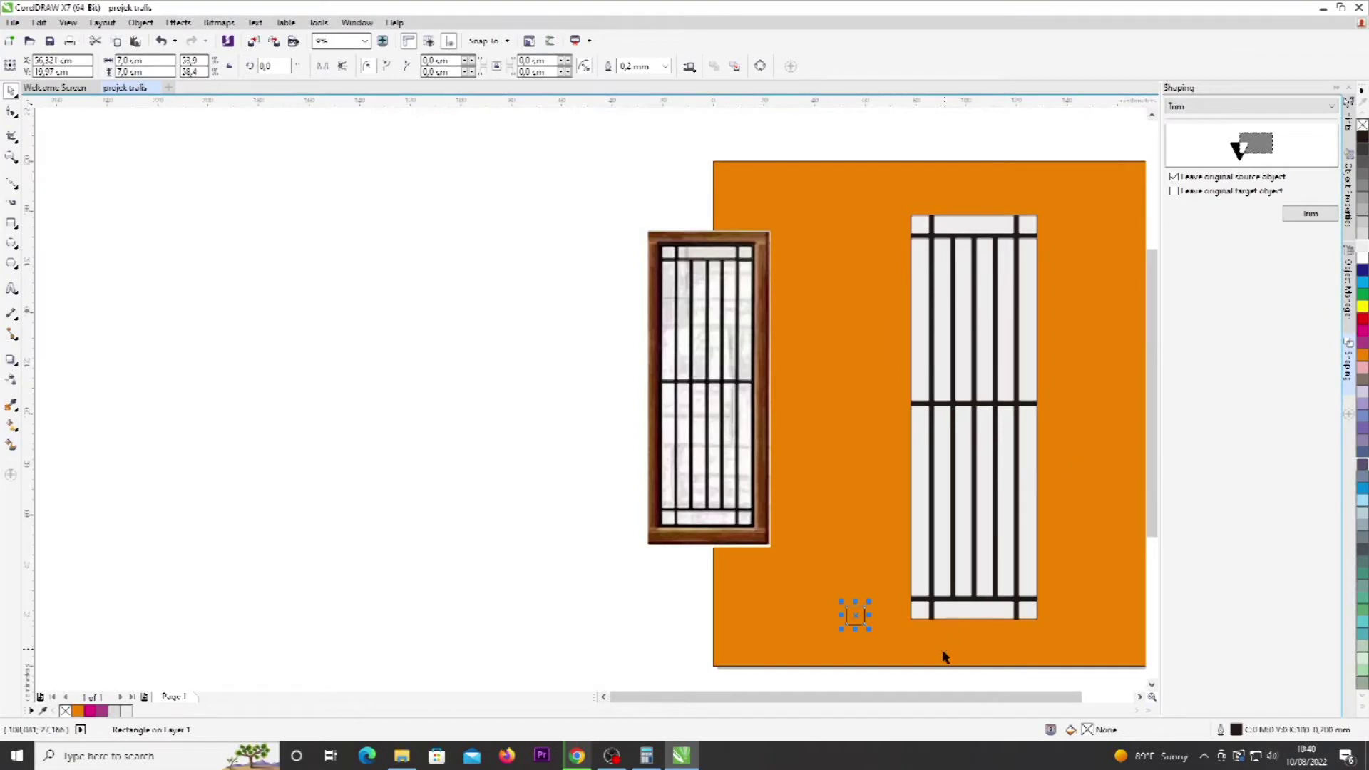
scroll(925, 703, "right", 3)
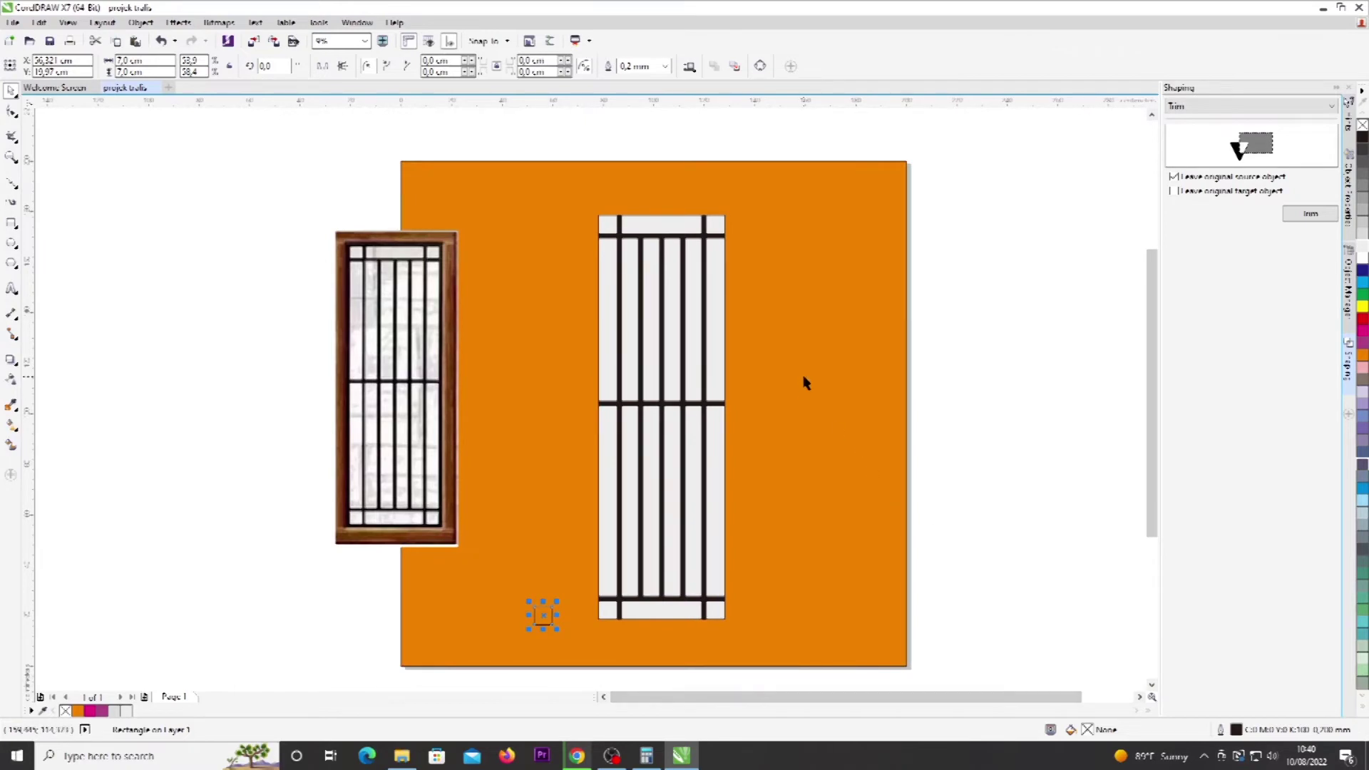
Step: Check the size of the two outer vertical bars and the upper, middle and lower horizontal bars
left_click(620, 316)
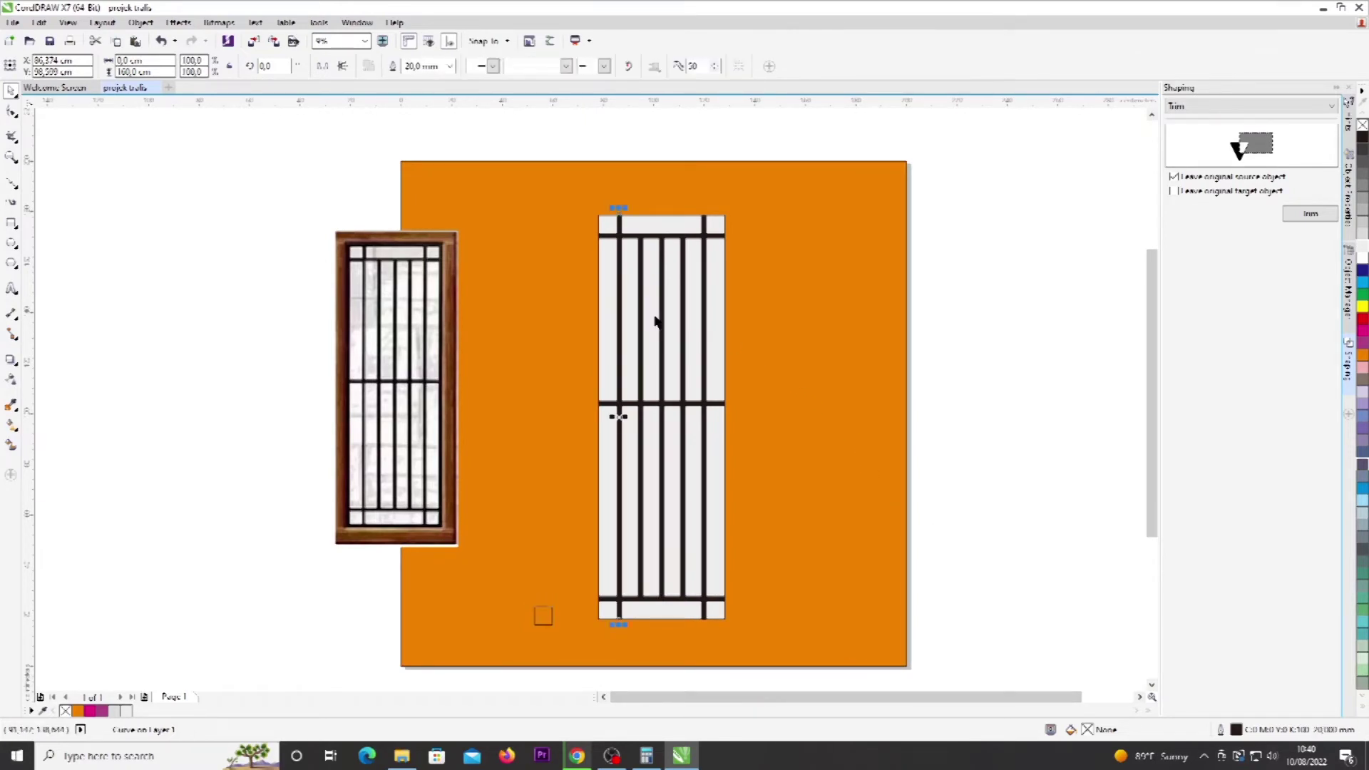
left_click(704, 314)
left_click(716, 236)
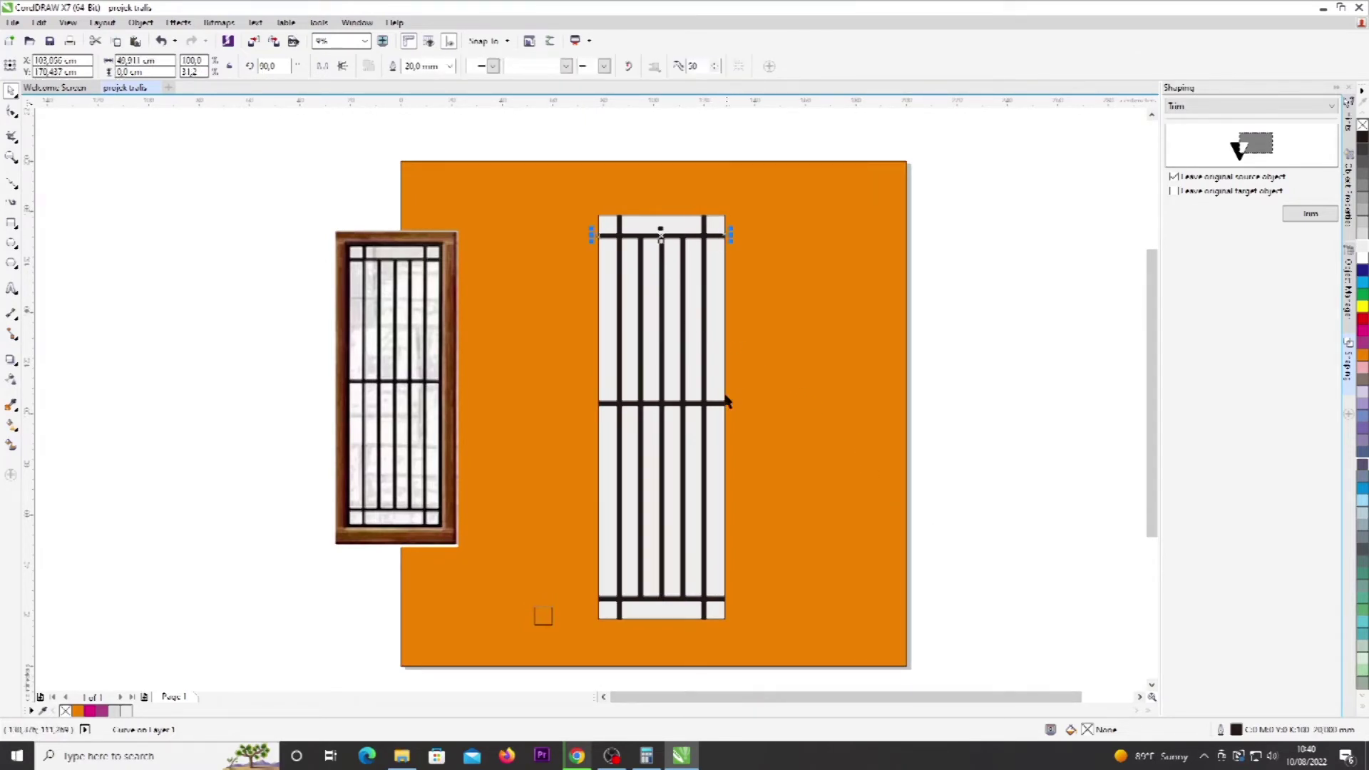
left_click(717, 405)
left_click(721, 597)
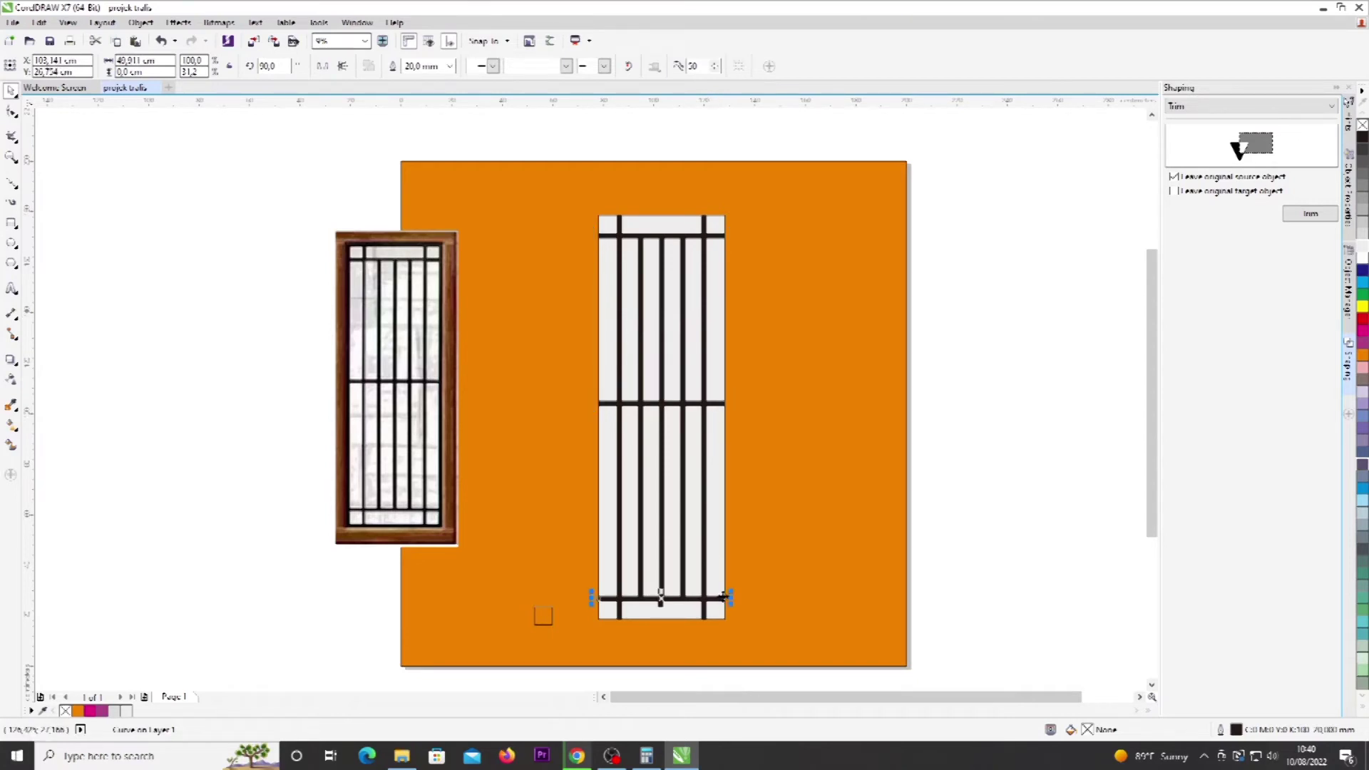
left_click(978, 299)
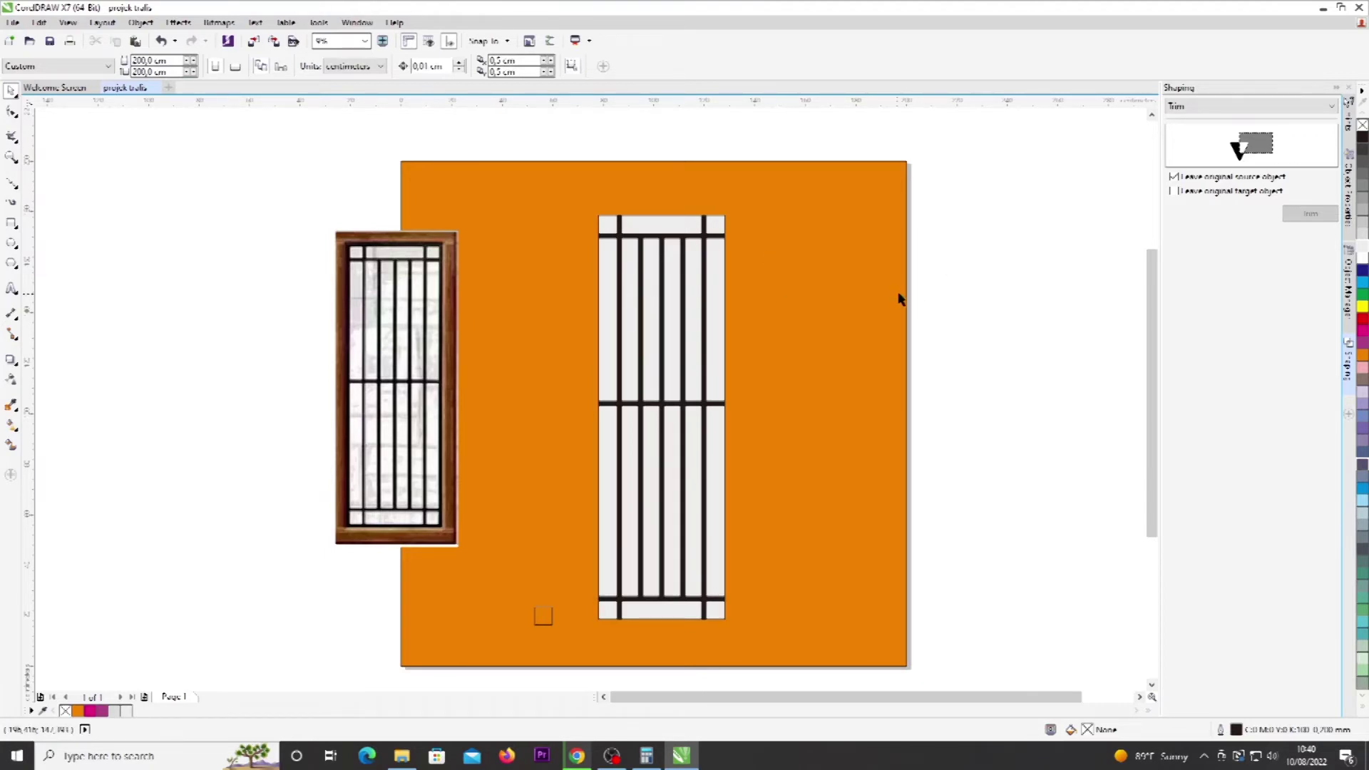
Step: Add the text "GALVANIS 20X20" in Arial at 200 pt to the right of the window, near its upper end
left_click(809, 251)
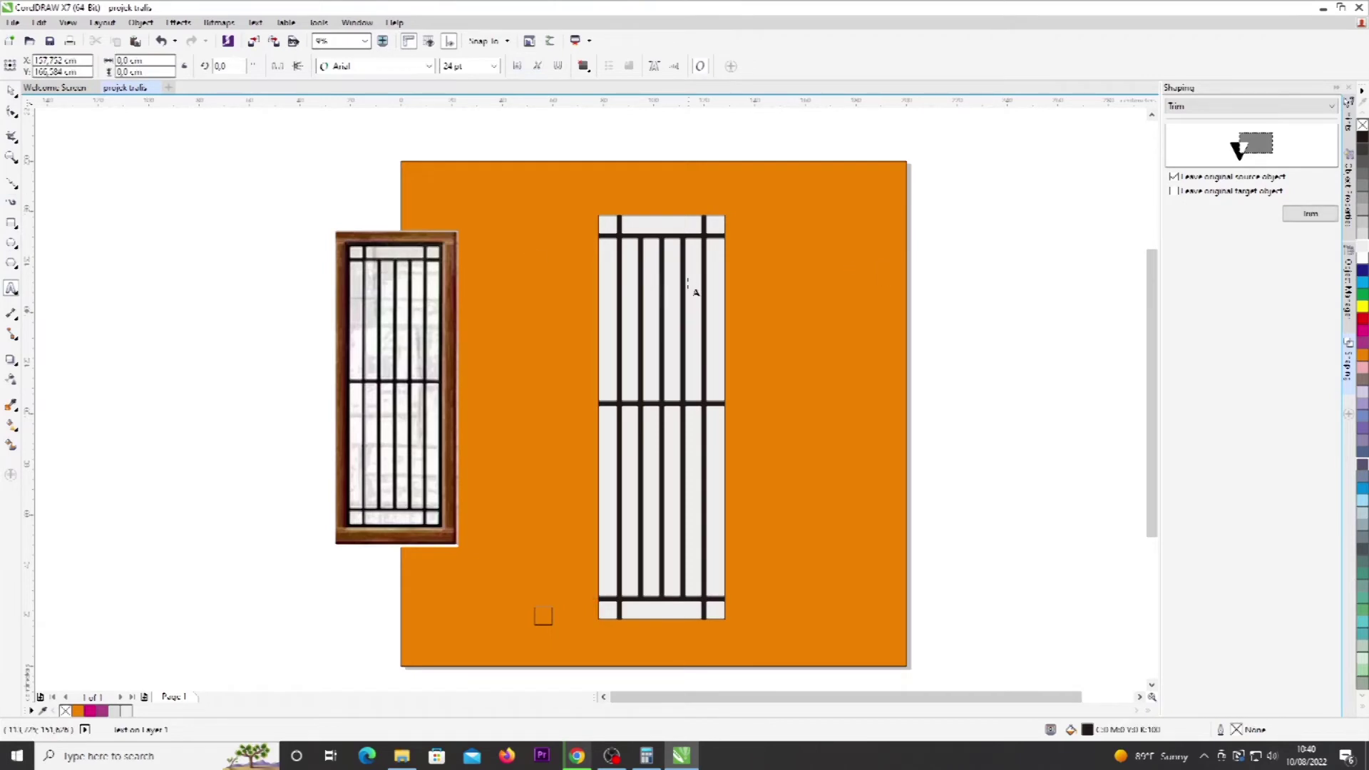
left_click(494, 67)
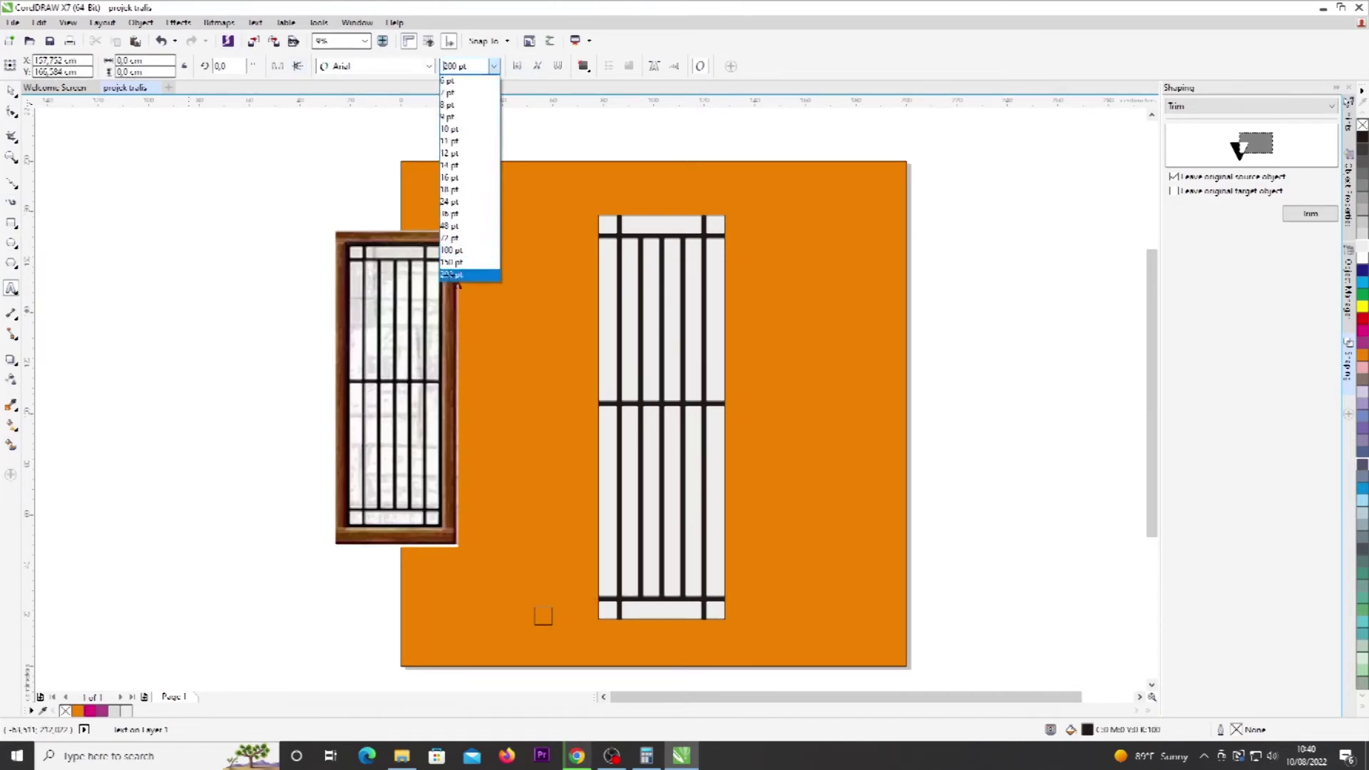
left_click(454, 276)
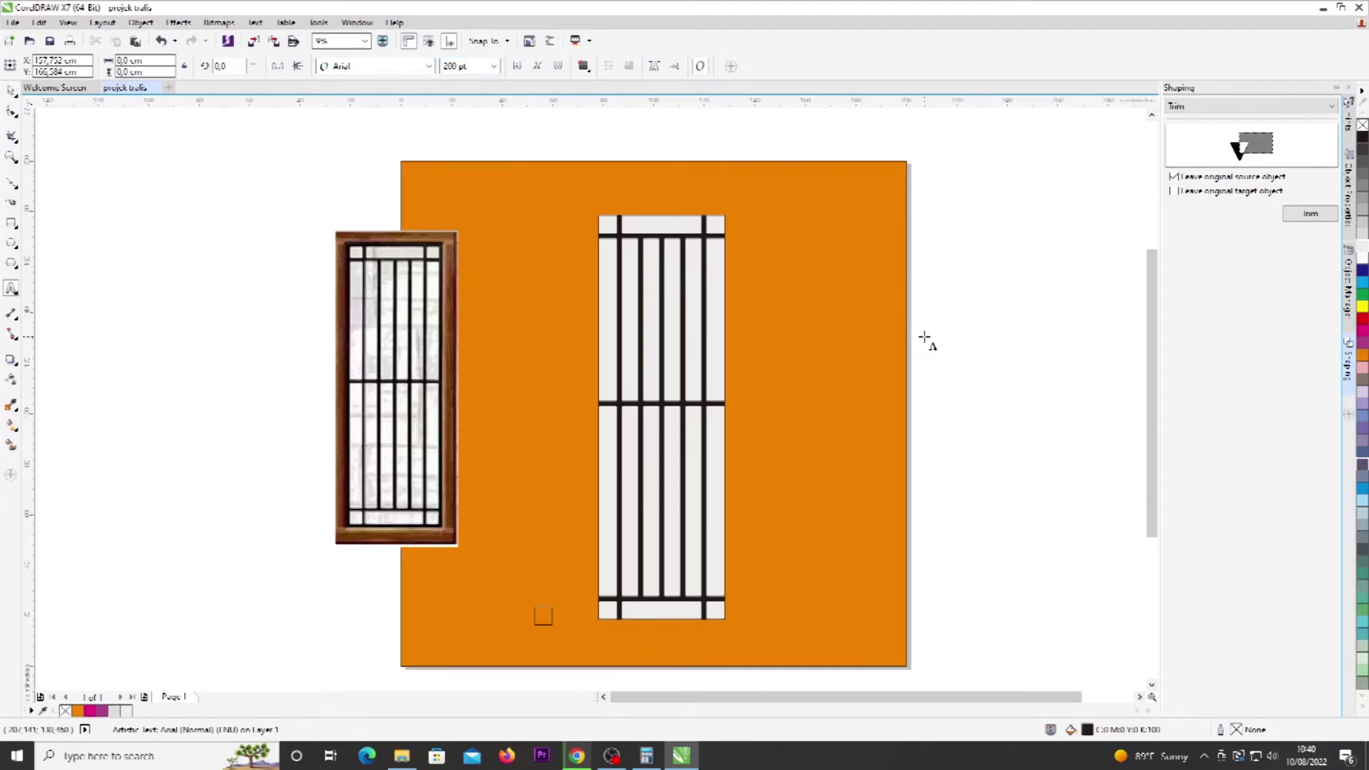
key("Escape")
key("BackSpace")
key("BackSpace")
type("GALVANIS")
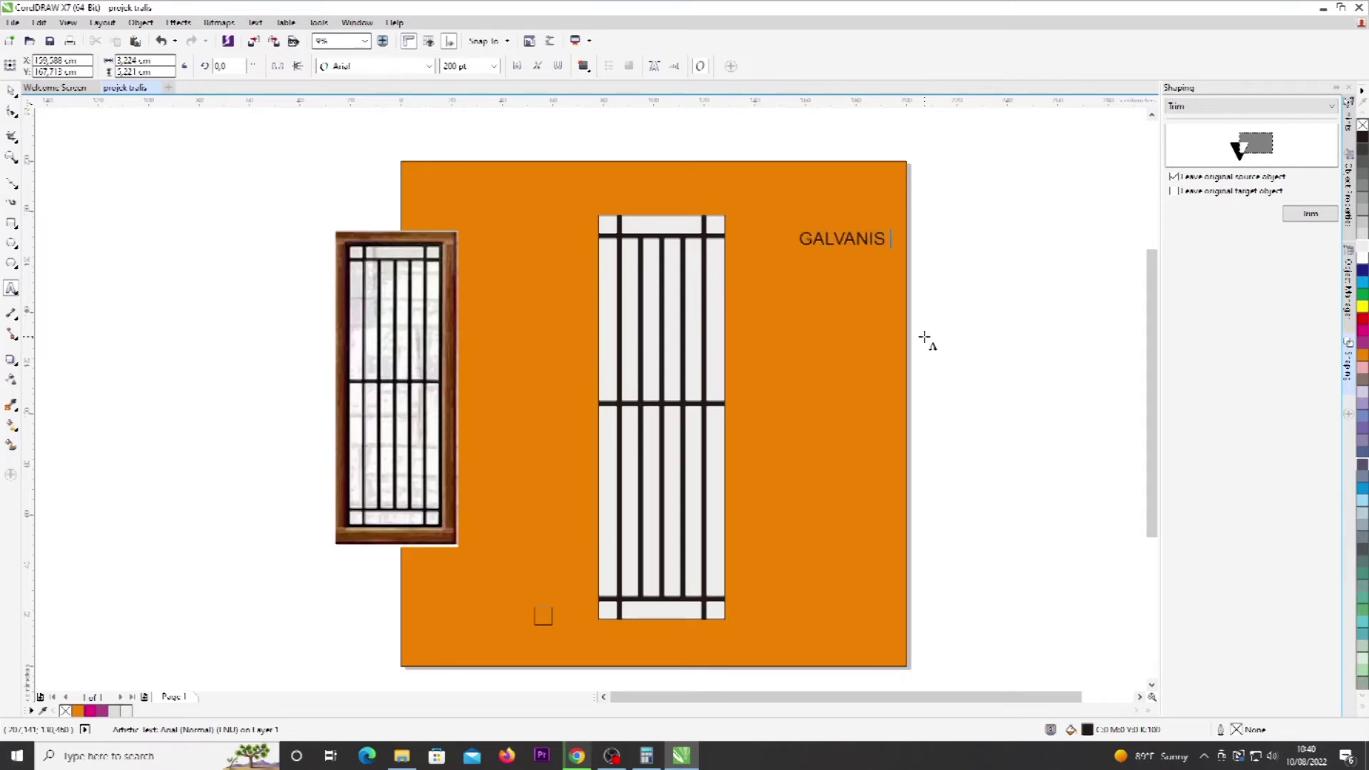
type(" 20X20")
left_click(11, 91)
left_click(126, 214)
Step: Move the material label across the background's right edge and append "=" so it reads "GALVANIS 20X20 ="
left_click_drag(864, 239, 926, 205)
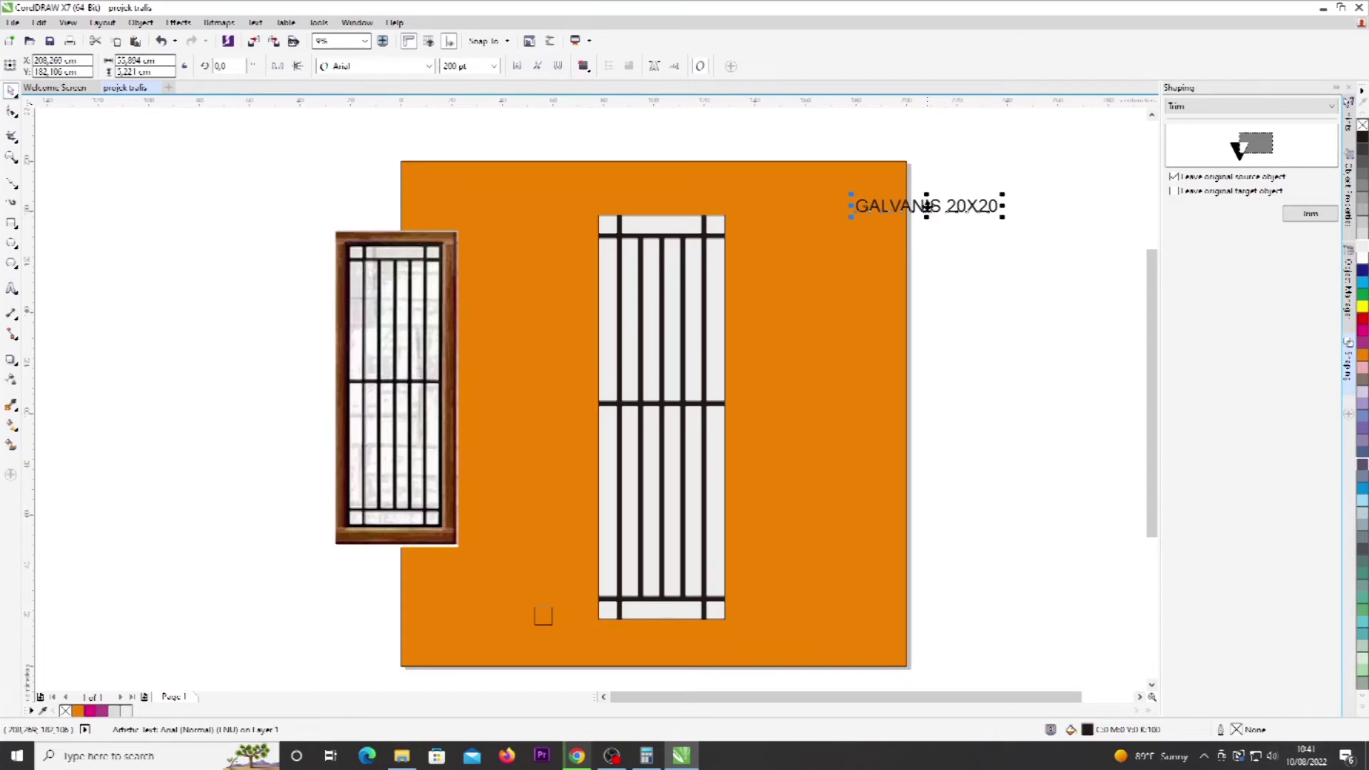
left_click_drag(926, 205, 872, 265)
left_click(924, 269)
double_click(942, 267)
type("=")
key("ctrl+space")
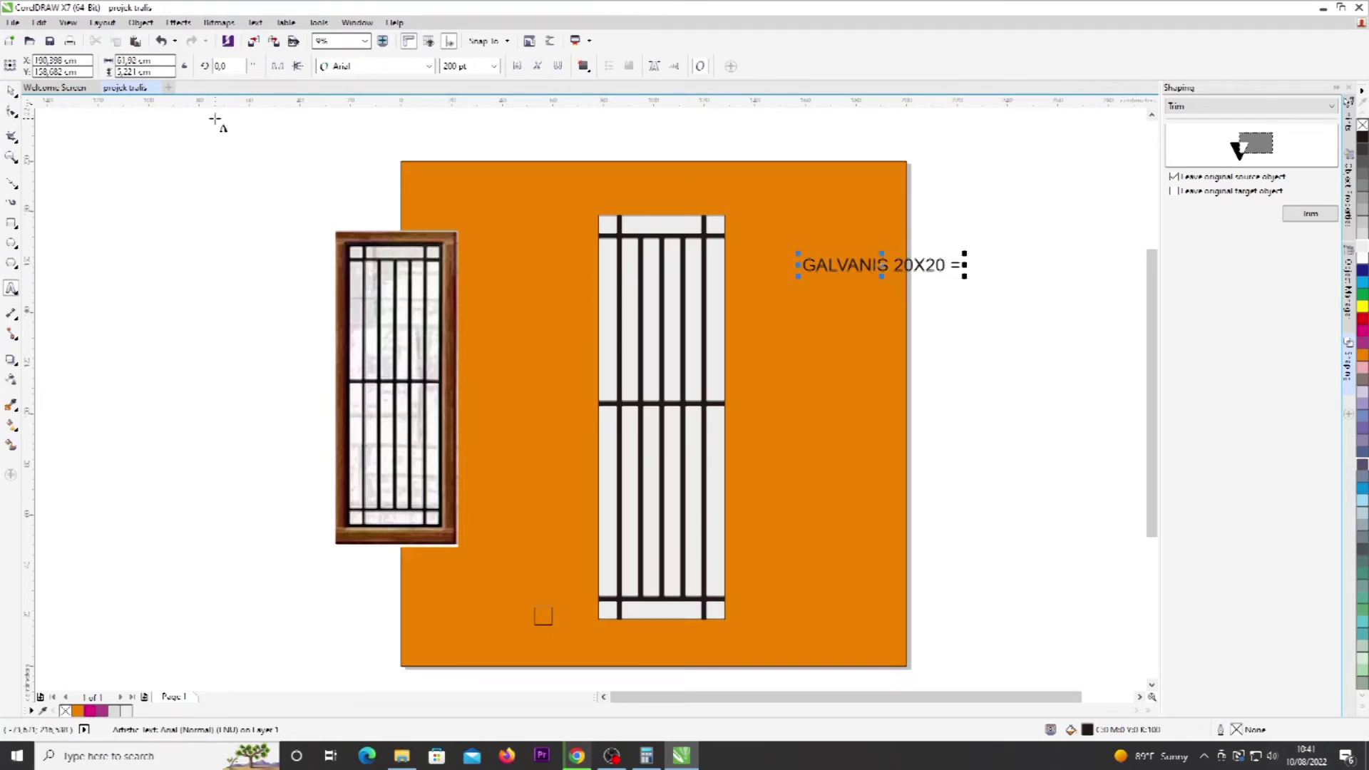
left_click(150, 232)
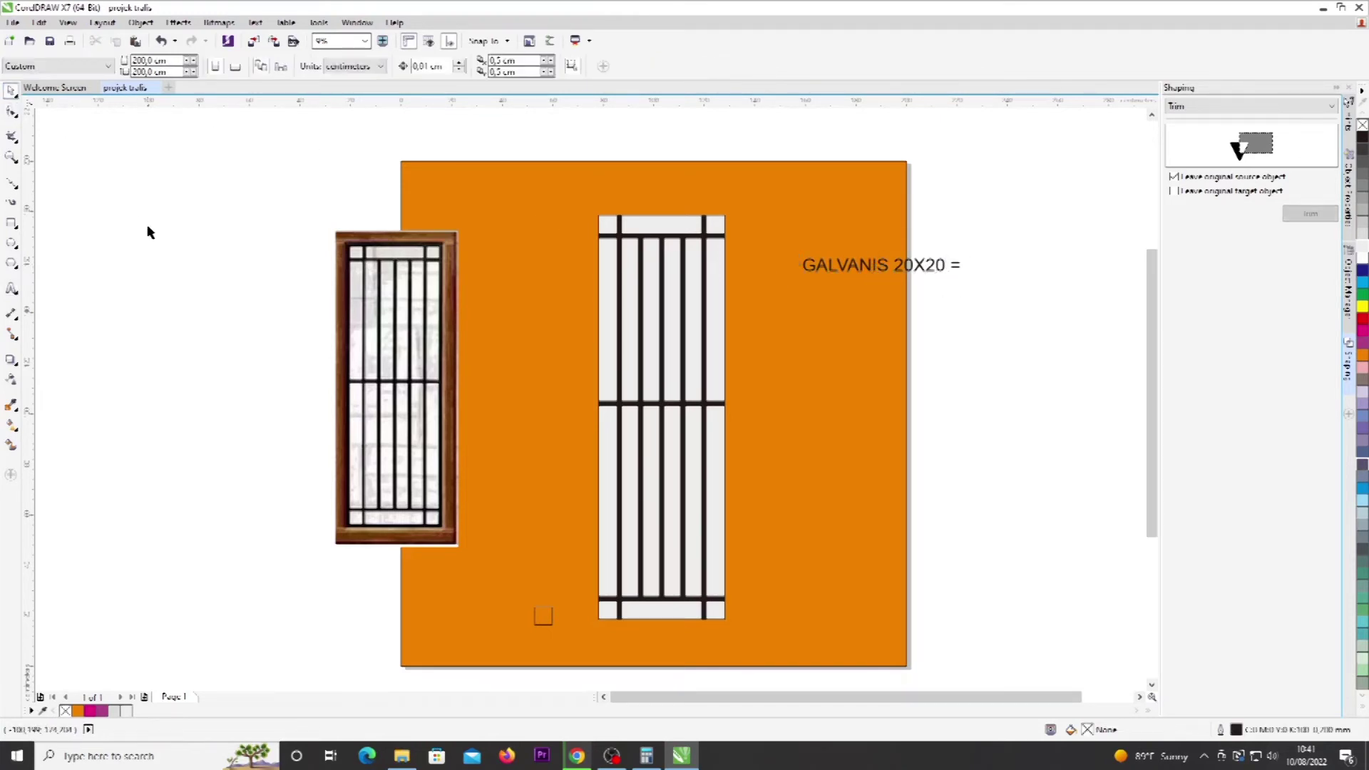
Step: Reposition the material label beside the window, level with the upper horizontal bar
left_click(848, 270)
left_click_drag(865, 268, 820, 253)
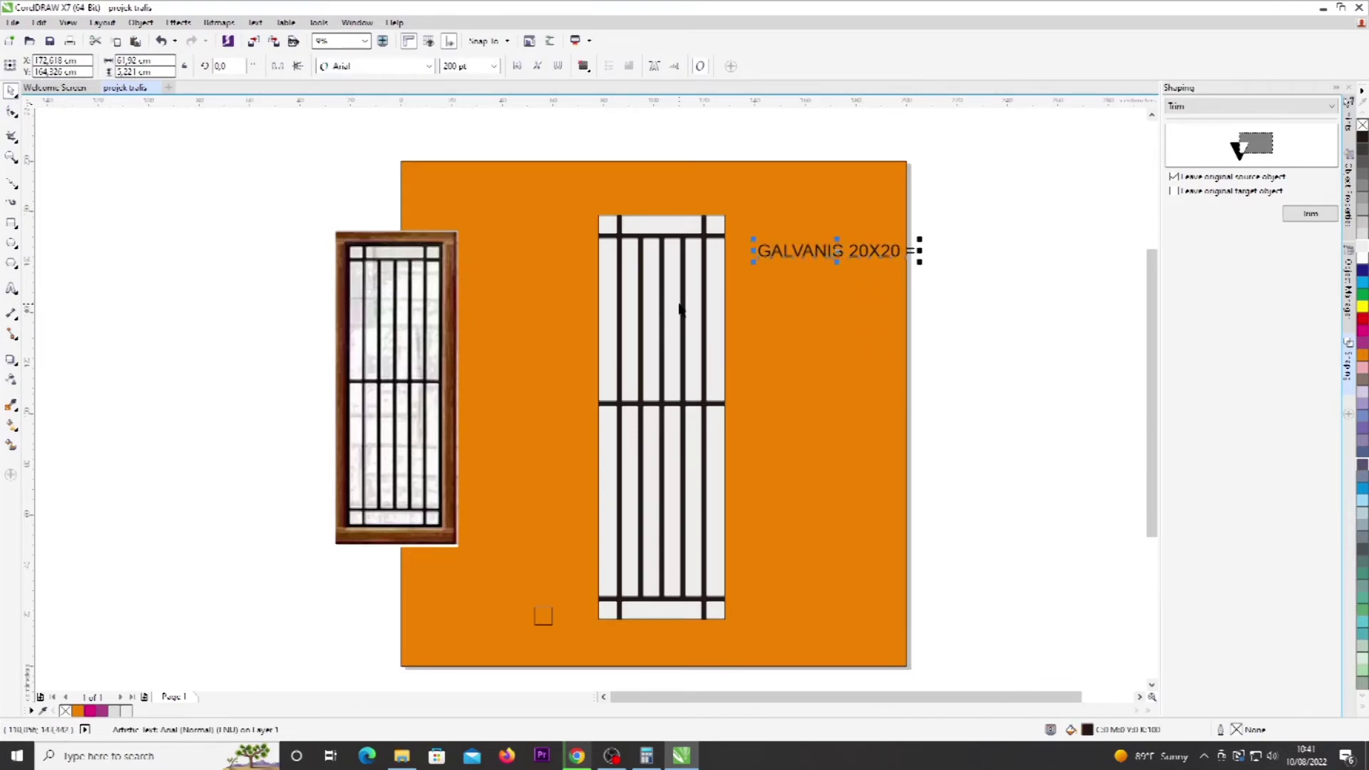
key("Escape")
left_click(825, 250)
left_click_drag(825, 250, 843, 237)
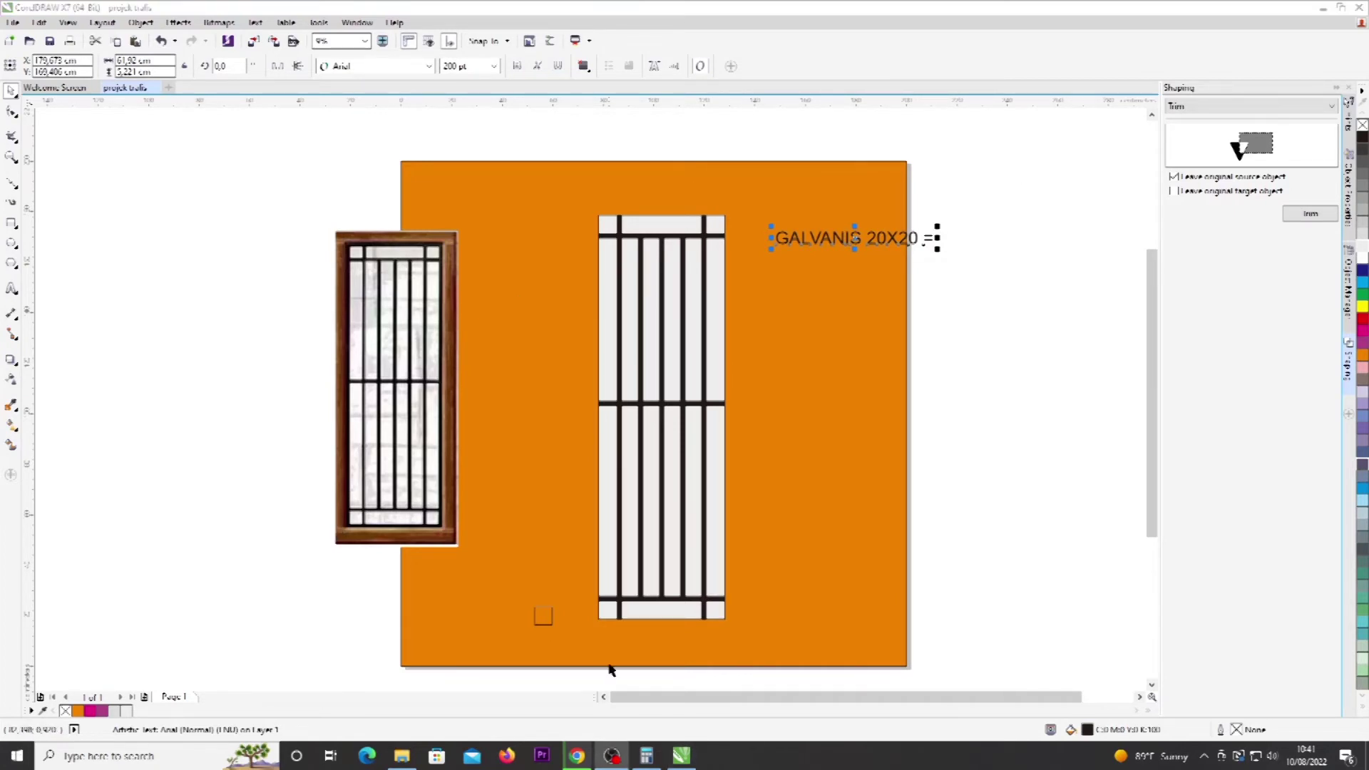
Step: Open the Calculator, shrink its window and move it clear of the grille drawing
left_click(646, 756)
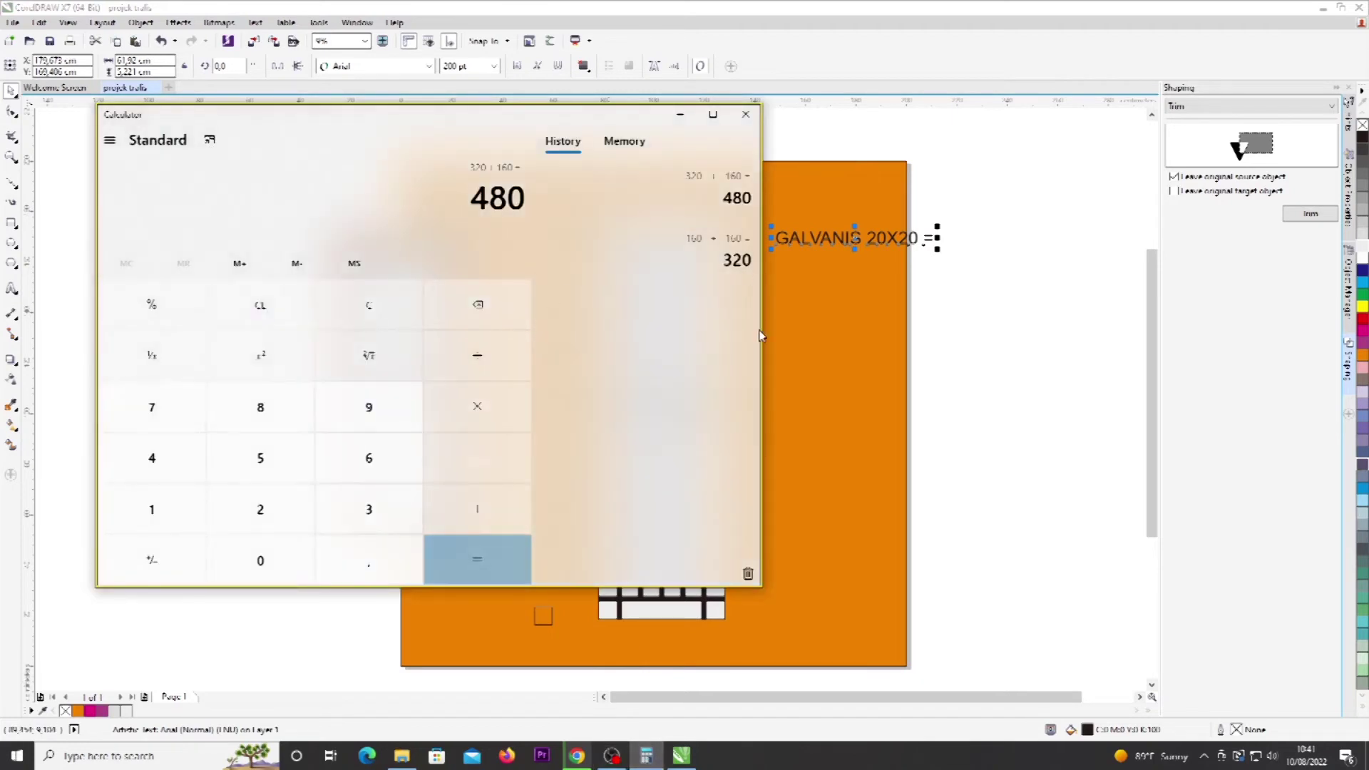
mouse_move(763, 331)
left_mouse_down()
mouse_move(498, 333)
mouse_move(550, 333)
left_mouse_up()
left_click_drag(333, 119, 300, 186)
left_click(262, 261)
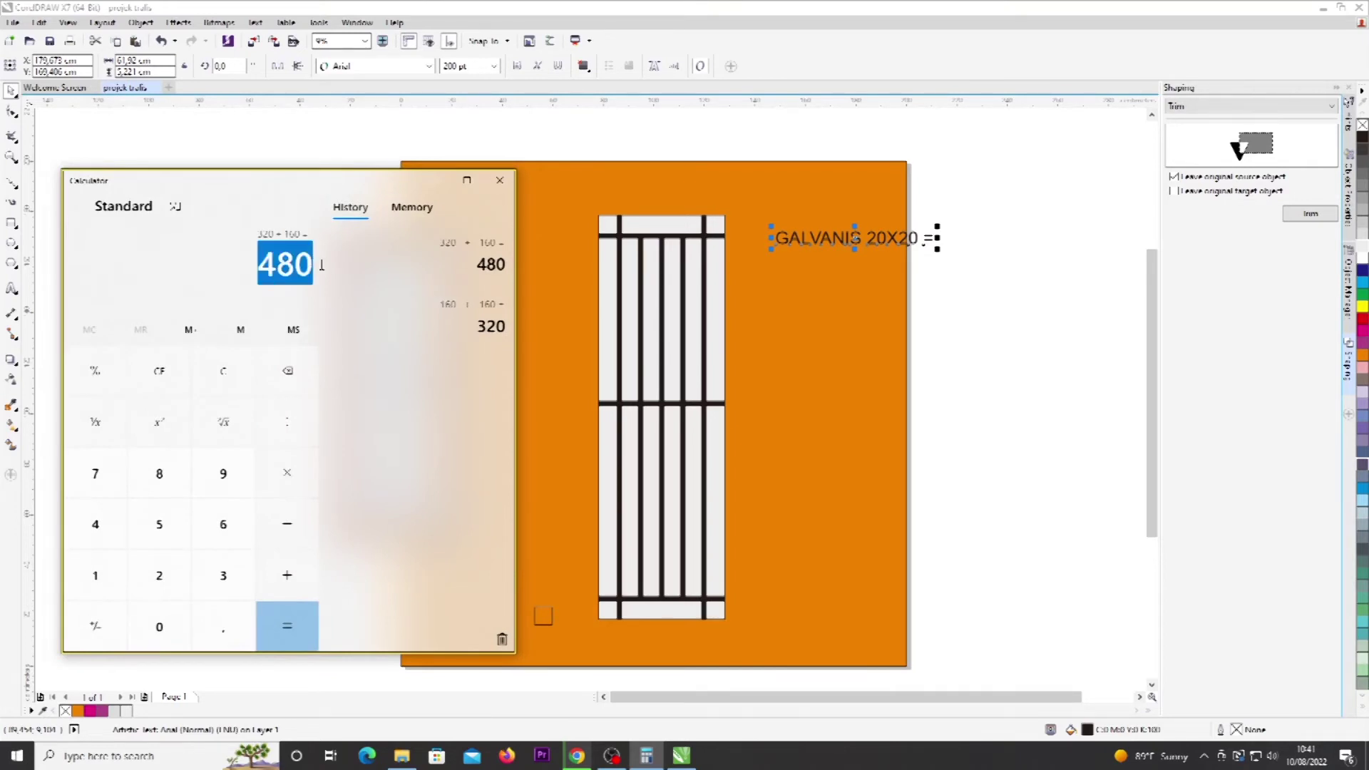
left_click_drag(364, 178, 322, 182)
left_click_drag(225, 192, 429, 236)
left_click(984, 297)
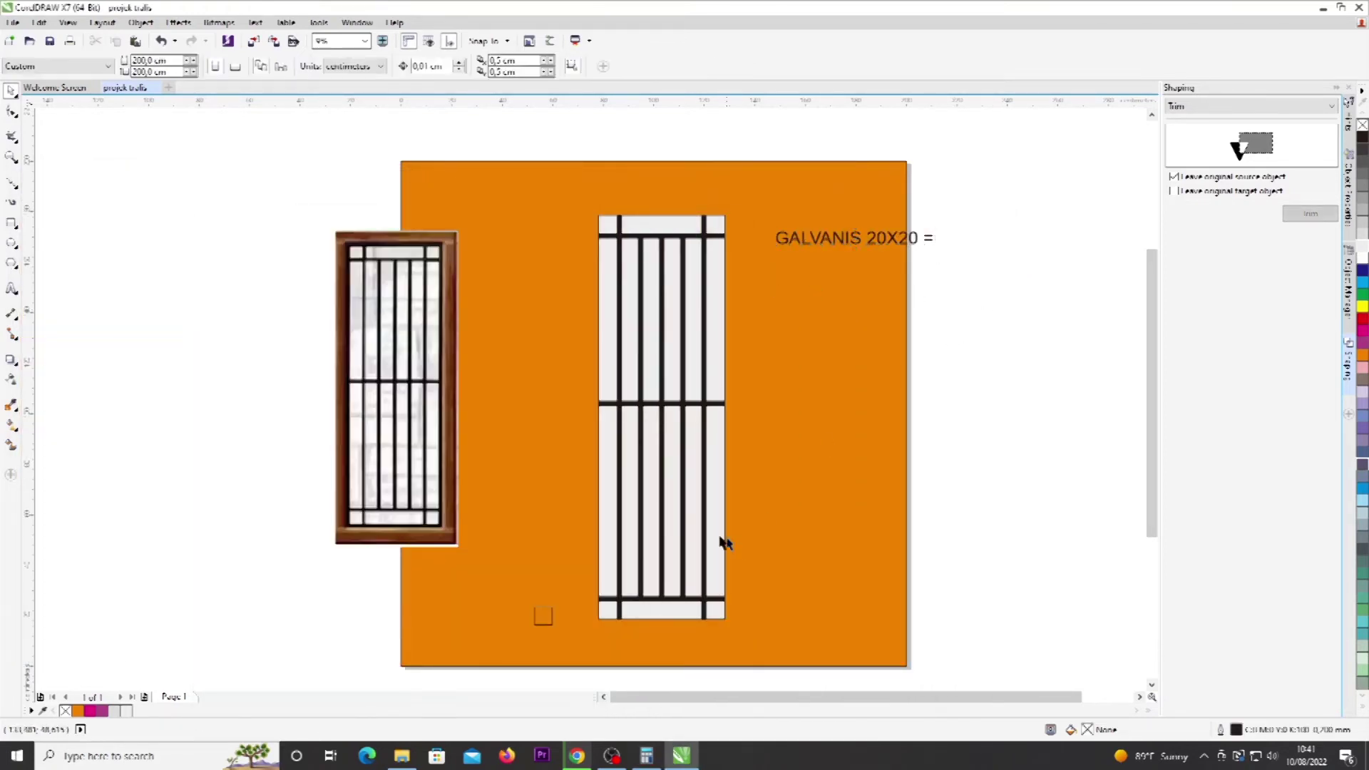
left_click(645, 756)
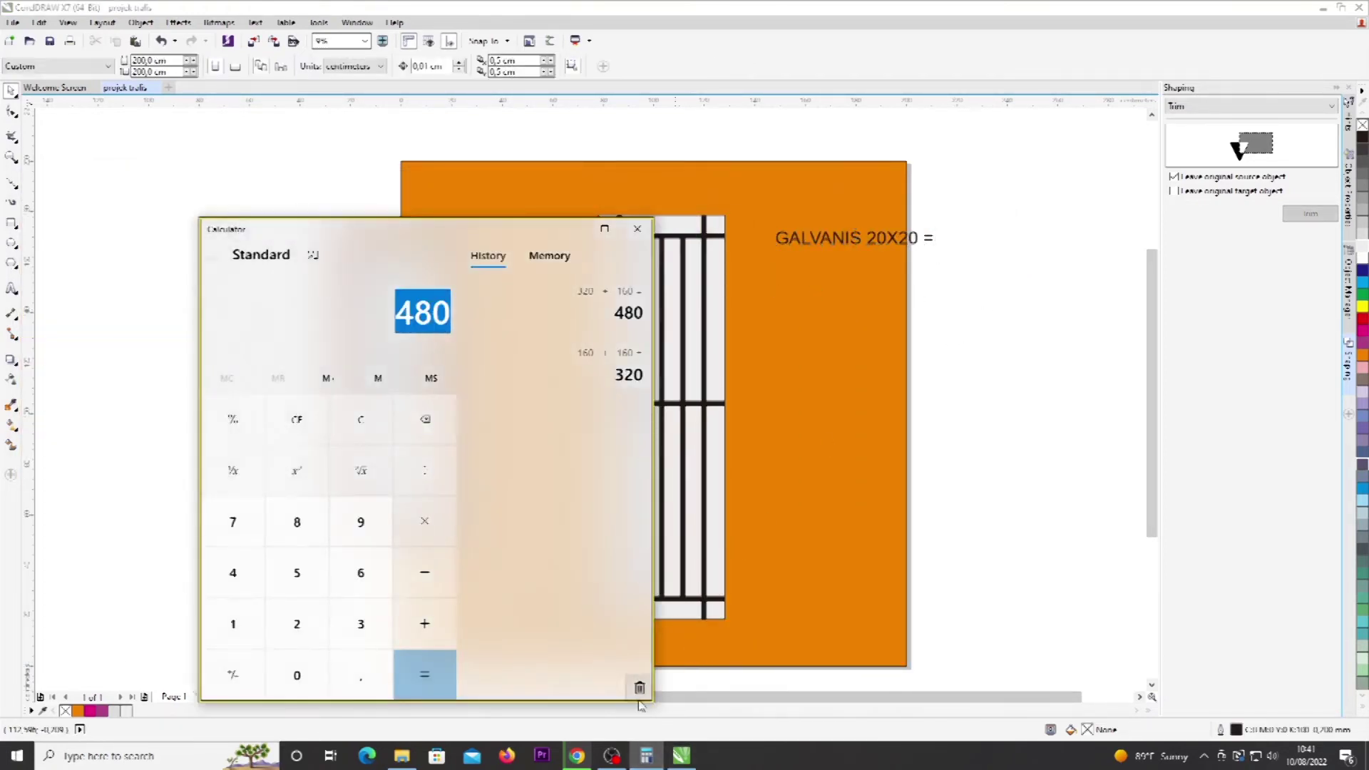
left_click_drag(646, 697, 483, 573)
left_click_drag(369, 239, 1368, 175)
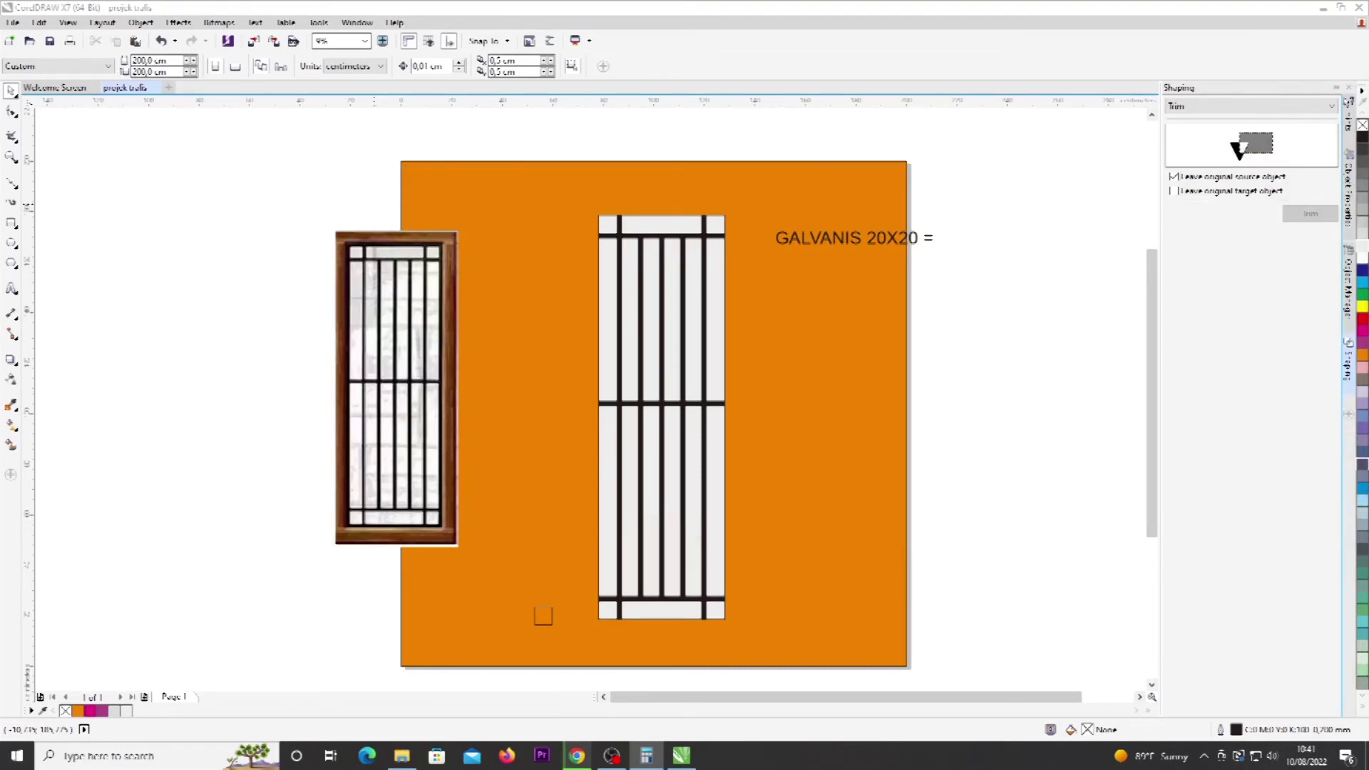
Step: Read the lengths of an outer vertical, the upper horizontal and an inner vertical bar, and total the bar lengths in the Calculator
left_click(735, 385)
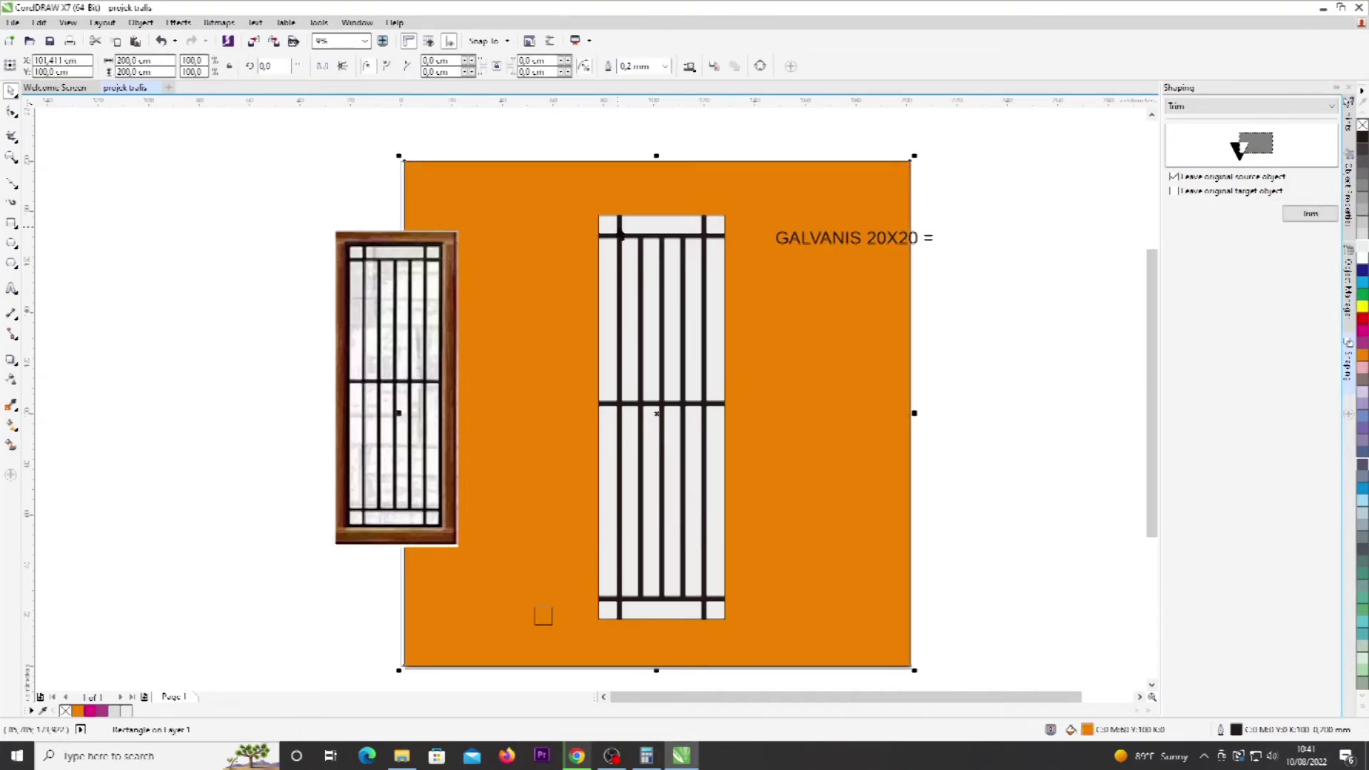
left_click(619, 227)
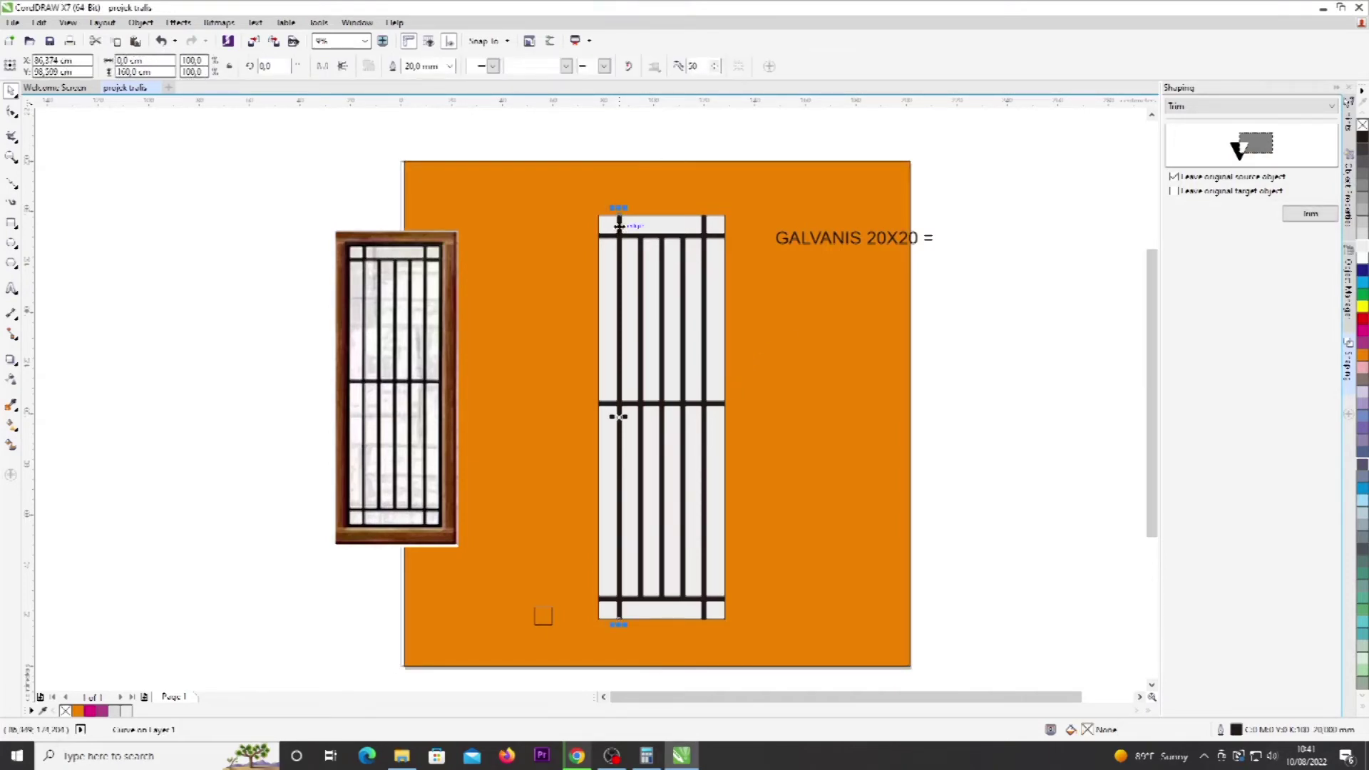
left_click(646, 756)
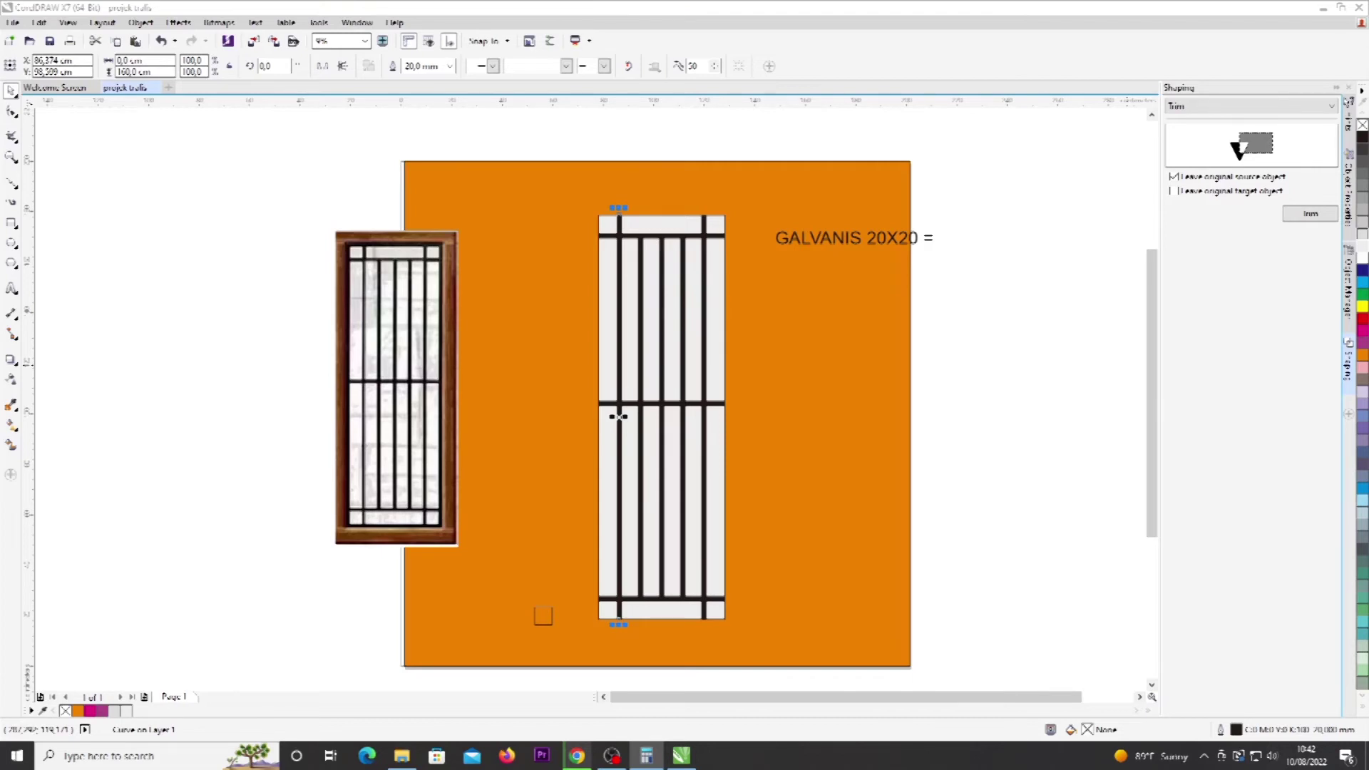
left_click(605, 236)
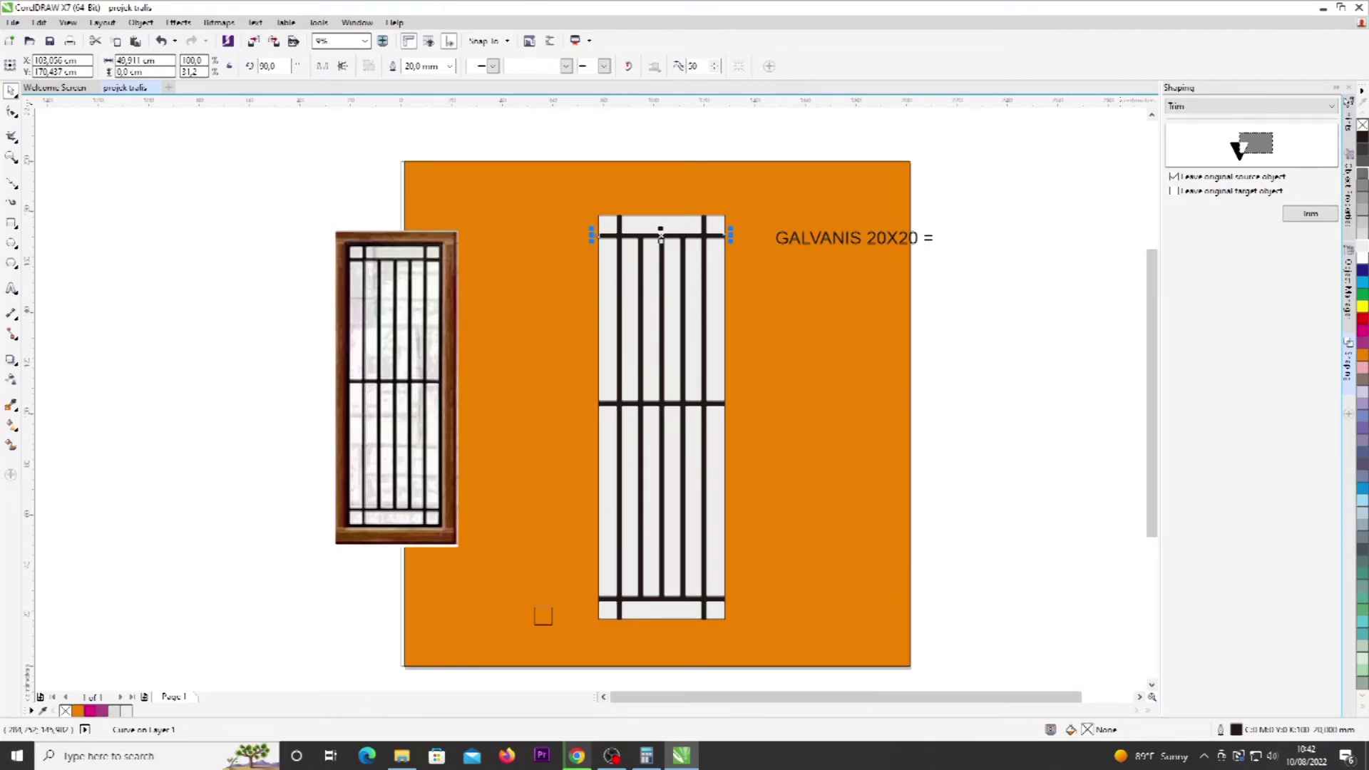
key("alt+Tab")
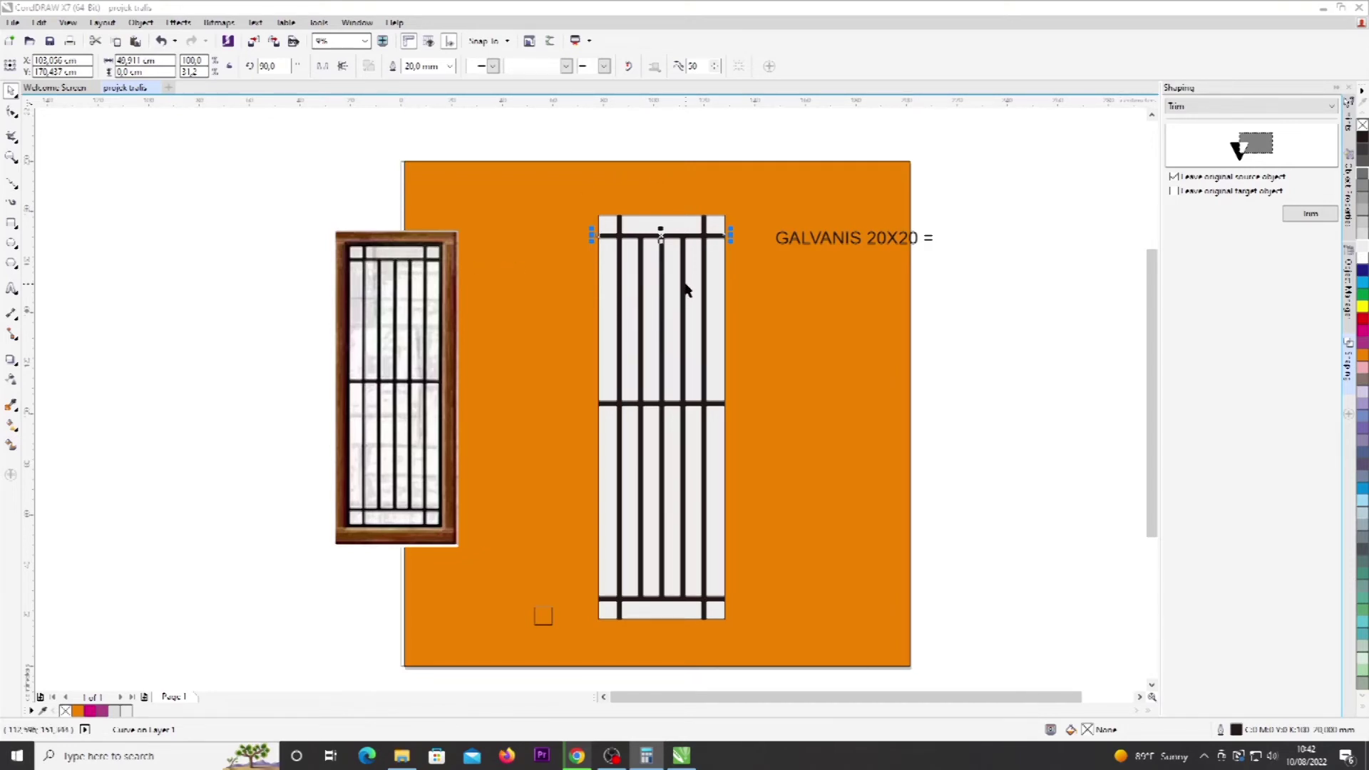
left_click(640, 300)
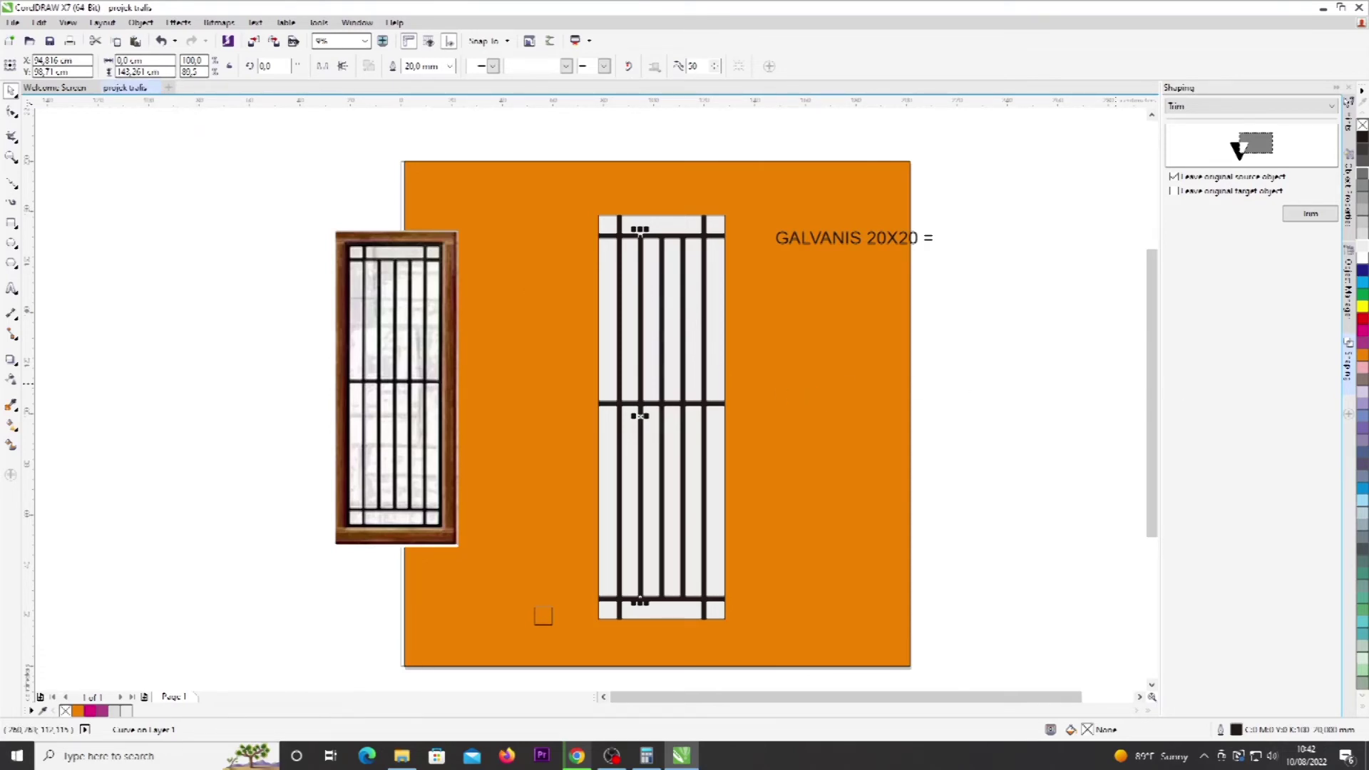
key("XF86Calculator")
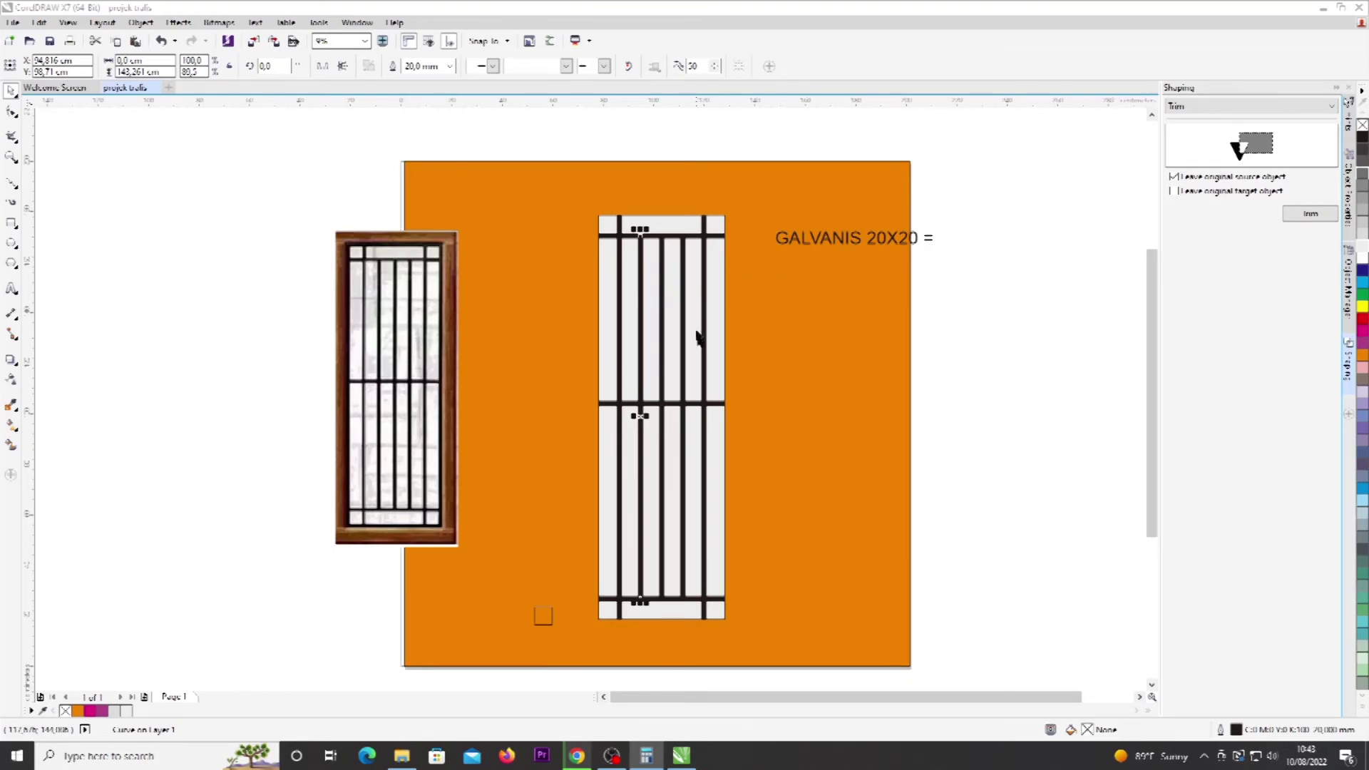
left_click(752, 352)
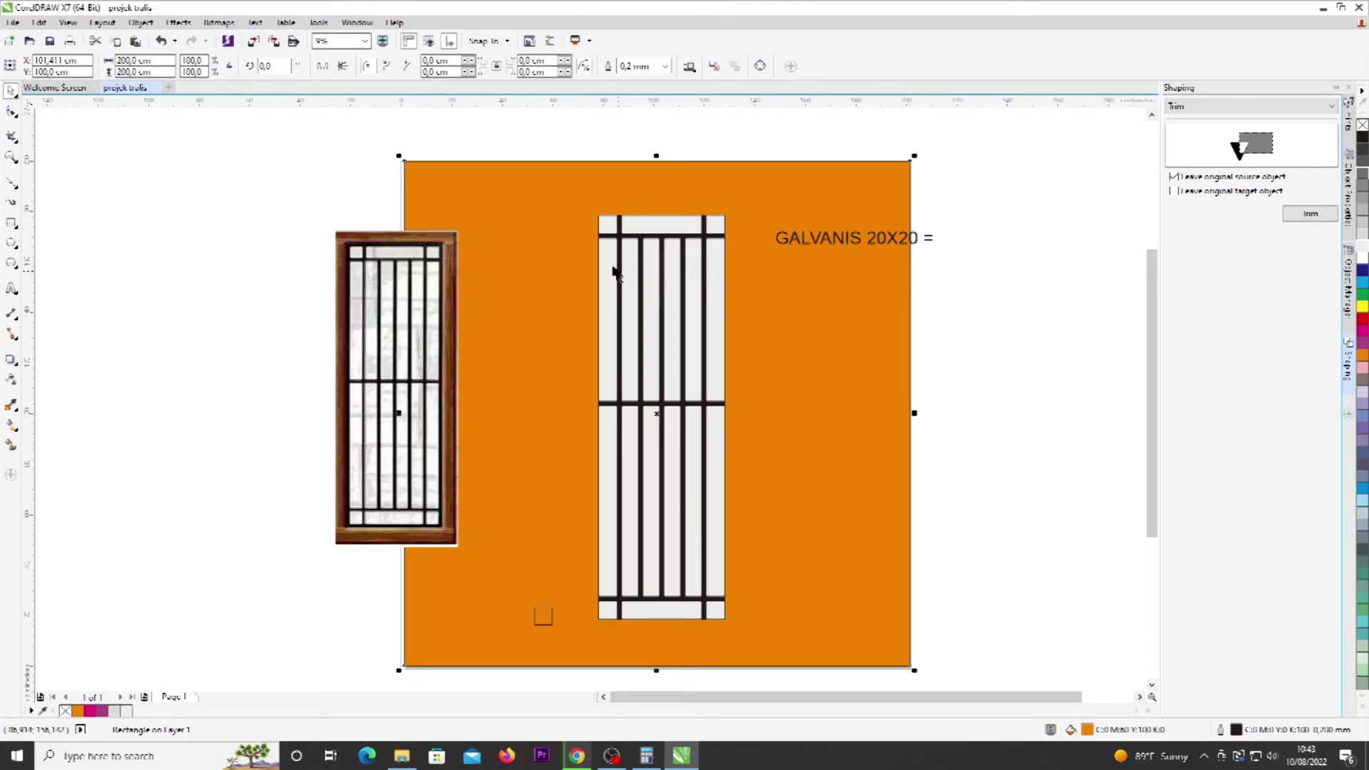
left_click(564, 271)
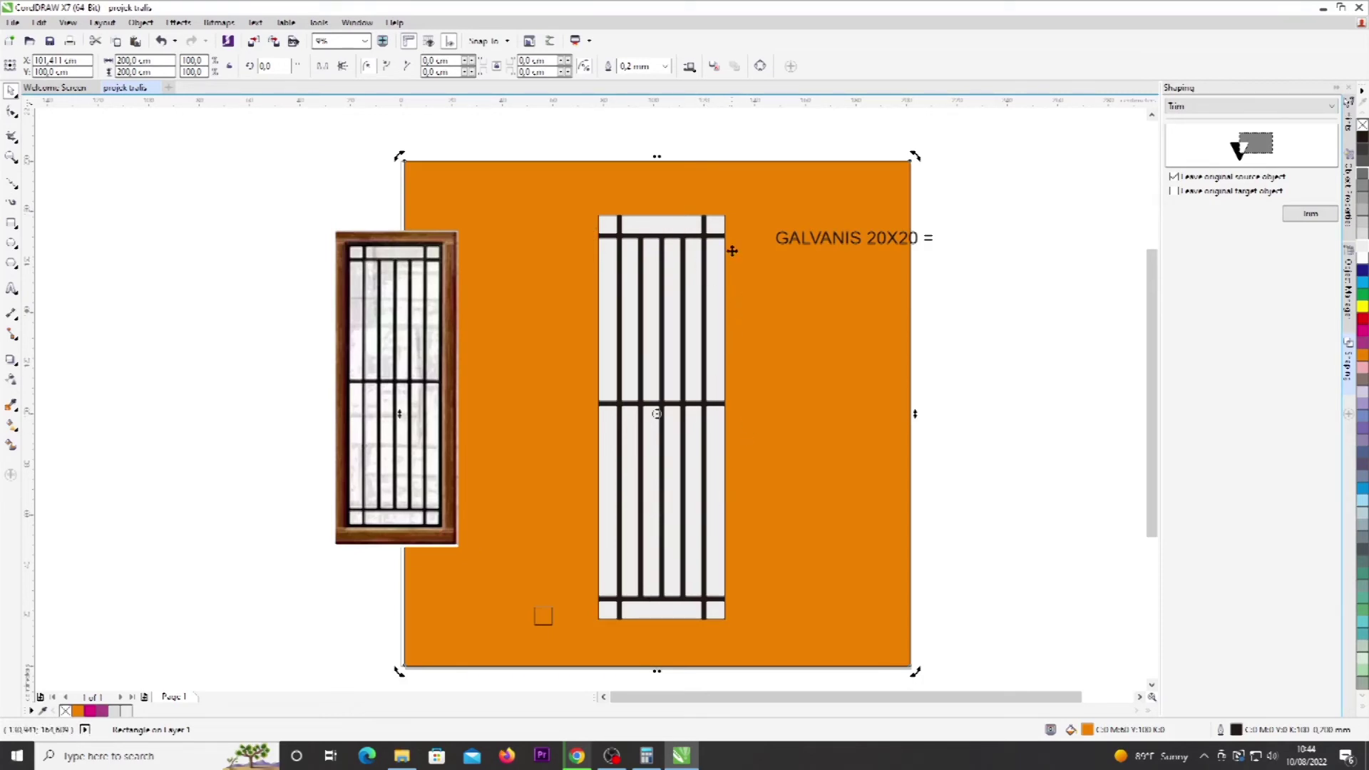
Step: Complete the material label with the total length so it reads "GALVANIS 20X20 = 905CM = 9M"
double_click(932, 237)
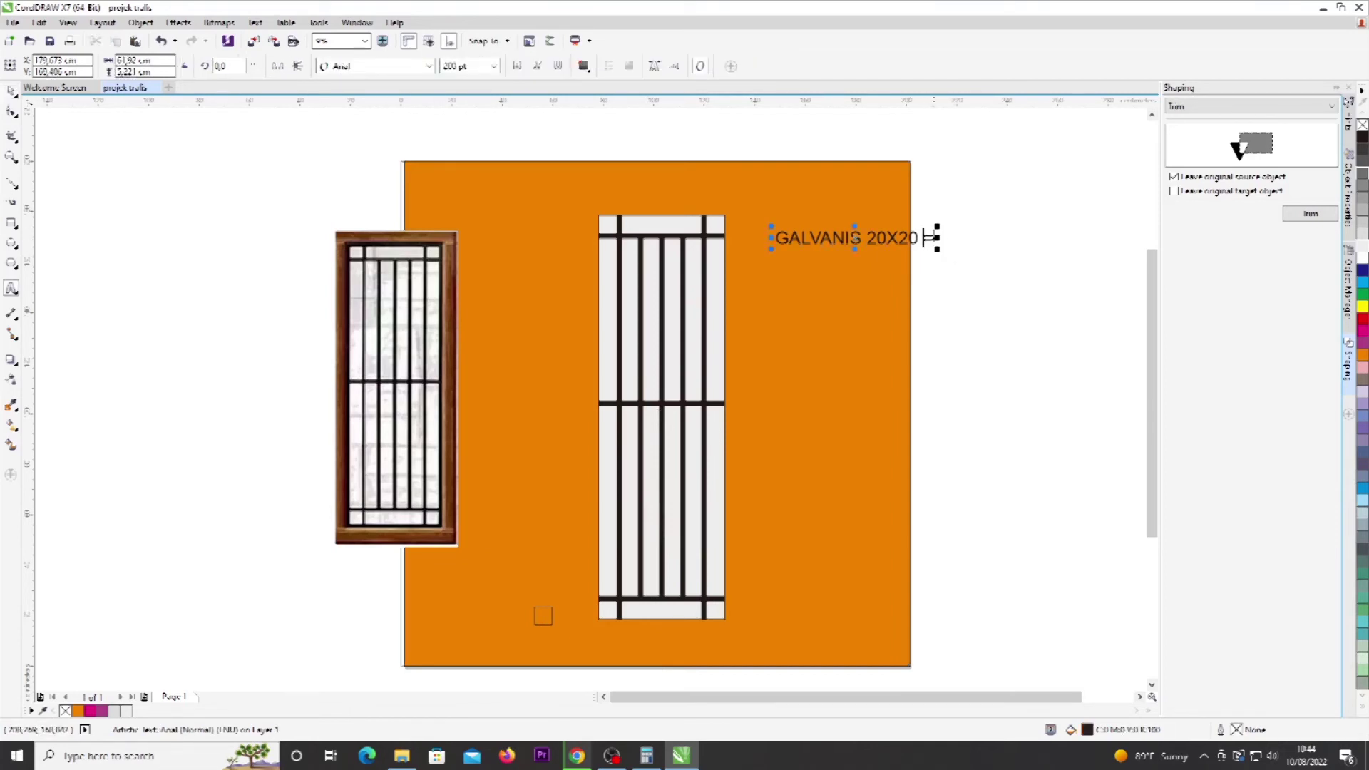
type("905 = 9M")
left_click(969, 238)
type("CM")
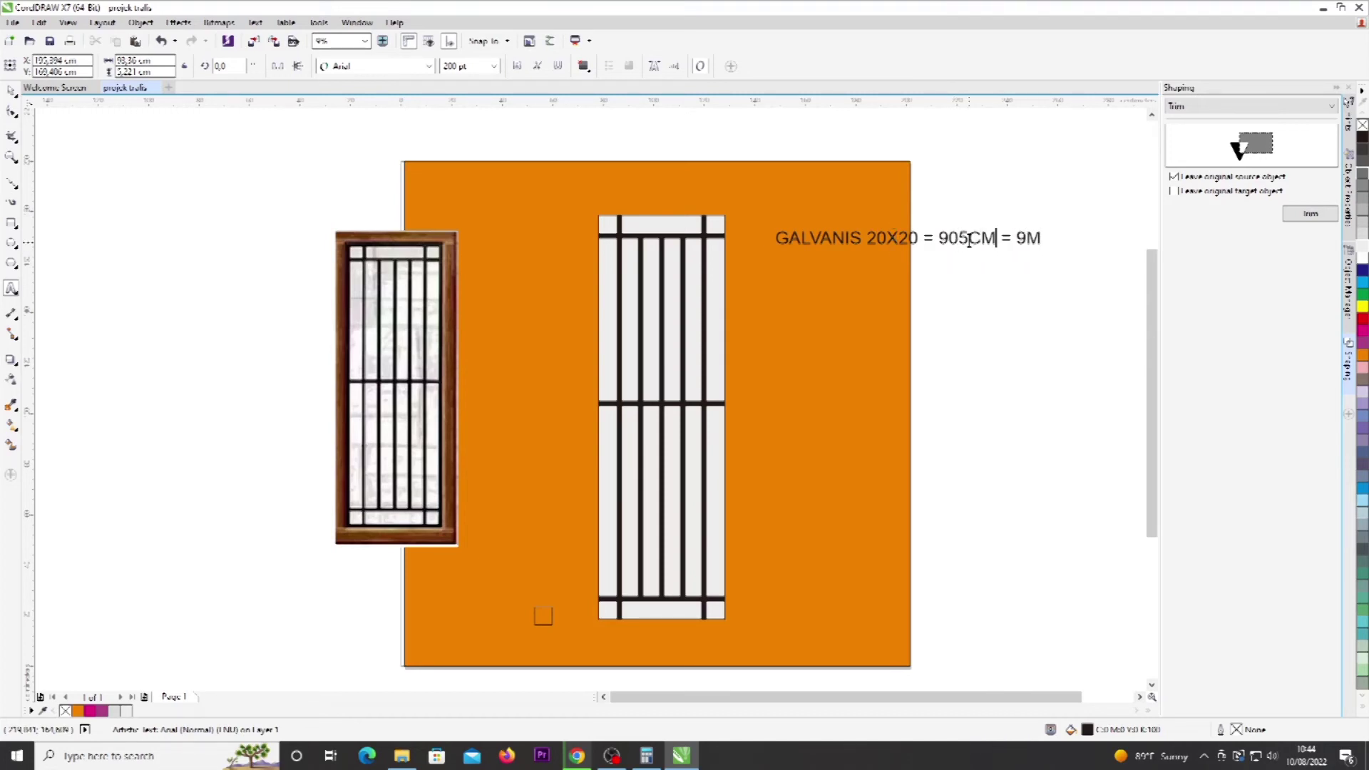
Step: Add a second line reading "BESI L = 420" below the galvanised bar total in the material label
left_click(1042, 239)
key("Return")
type("BELI")
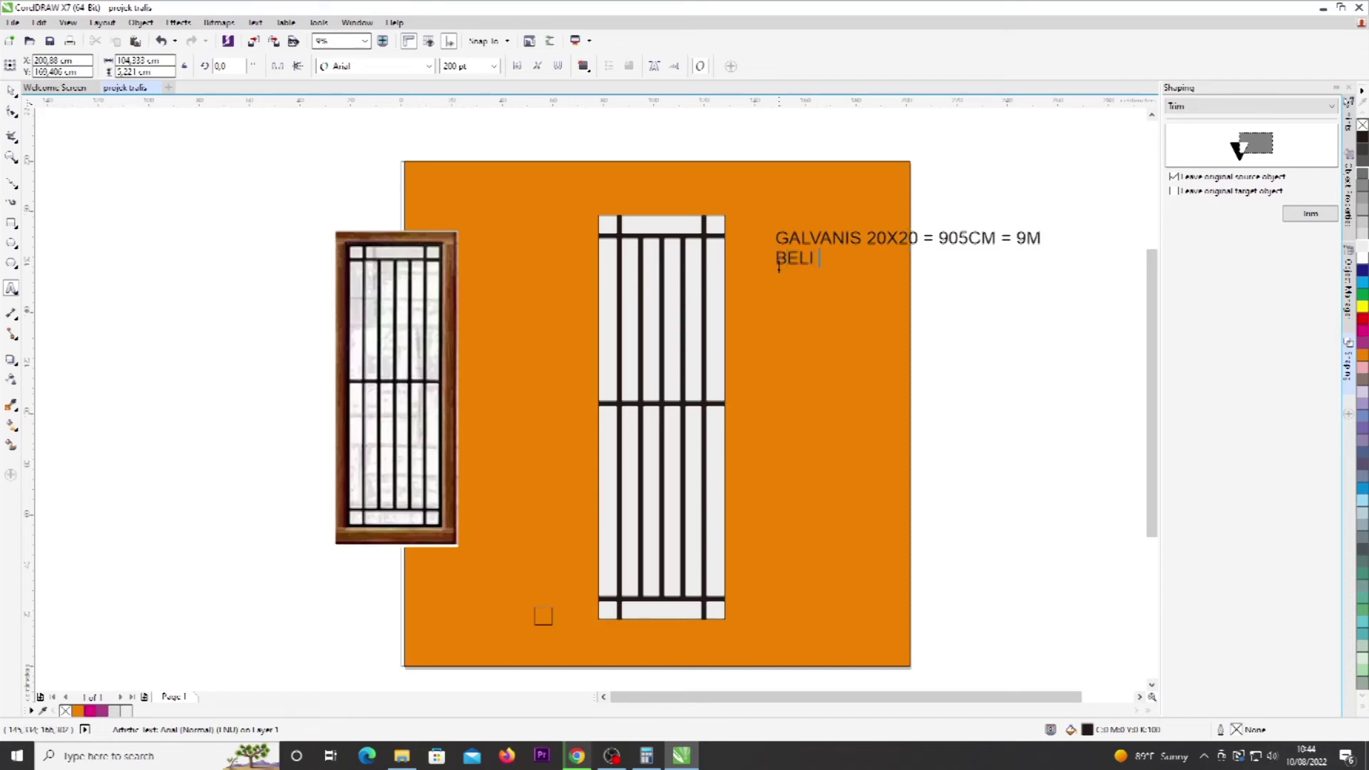
key("BackSpace")
key("BackSpace")
type("SI L =")
type("420")
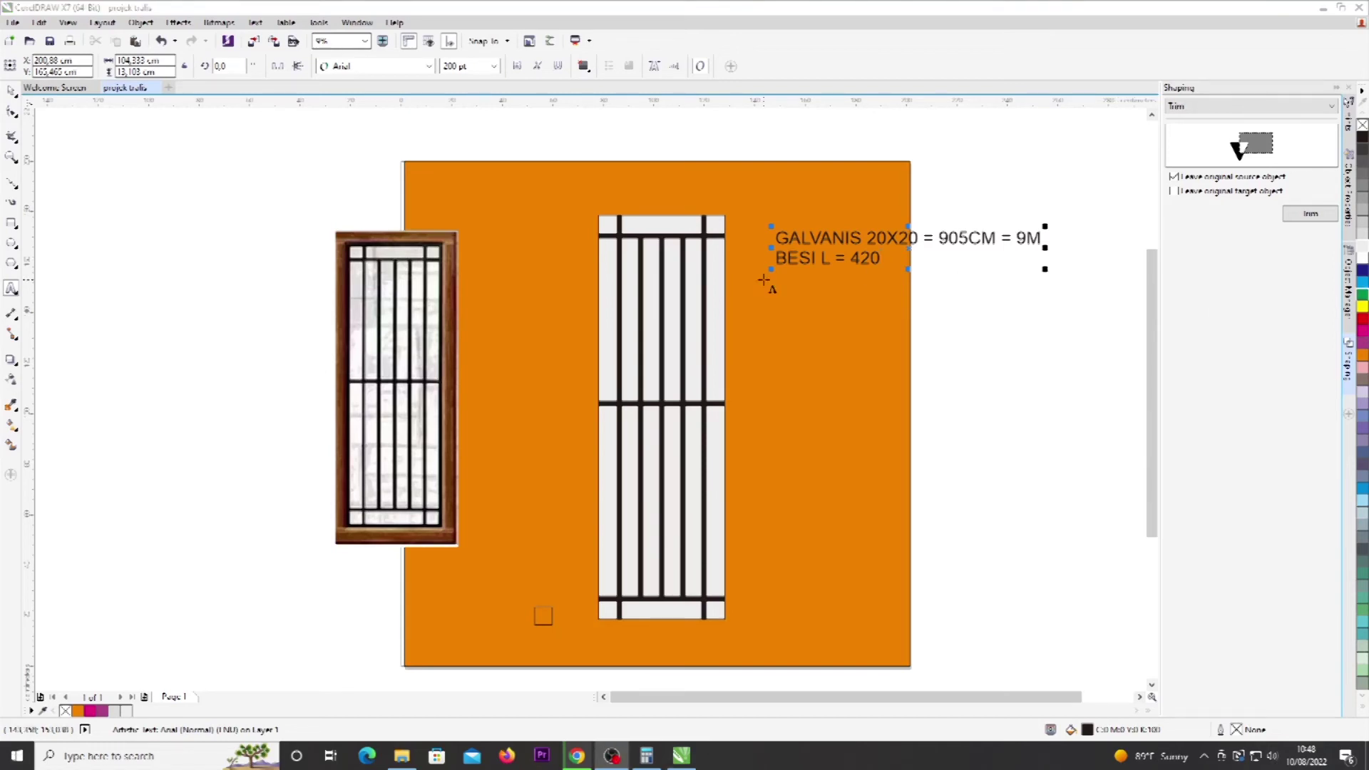
left_click_drag(780, 258, 867, 260)
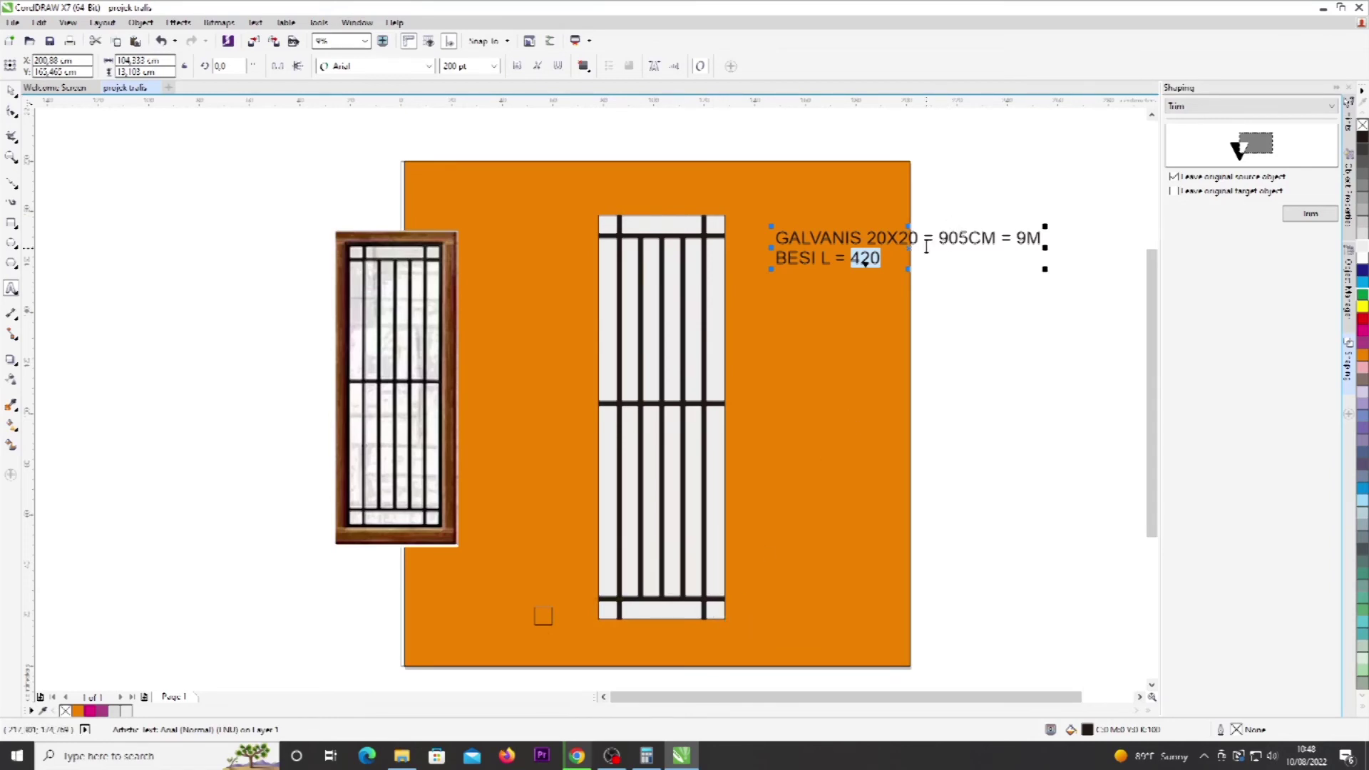
left_click(851, 258)
left_click(11, 90)
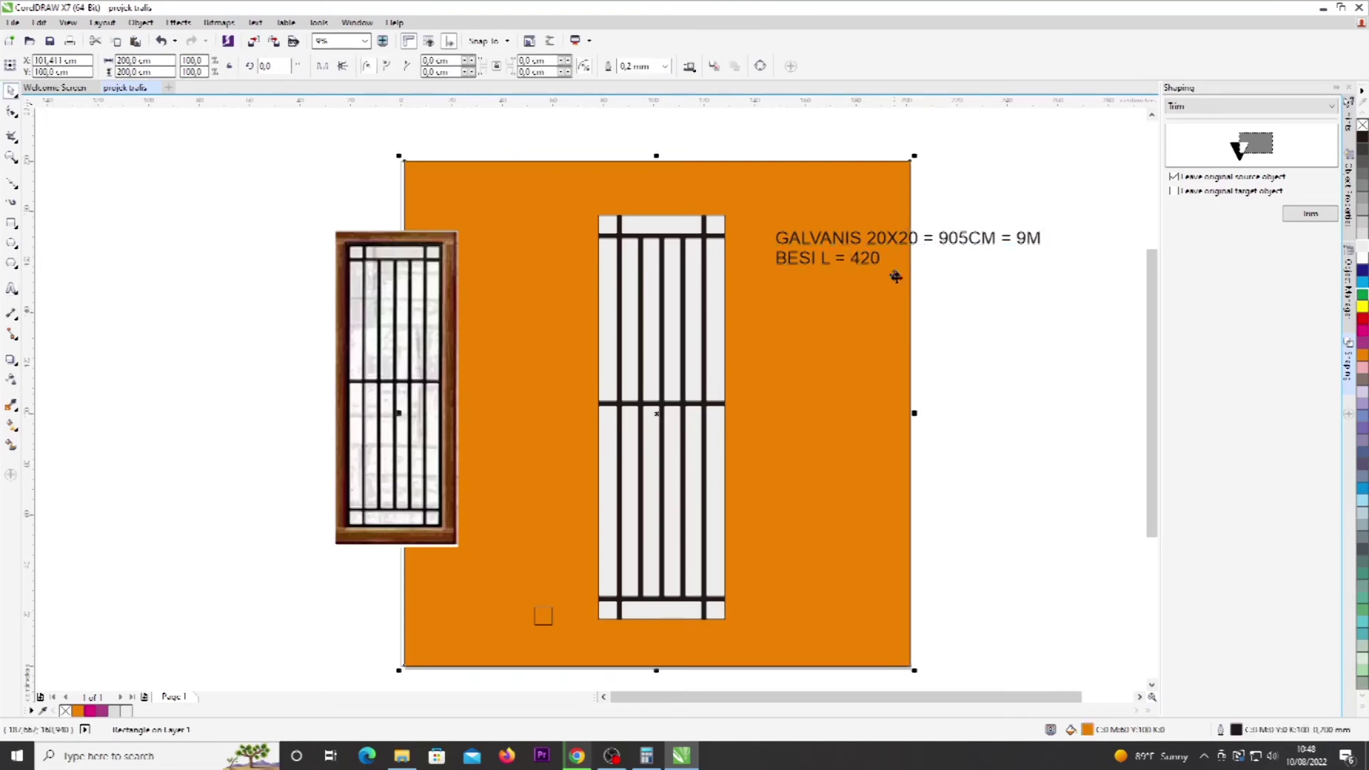
left_click(1046, 325)
double_click(1030, 238)
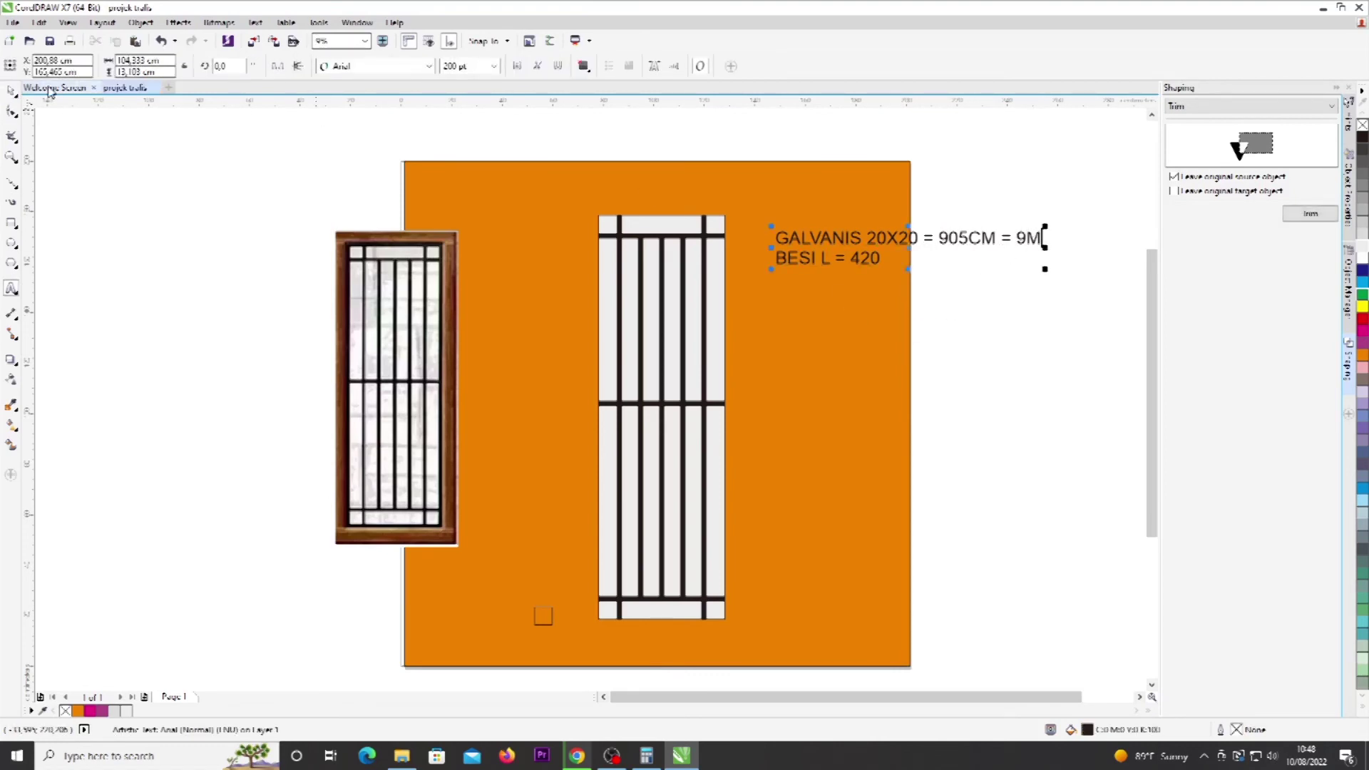
left_click(11, 90)
Step: Create a separate 200 pt text note reading "1 batang = 600cm" below the material label
left_click(10, 289)
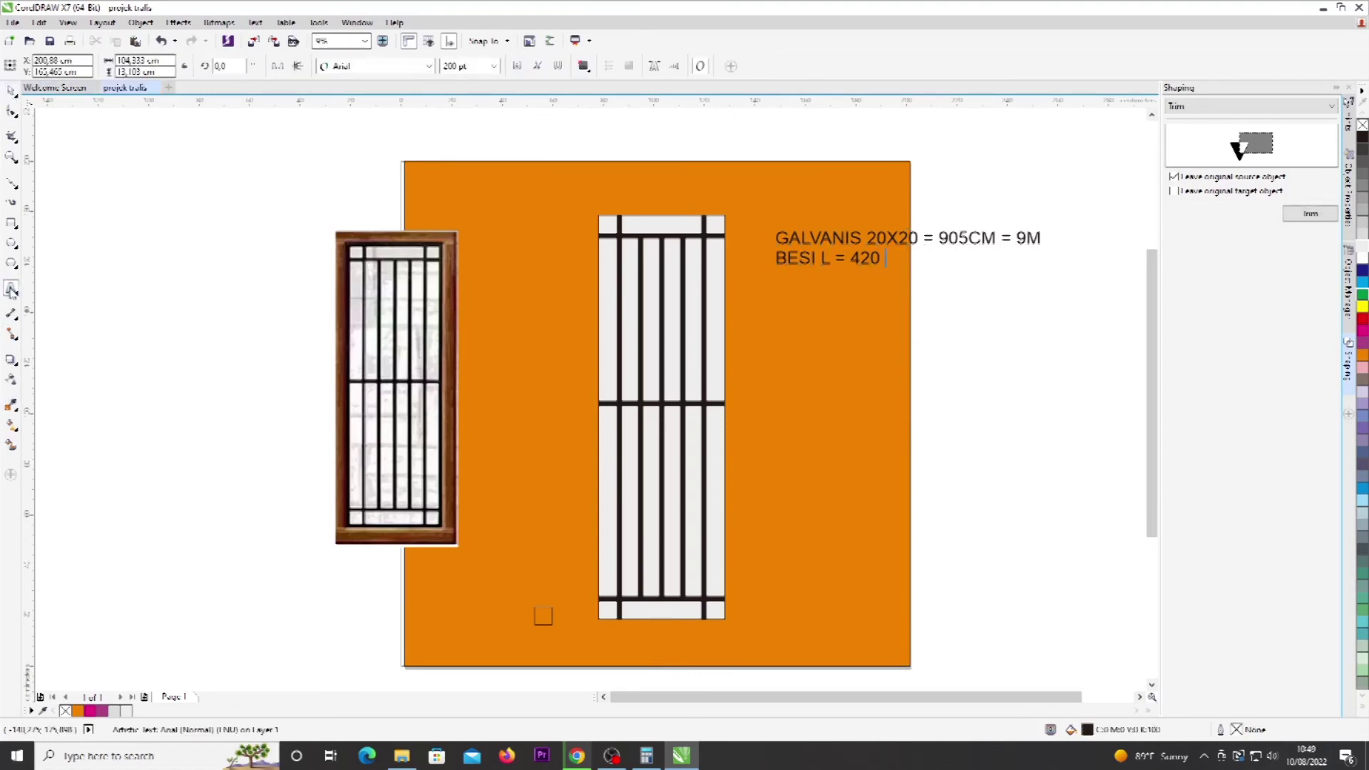
left_click(778, 359)
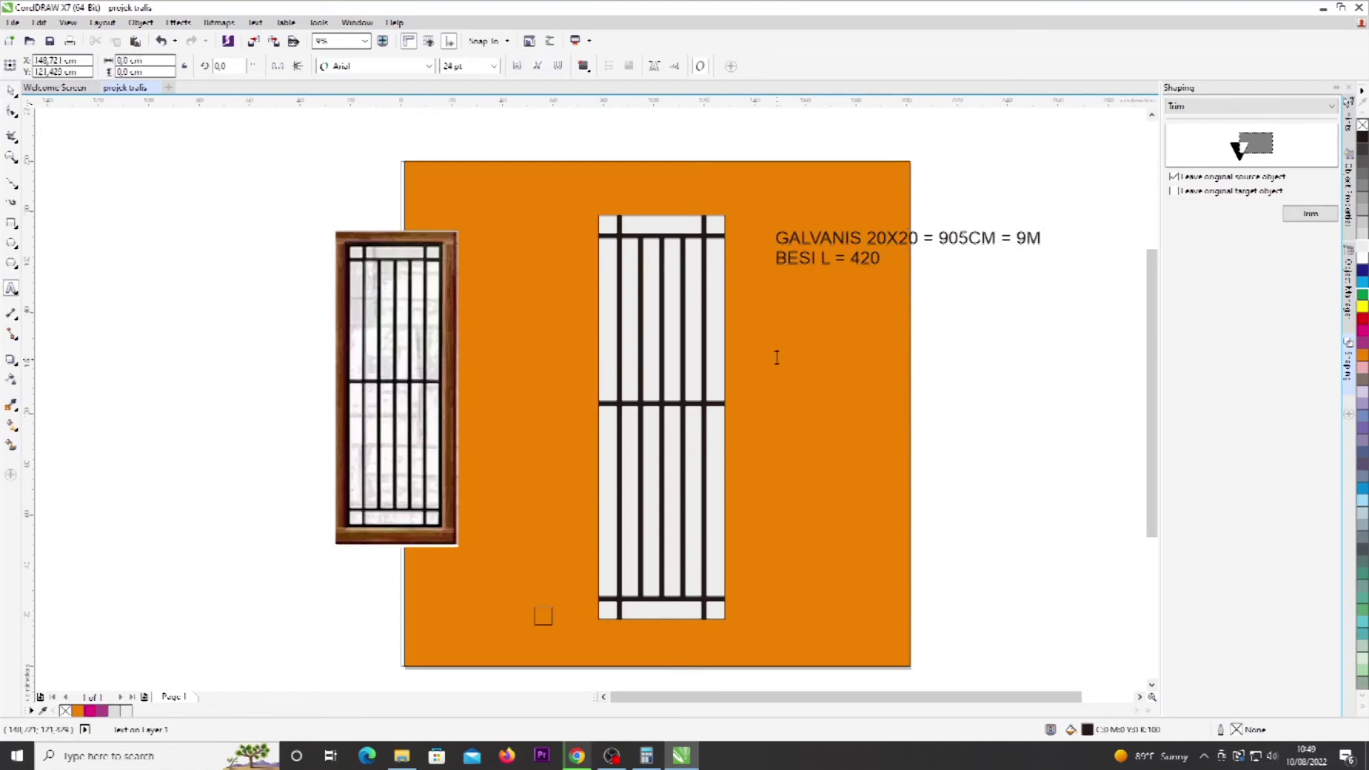
left_click(493, 66)
left_click(464, 275)
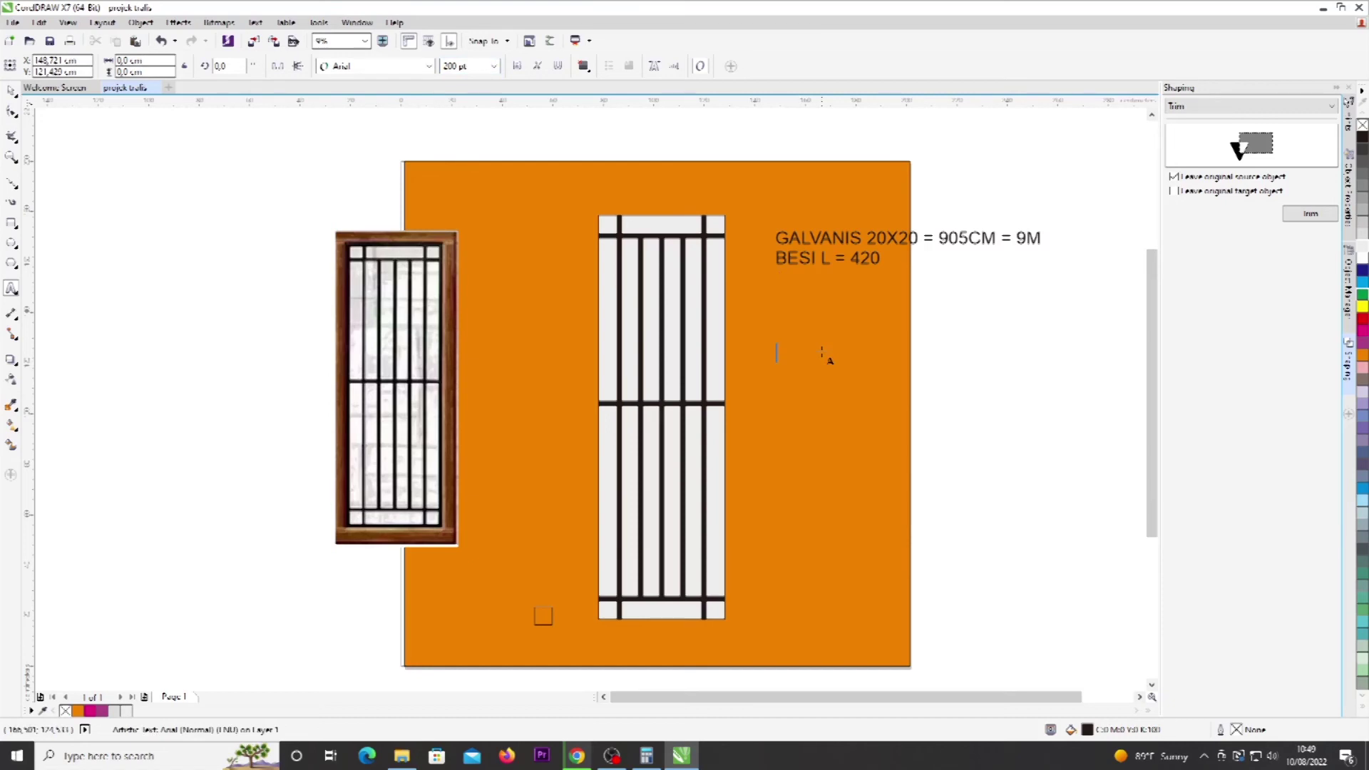
type("1 batang = 600cm")
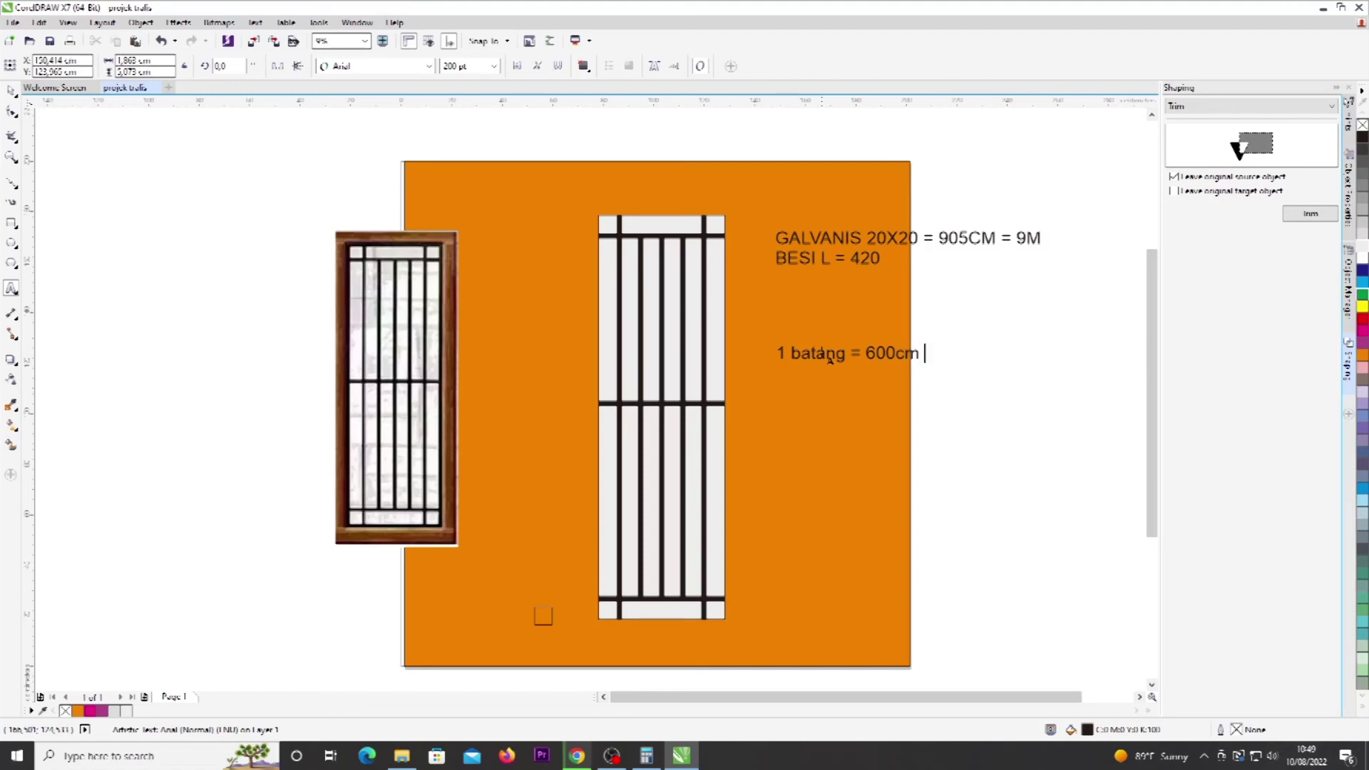
type(" ada yang 580")
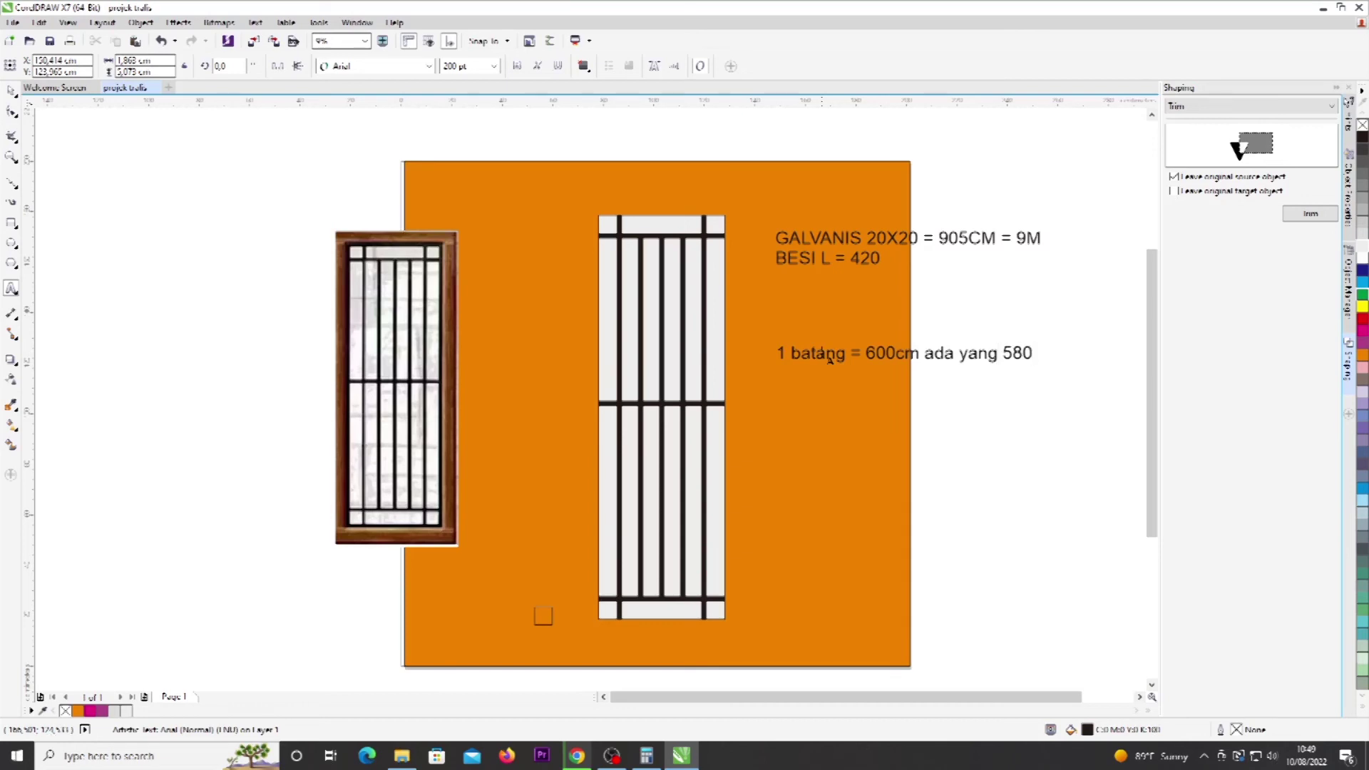
type("cm")
key("BackSpace")
key("BackSpace")
key("BackSpace")
key("BackSpace")
key("BackSpace")
key("BackSpace")
key("BackSpace")
key("BackSpace")
key("BackSpace")
key("BackSpace")
key("BackSpace")
key("BackSpace")
key("BackSpace")
key("BackSpace")
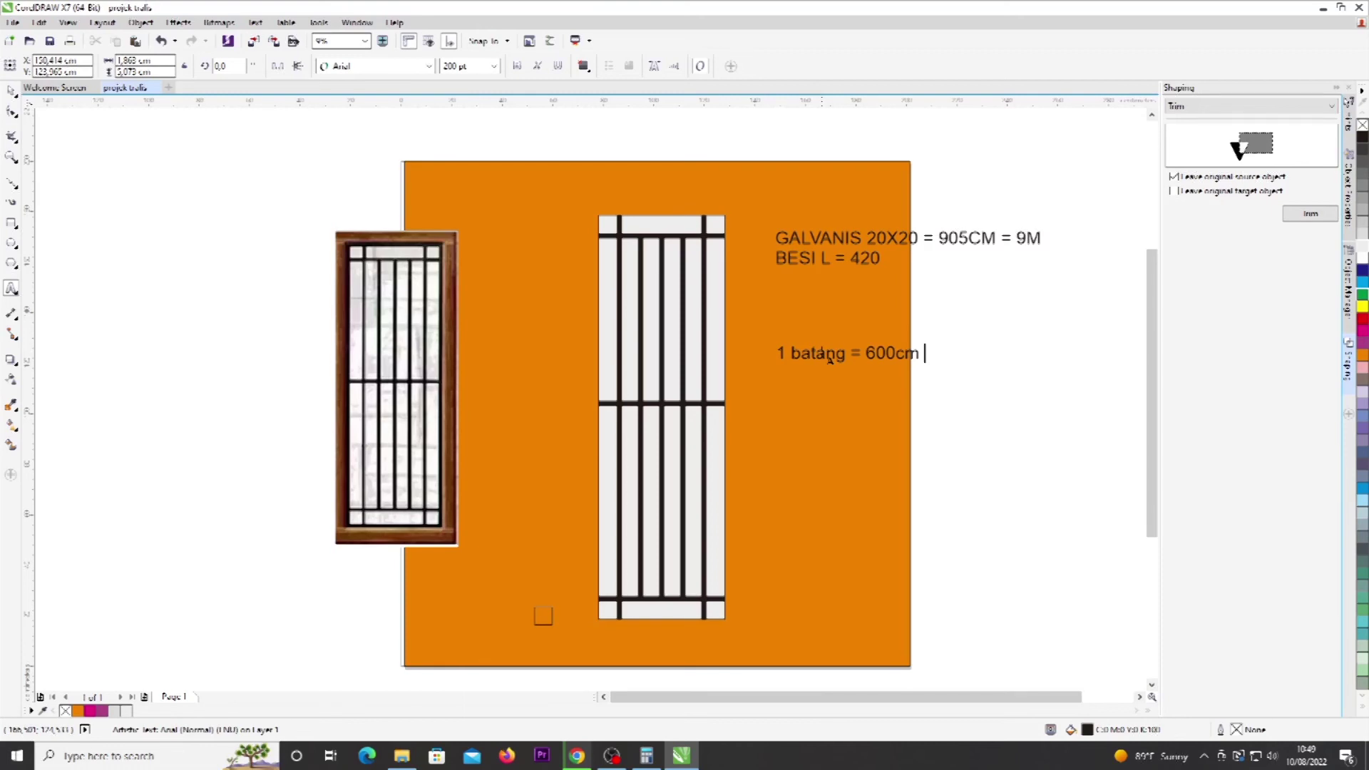
key("BackSpace")
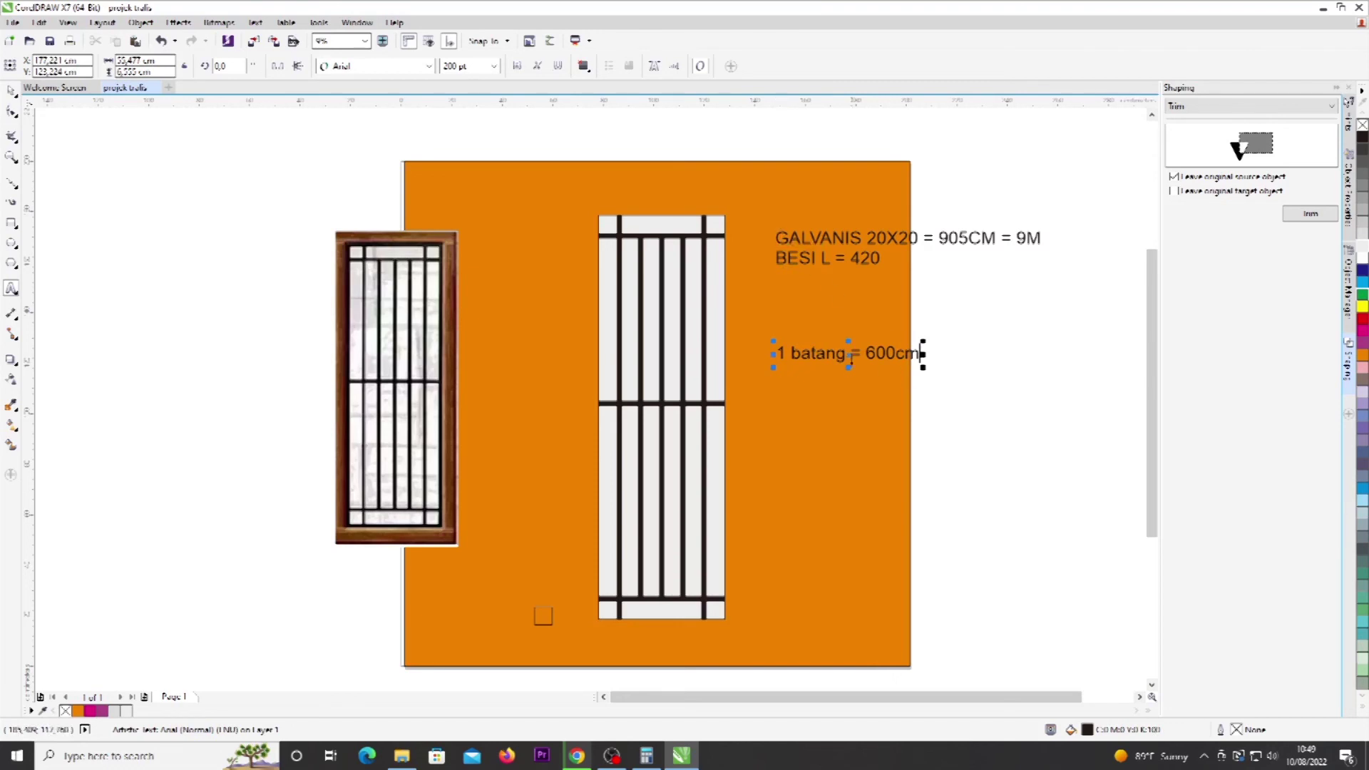
Step: Move the "1 batang = 600cm" note up so it sits just beneath the material label
left_click(11, 90)
left_click_drag(849, 354, 835, 300)
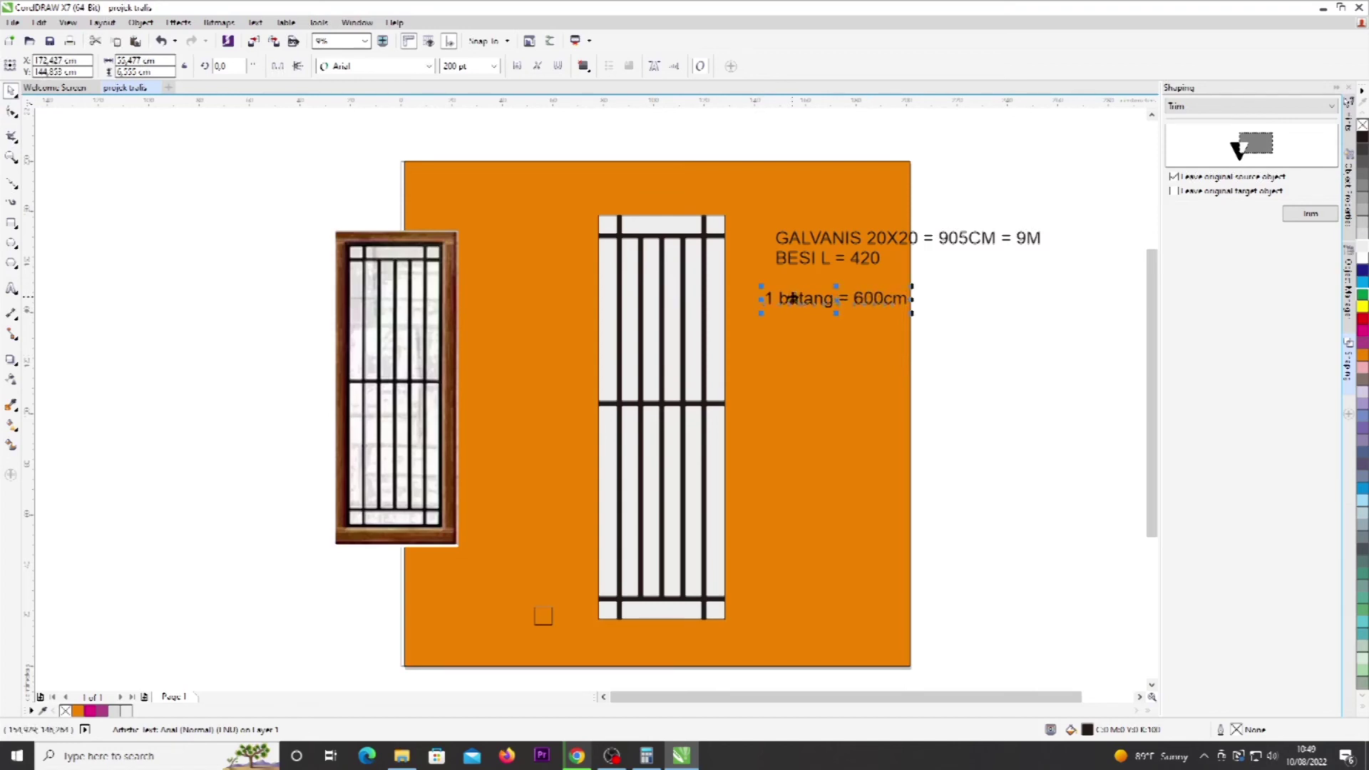
left_click(921, 312)
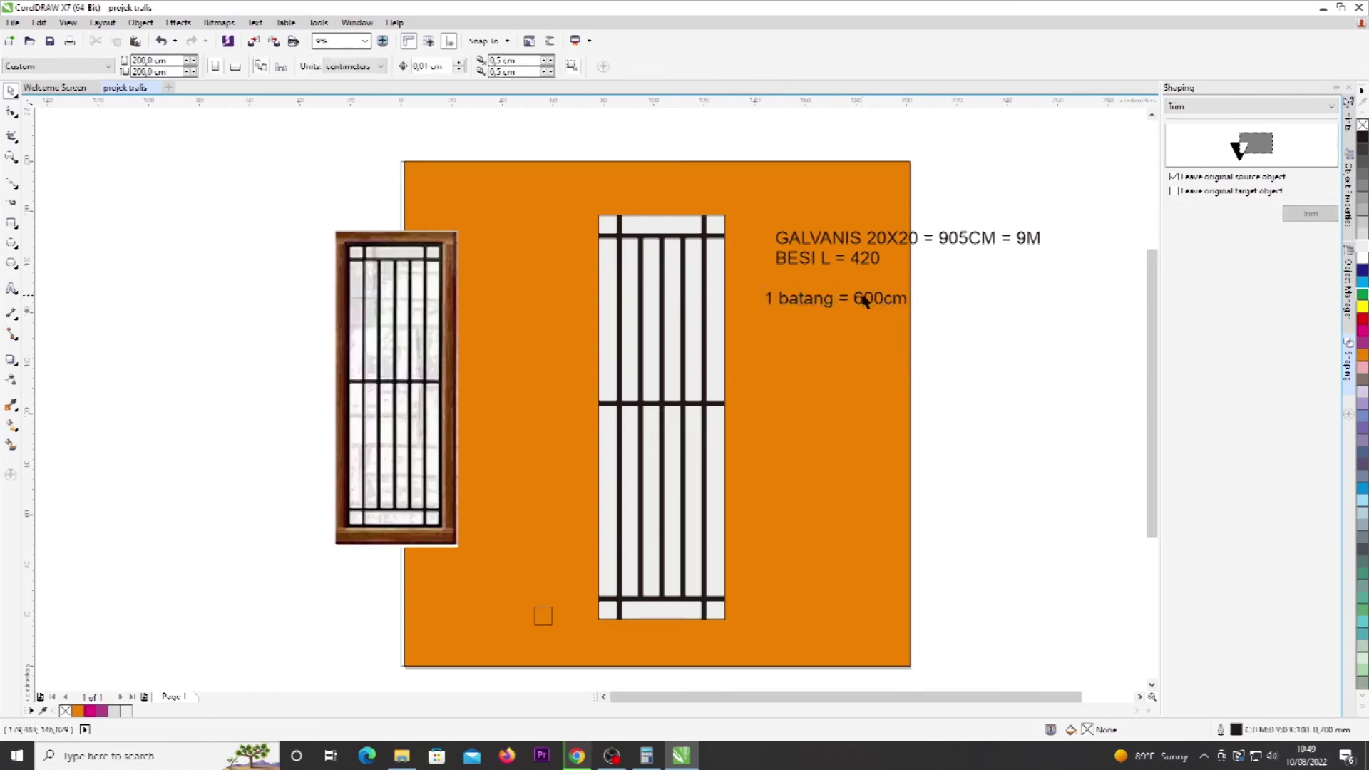
left_click(783, 240)
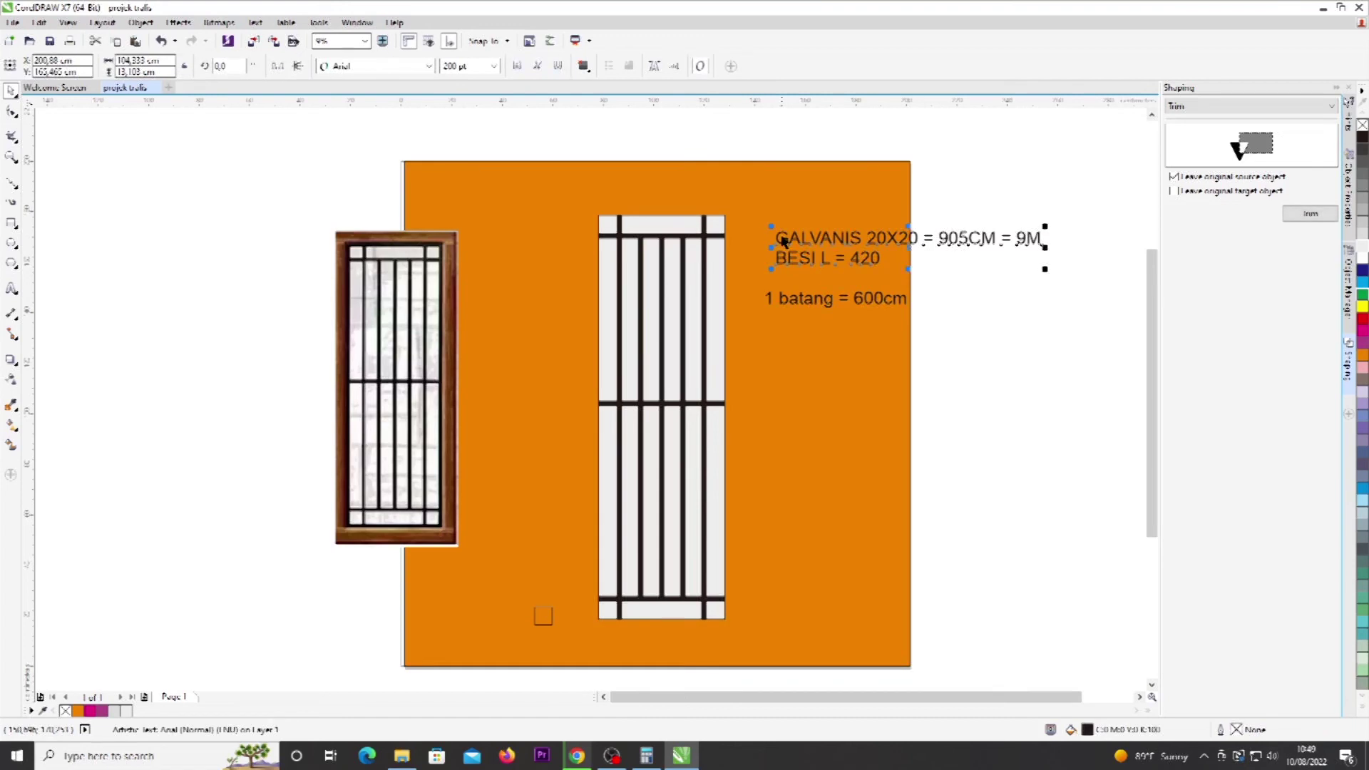
left_click_drag(819, 296, 819, 344)
key("ctrl+z")
Step: Append "= 2 batang" to the galvanised bar line of the material label
double_click(888, 238)
left_click(1042, 237)
type("= ")
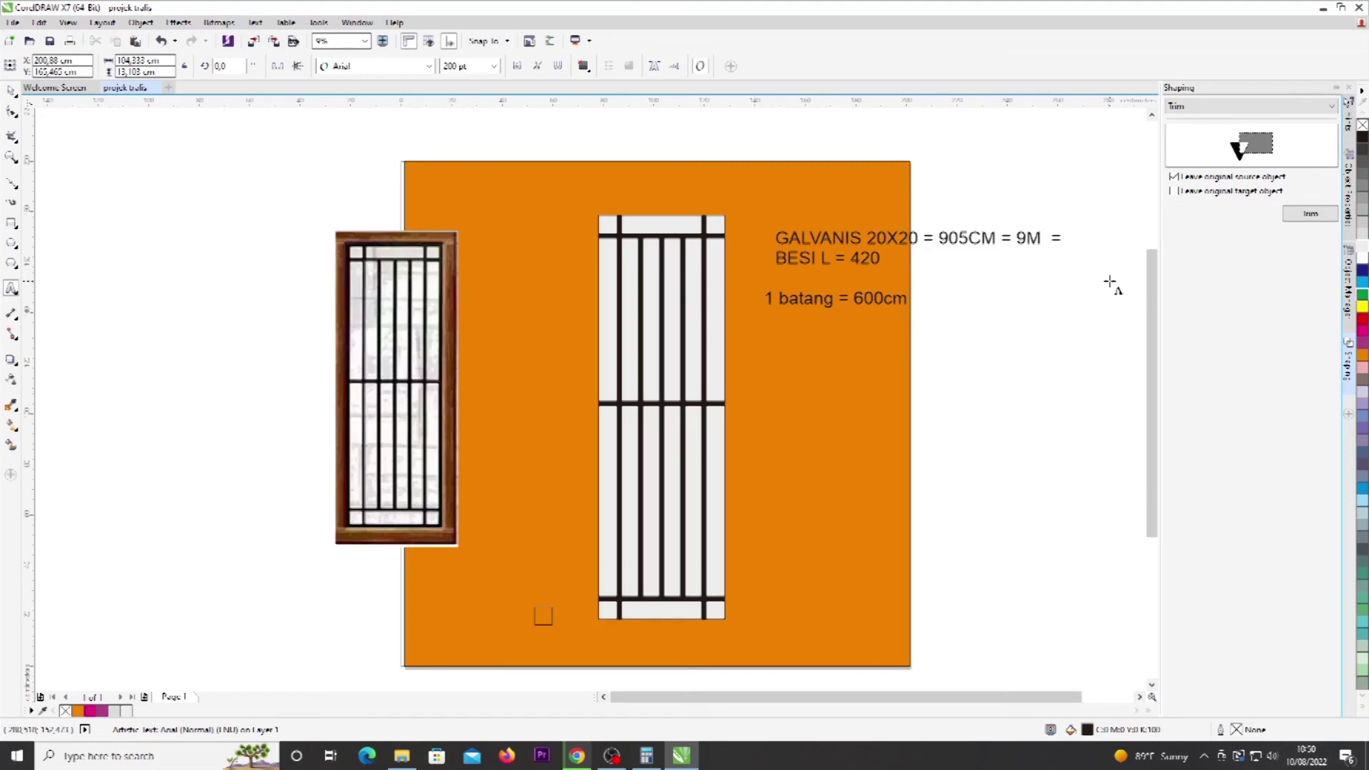
type("2 batang")
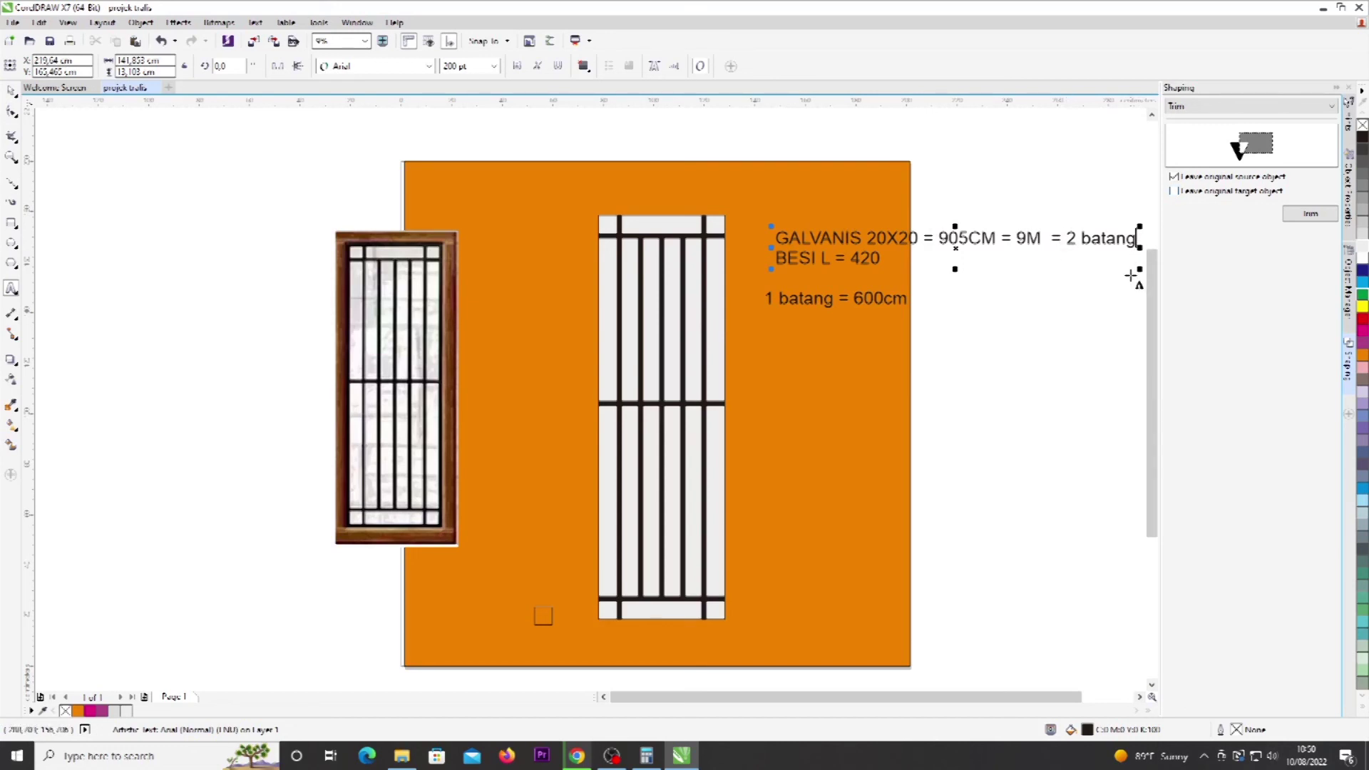
Step: Append "= 1 batang" to the "BESI L = 420" line, spaced away from the length
left_click_drag(932, 704, 997, 706)
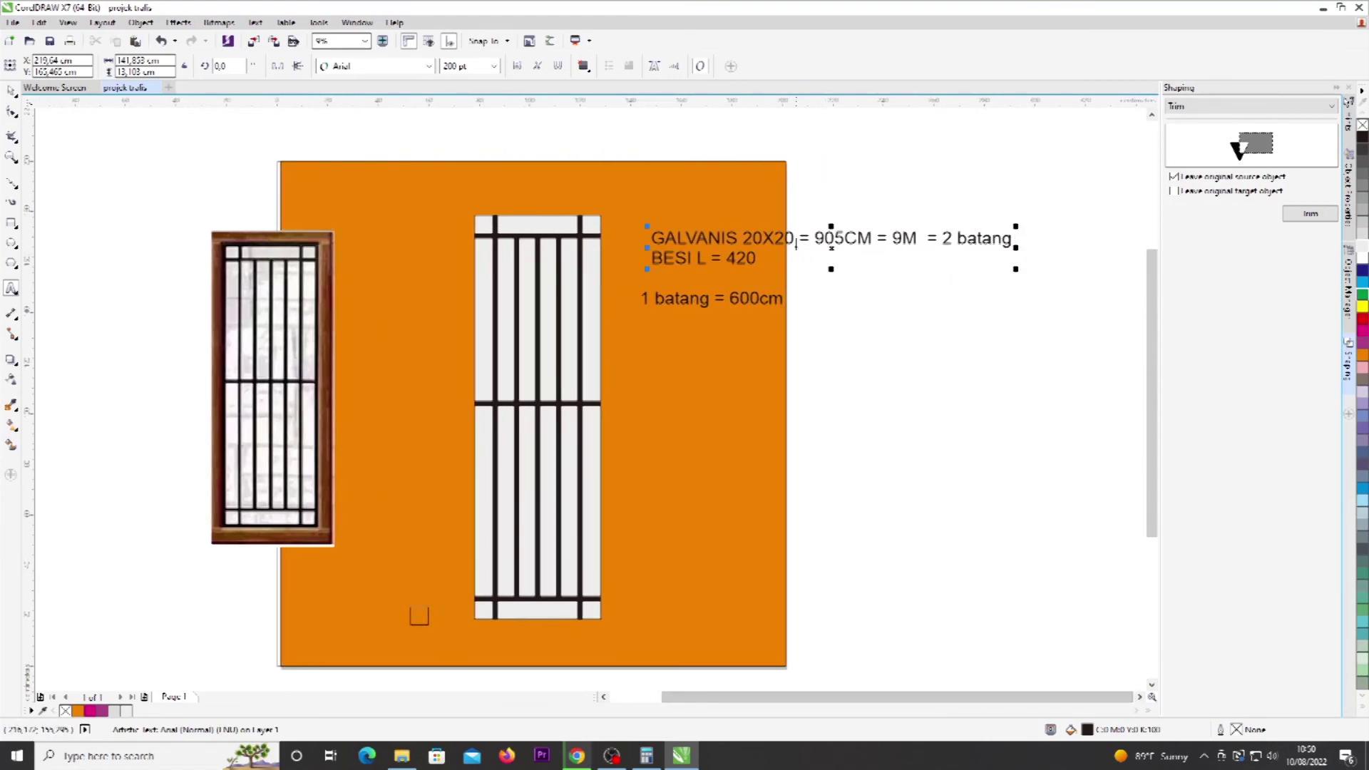
left_click(759, 258)
type("= 2")
key("BackSpace")
type("1 batang")
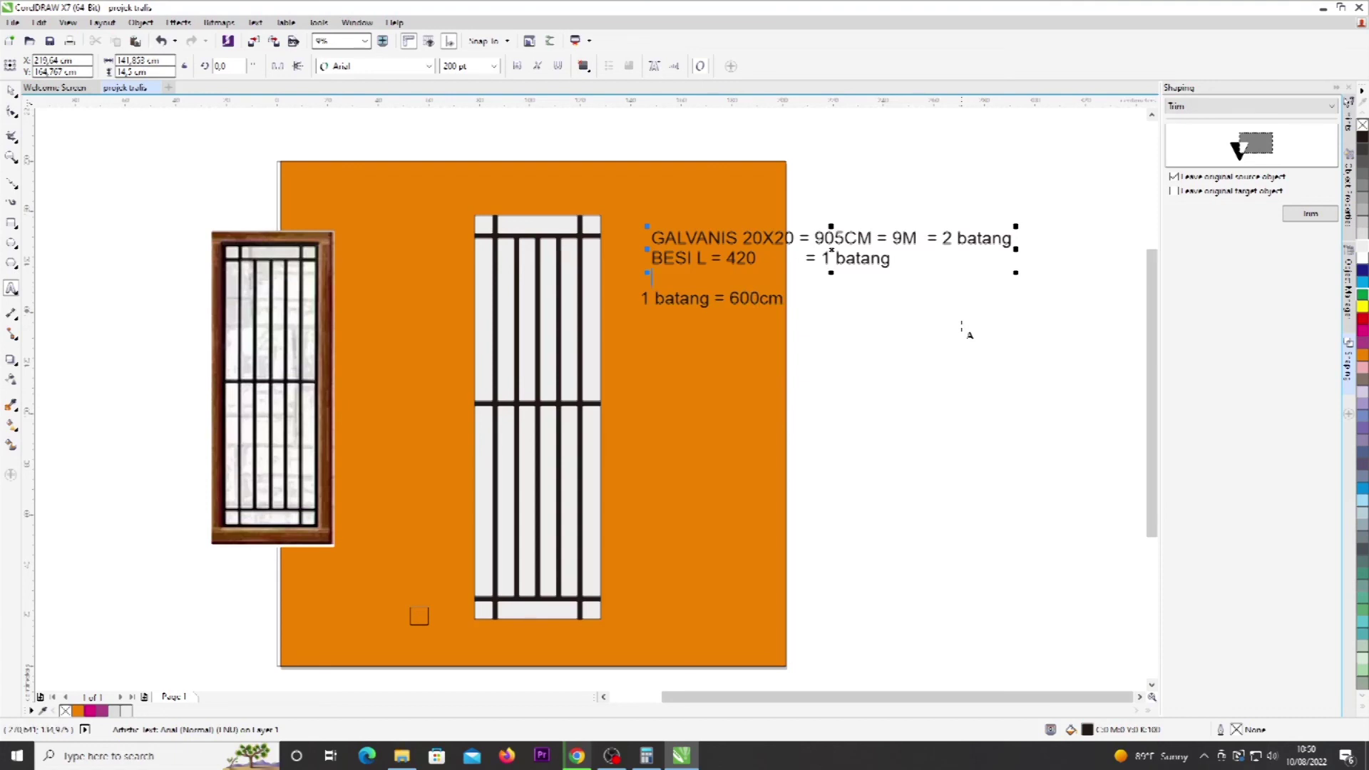
Step: Move the "1 batang = 600cm" note straight down to just below the level of the grille's middle horizontal bar
key("ctrl+space")
left_click_drag(735, 300, 736, 439)
left_click(865, 263)
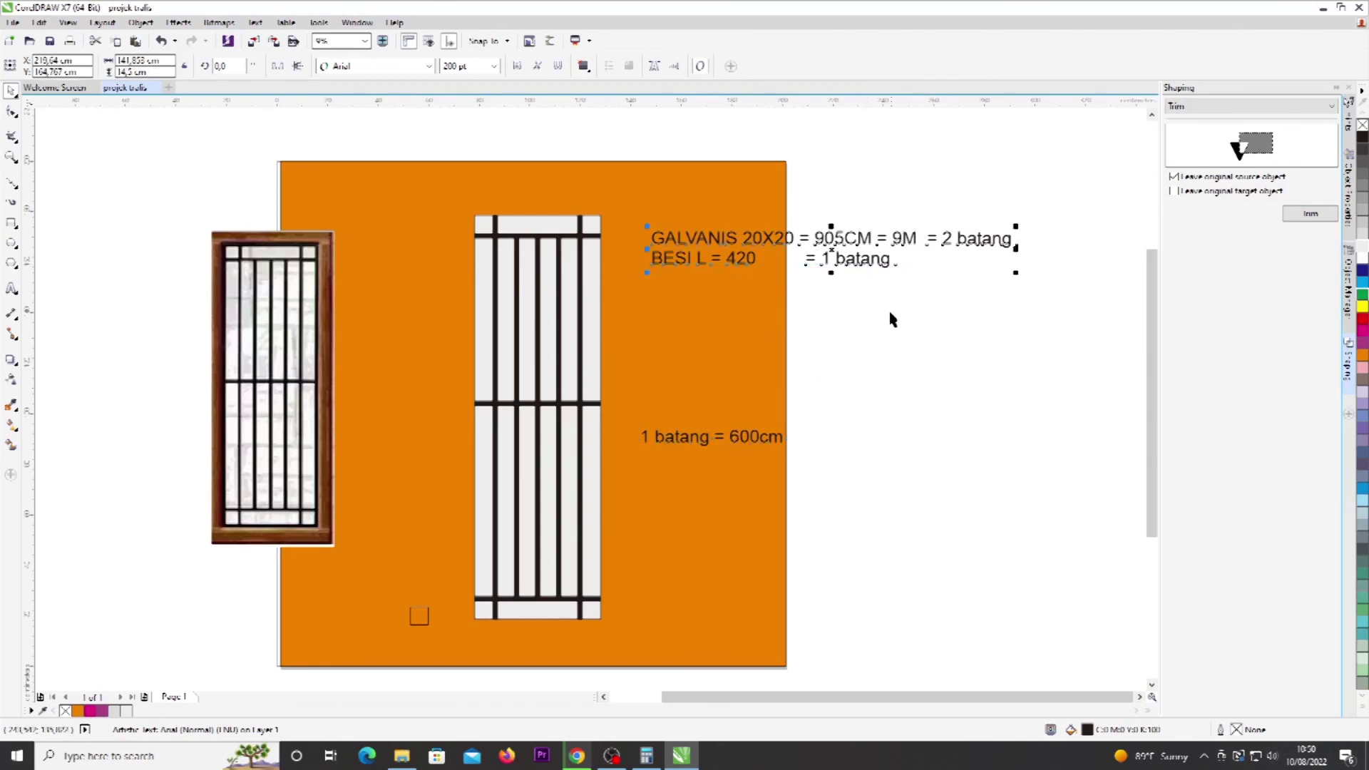
left_click(905, 341)
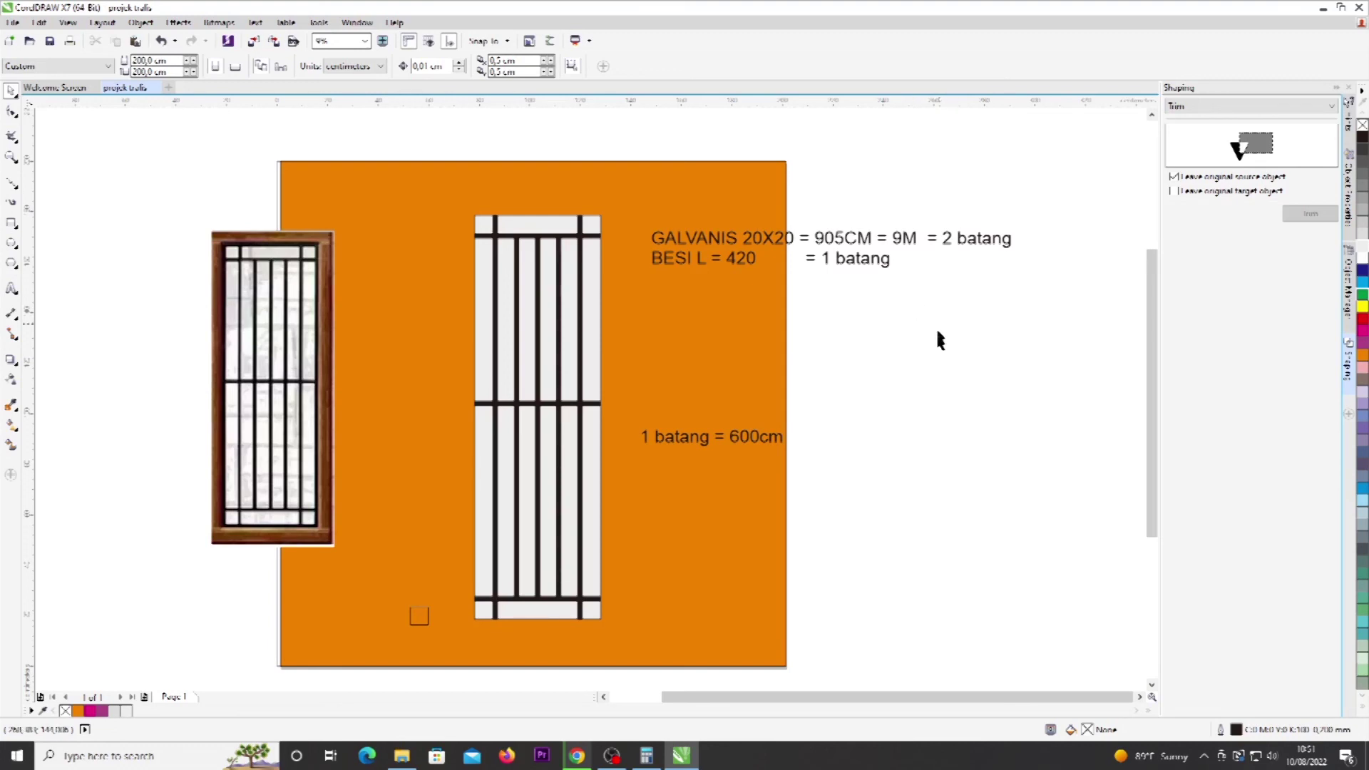
left_click(853, 264)
left_click(963, 343)
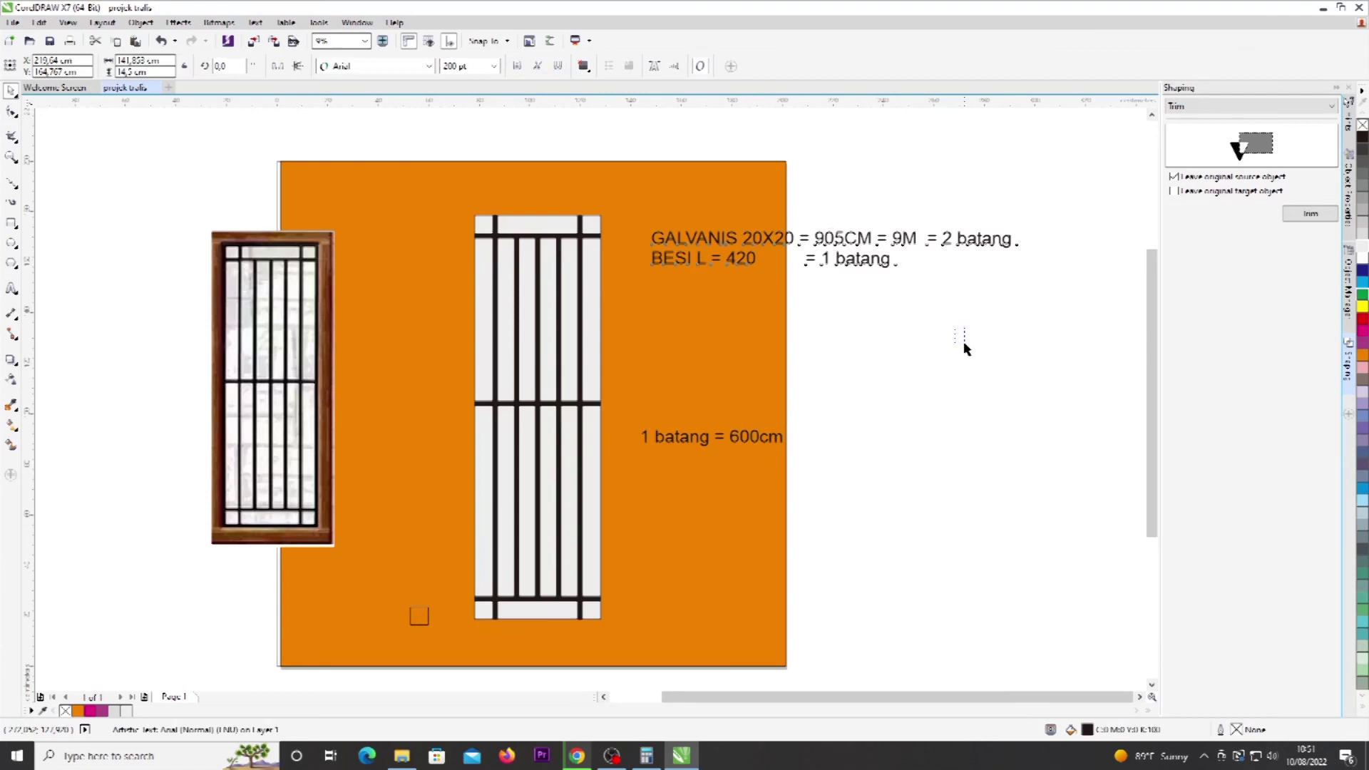
left_click(667, 258)
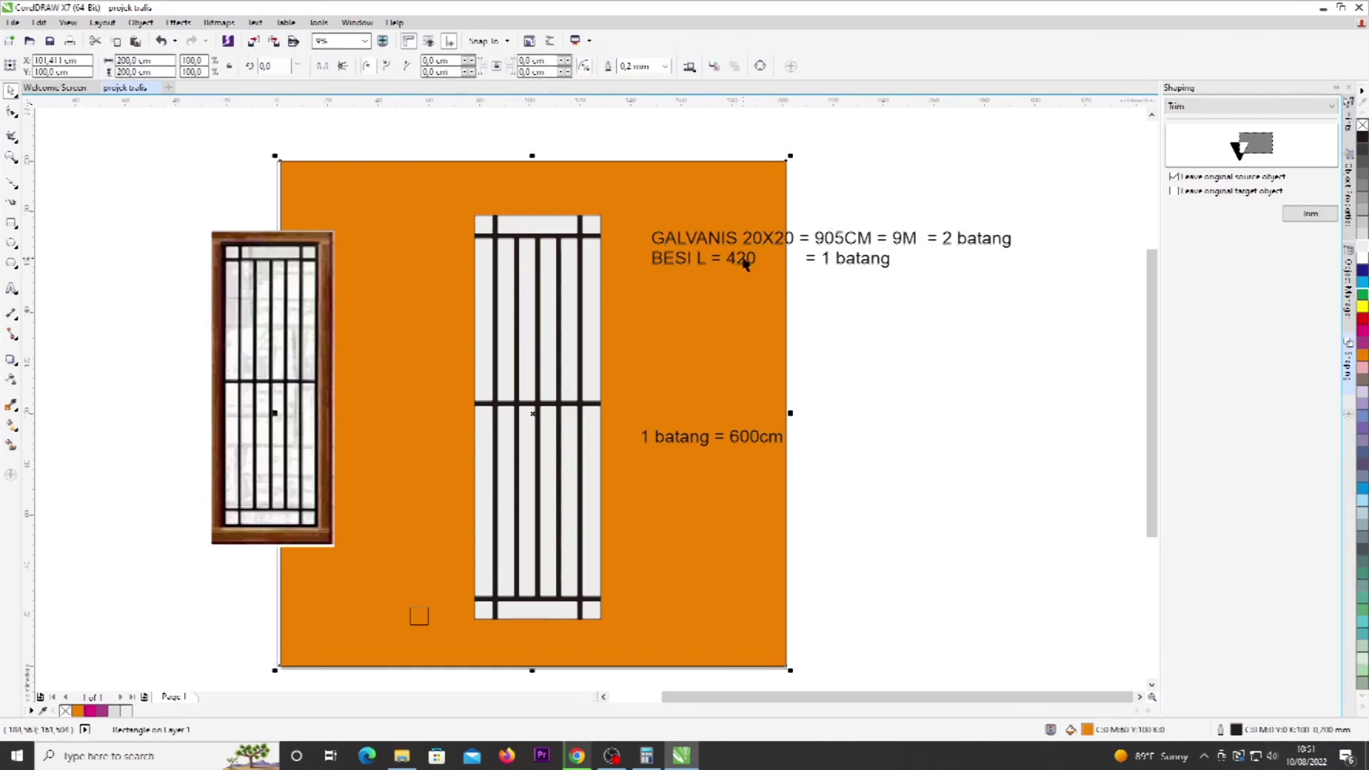
left_click(878, 265)
left_click(877, 265)
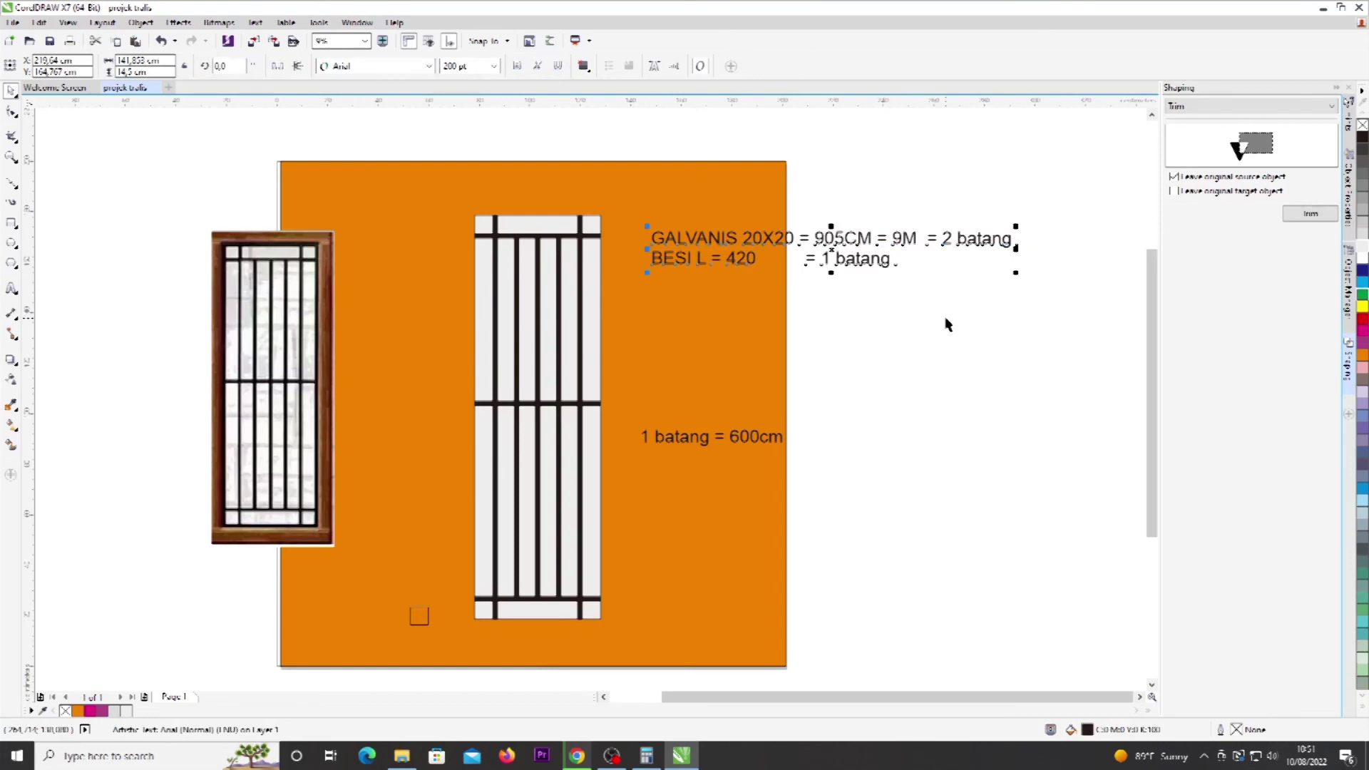
Step: Move the two-line material label onto the orange background, directly above the grille drawing
left_click(947, 325)
left_click(836, 249)
left_click_drag(844, 240, 579, 178)
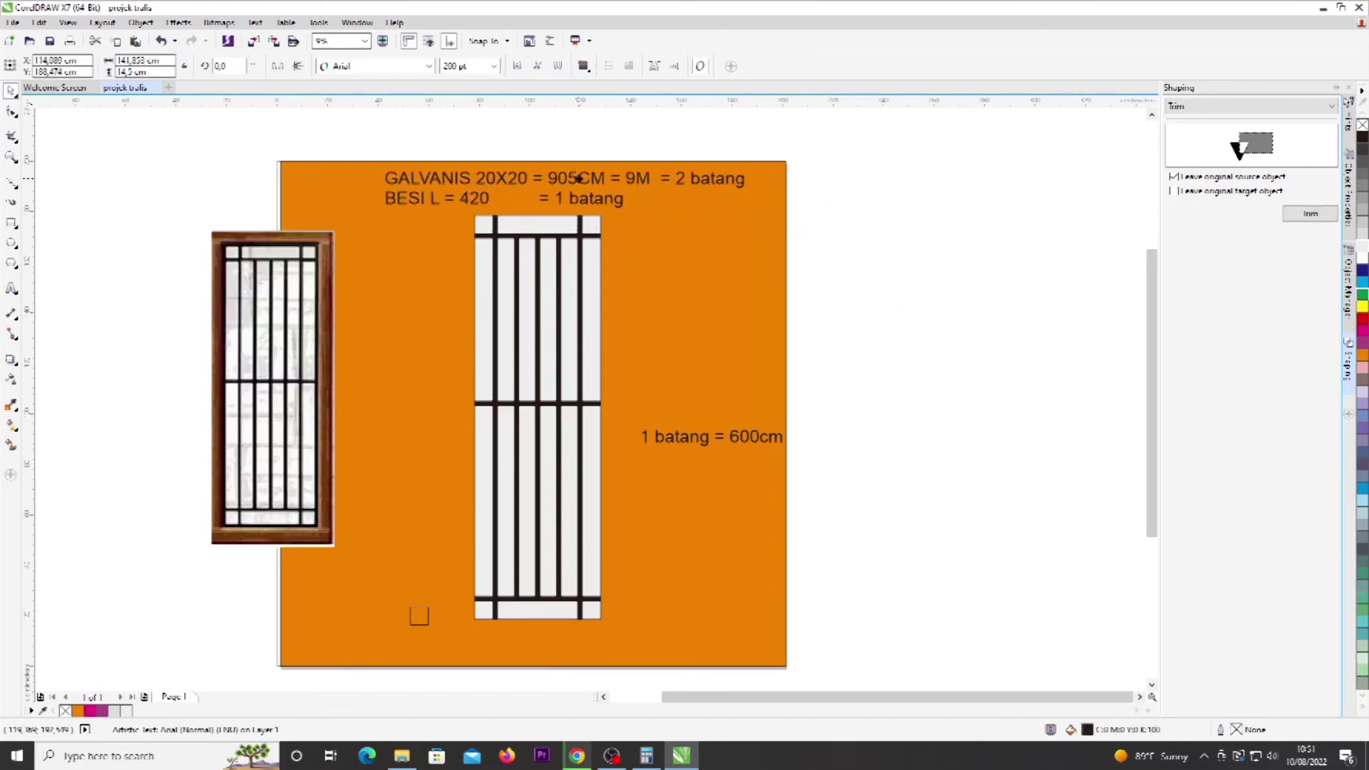
key("F8")
left_click(388, 197)
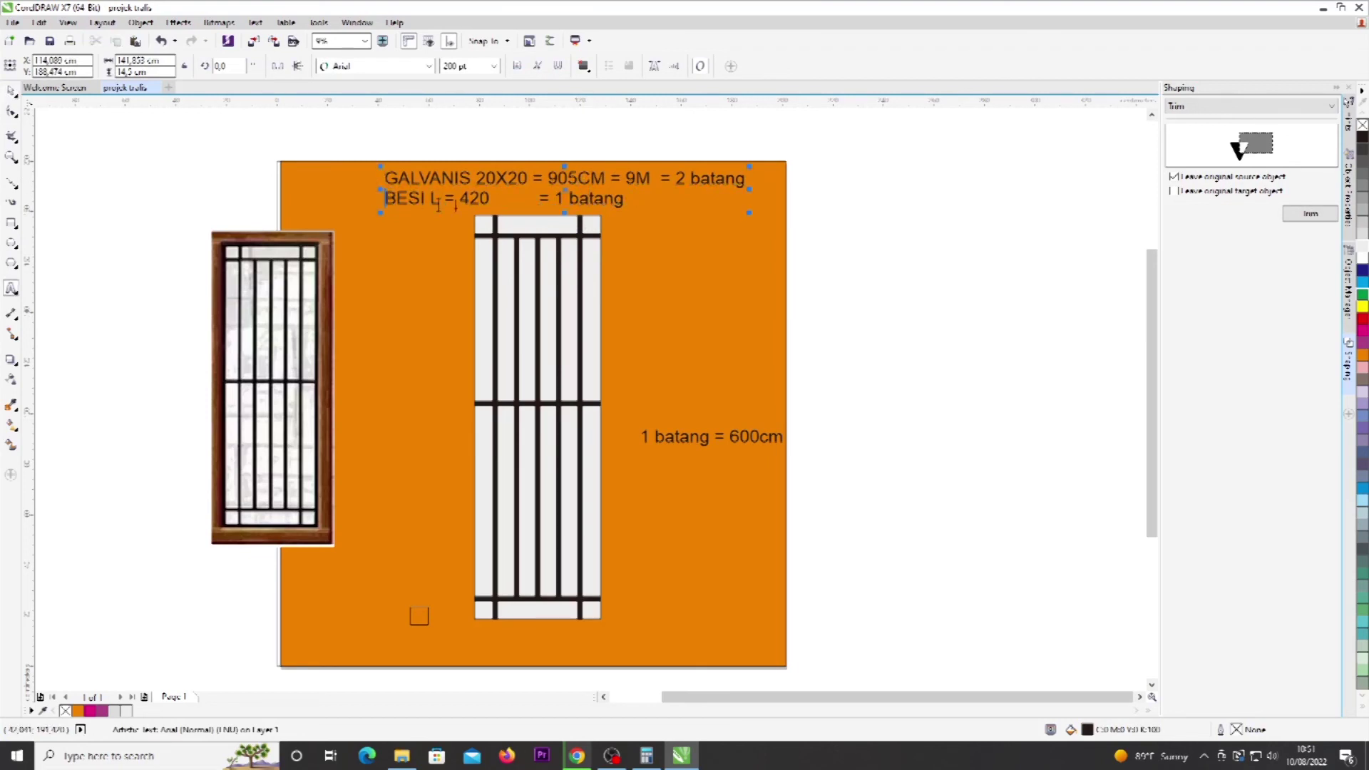
key("Escape")
left_click(13, 91)
left_click(996, 258)
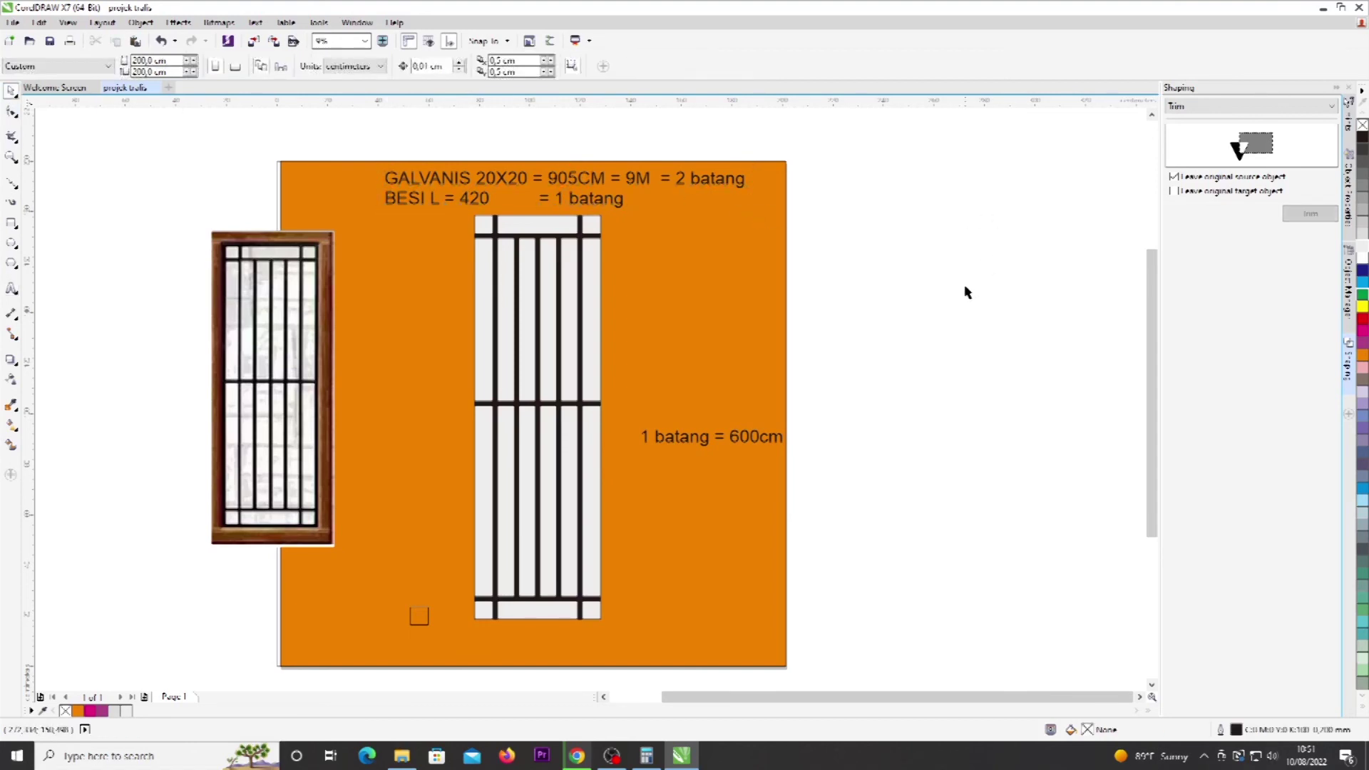
Step: Move the reference window photo off the orange background, beside its upper outer edge
left_click(303, 321)
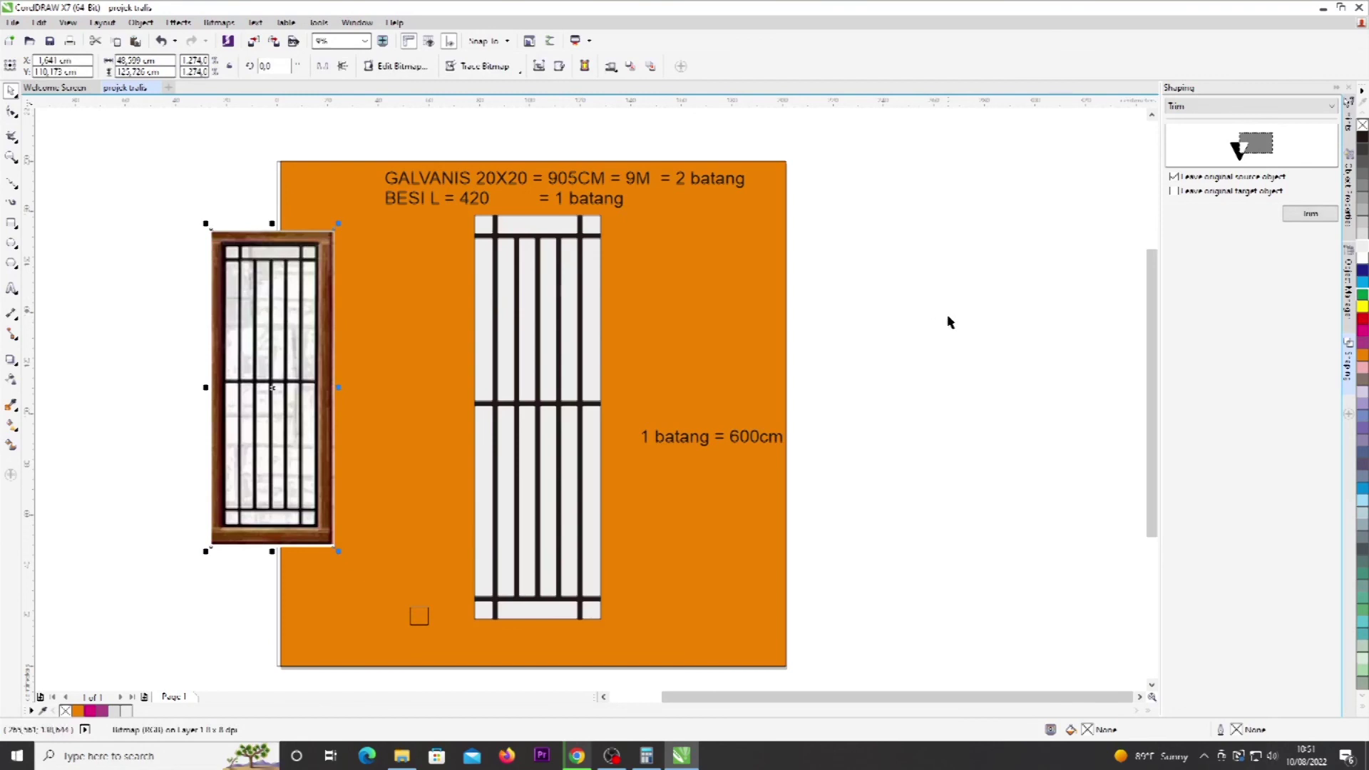
left_click_drag(265, 289, 198, 213)
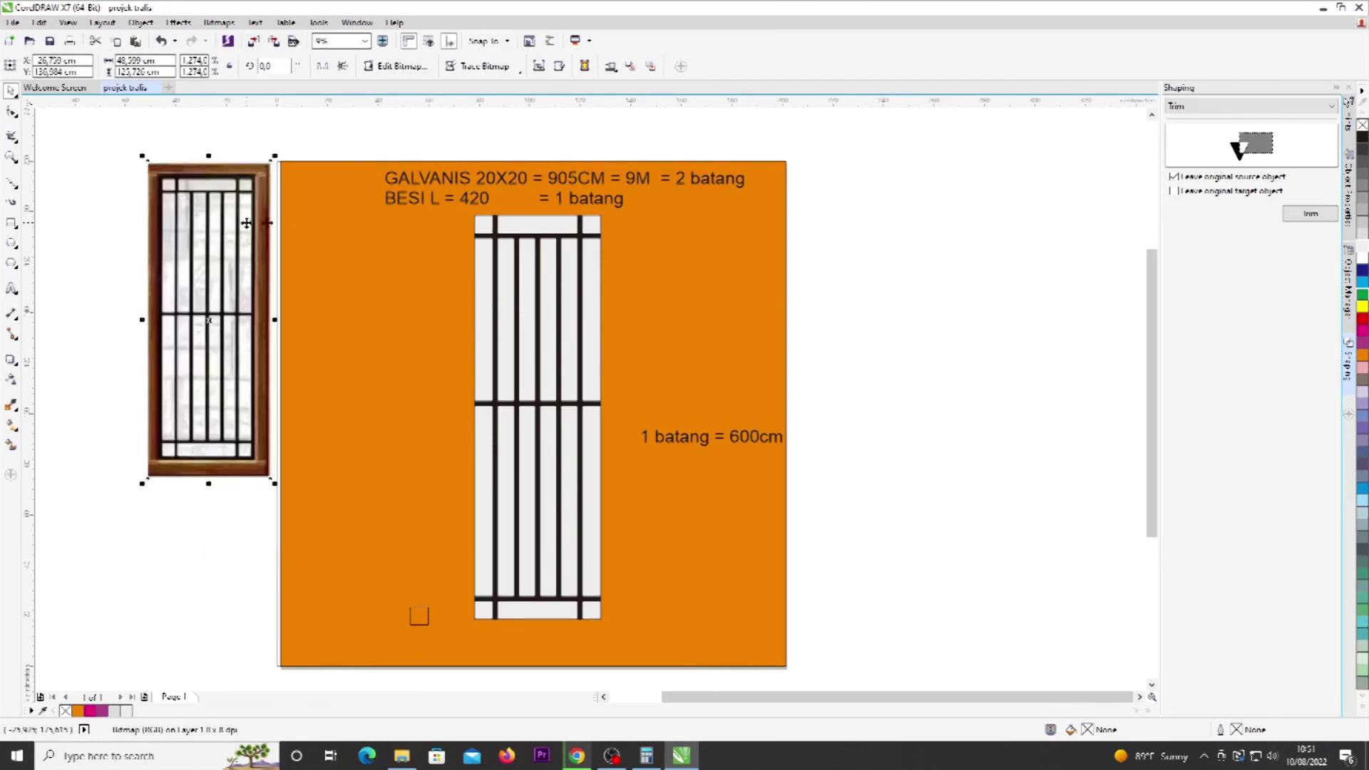
left_click(1009, 241)
left_click(193, 273)
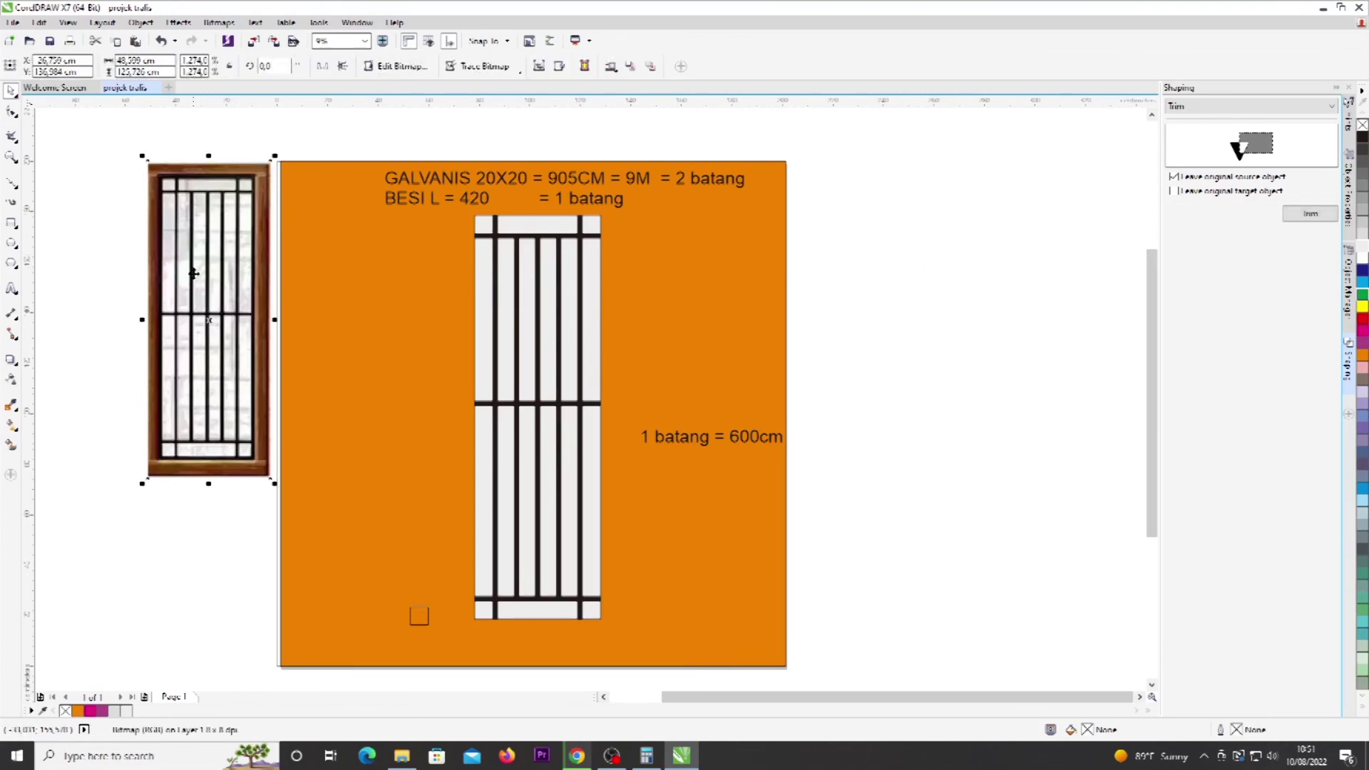